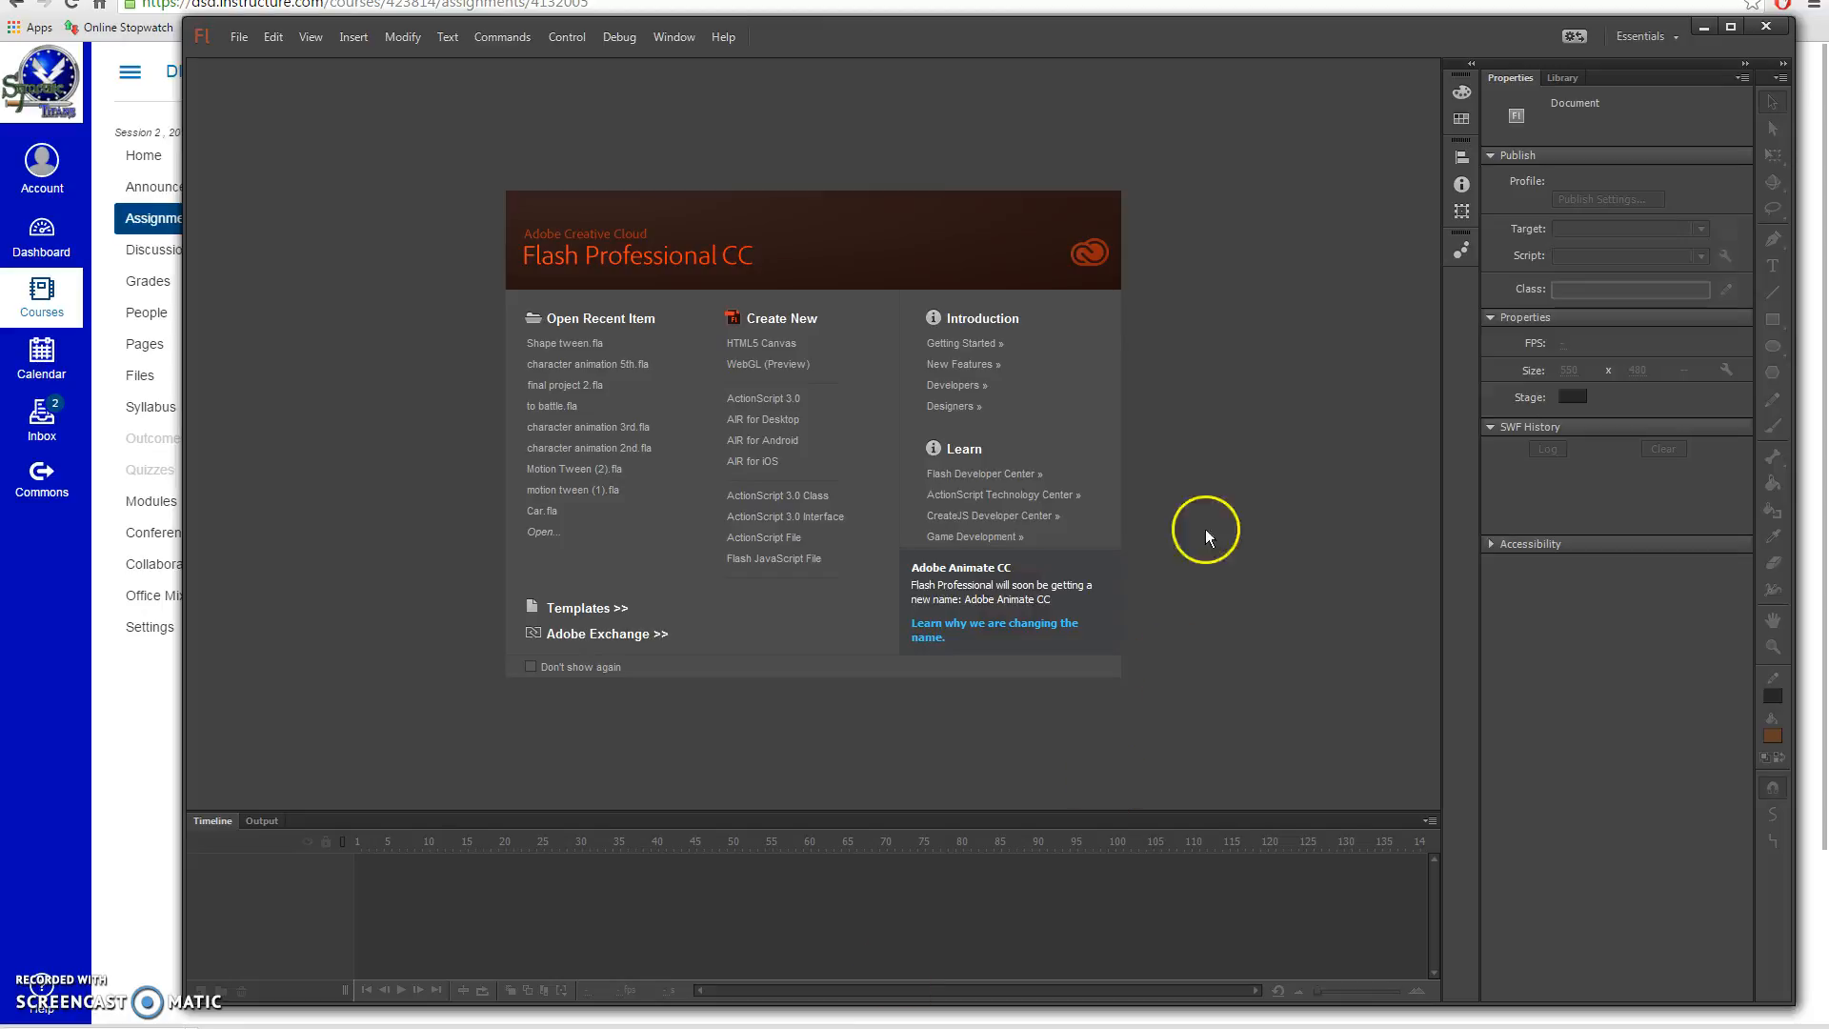
Step: Create a new ActionScript 3.0 document and set its stage size to 640 x 360 px
left_click(767, 399)
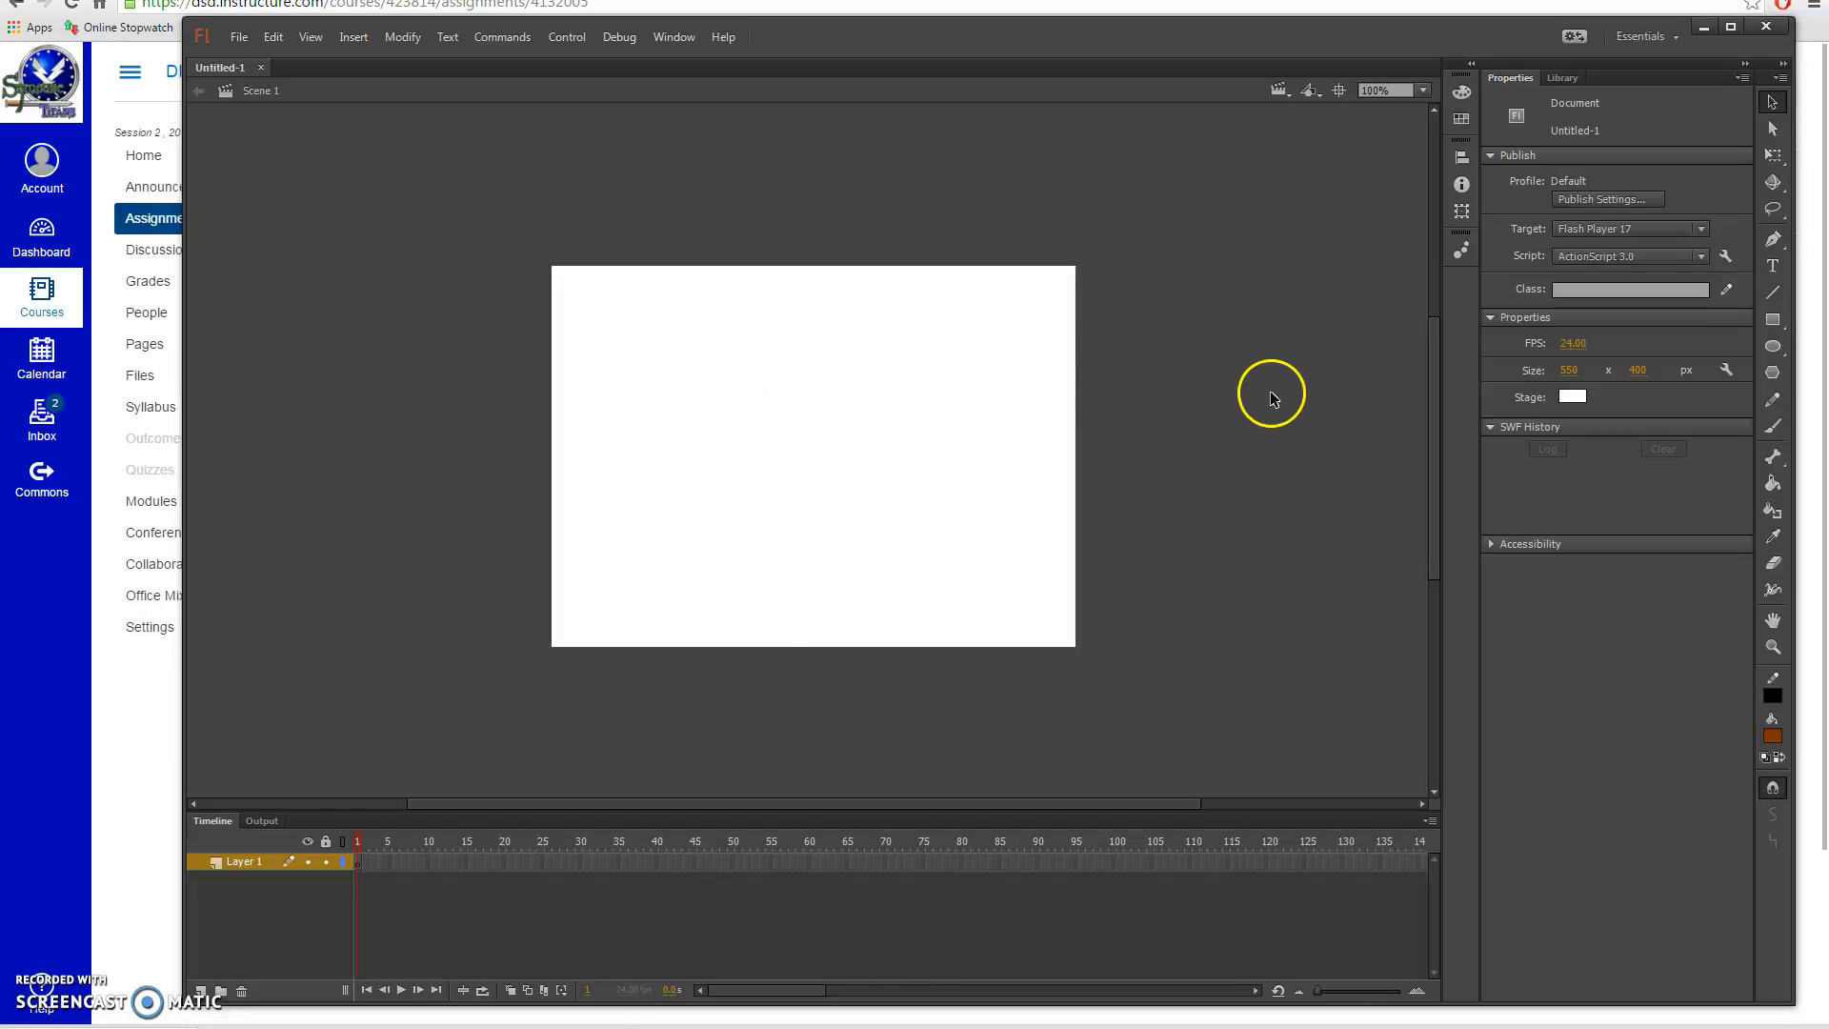
left_click(1572, 372)
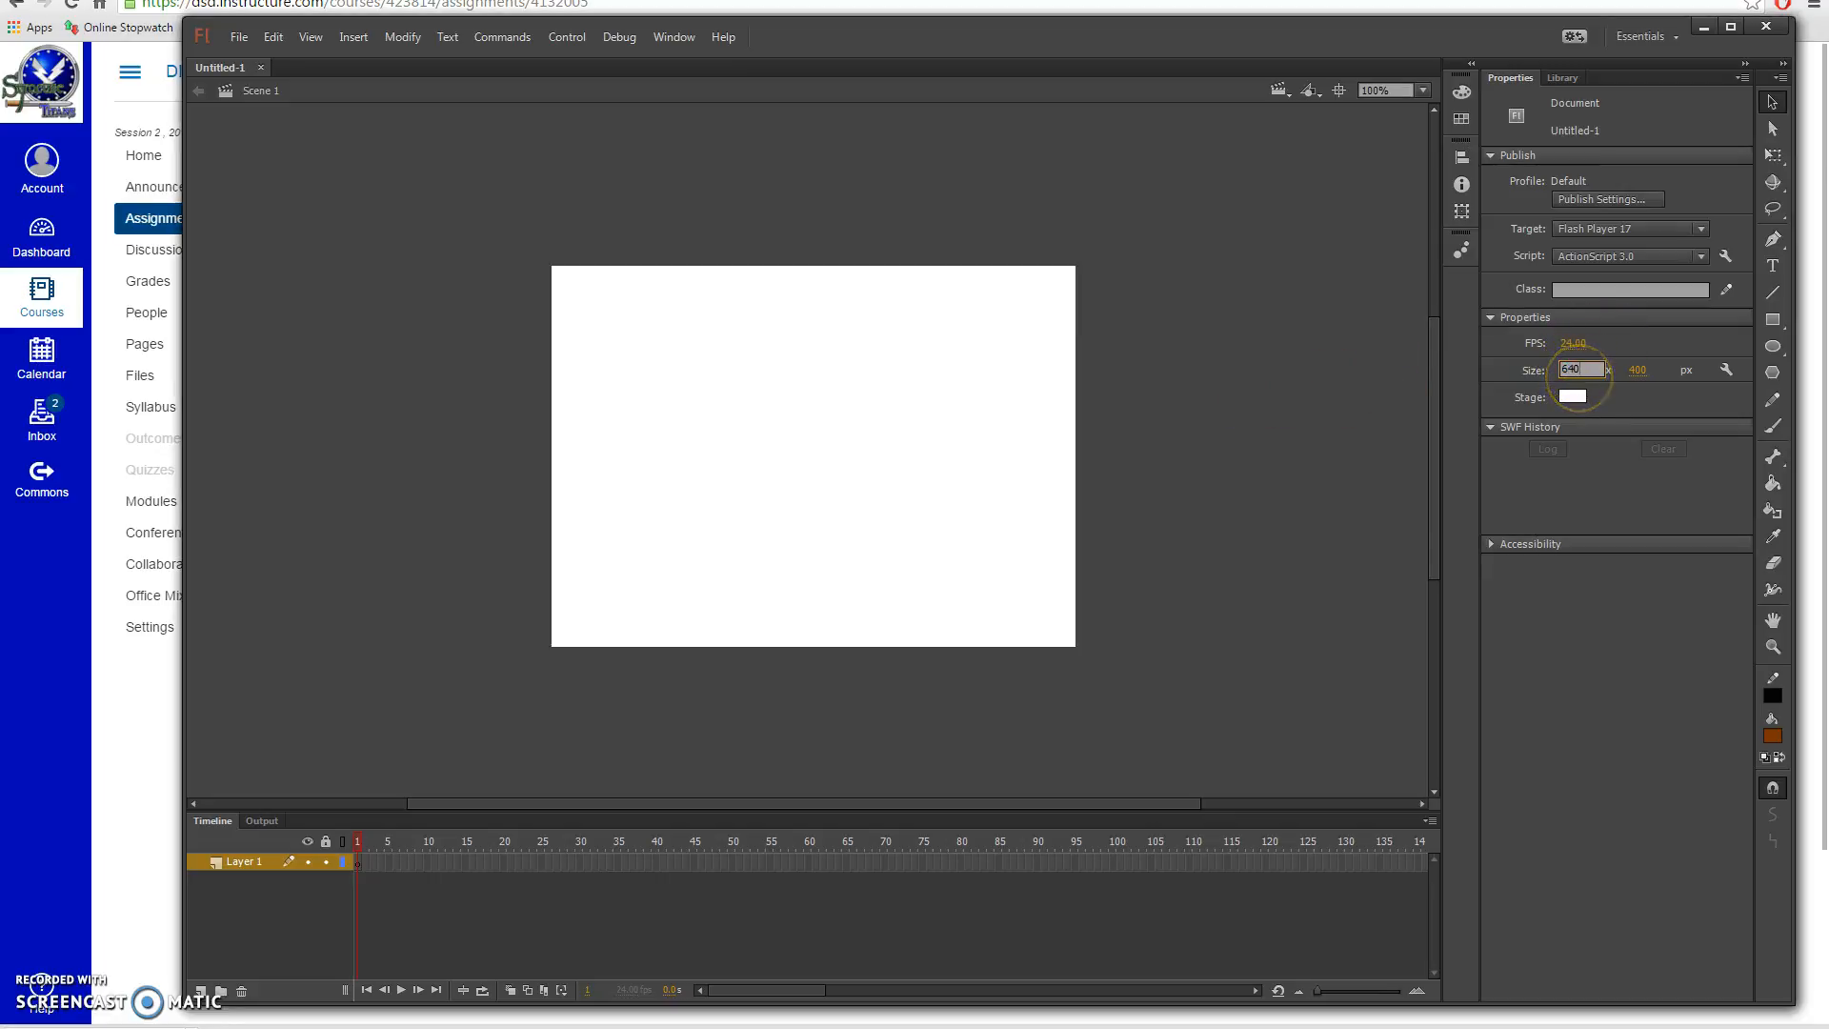
left_click(1639, 372)
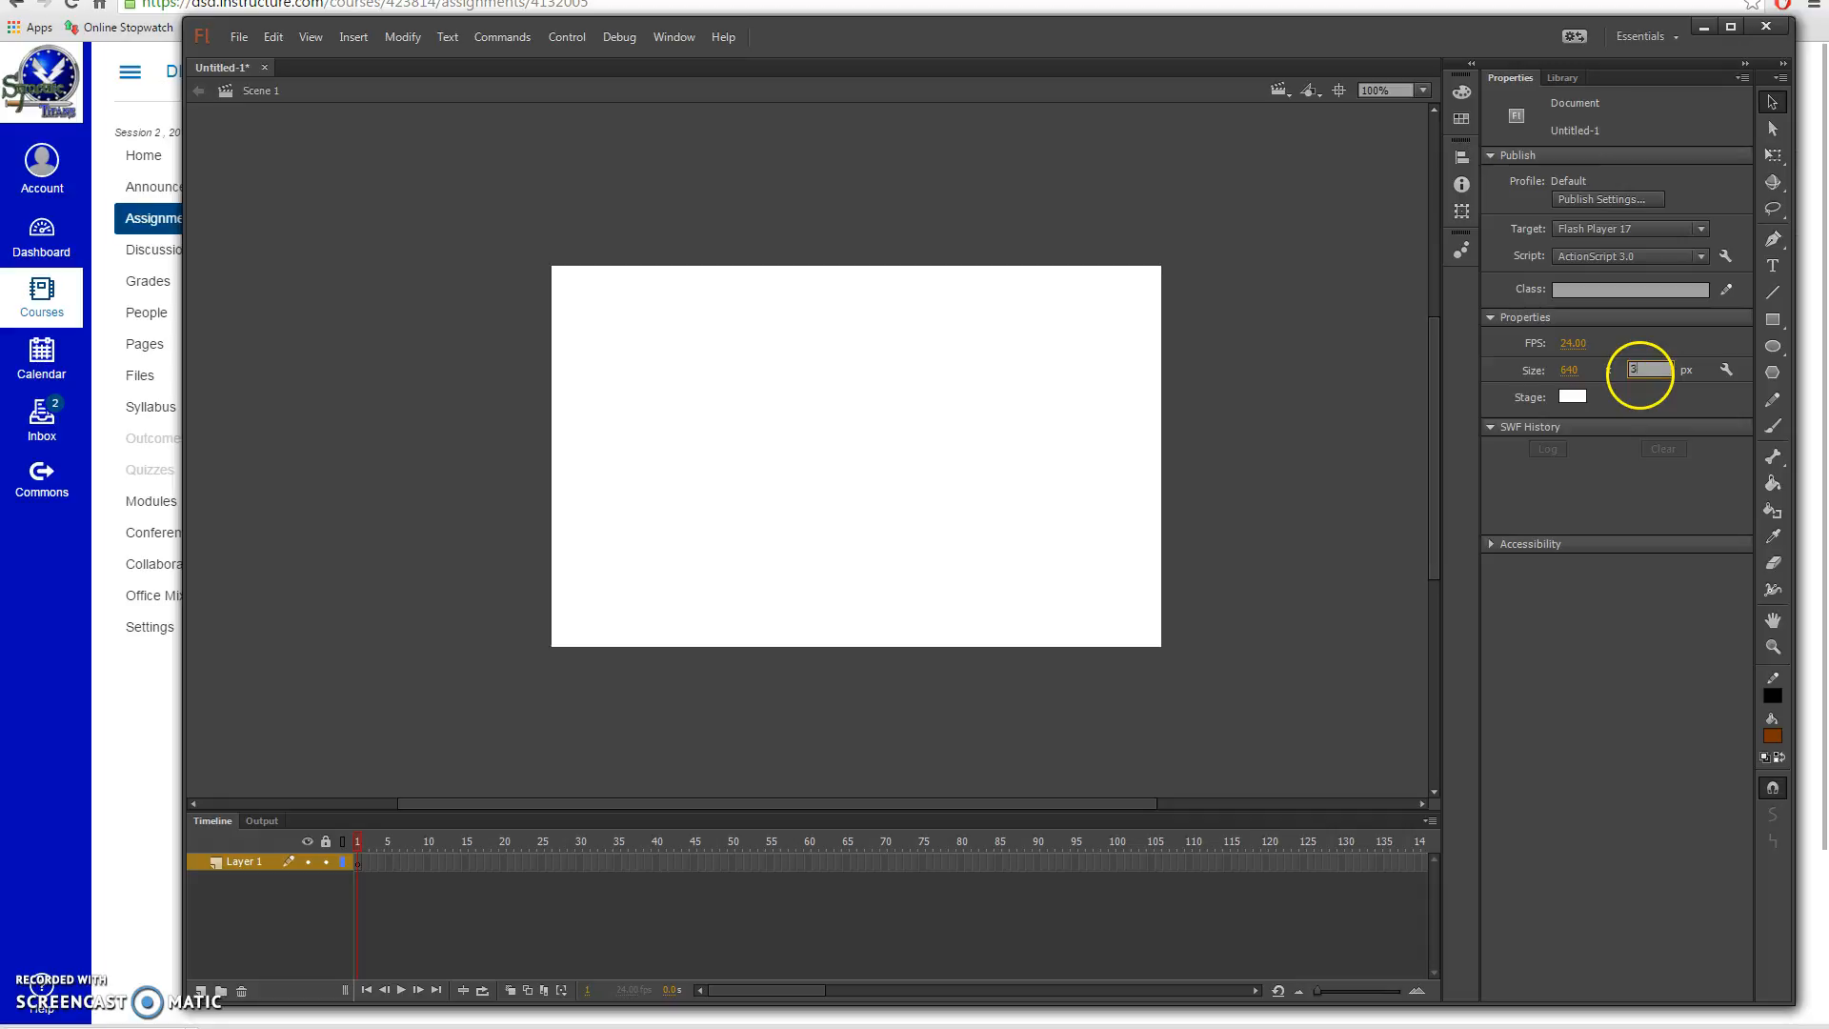
key("Return")
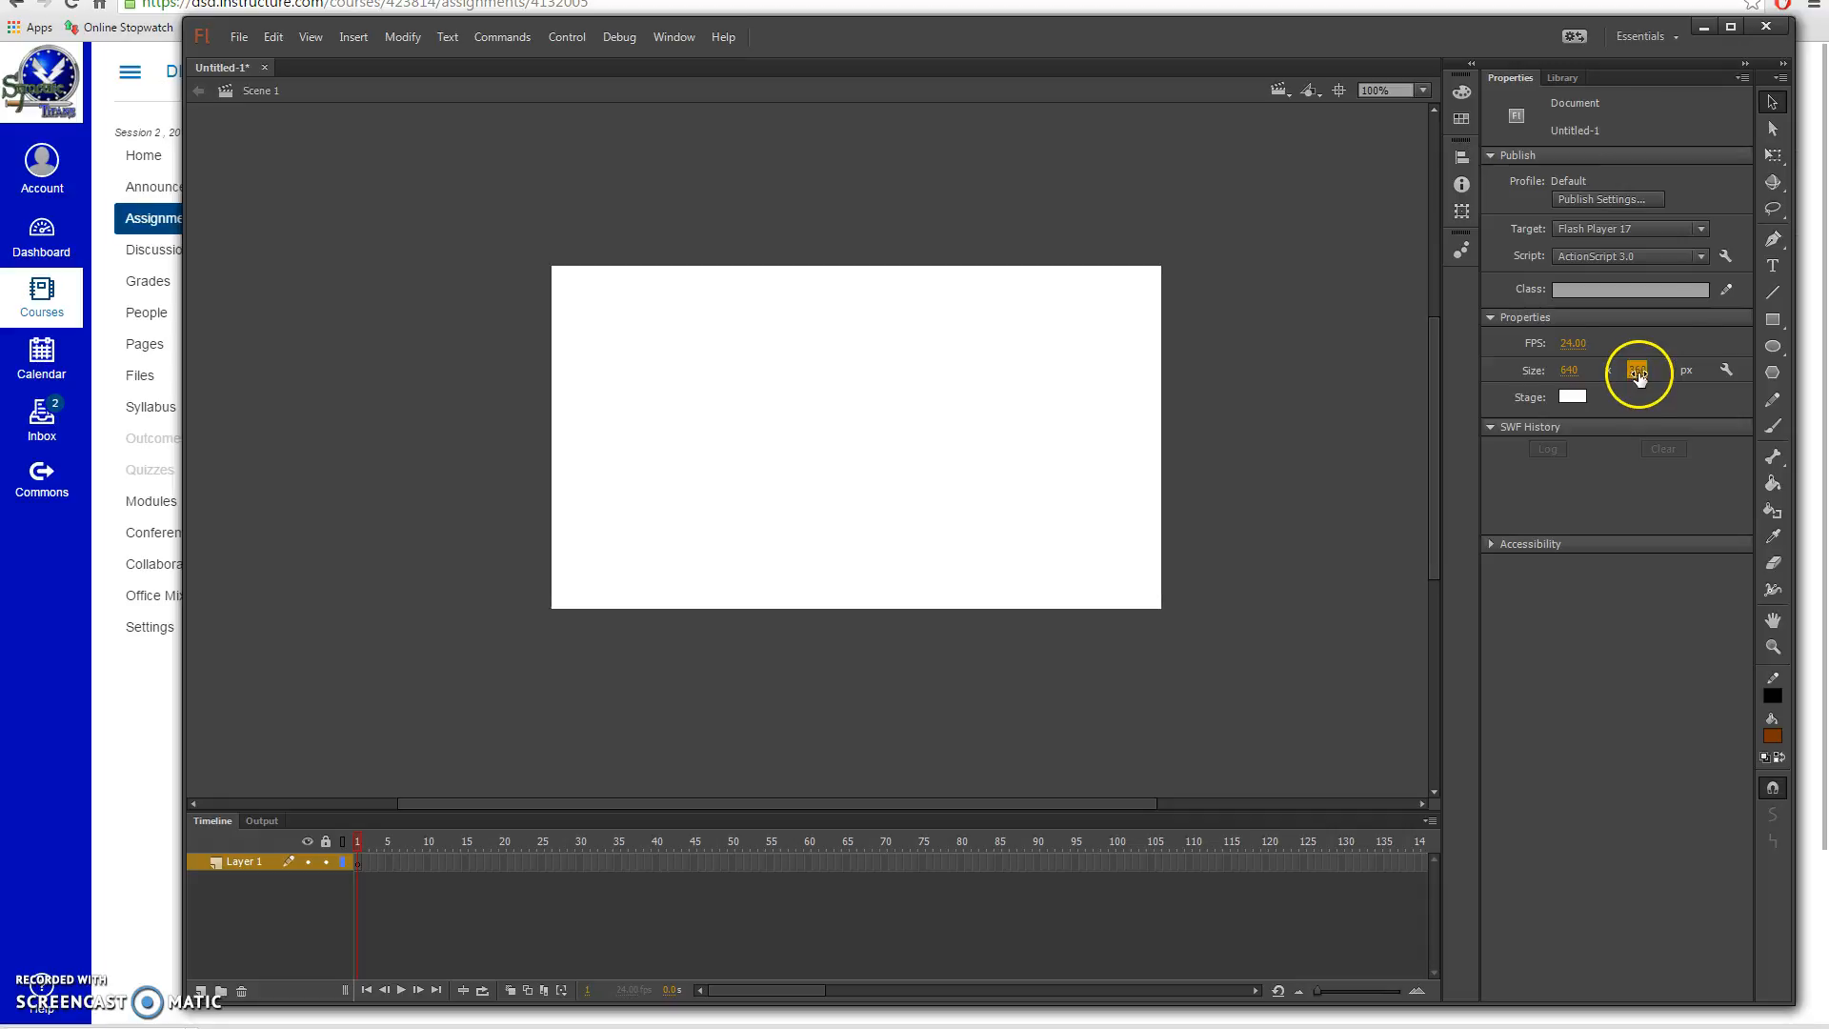
Step: Import the sky_background (2) image to the stage and position it so it covers the whole stage
left_click(241, 37)
mouse_move(462, 334)
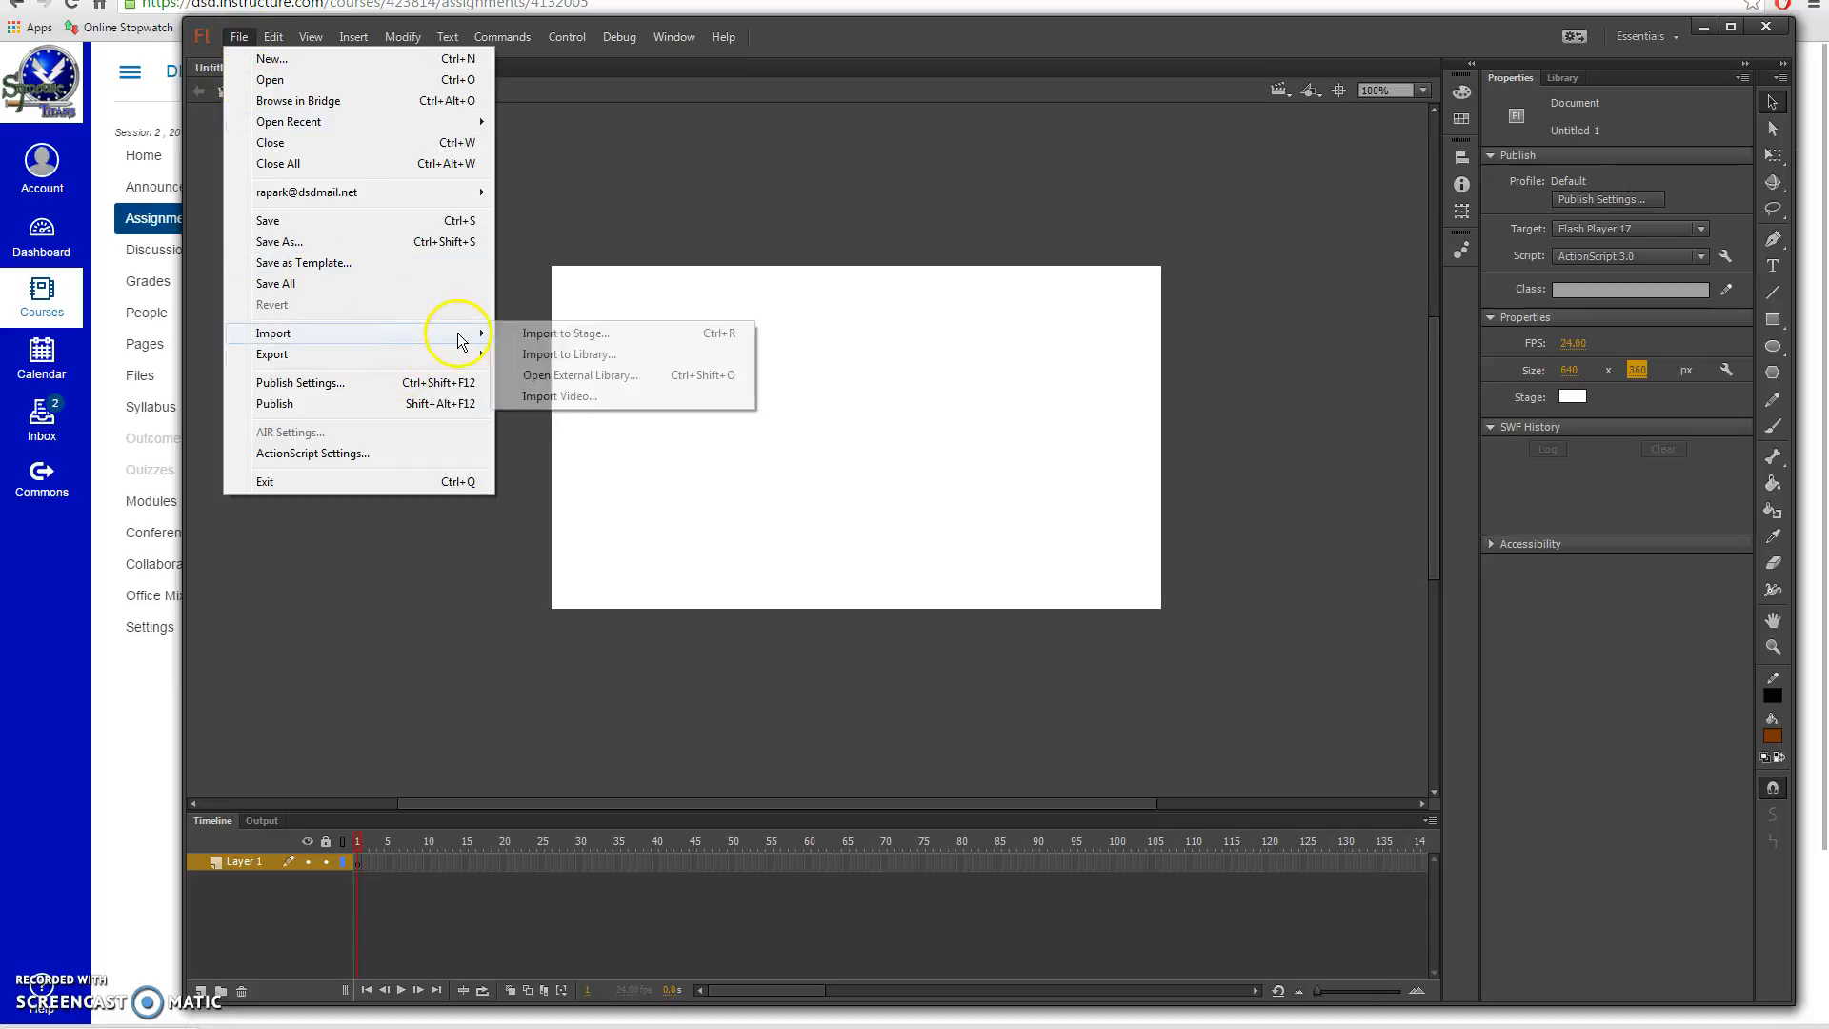
left_click(565, 335)
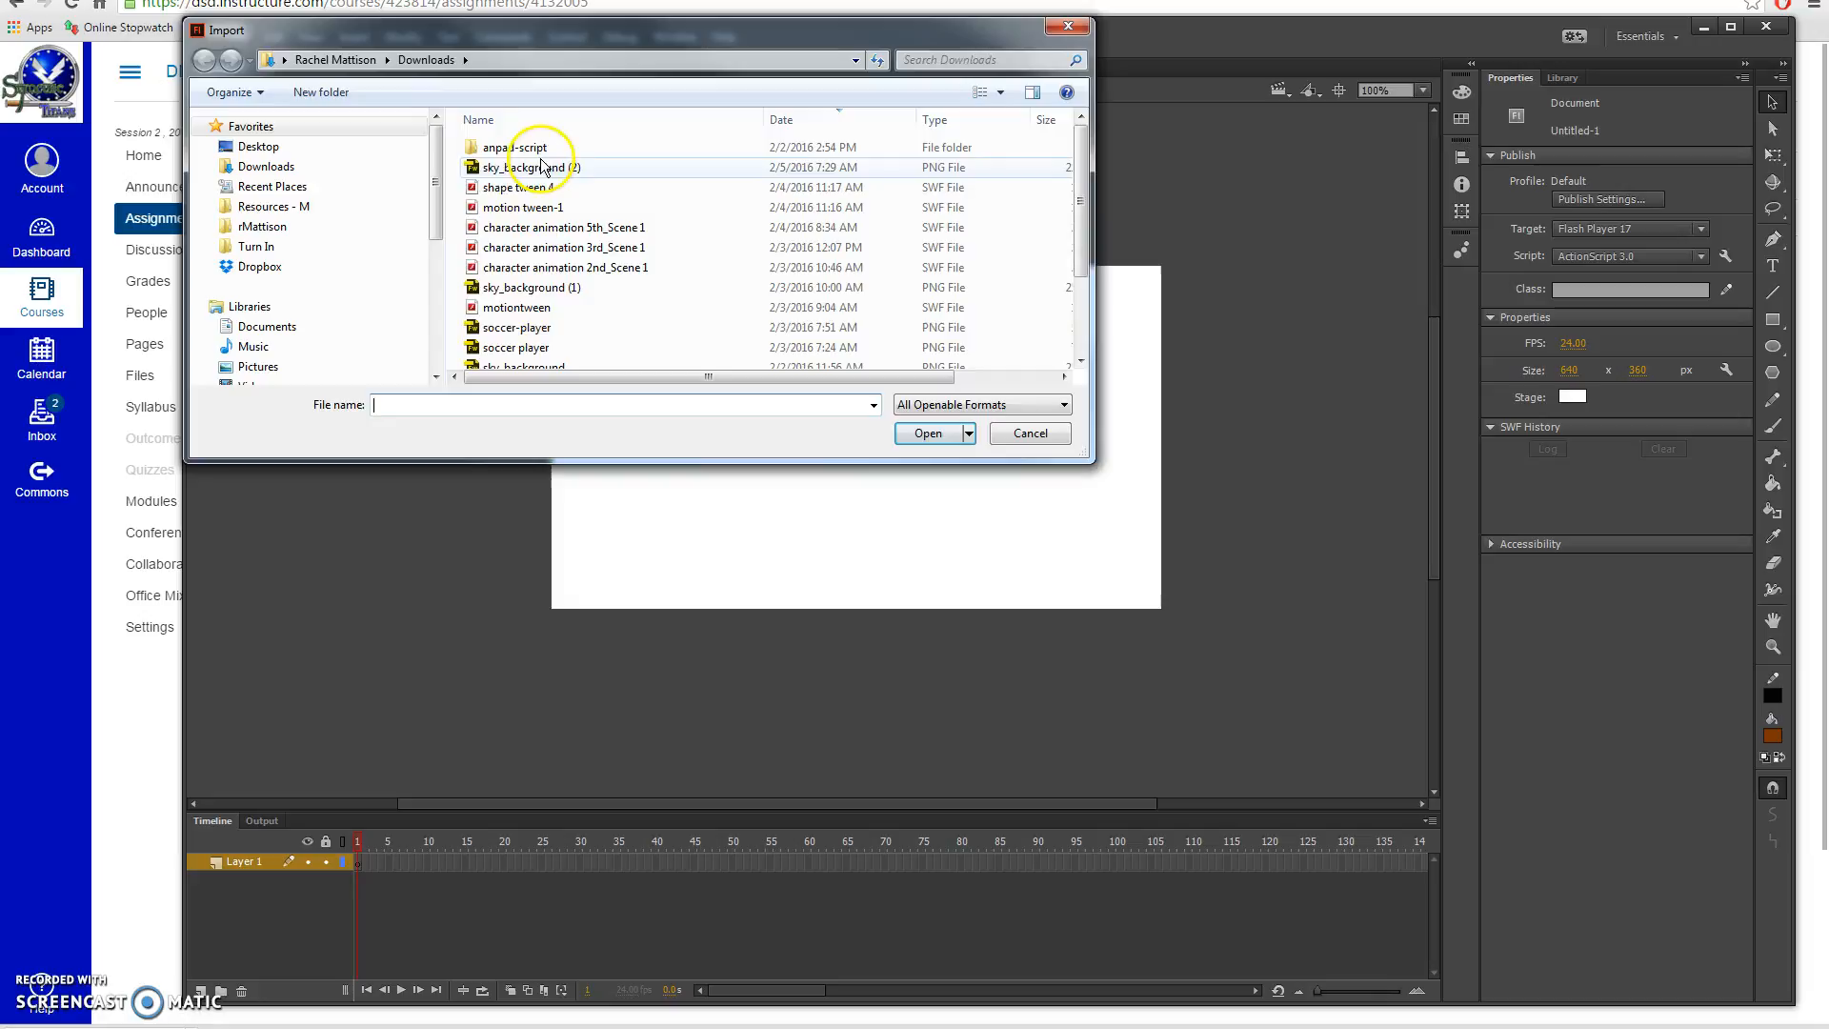
double_click(584, 166)
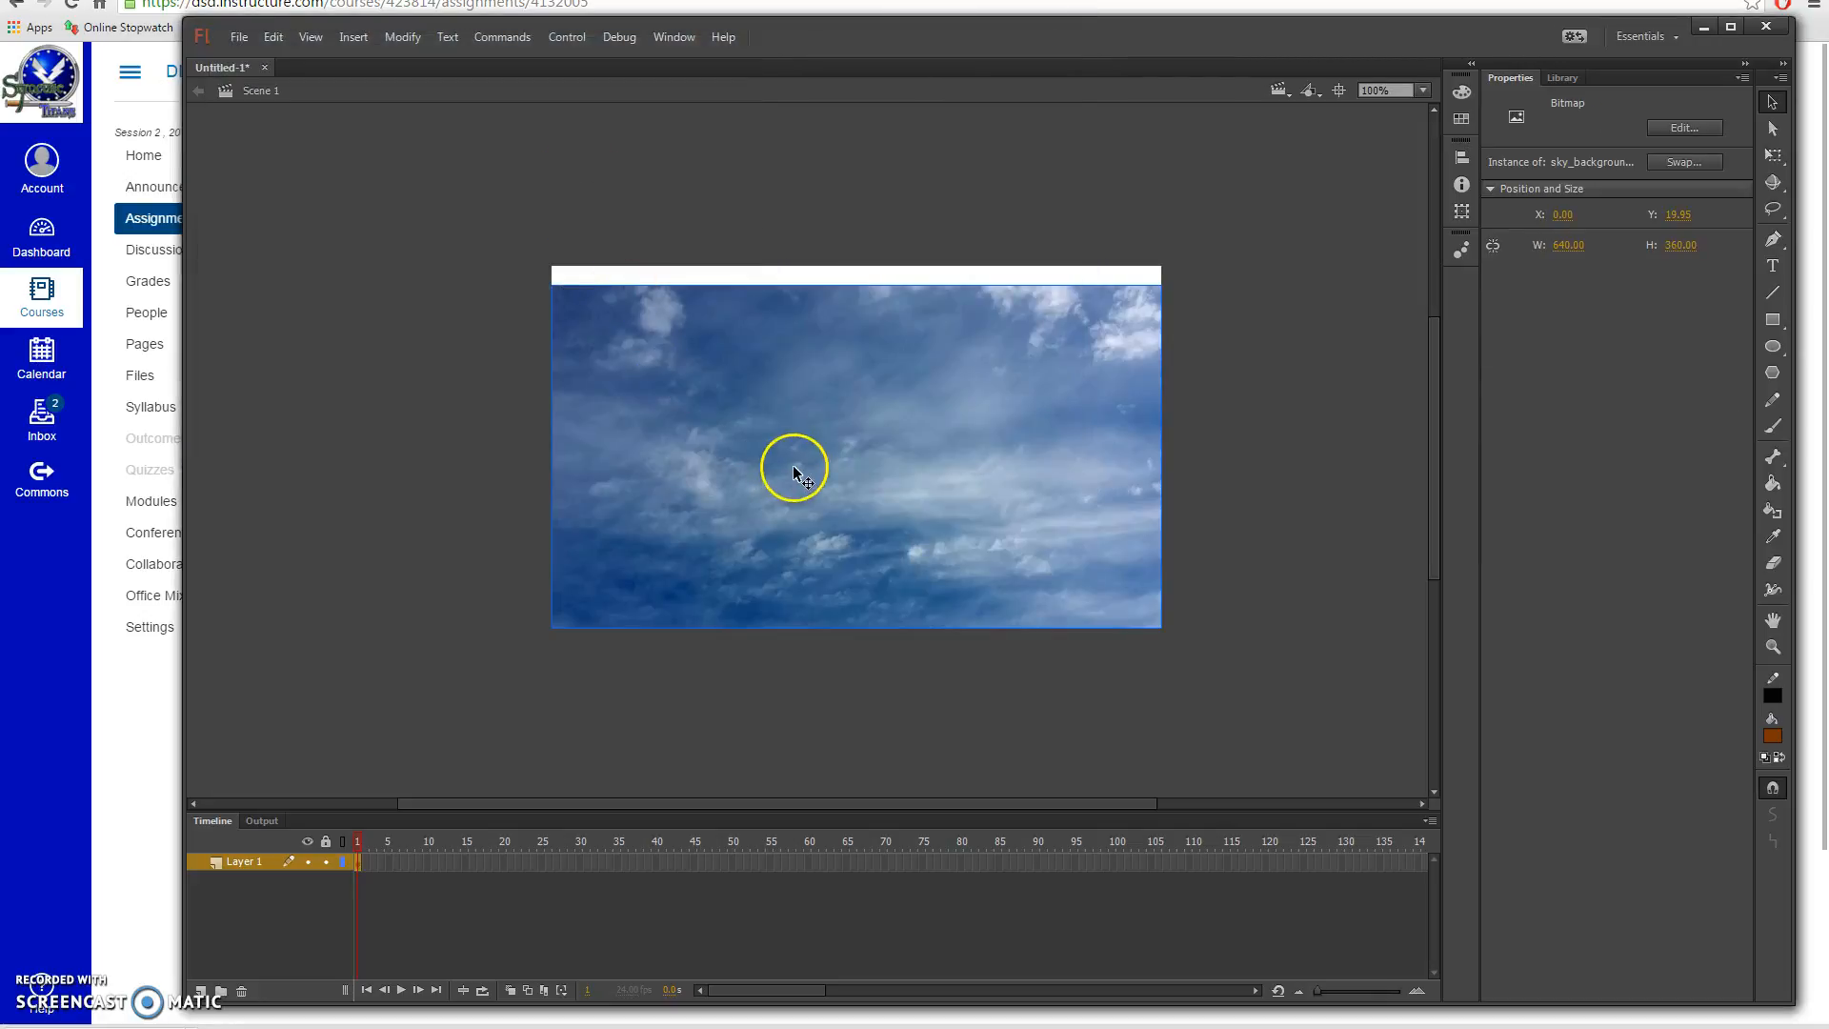
left_click_drag(801, 441, 792, 429)
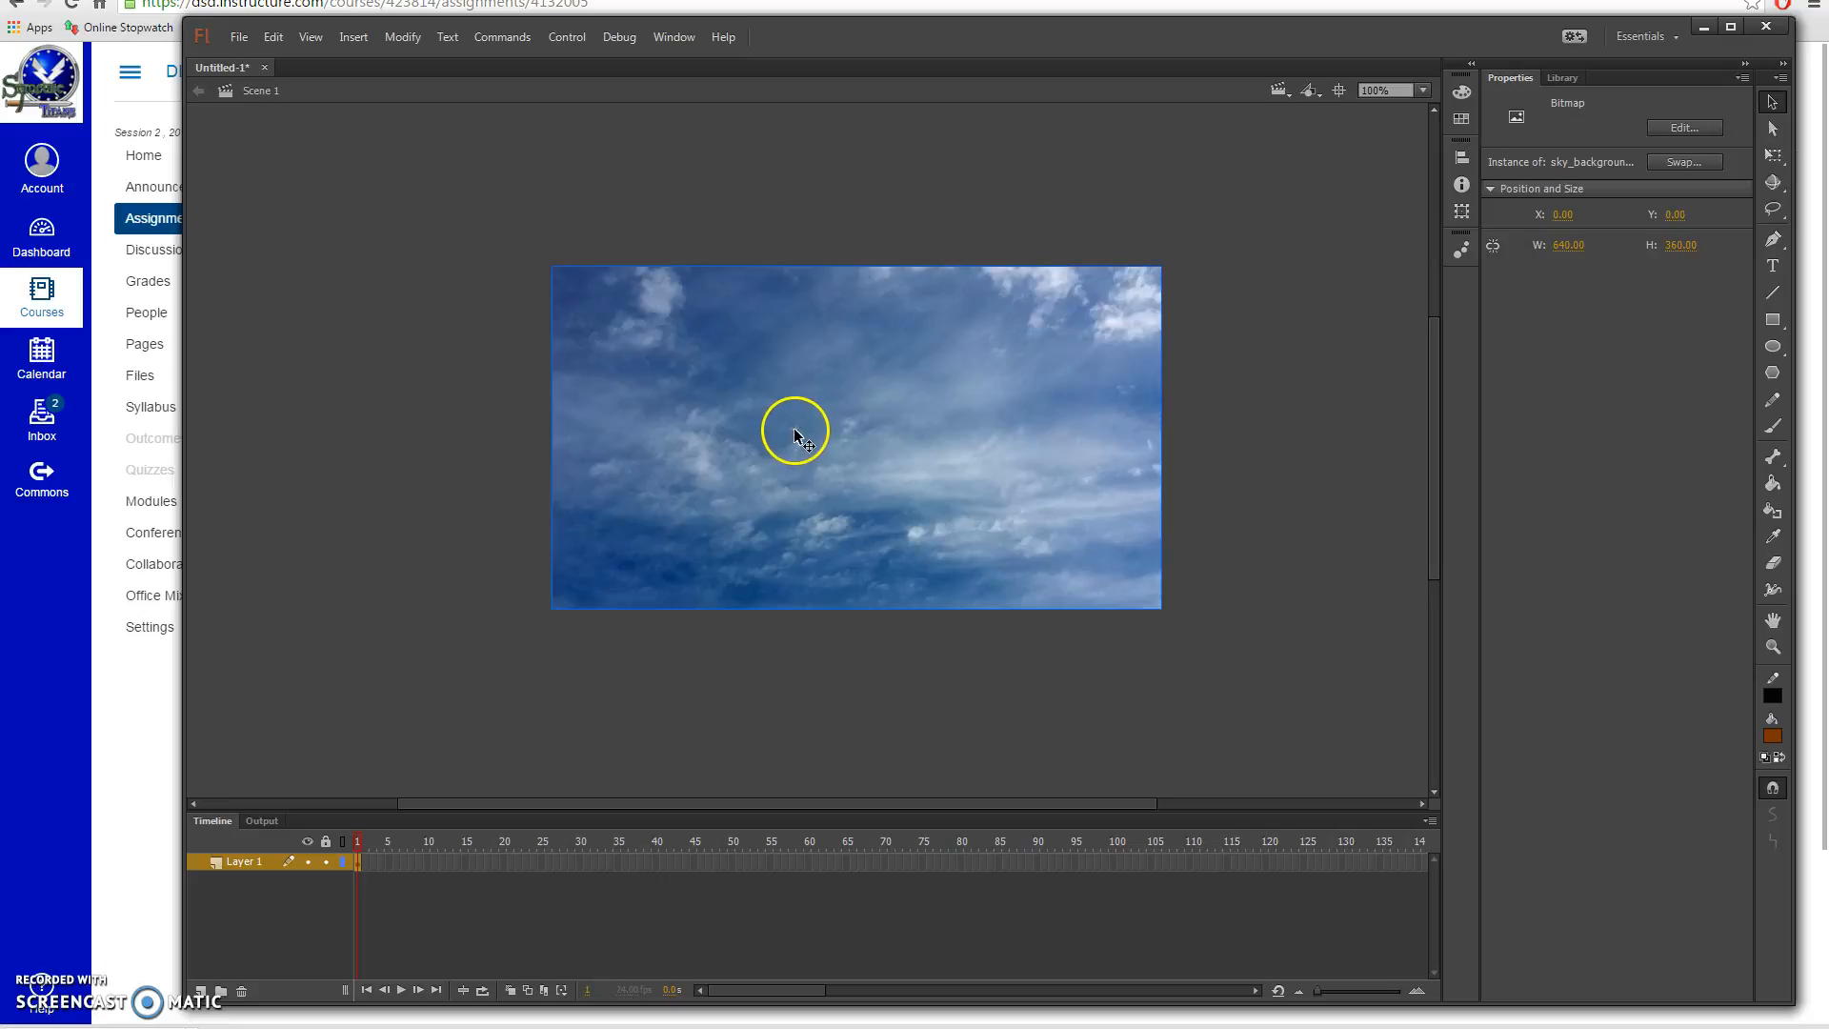
left_click(1337, 613)
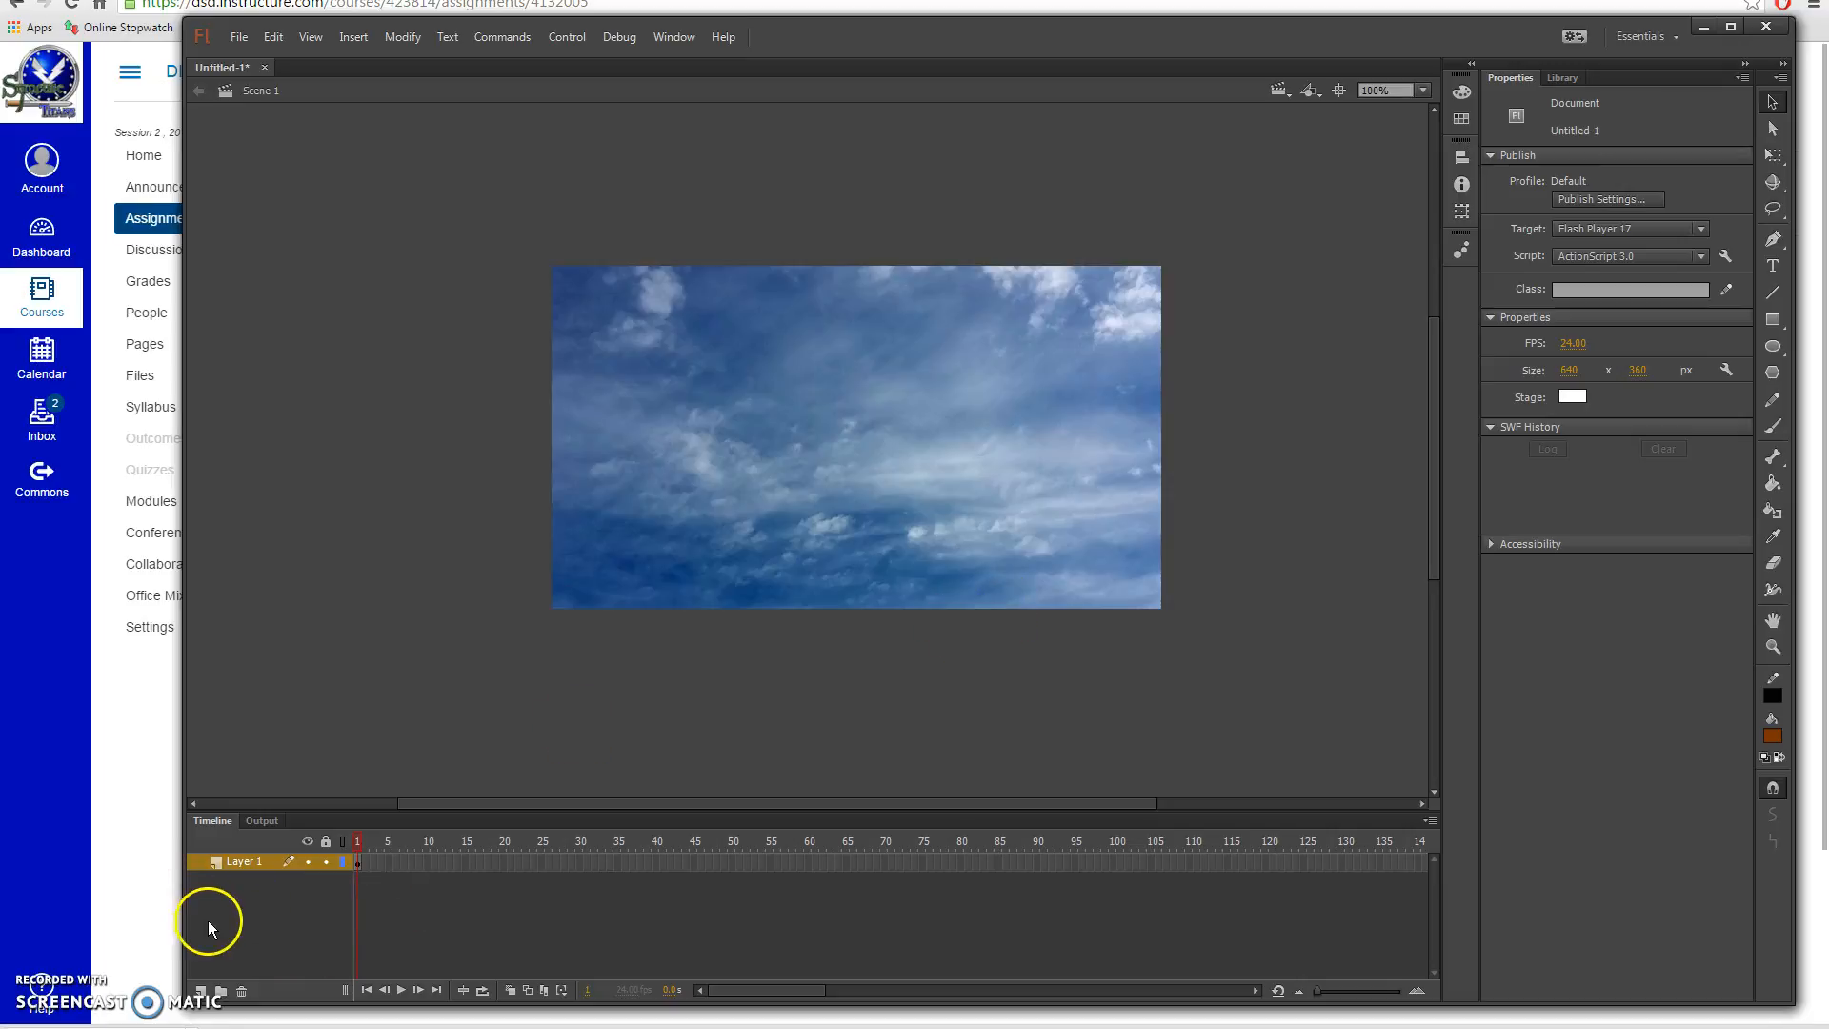
Step: Rename the image's layer to sky and lock it, and add a layer named grass above it
double_click(243, 862)
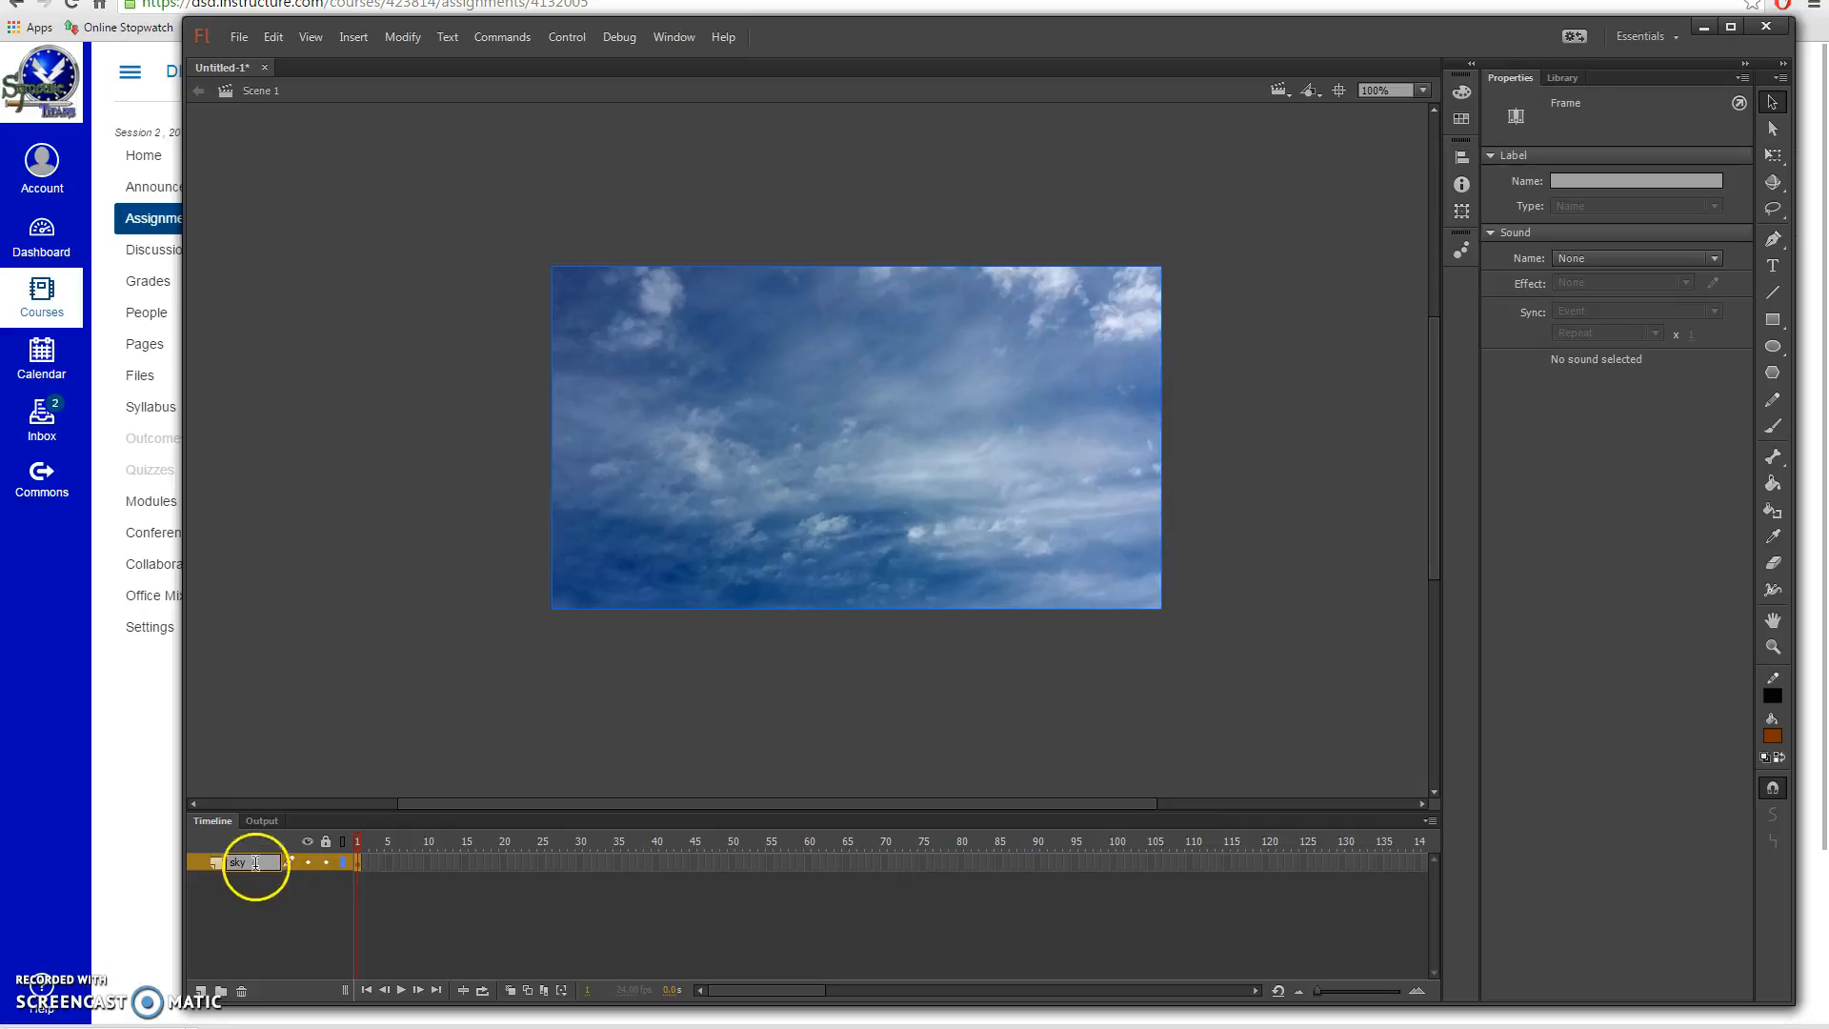
key("Return")
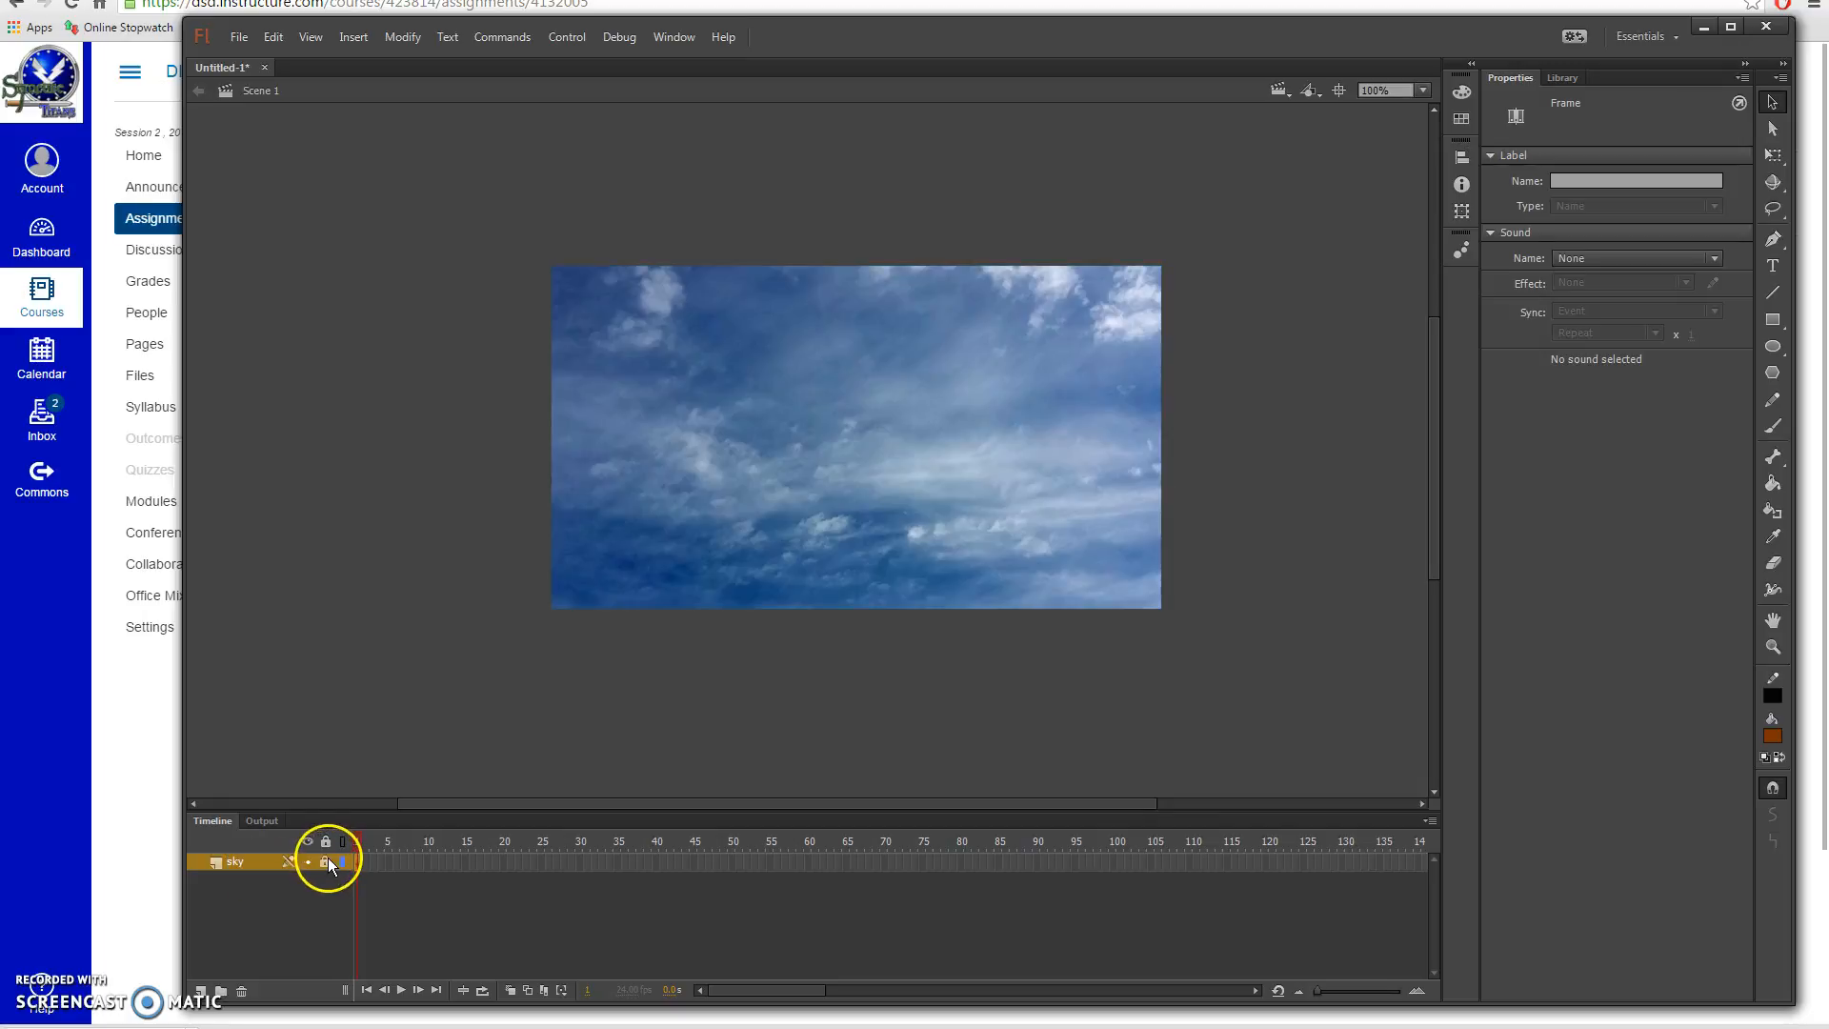
left_click(201, 990)
left_click(250, 861)
double_click(250, 861)
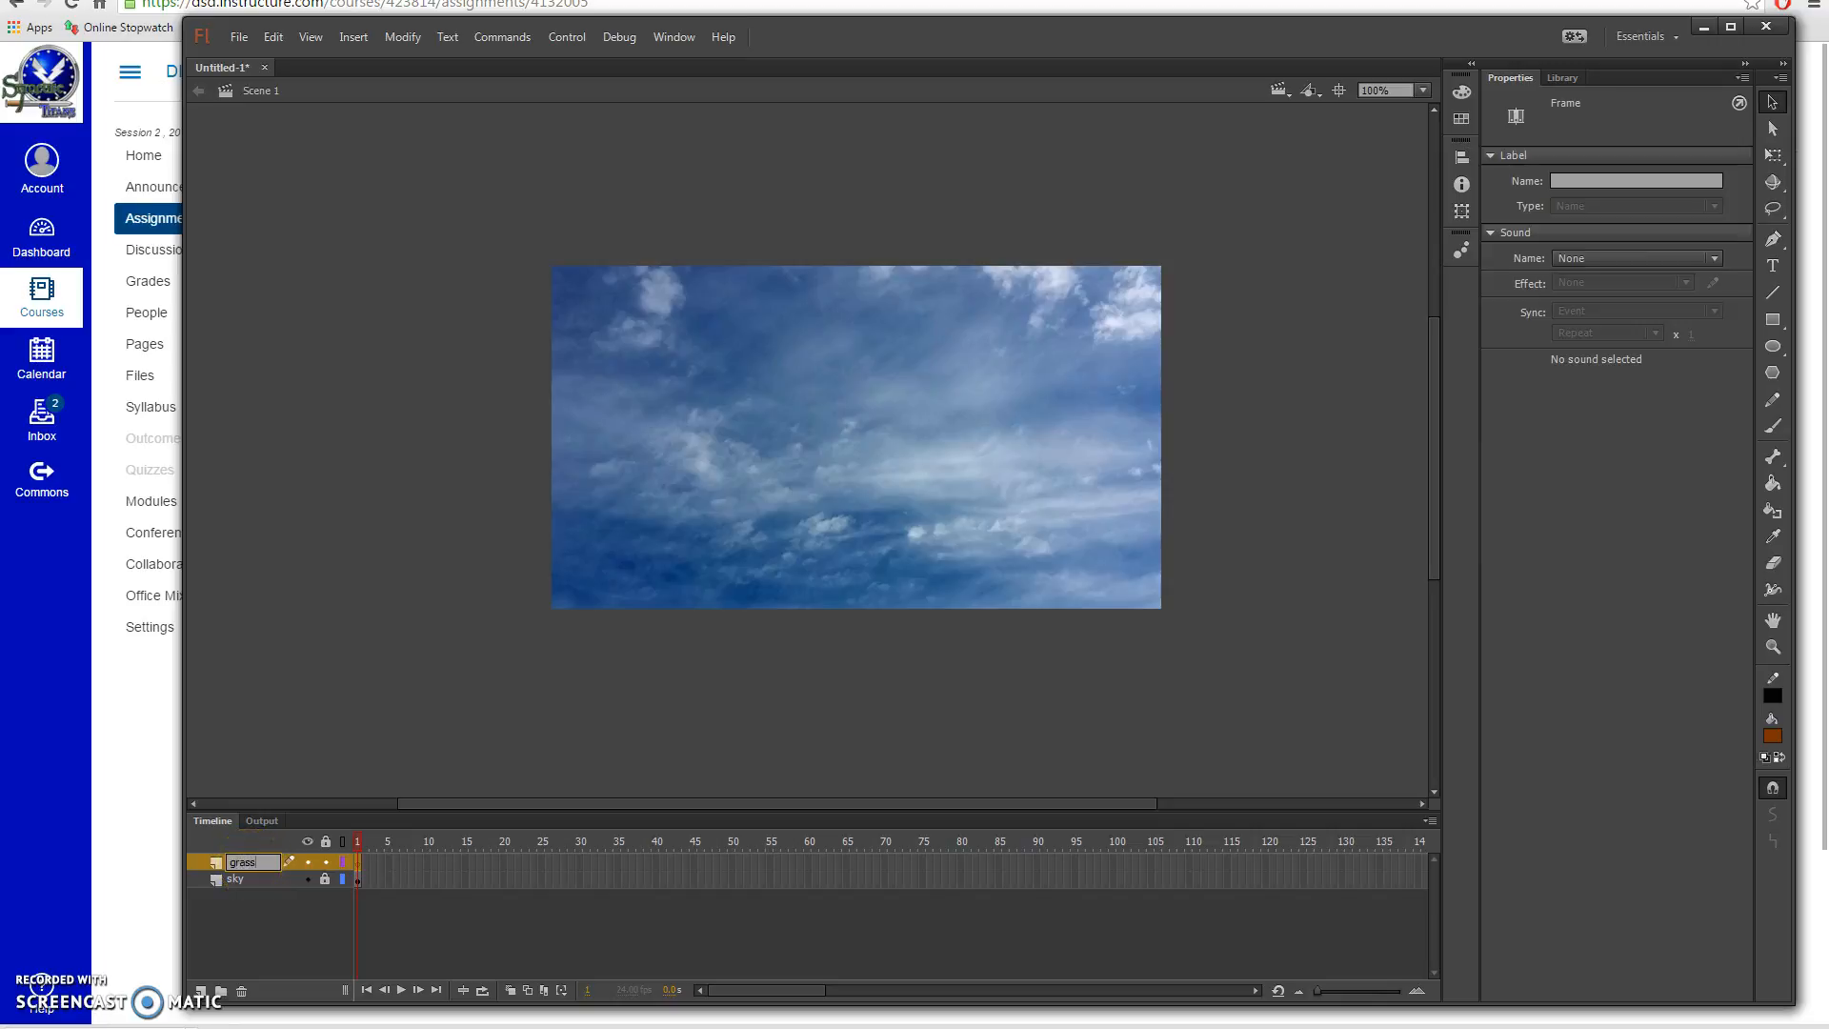
left_click(358, 868)
Step: Set the fill to a linear gradient running from dark green #006600 to light green #66FF33
left_click(1463, 92)
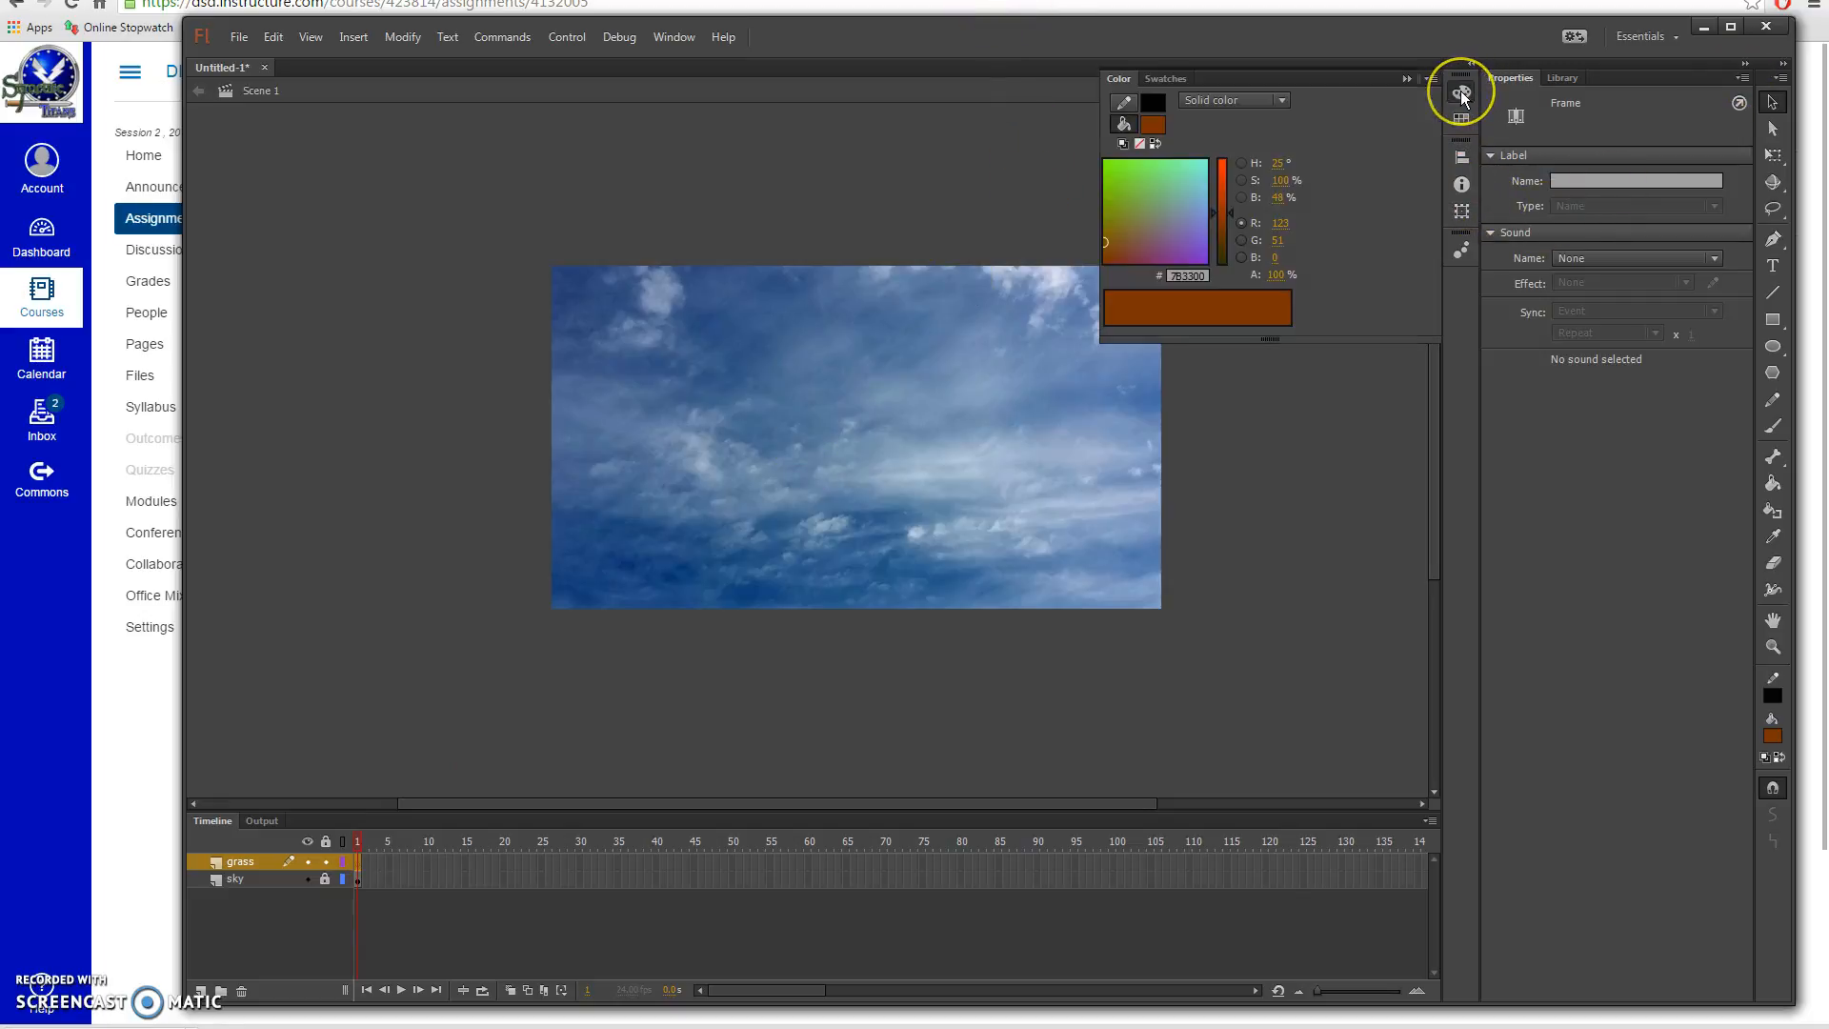
left_click(1282, 101)
left_click(1263, 166)
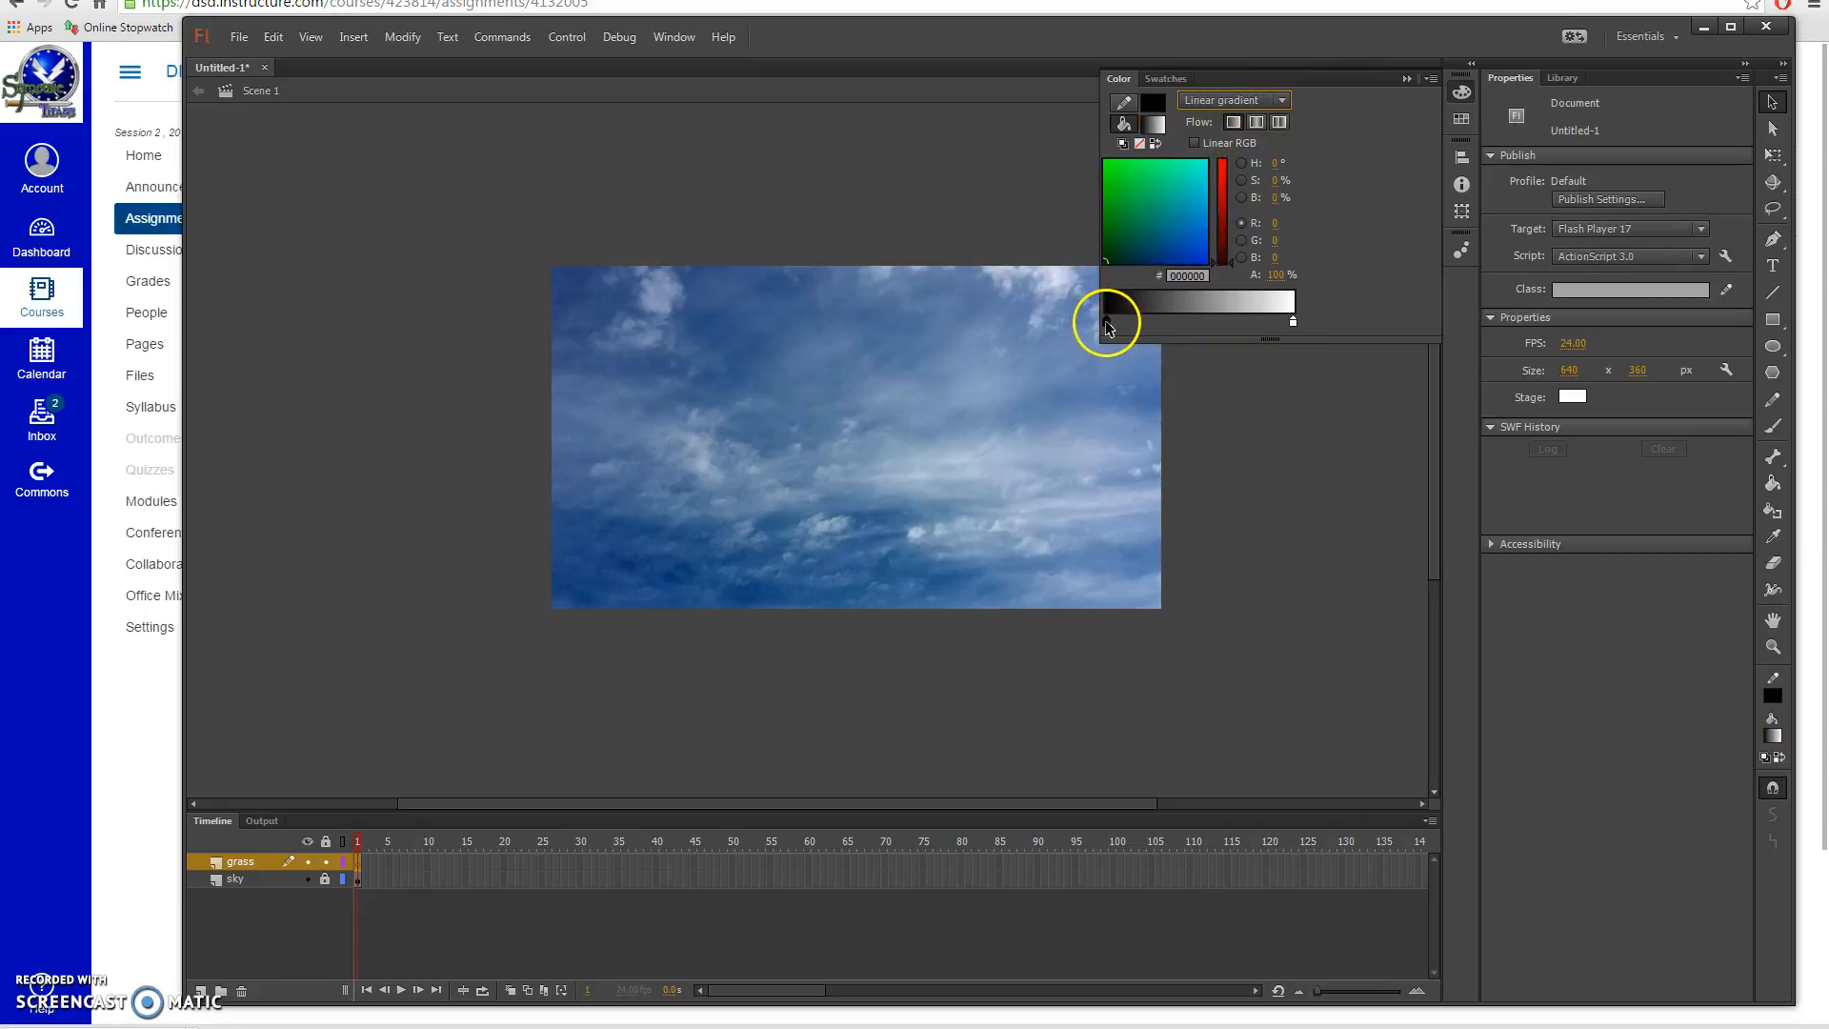
double_click(1107, 324)
left_click(1222, 388)
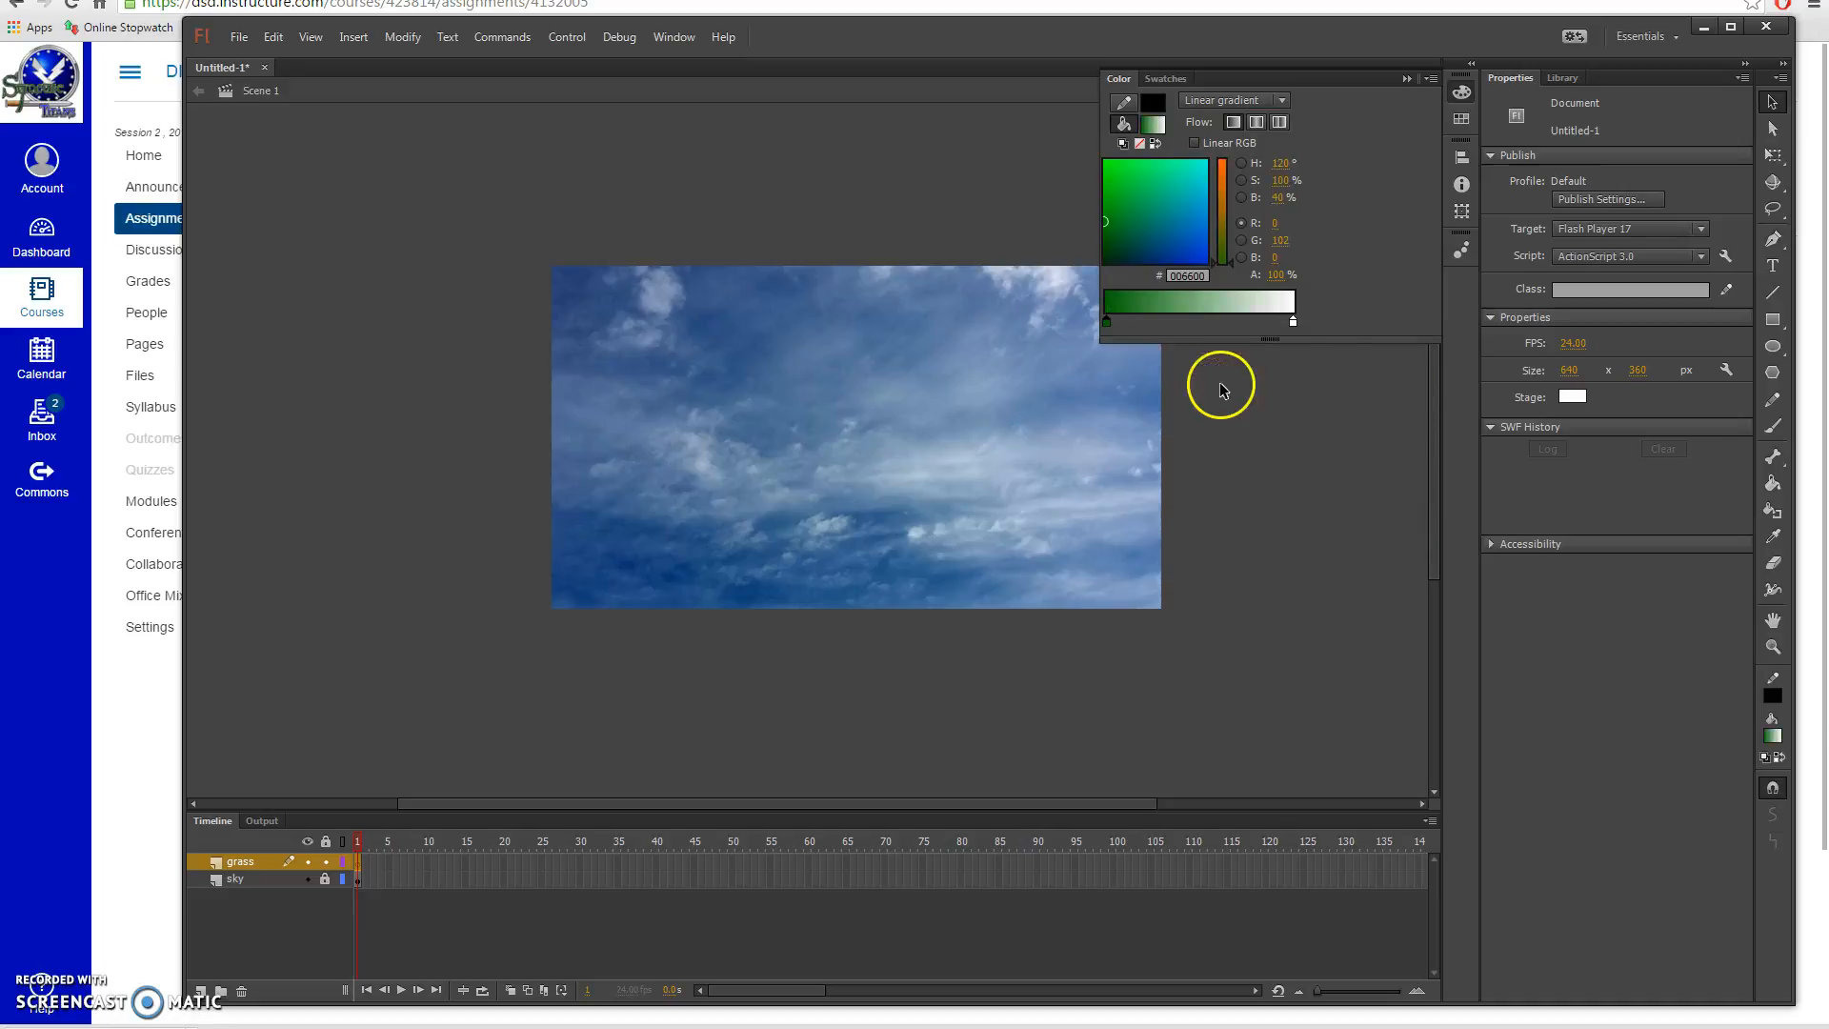
double_click(1294, 324)
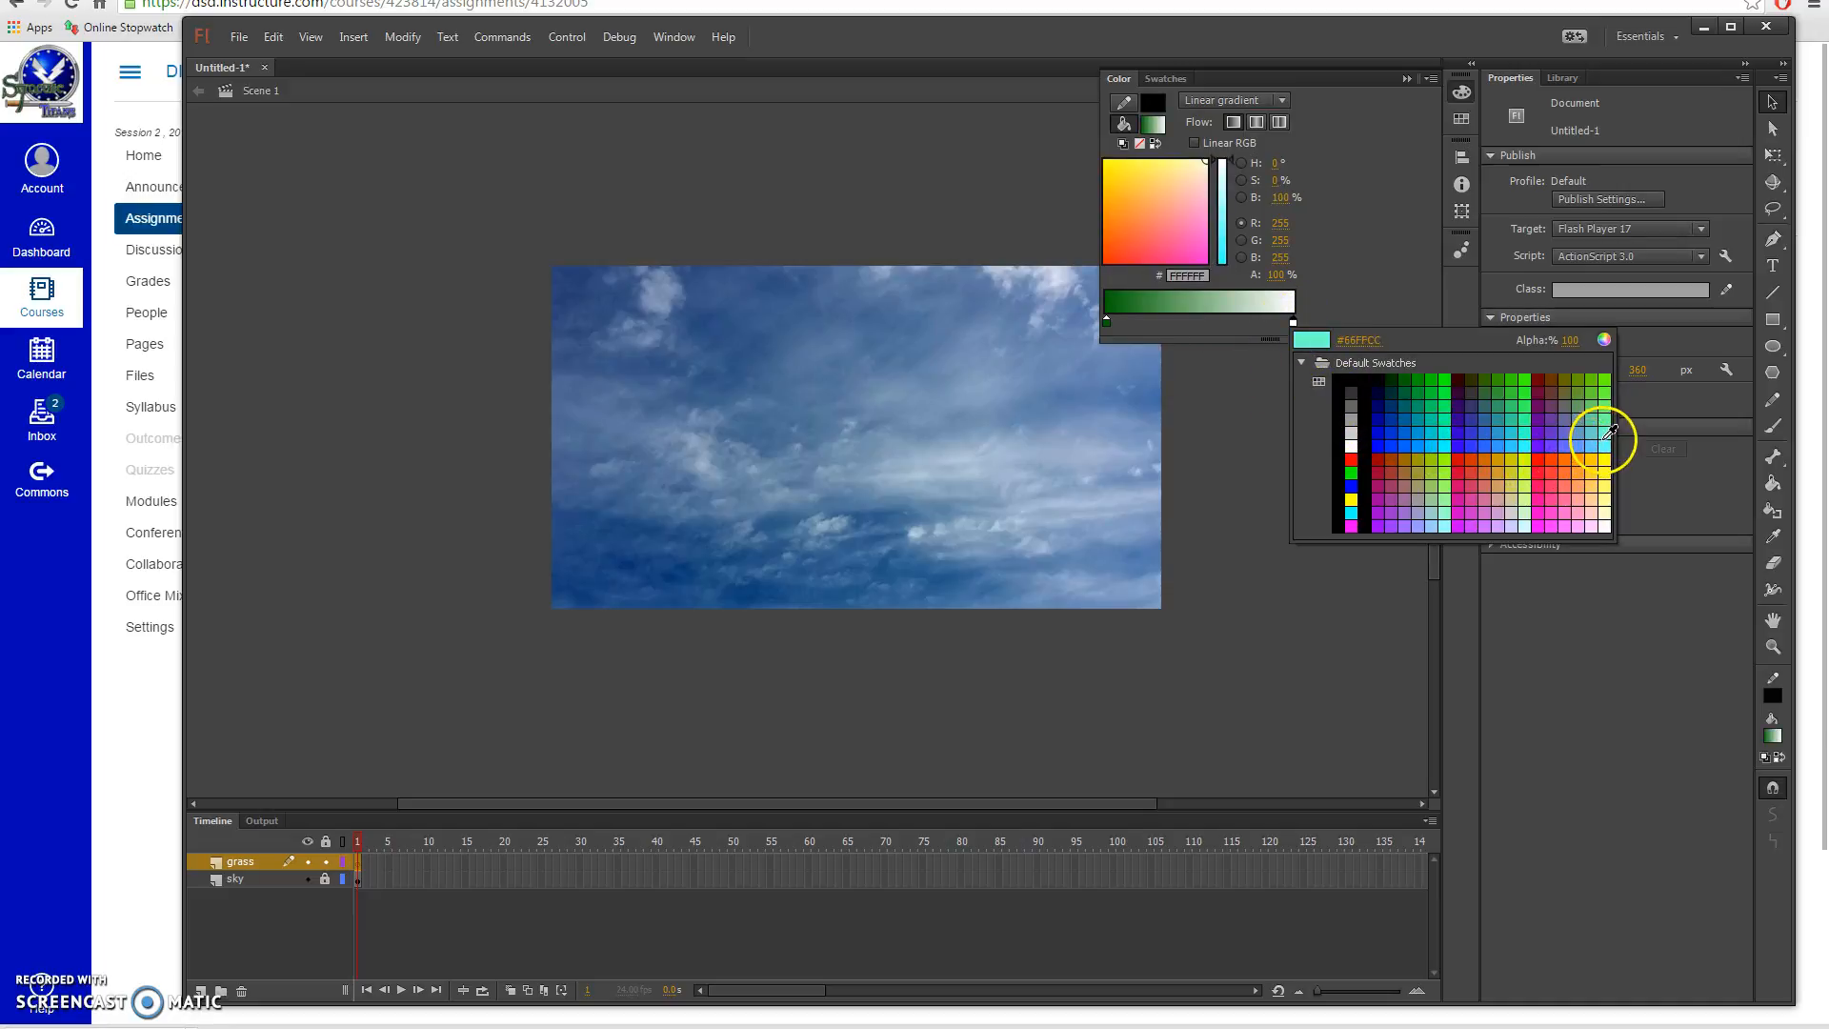
left_click(1606, 392)
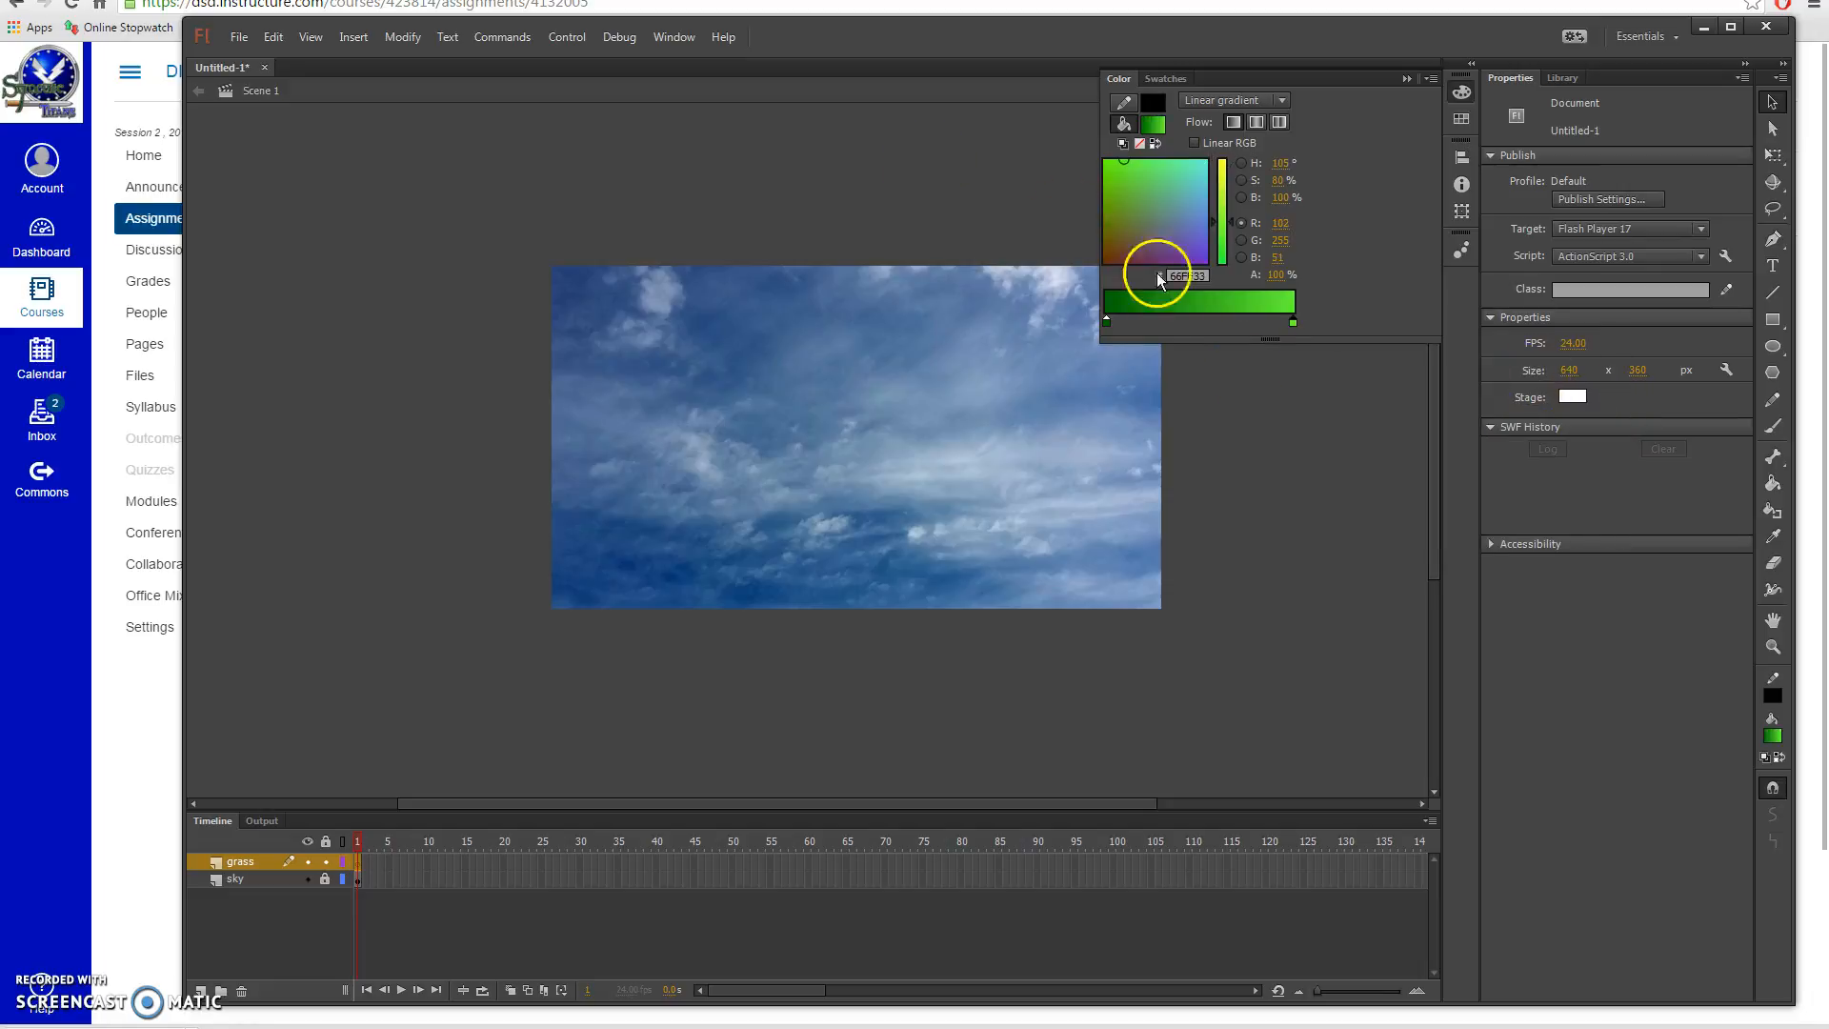
Step: Add a color stop midway along the green gradient and remove it again
left_click(1198, 321)
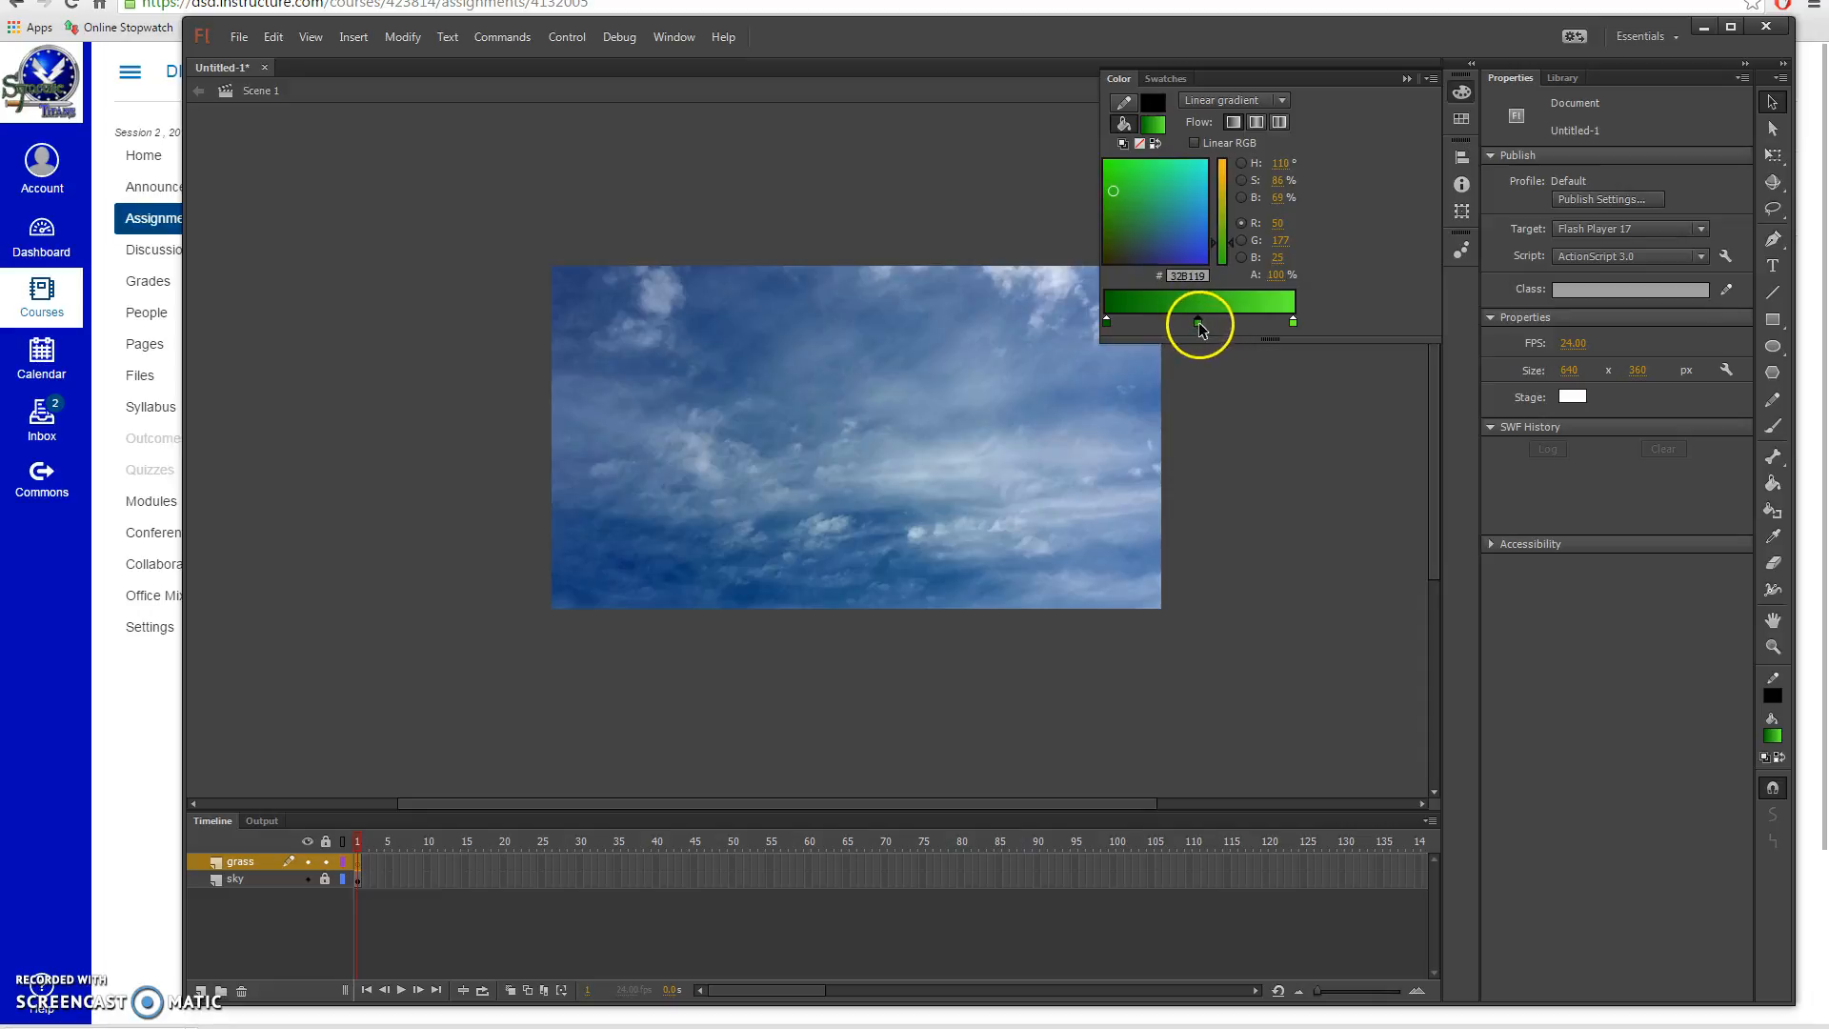
left_click_drag(1199, 324, 1196, 397)
left_click_drag(1106, 326, 1127, 330)
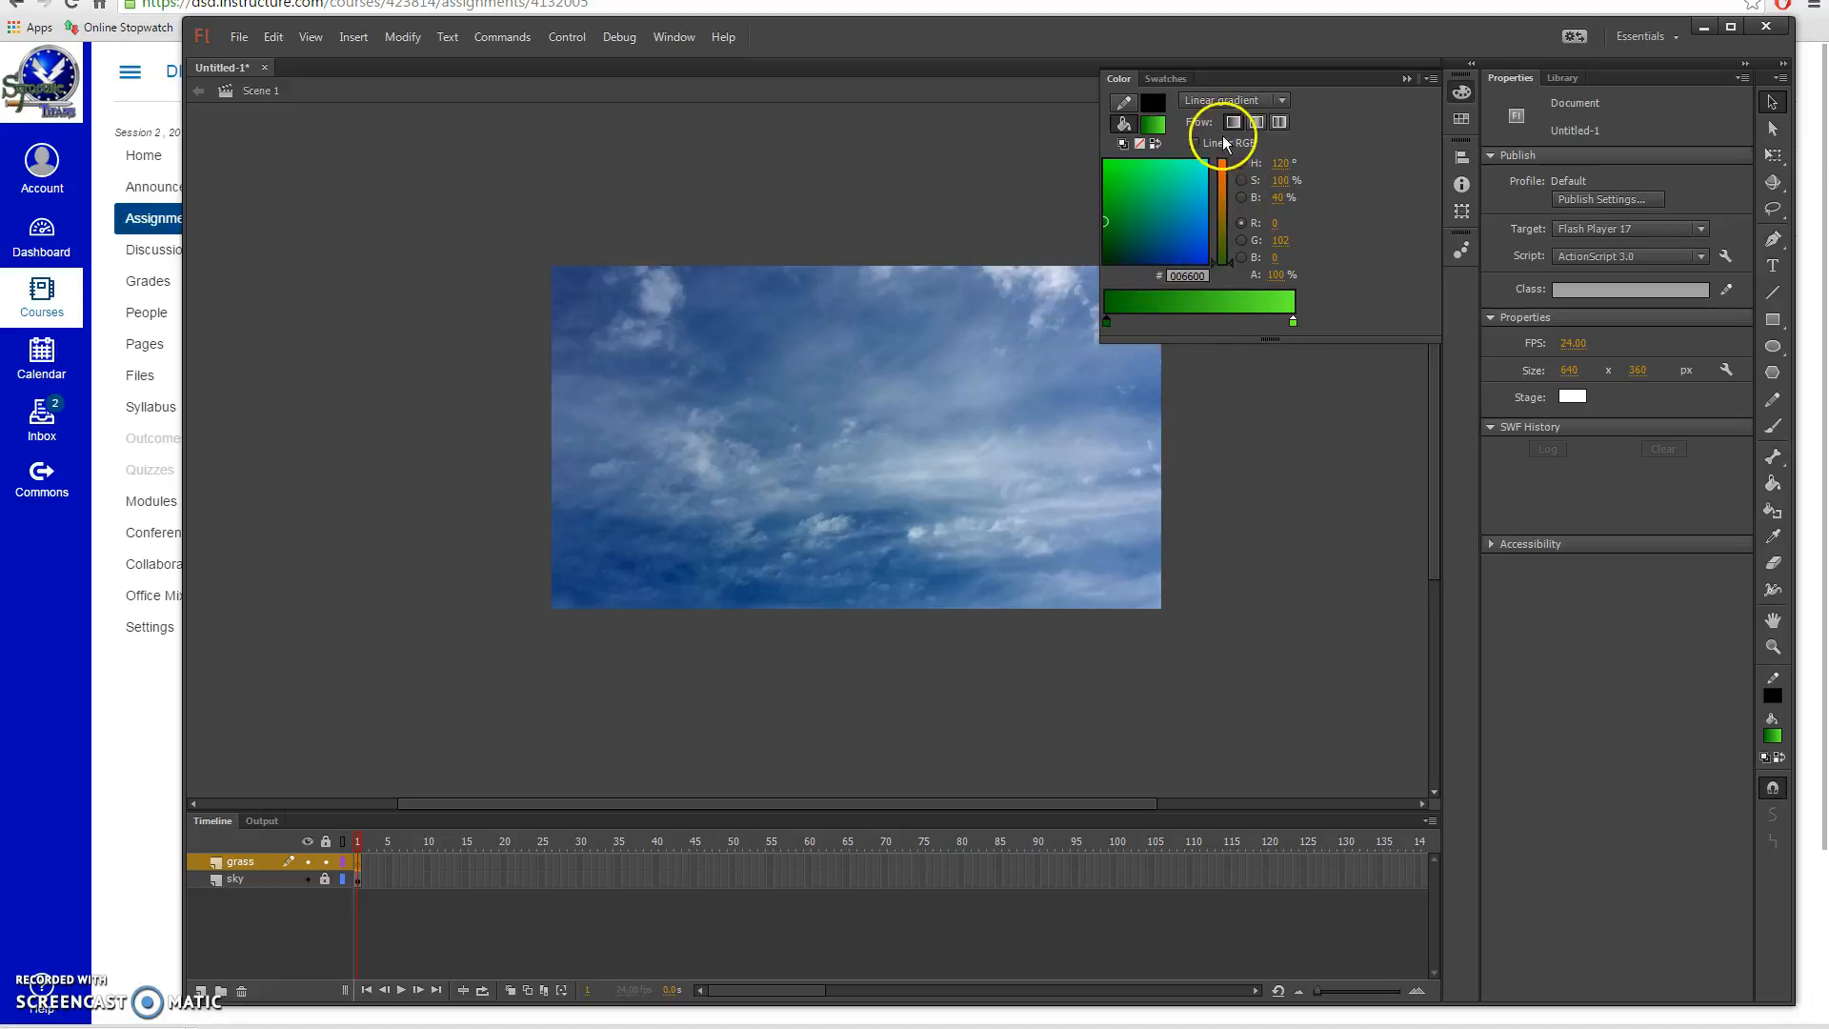
left_click(1406, 80)
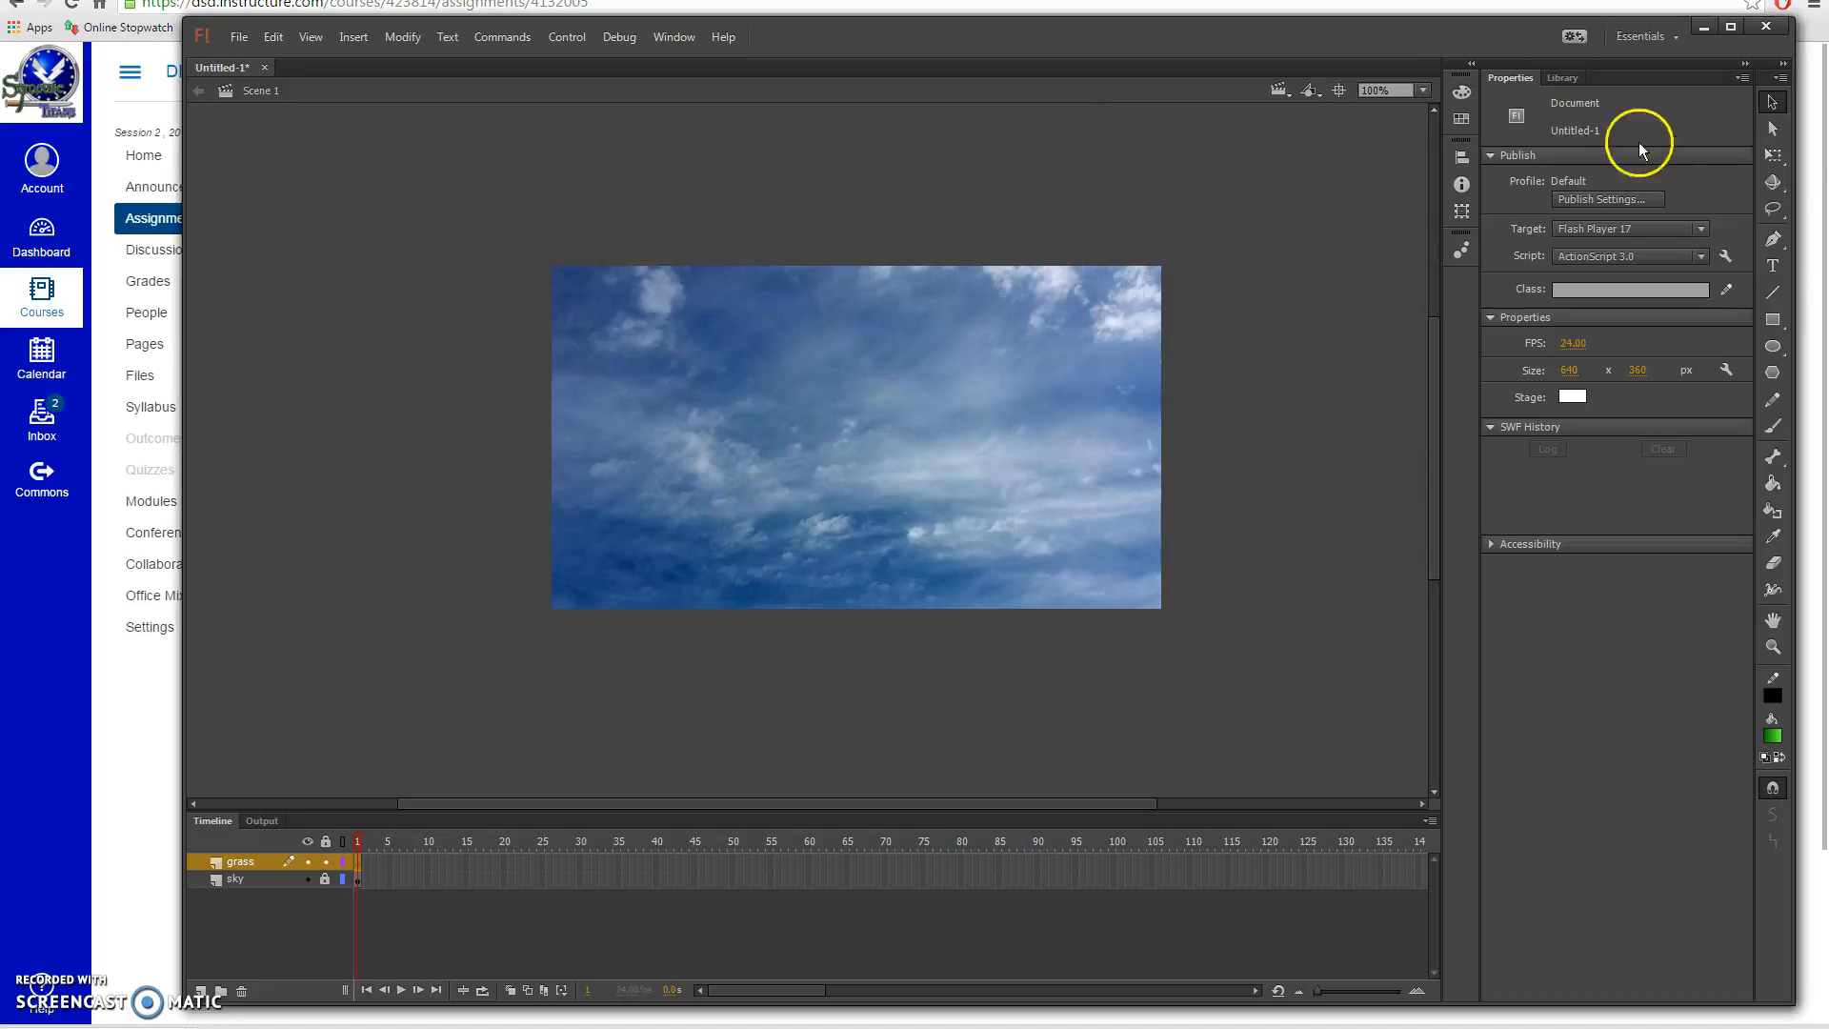
Step: Draw a gradient-filled rectangle with no stroke, about 640 x 110 px, across the bottom of the stage on the grass layer
left_click(1767, 326)
left_click(1580, 177)
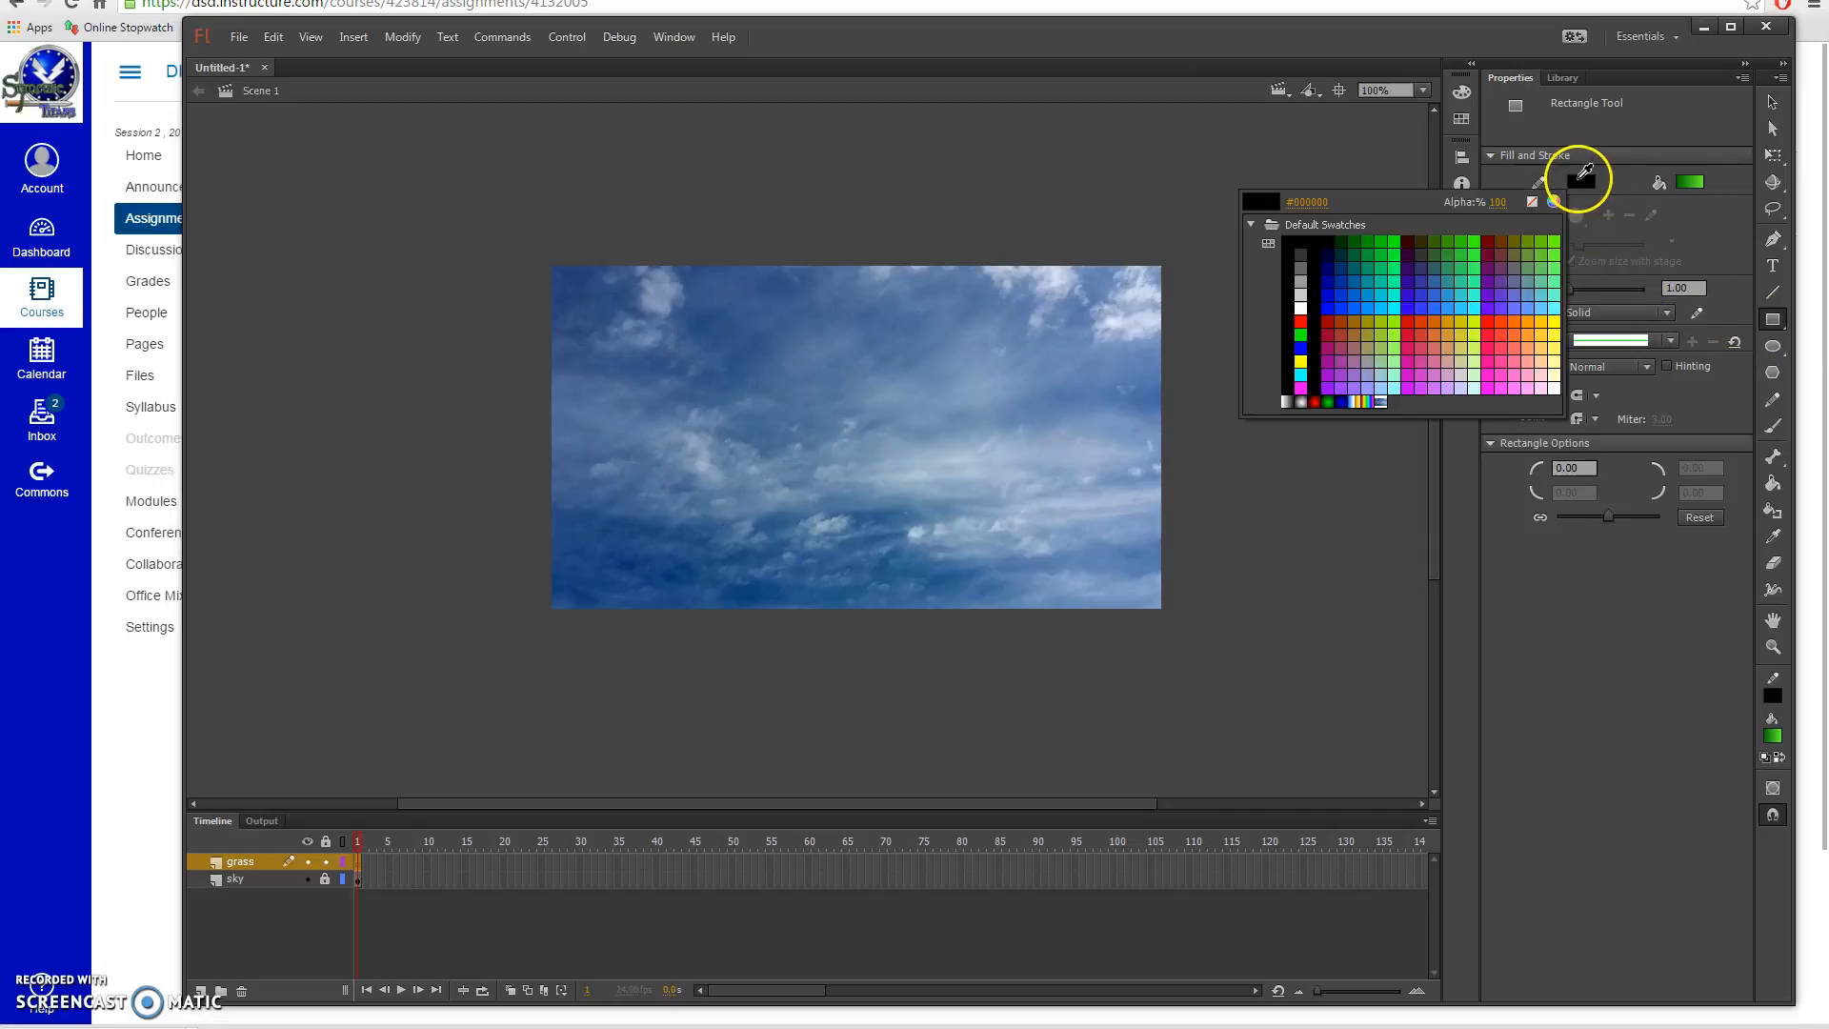
left_click(1533, 202)
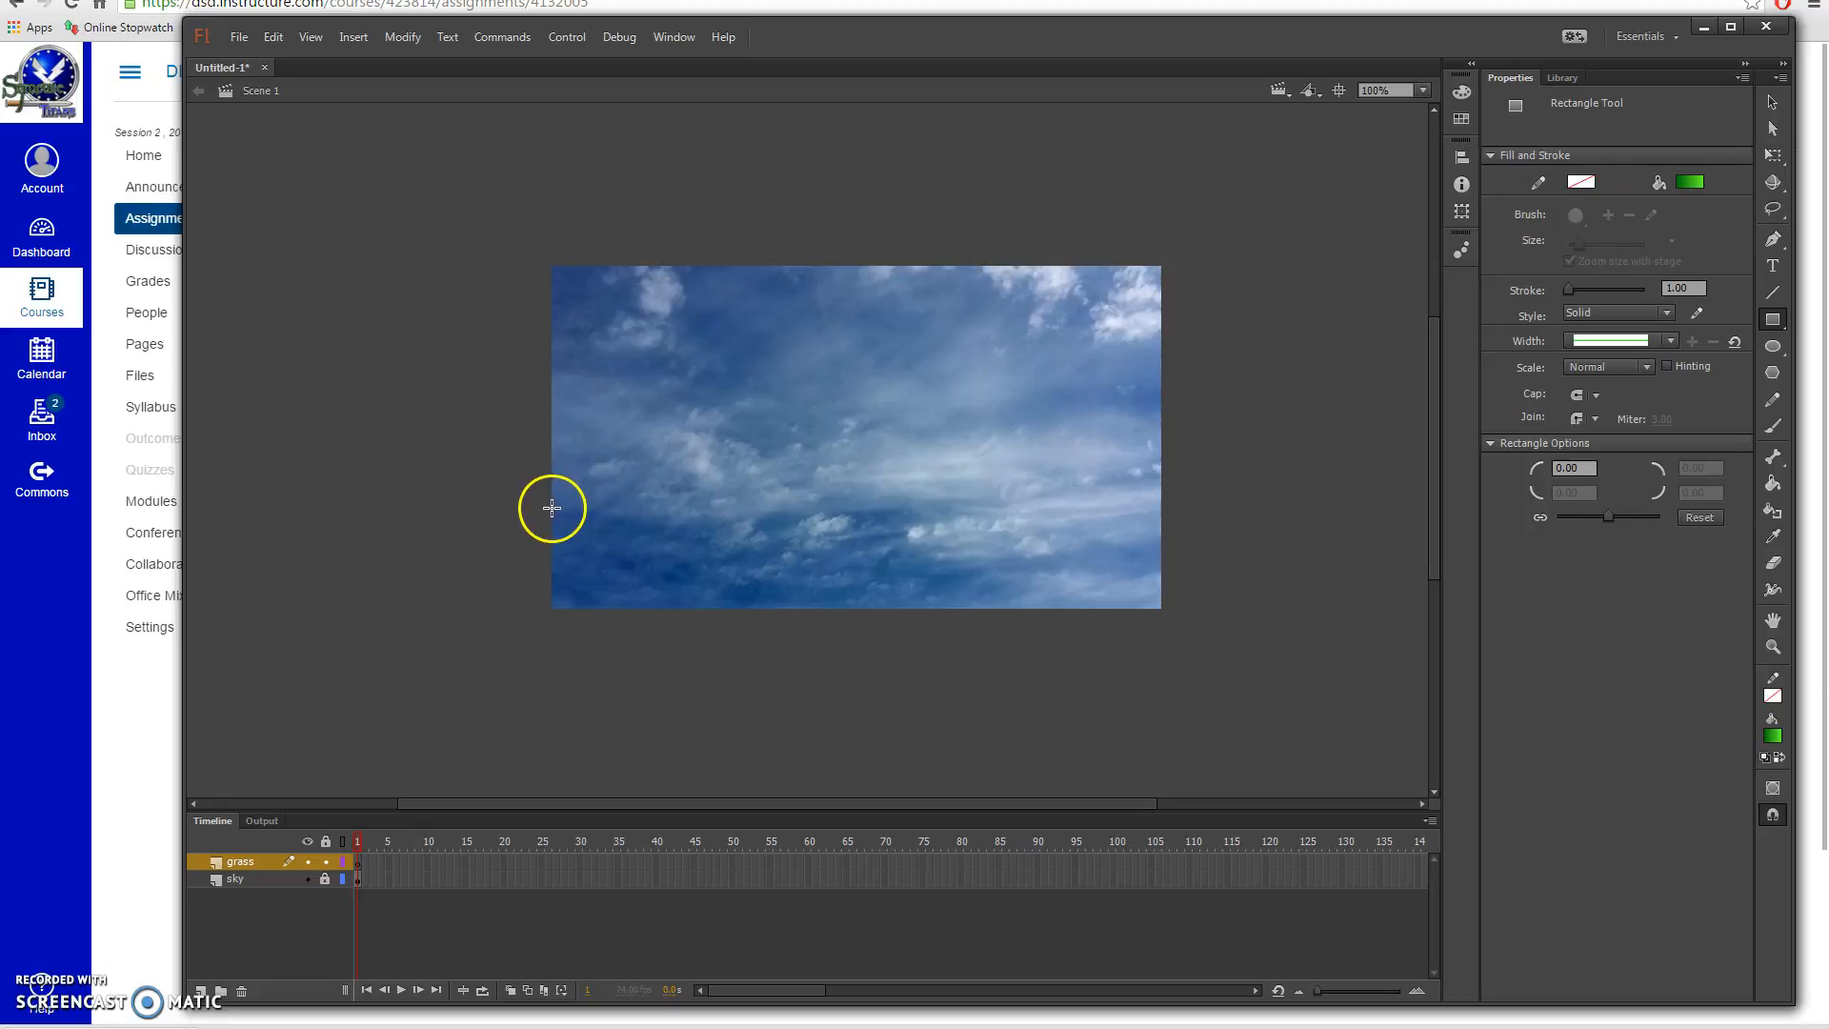
left_click_drag(556, 508, 1141, 609)
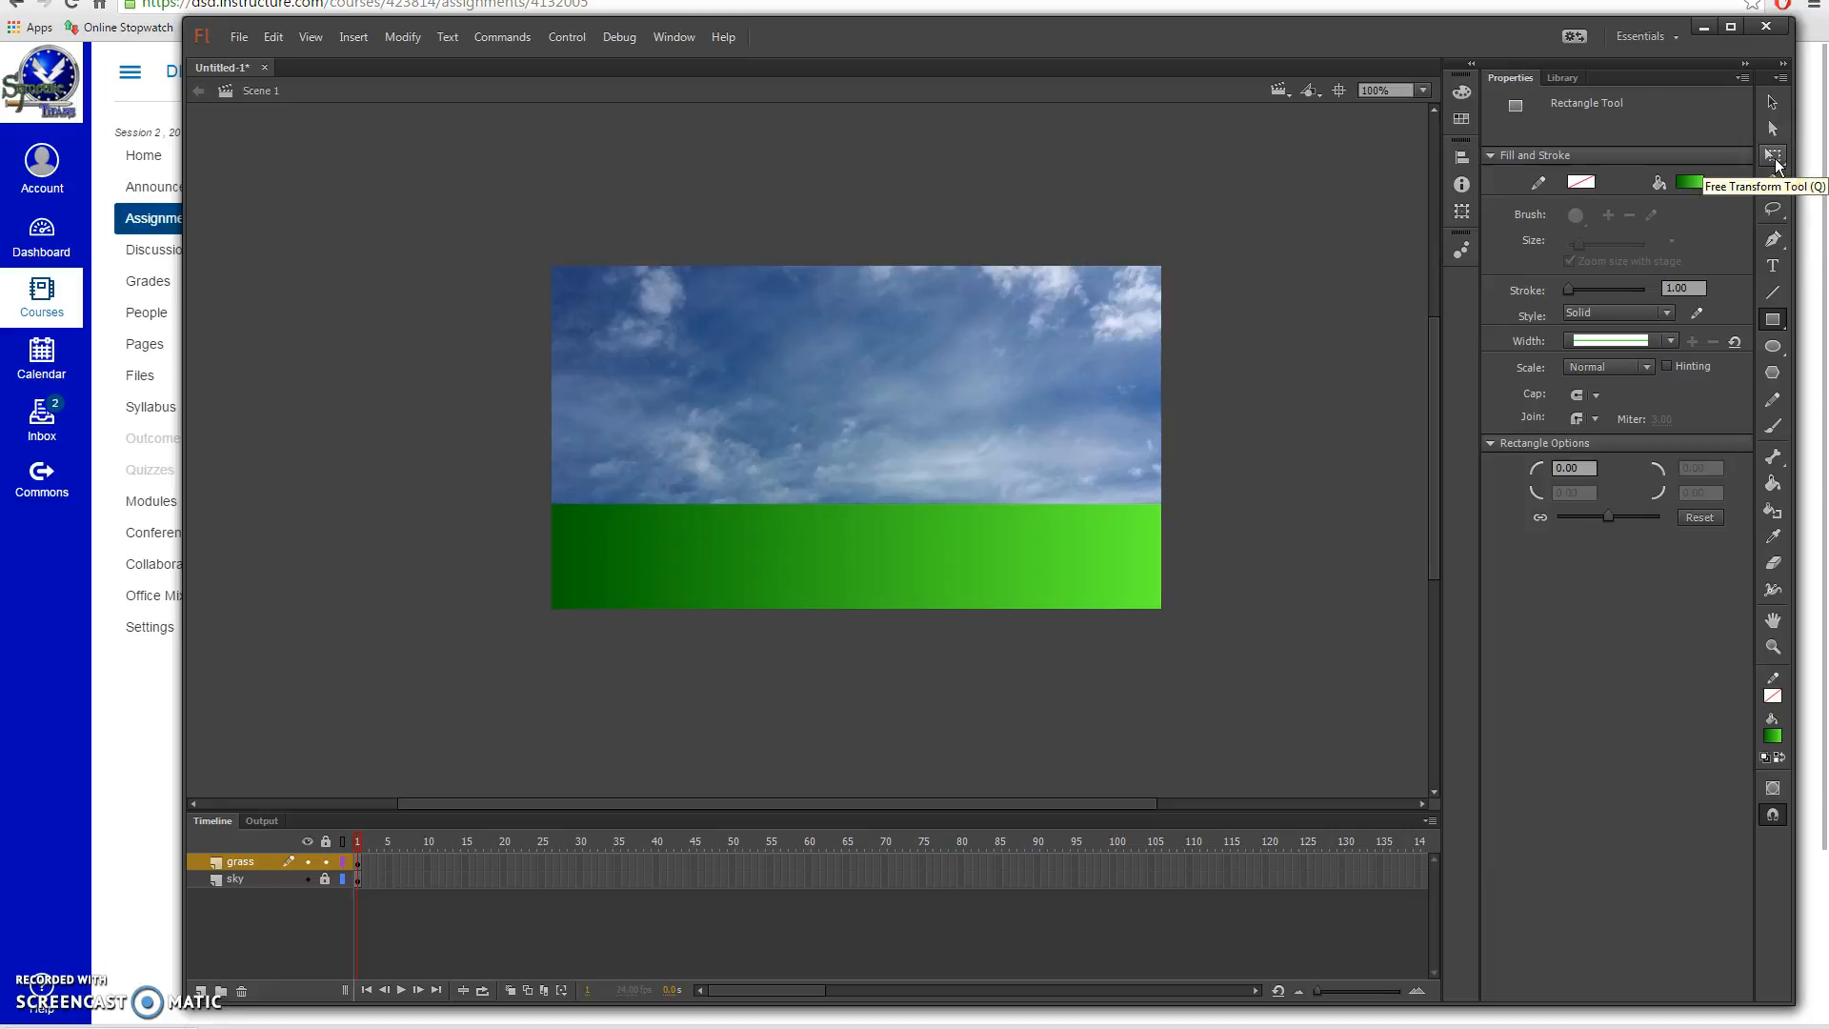
Step: Rotate the grass rectangle's gradient to vertical with light green on top, and shrink it to the rectangle's height using Gradient Transform
left_click(1774, 157)
left_click(1703, 172)
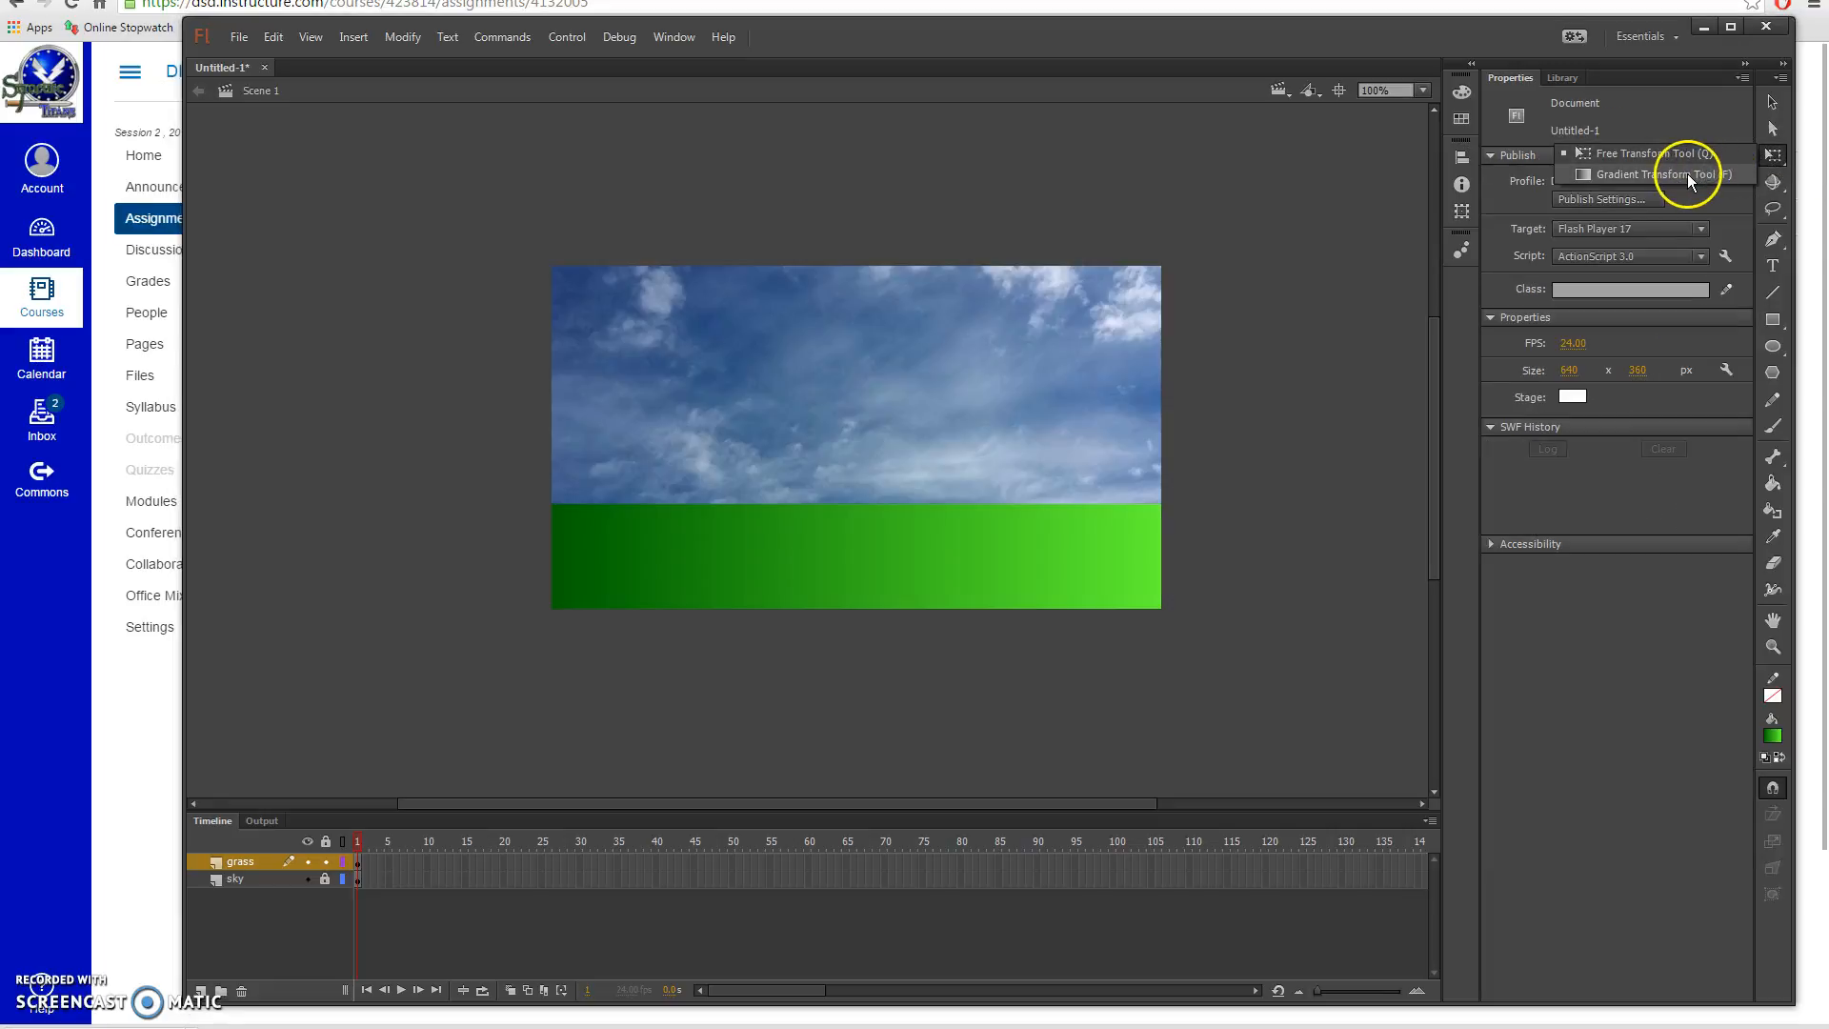
left_click(1687, 173)
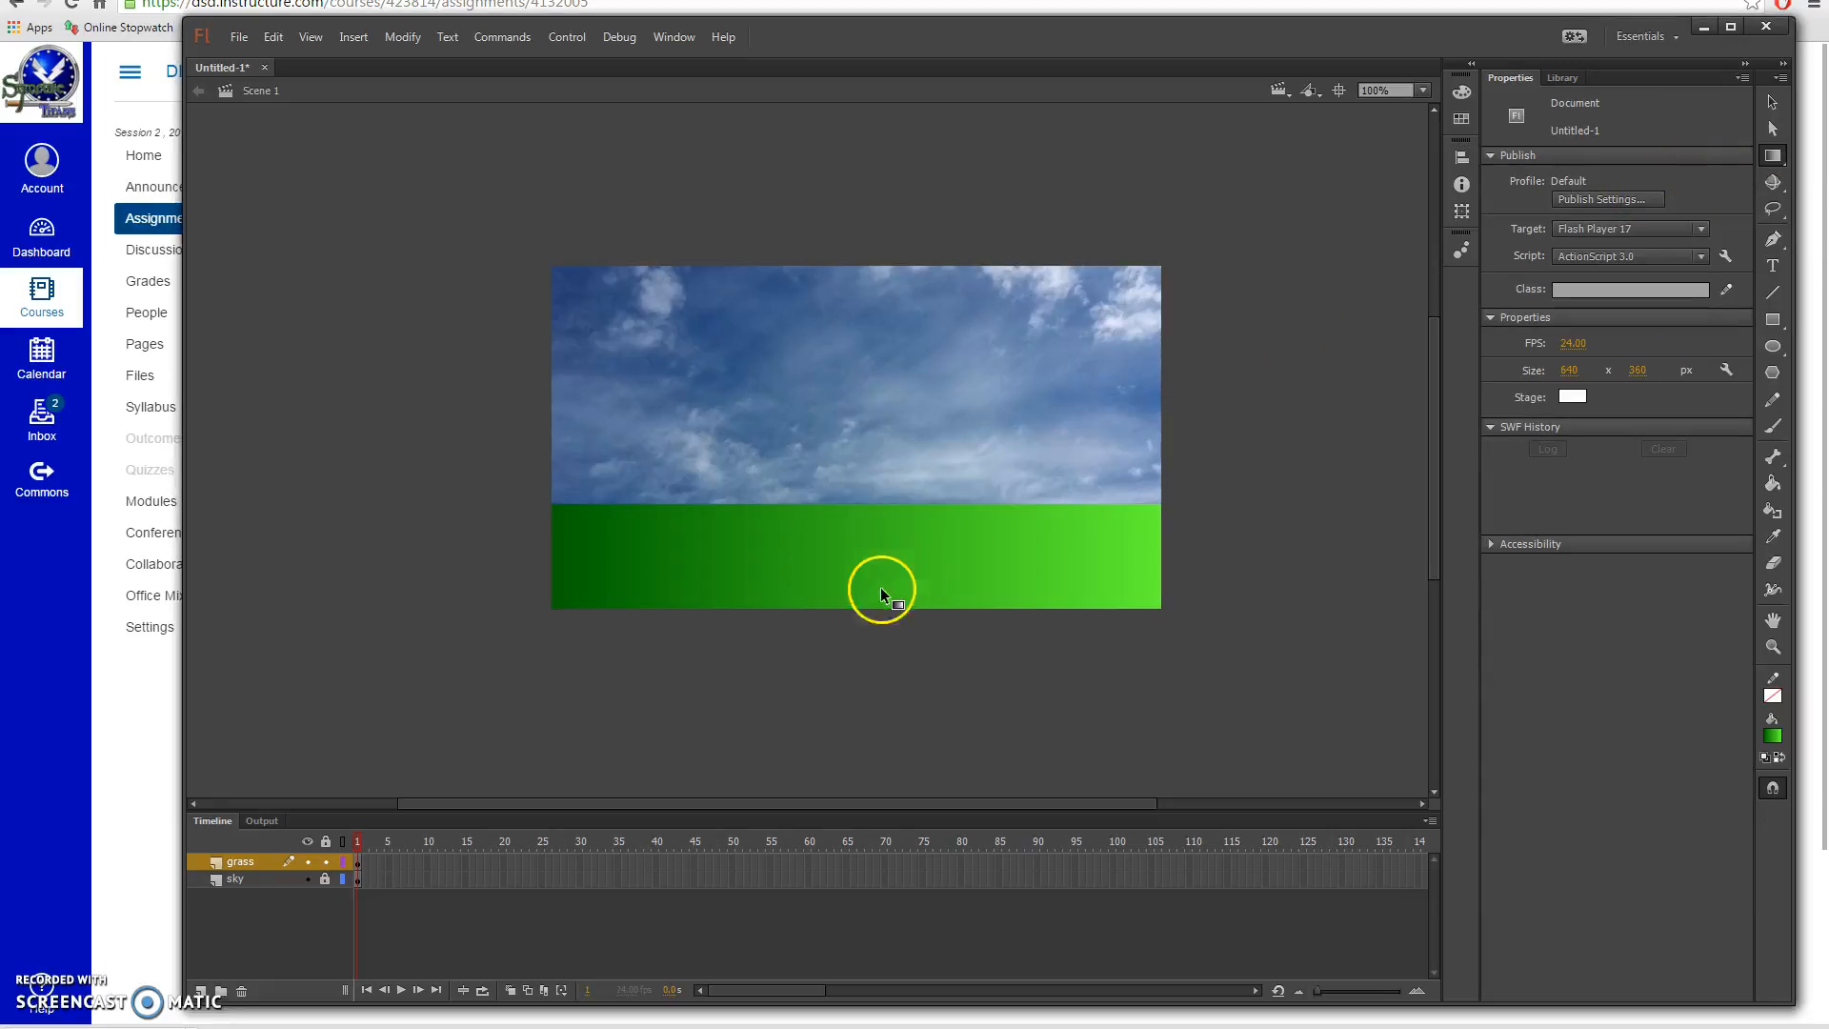
left_click(867, 565)
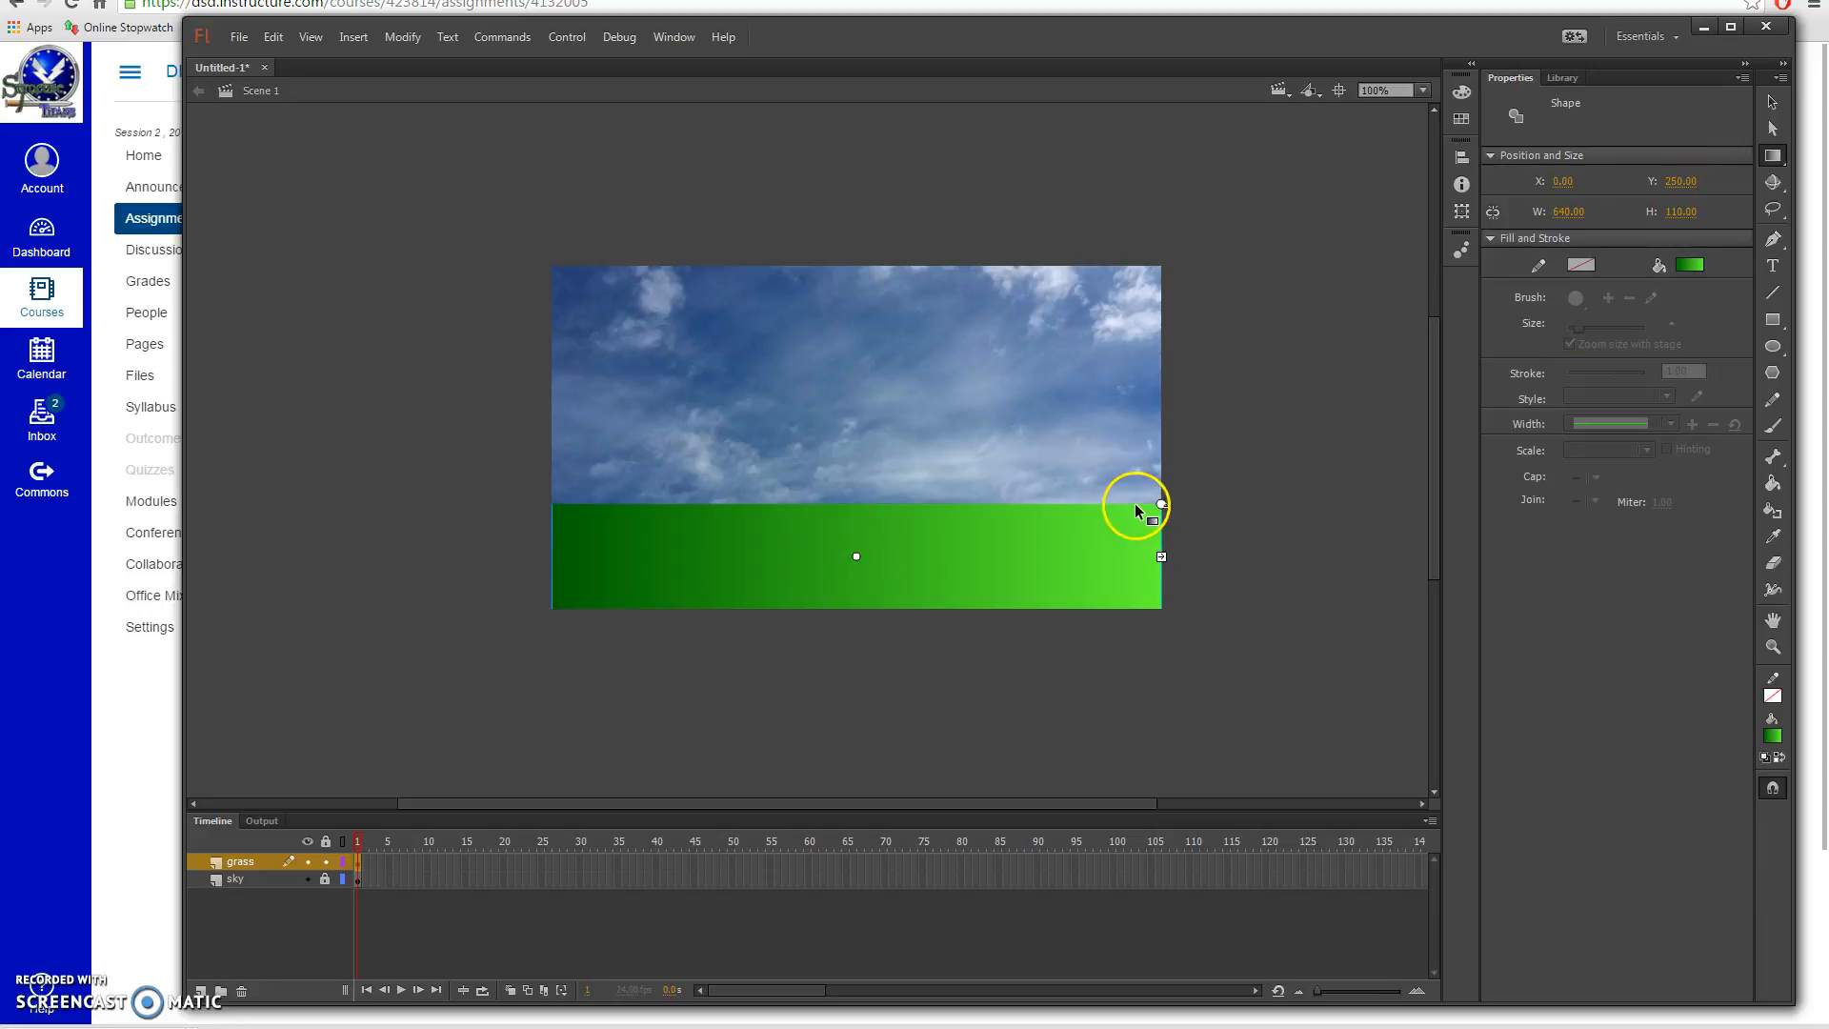
left_click_drag(1161, 505, 802, 252)
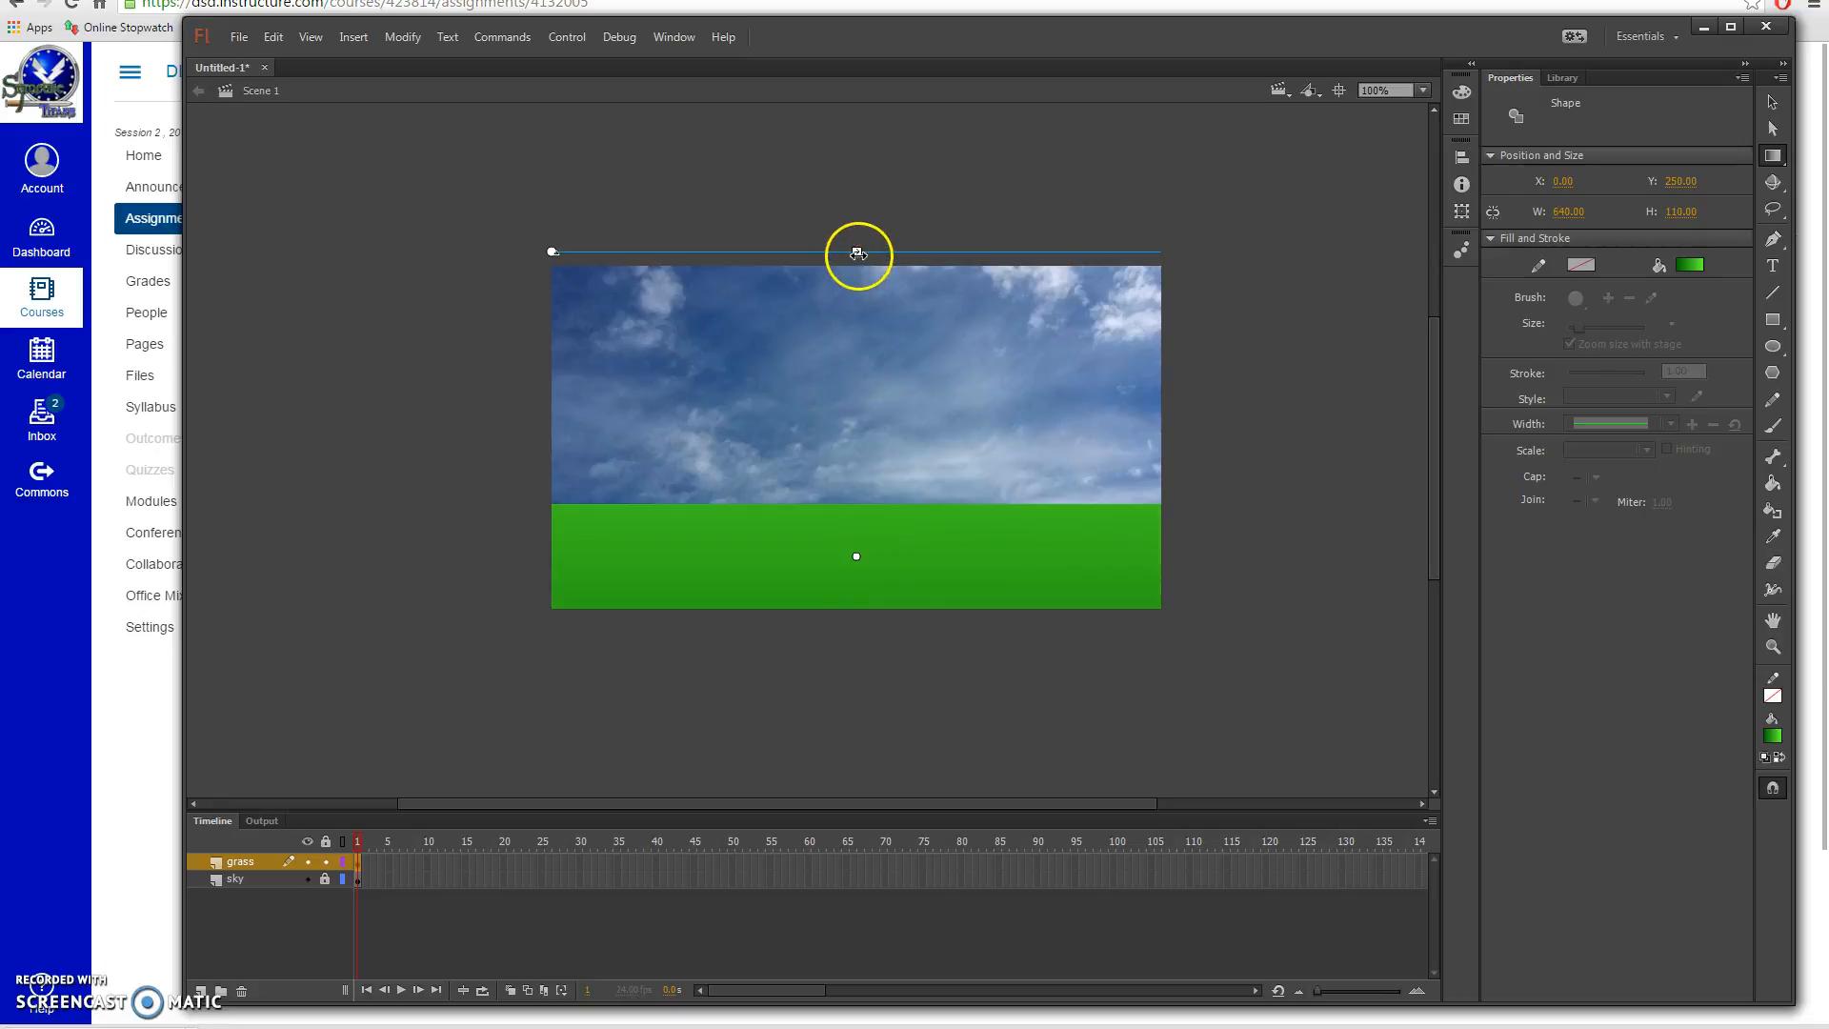
left_click_drag(855, 252, 848, 501)
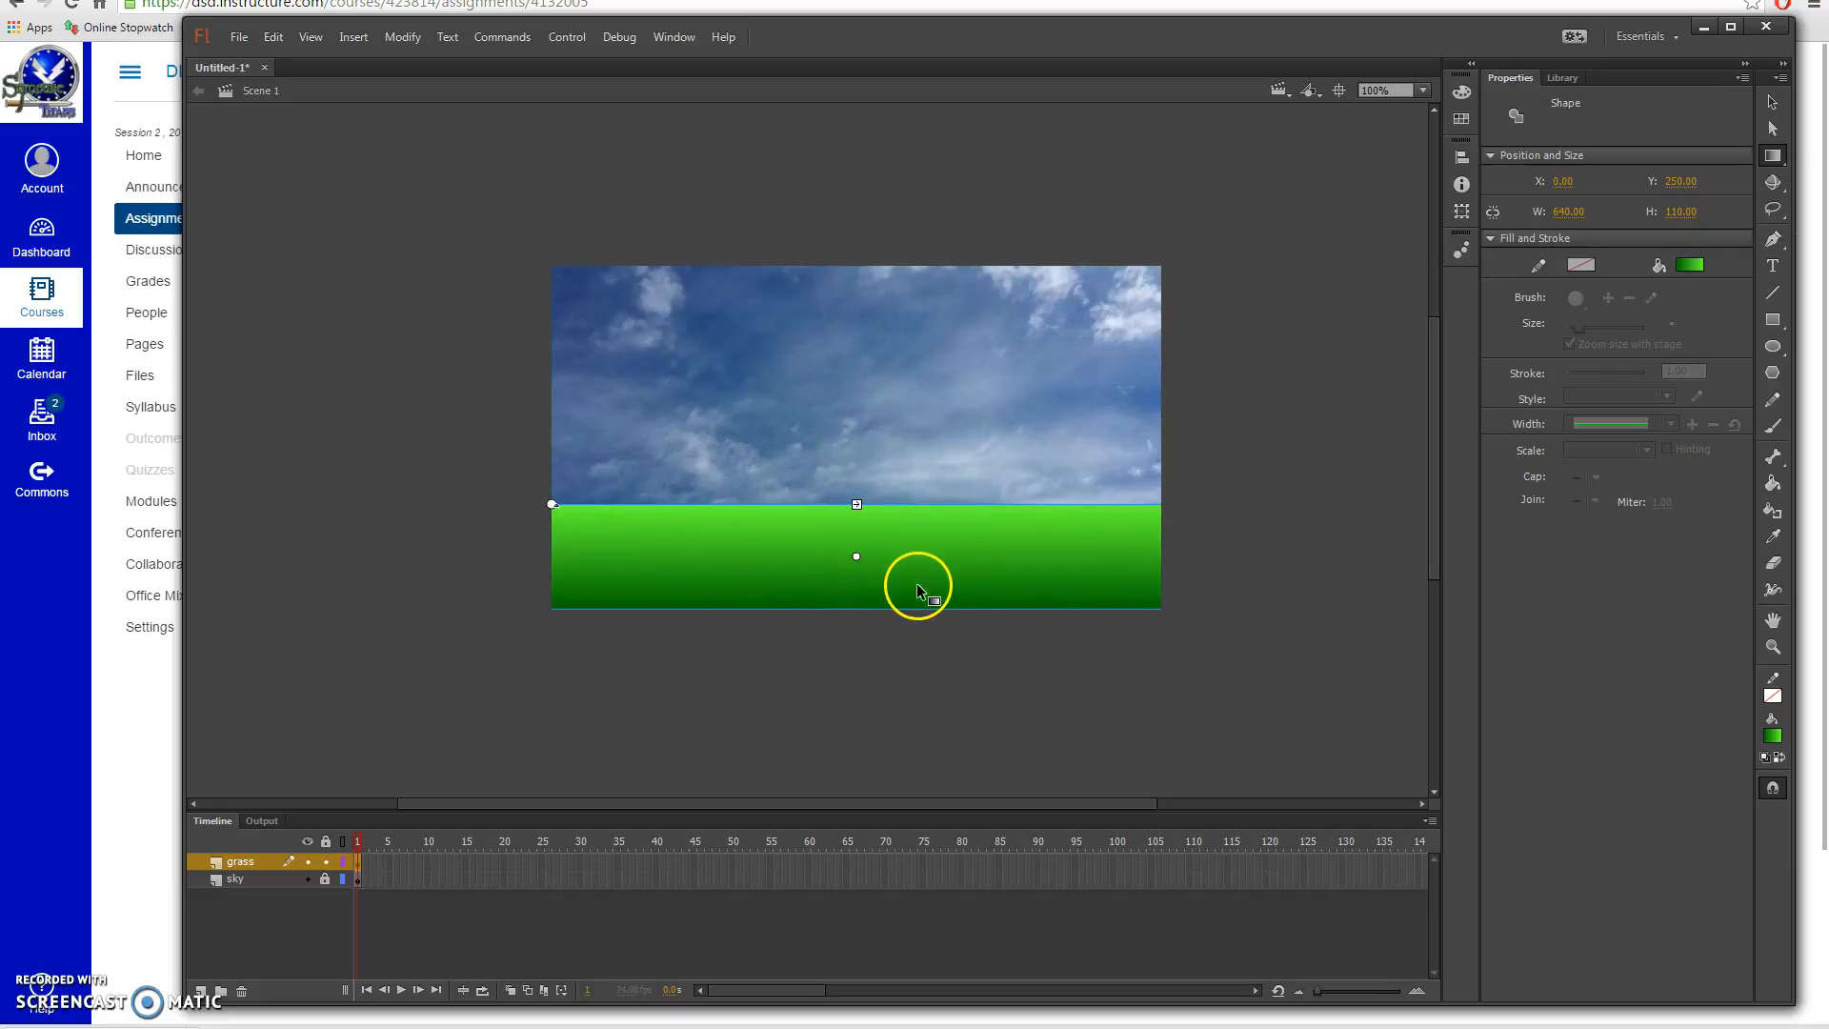
Step: Lock the grass layer and add a new layer named Character above it
left_click(324, 861)
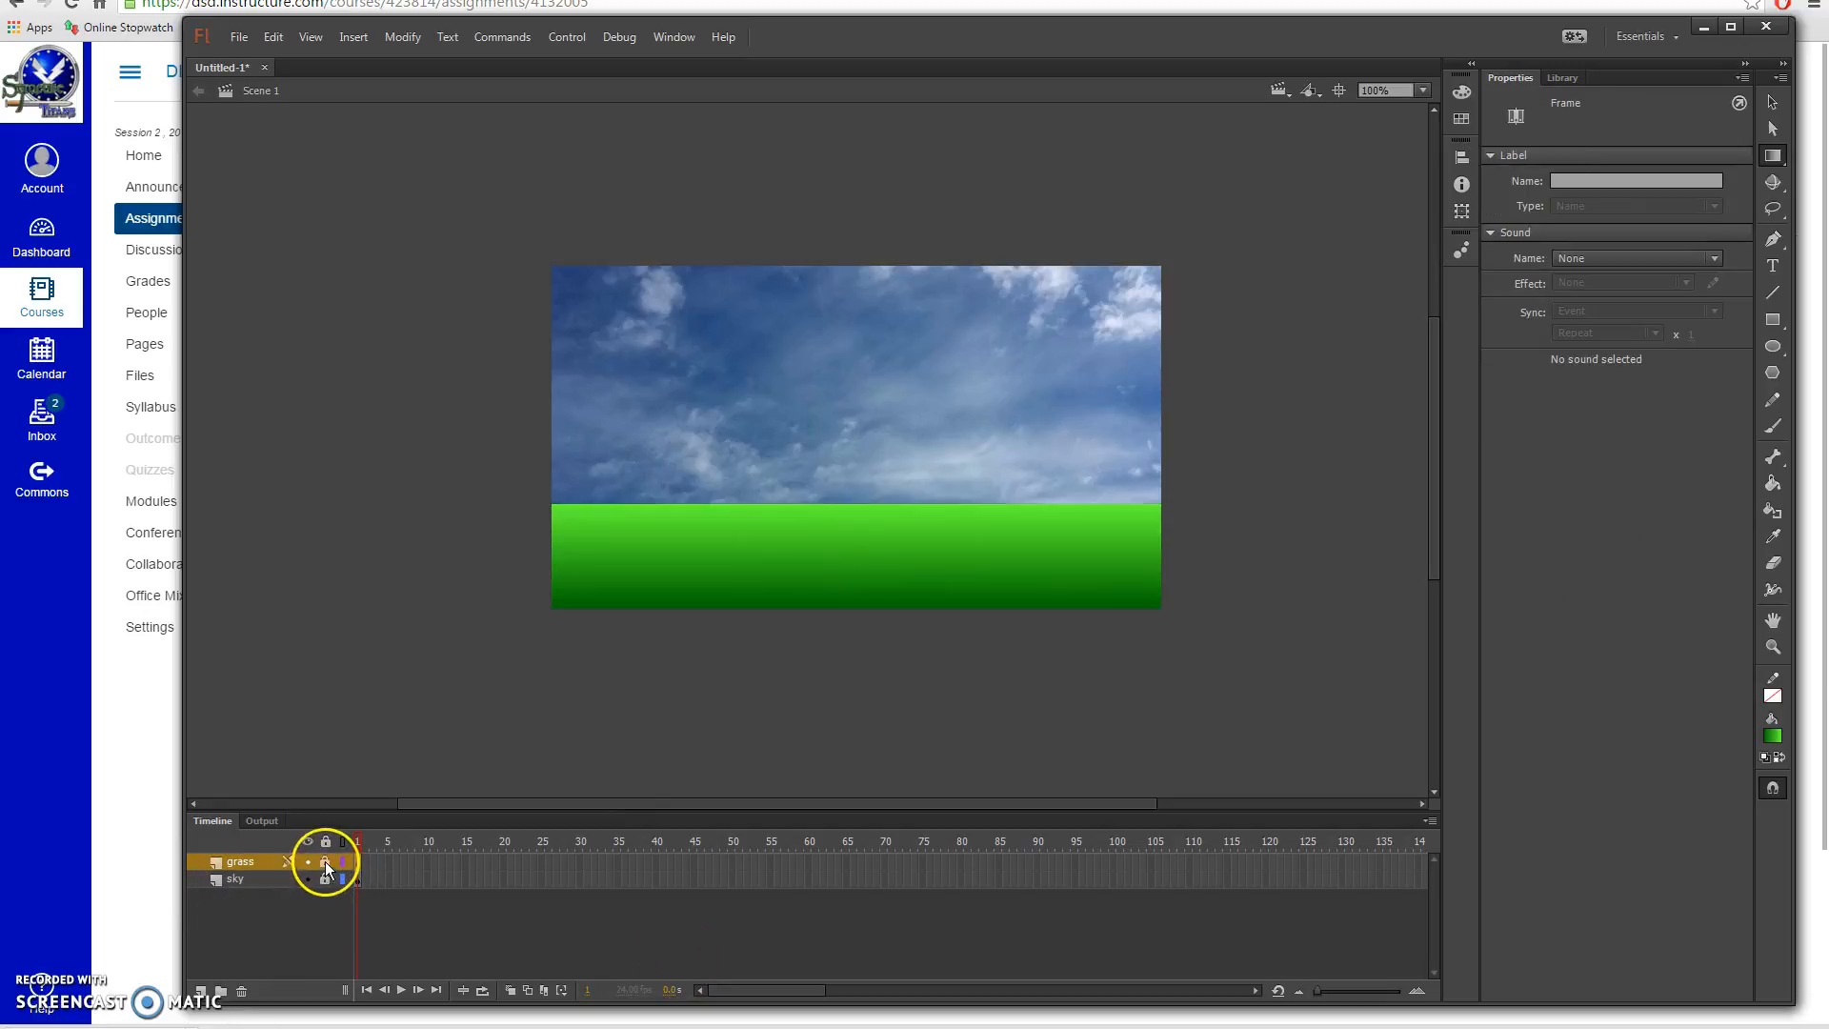
left_click(200, 991)
double_click(249, 861)
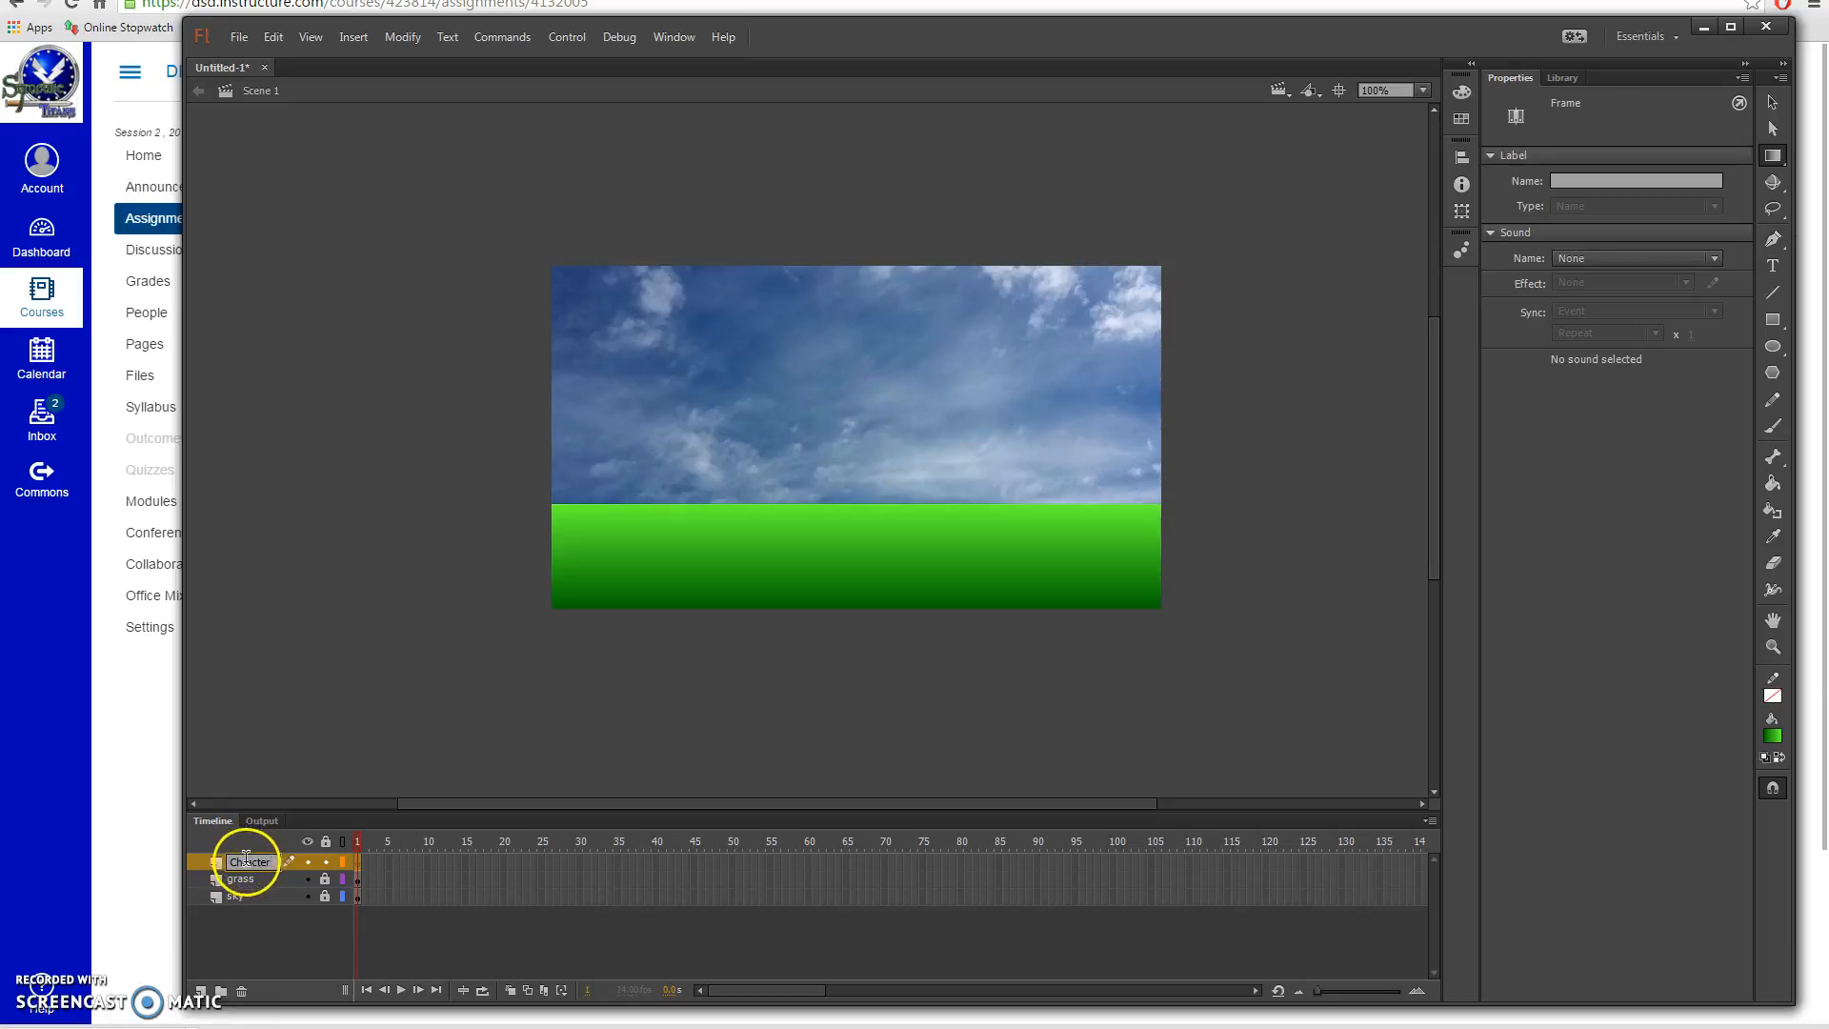
type("a")
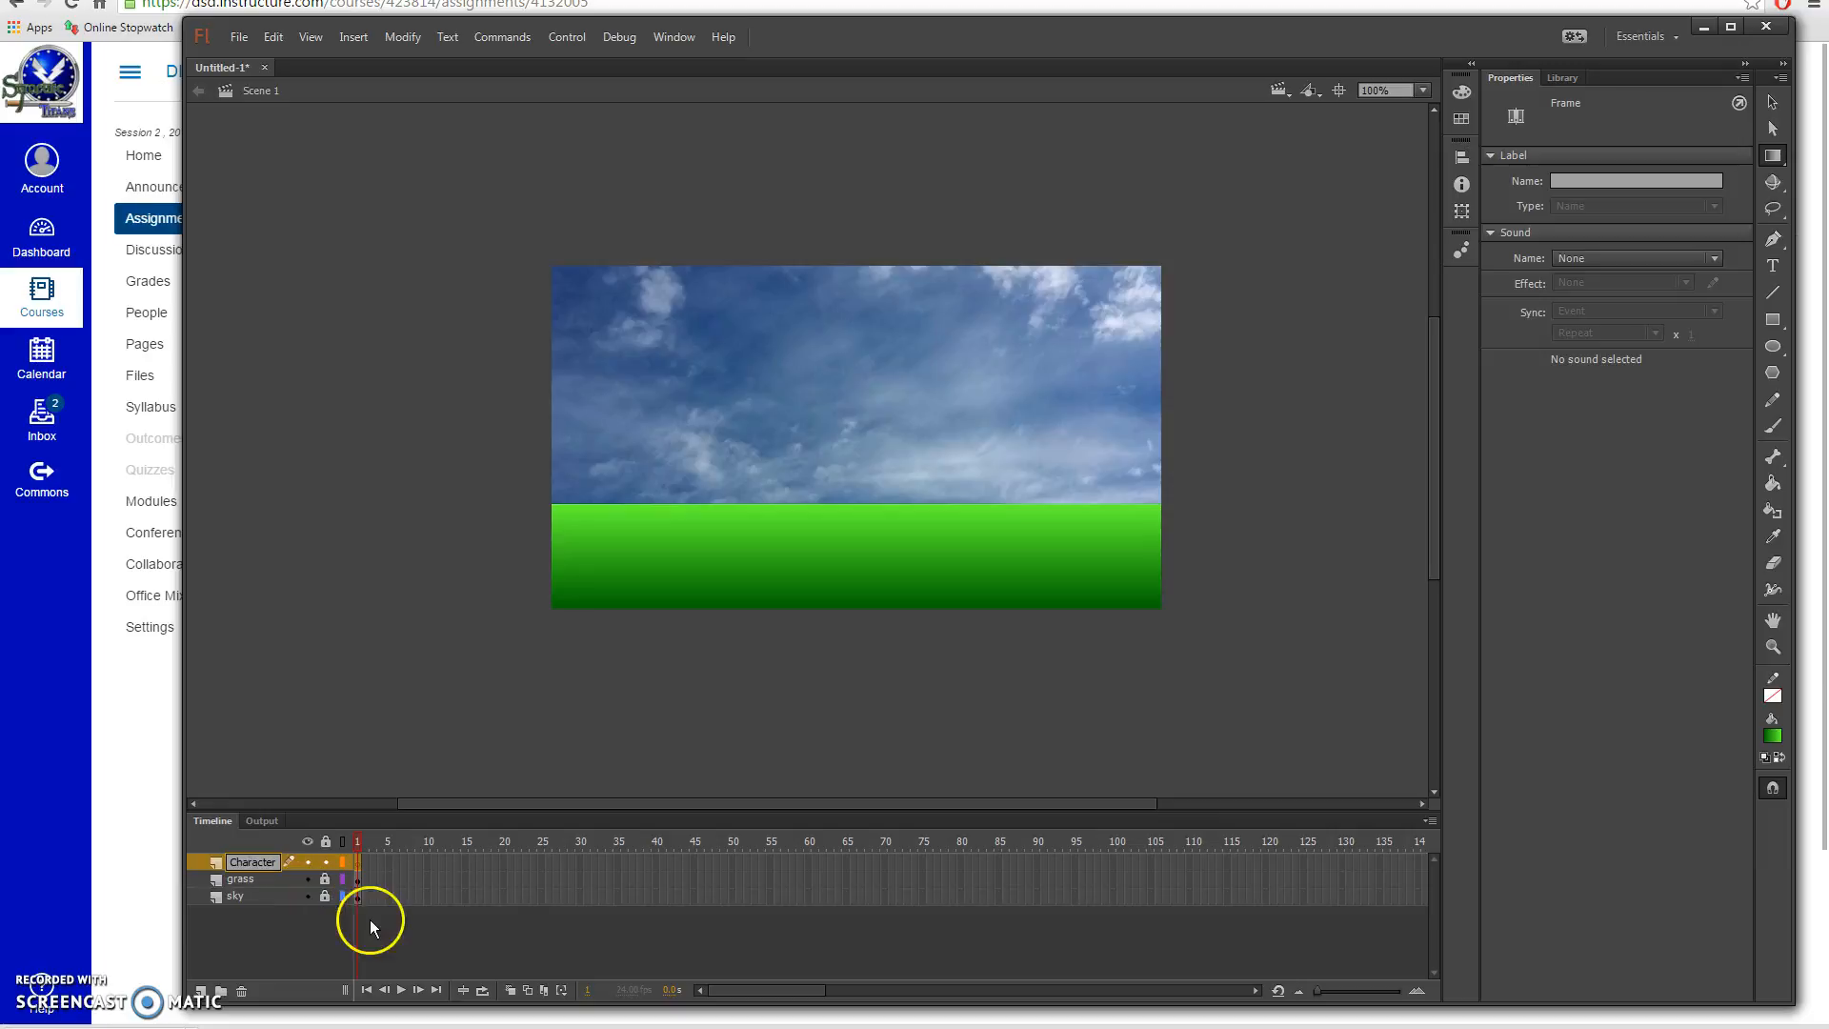
key("Return")
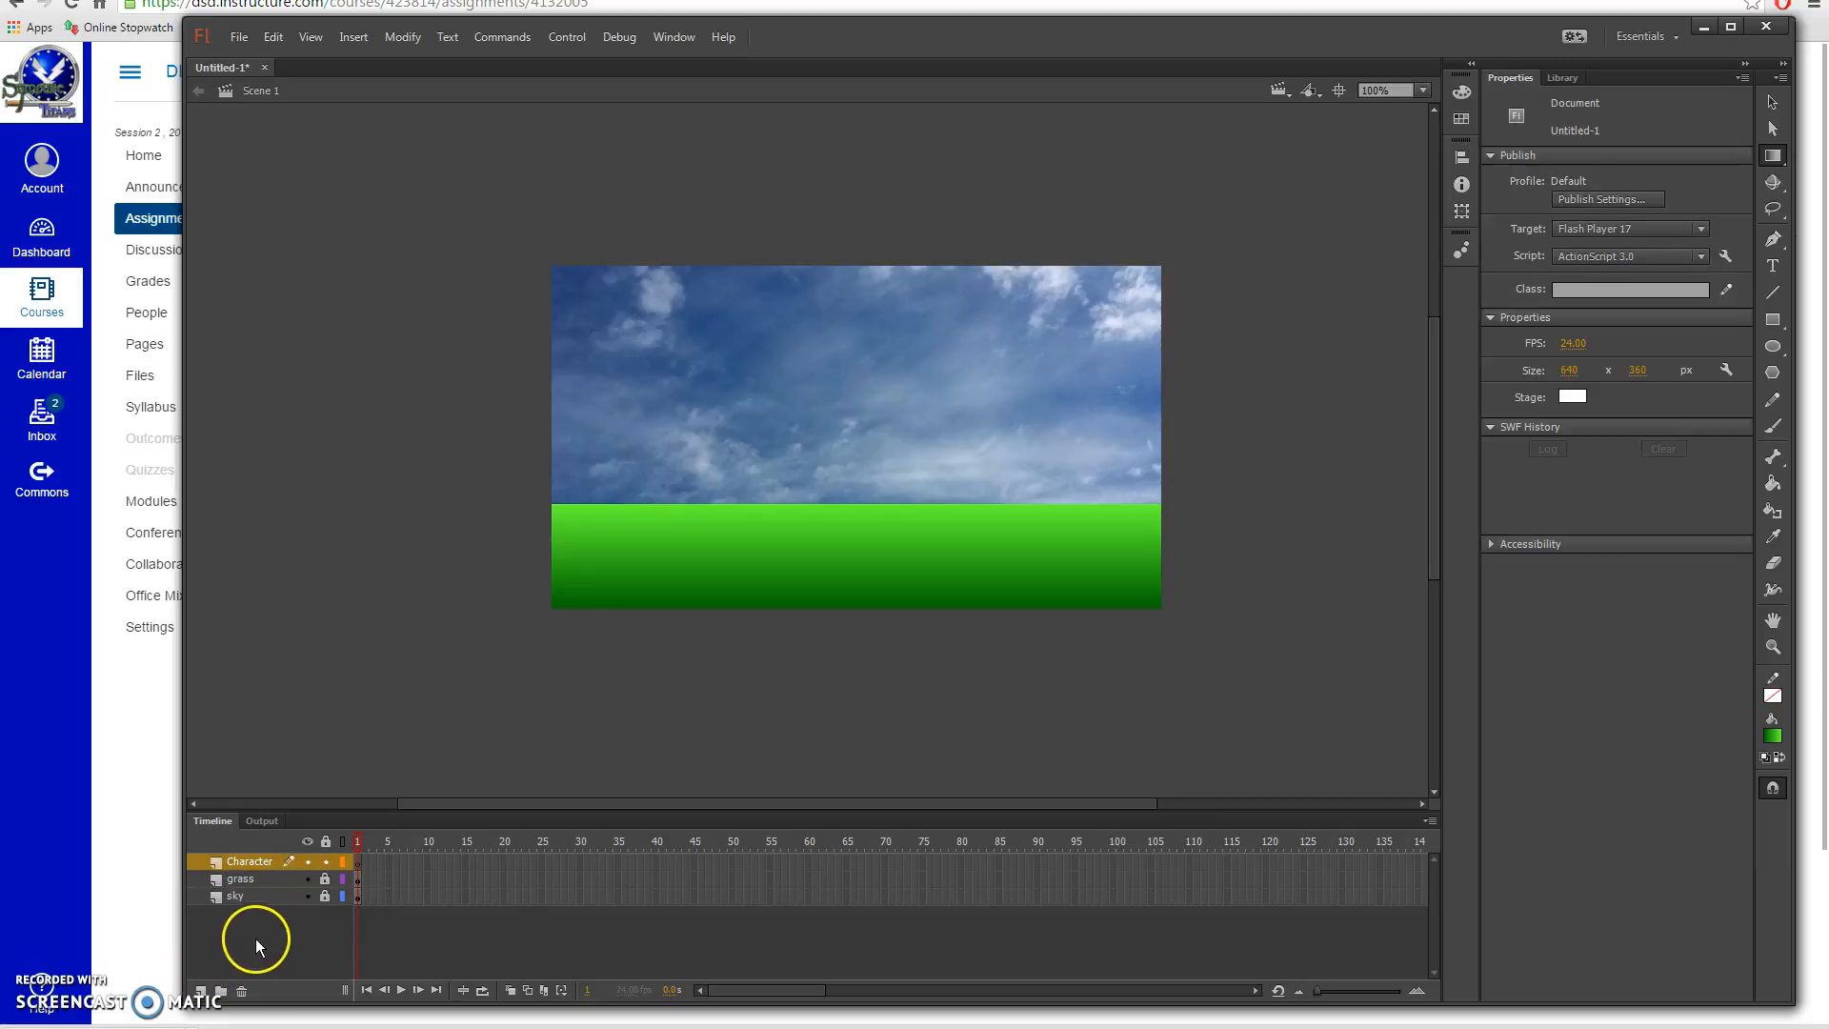
Step: Draw an oval body about 130 x 160 px on the Character layer, over the grass near the stage's right edge, with #993333 fill and 10 px black stroke
left_click(370, 861)
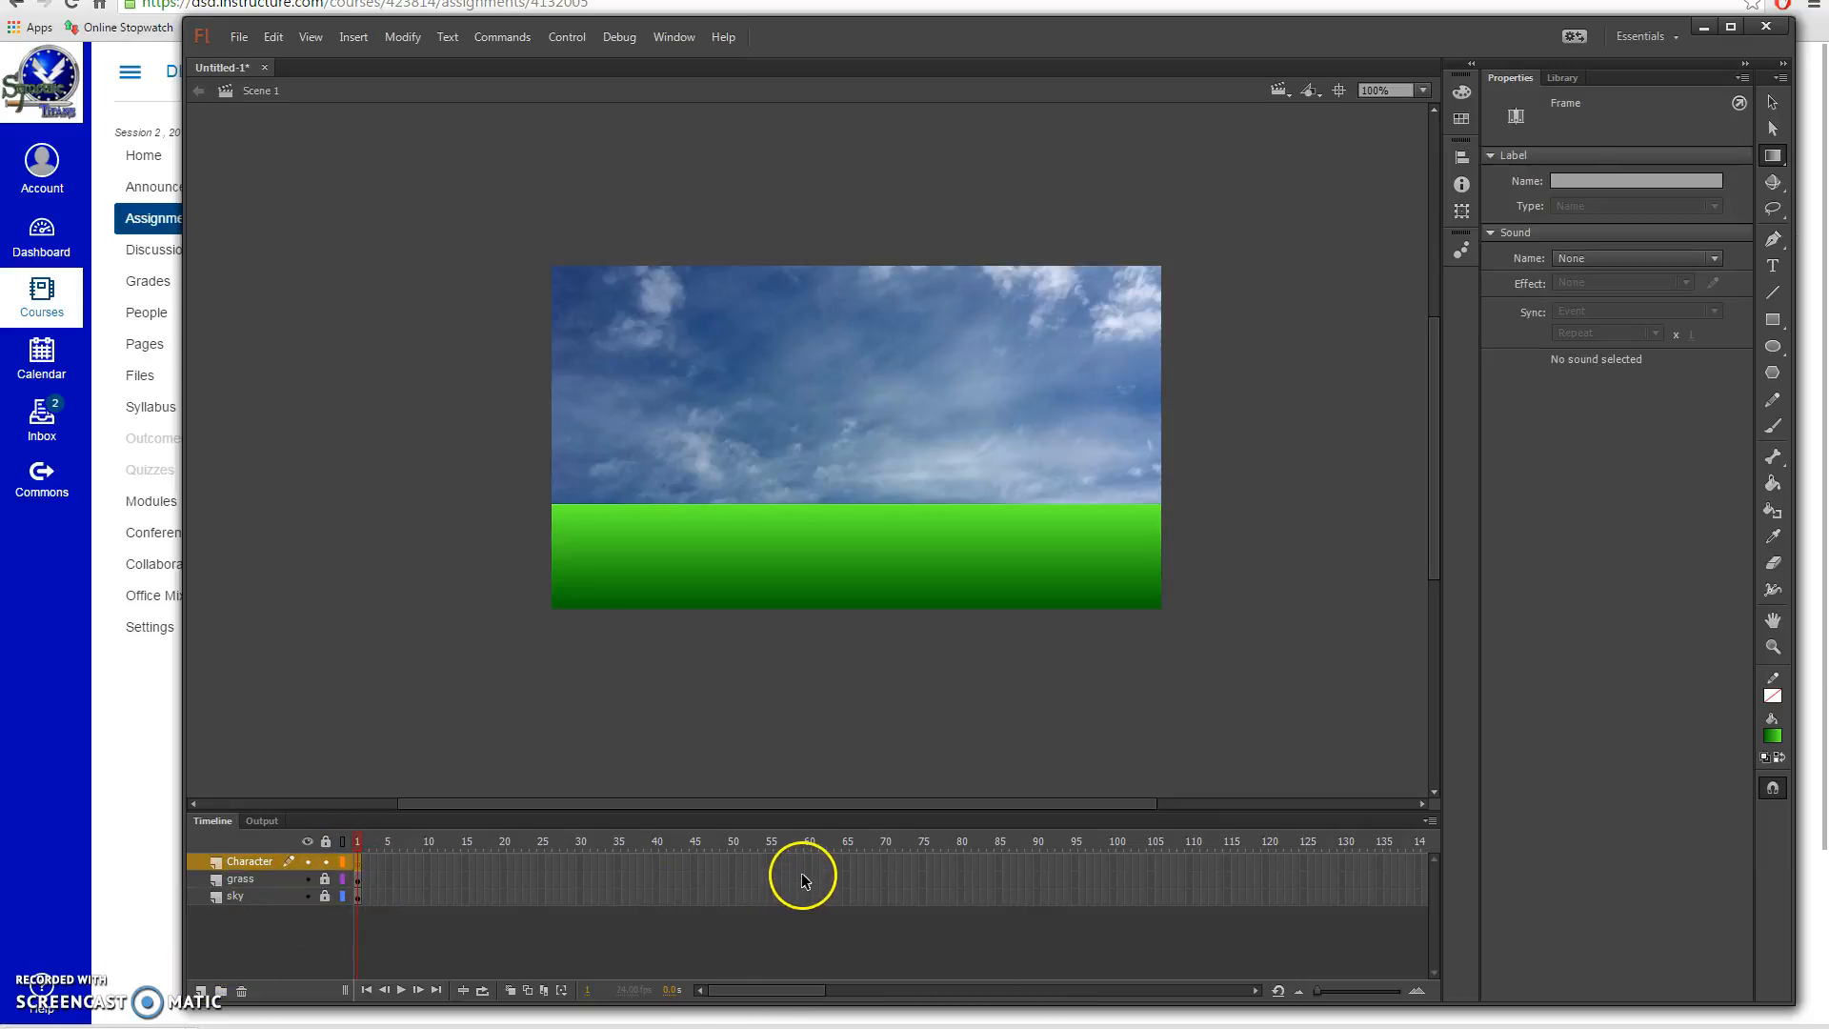
left_click(1773, 348)
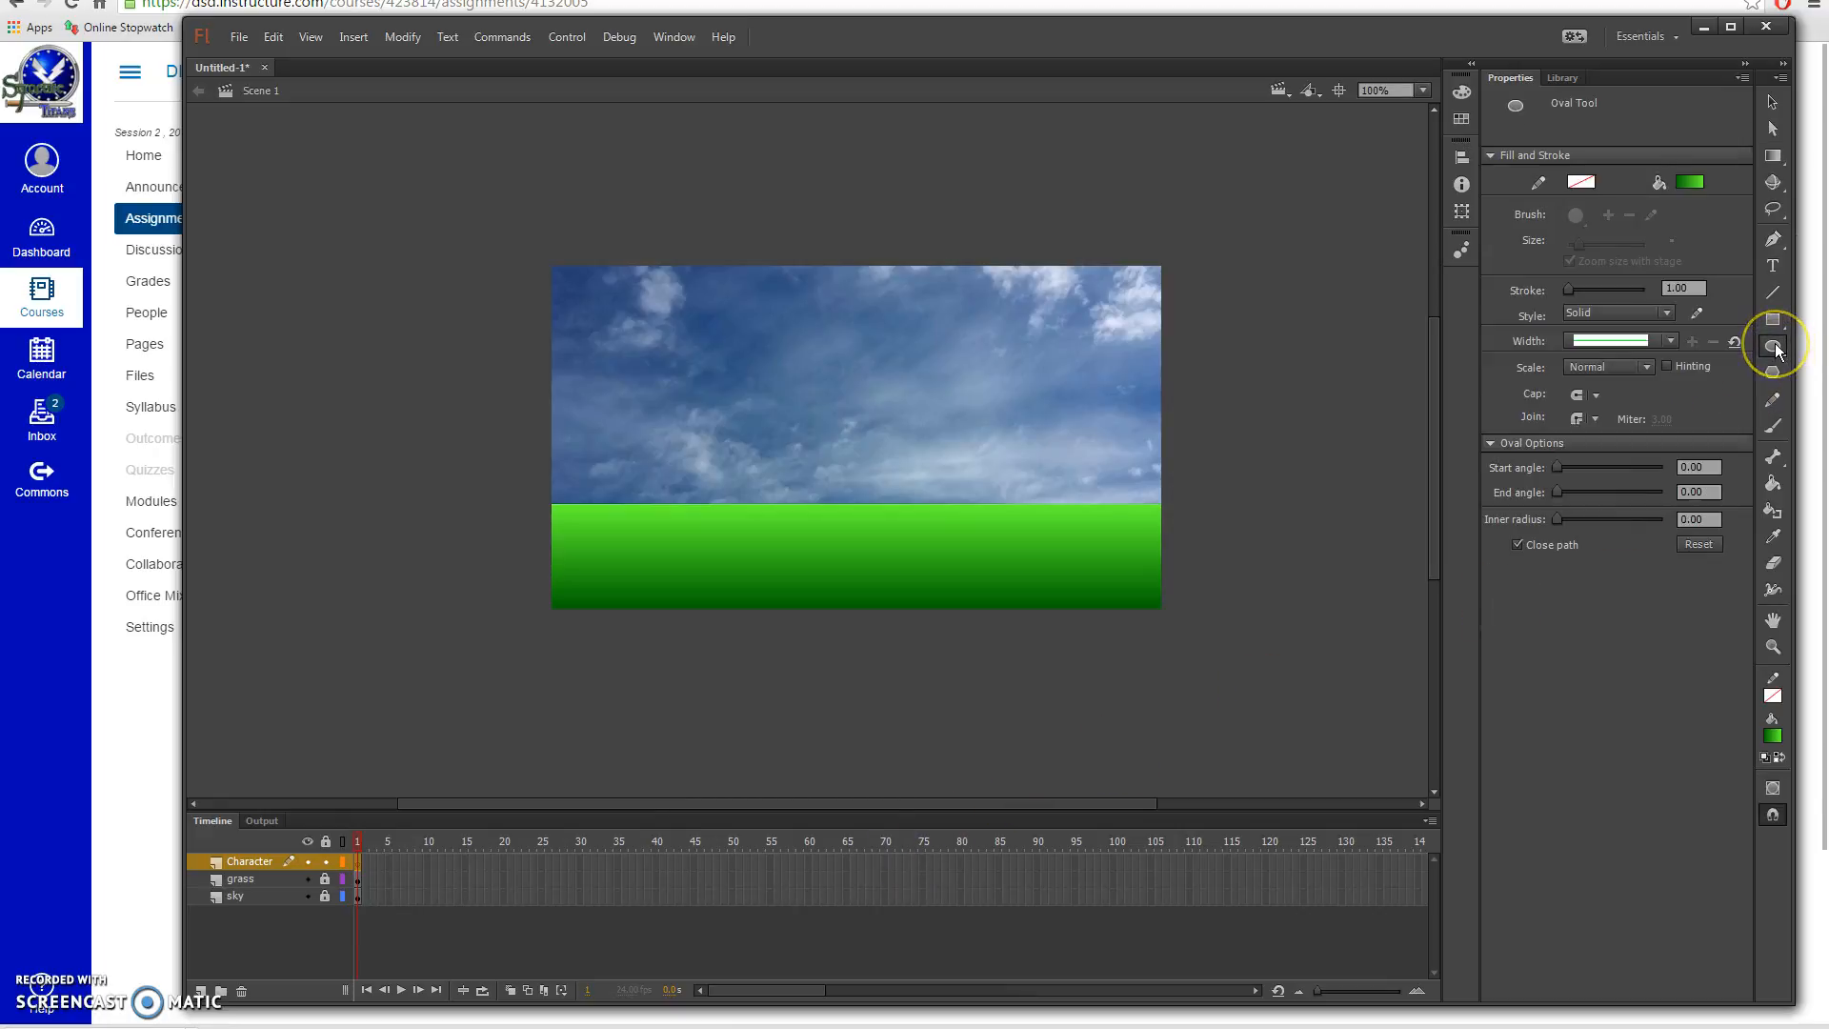
left_click(1583, 183)
left_click(1303, 244)
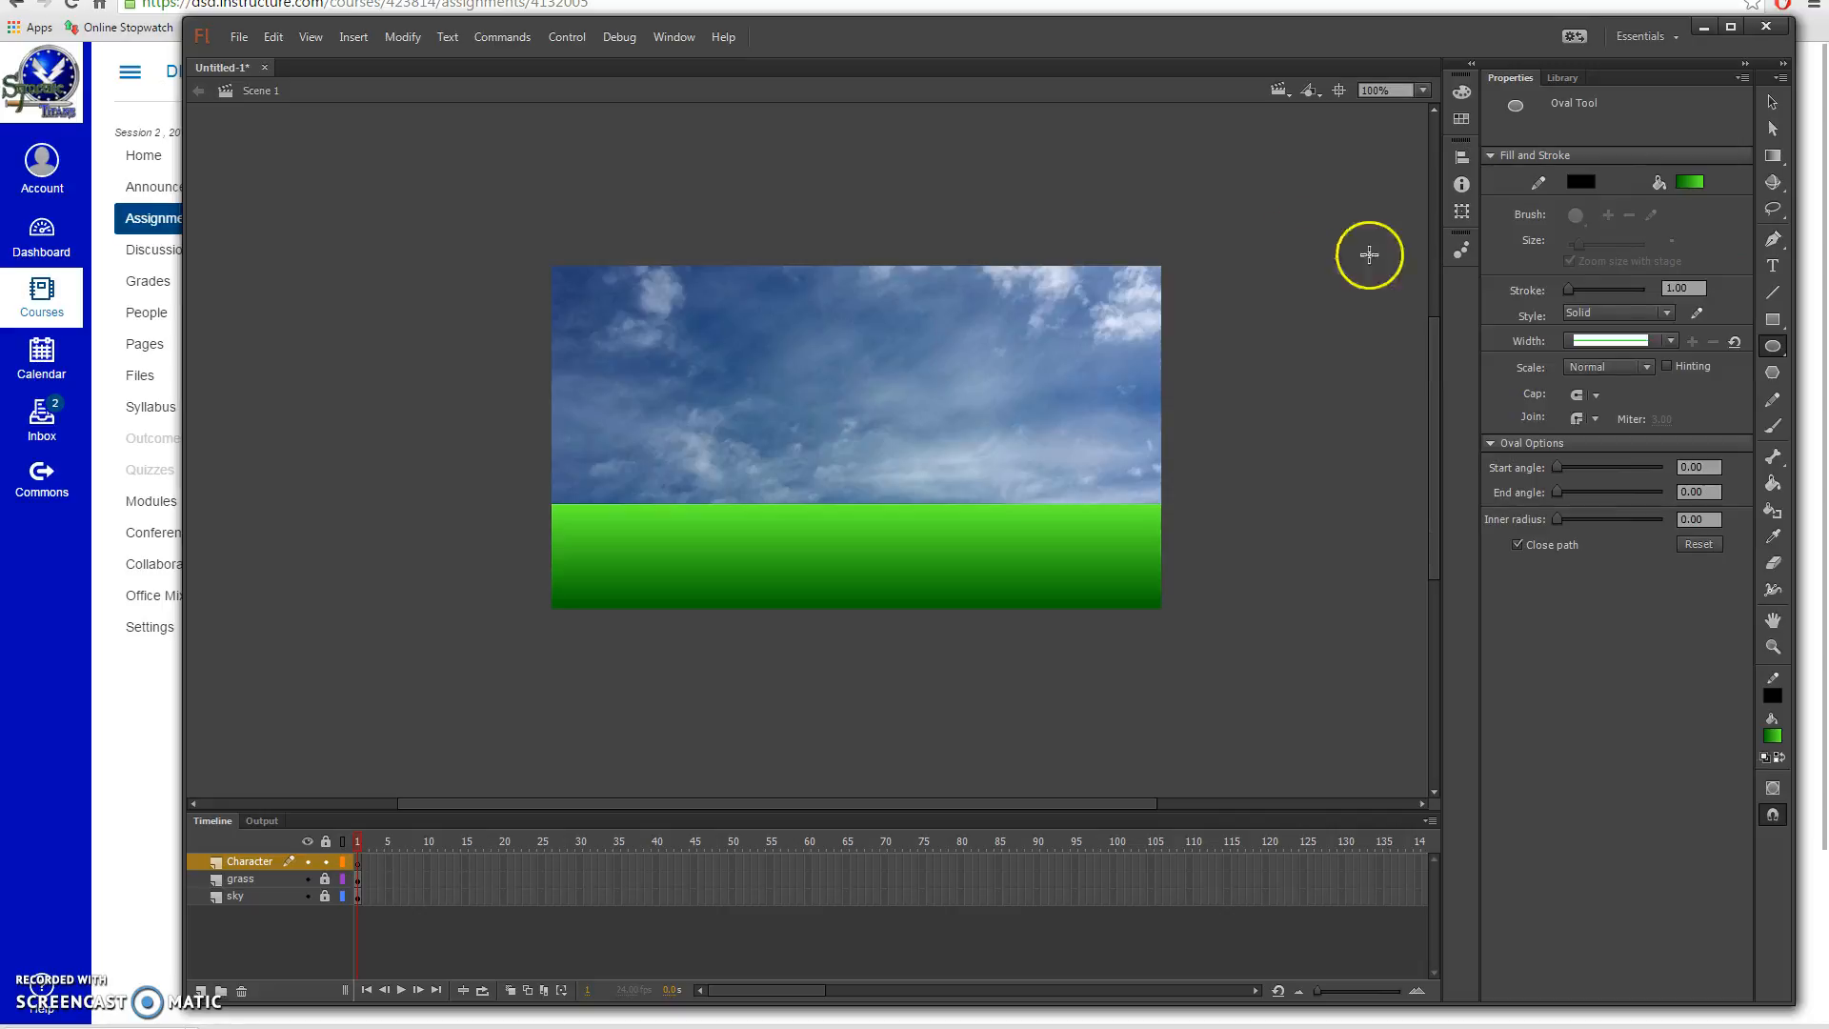
left_click(1690, 182)
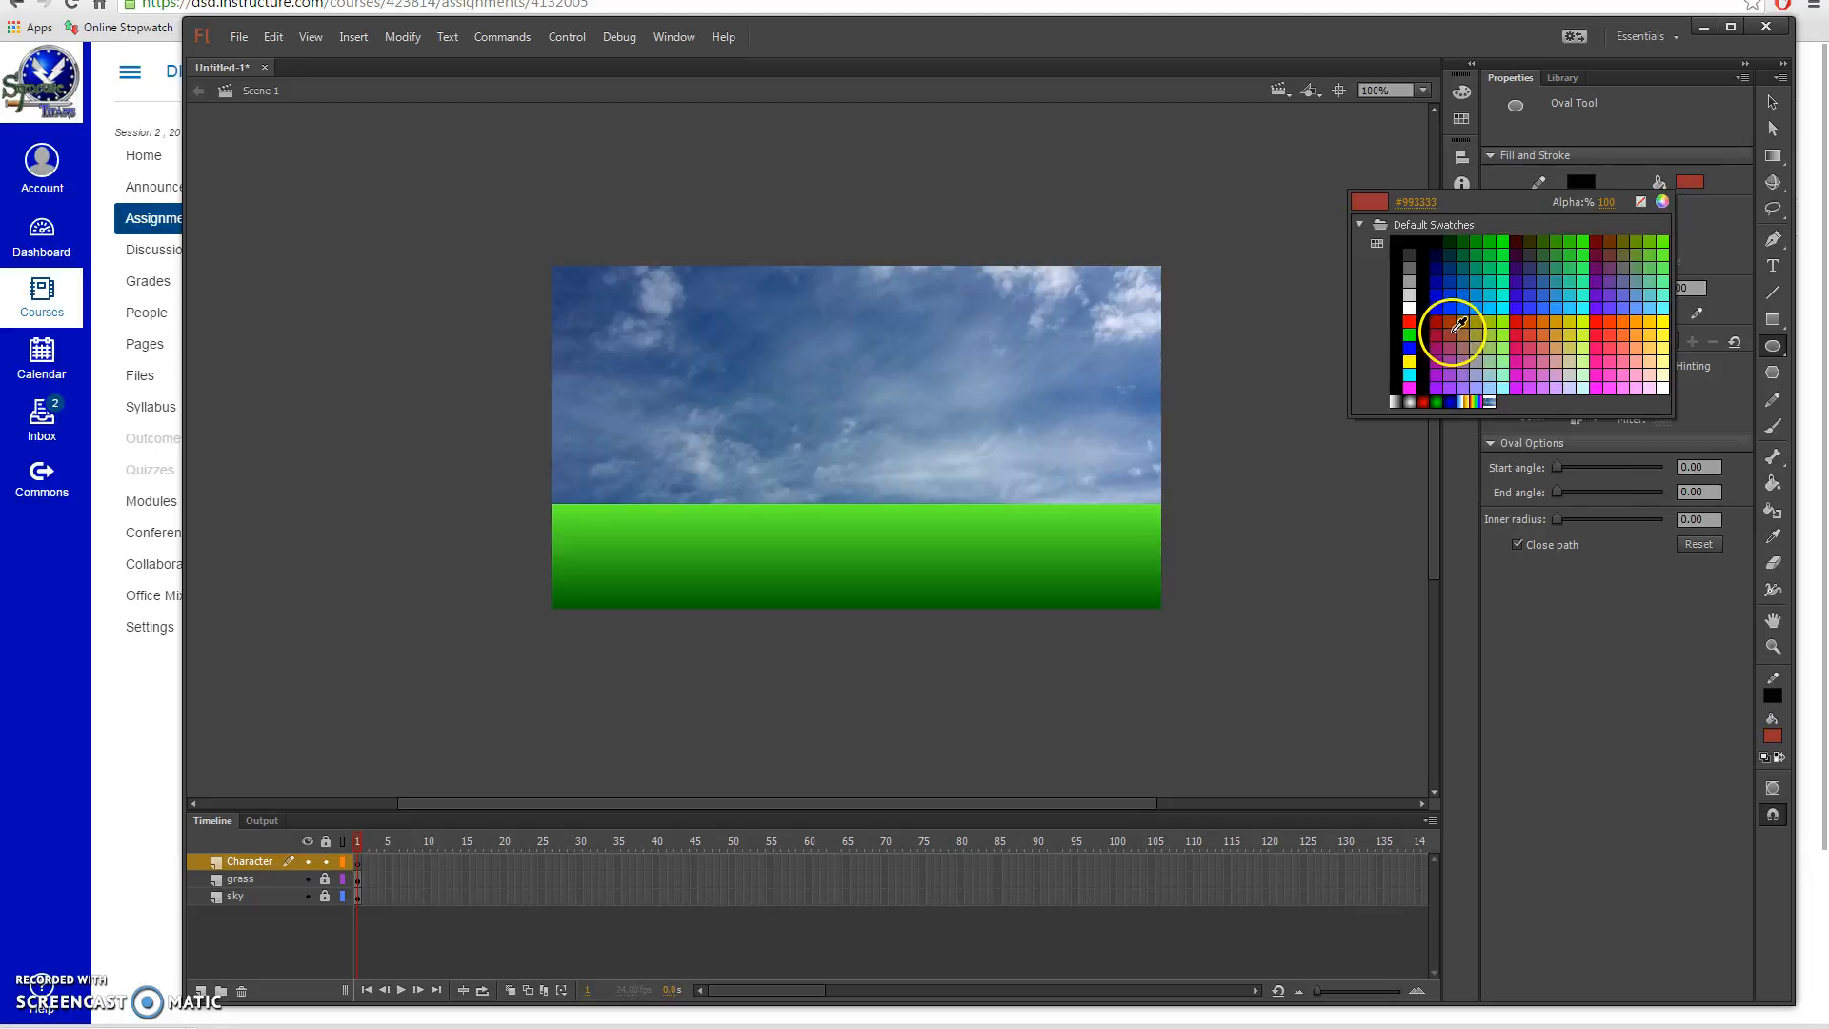
left_click(1459, 325)
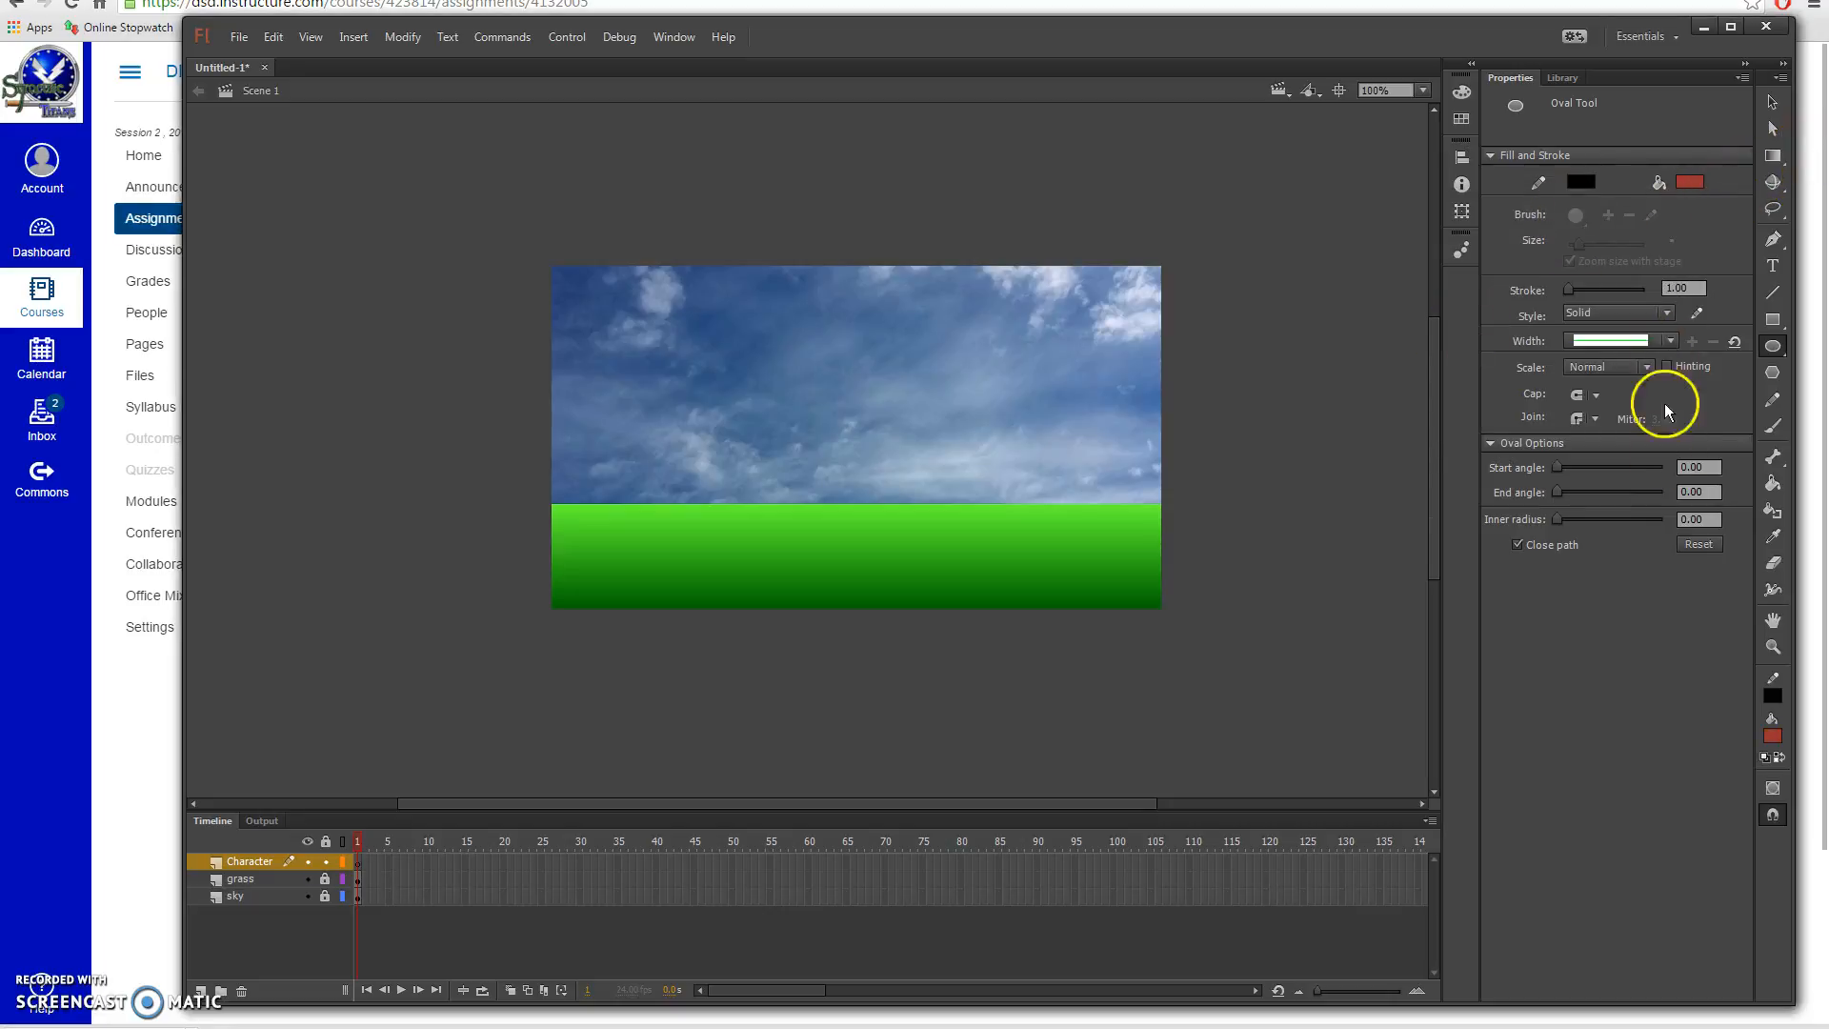
left_click(1683, 288)
type("10")
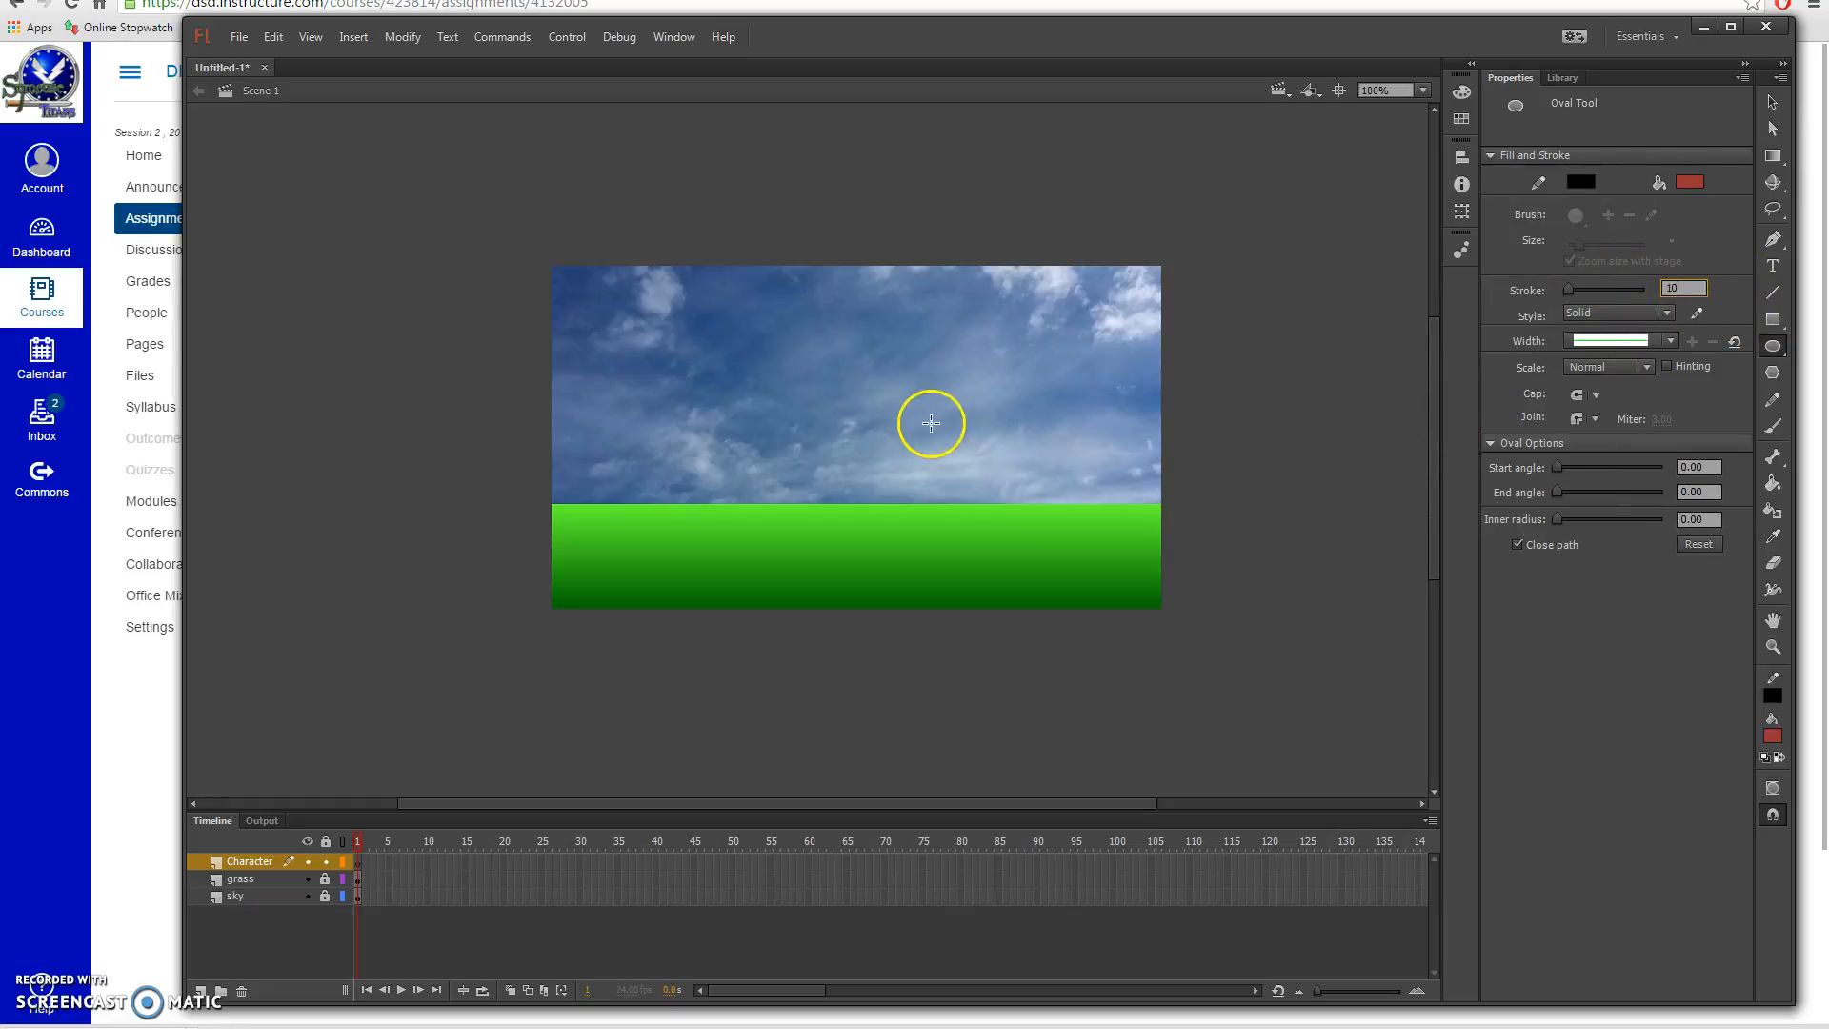
mouse_move(968, 408)
left_mouse_down()
mouse_move(996, 486)
mouse_move(1094, 569)
left_mouse_up()
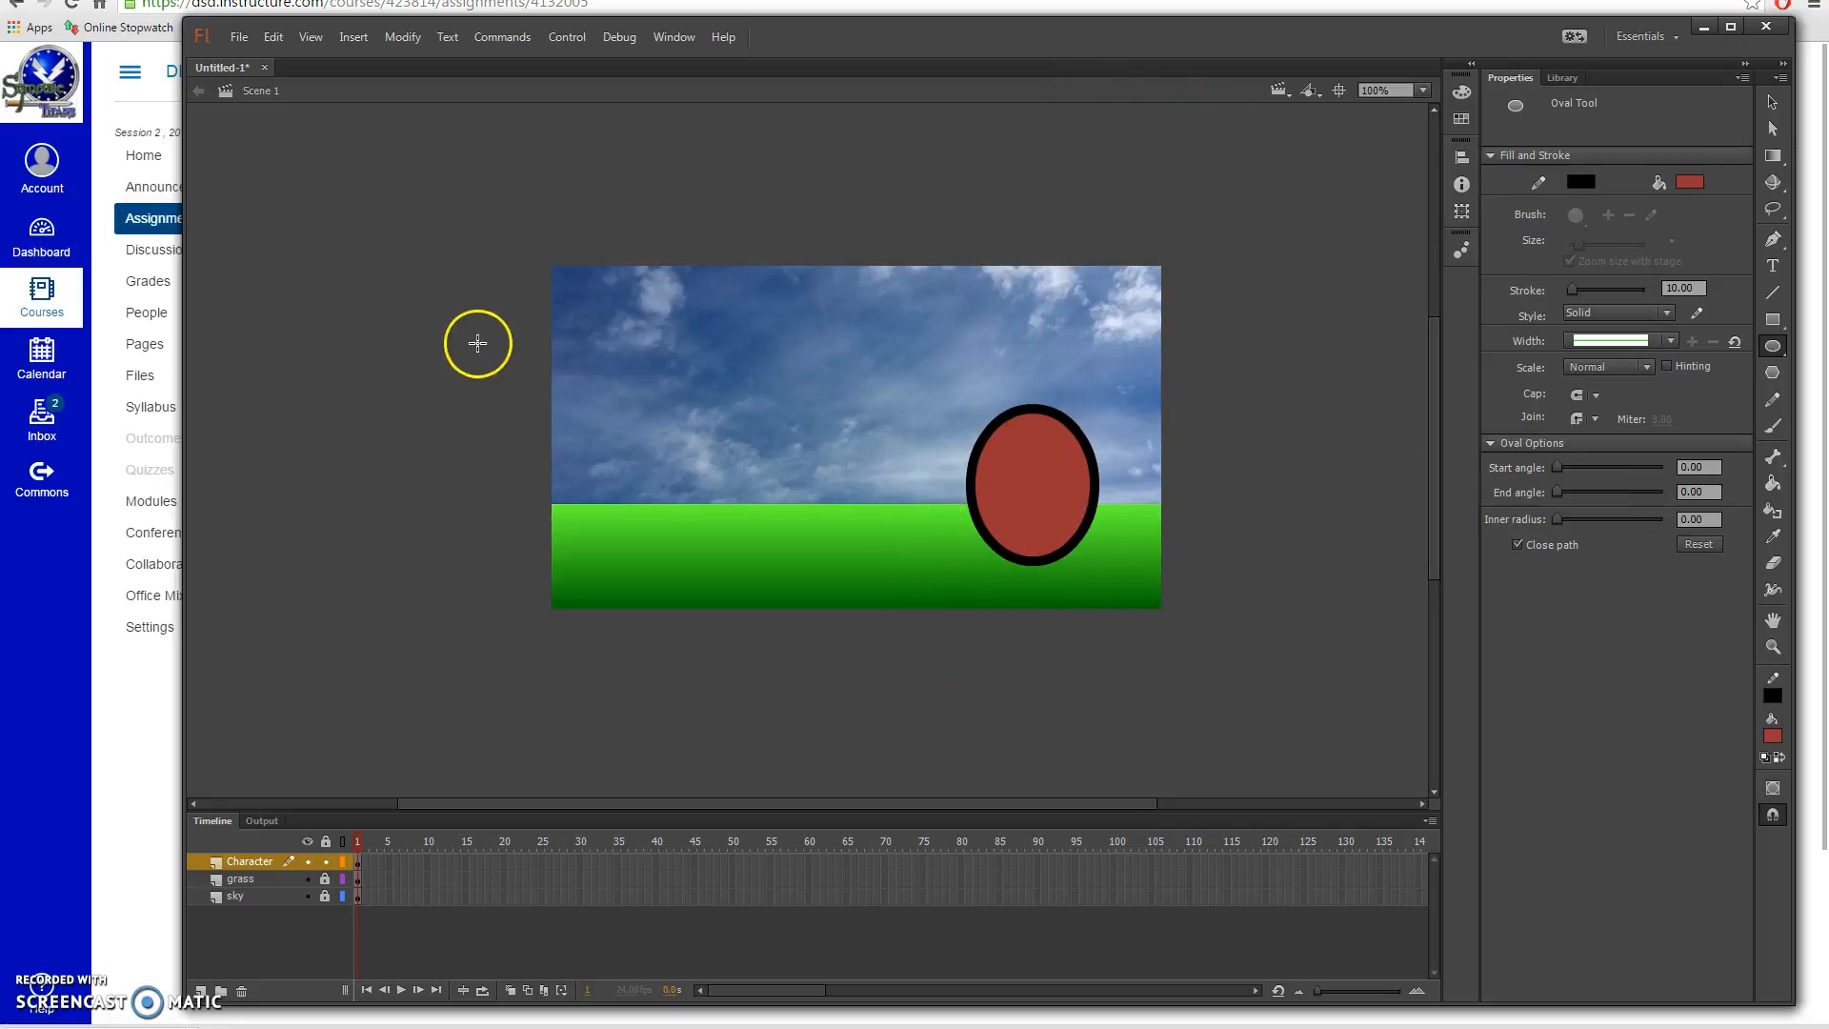
Step: Convert the oval's fill and outline into a Graphic symbol named character
left_click(1773, 102)
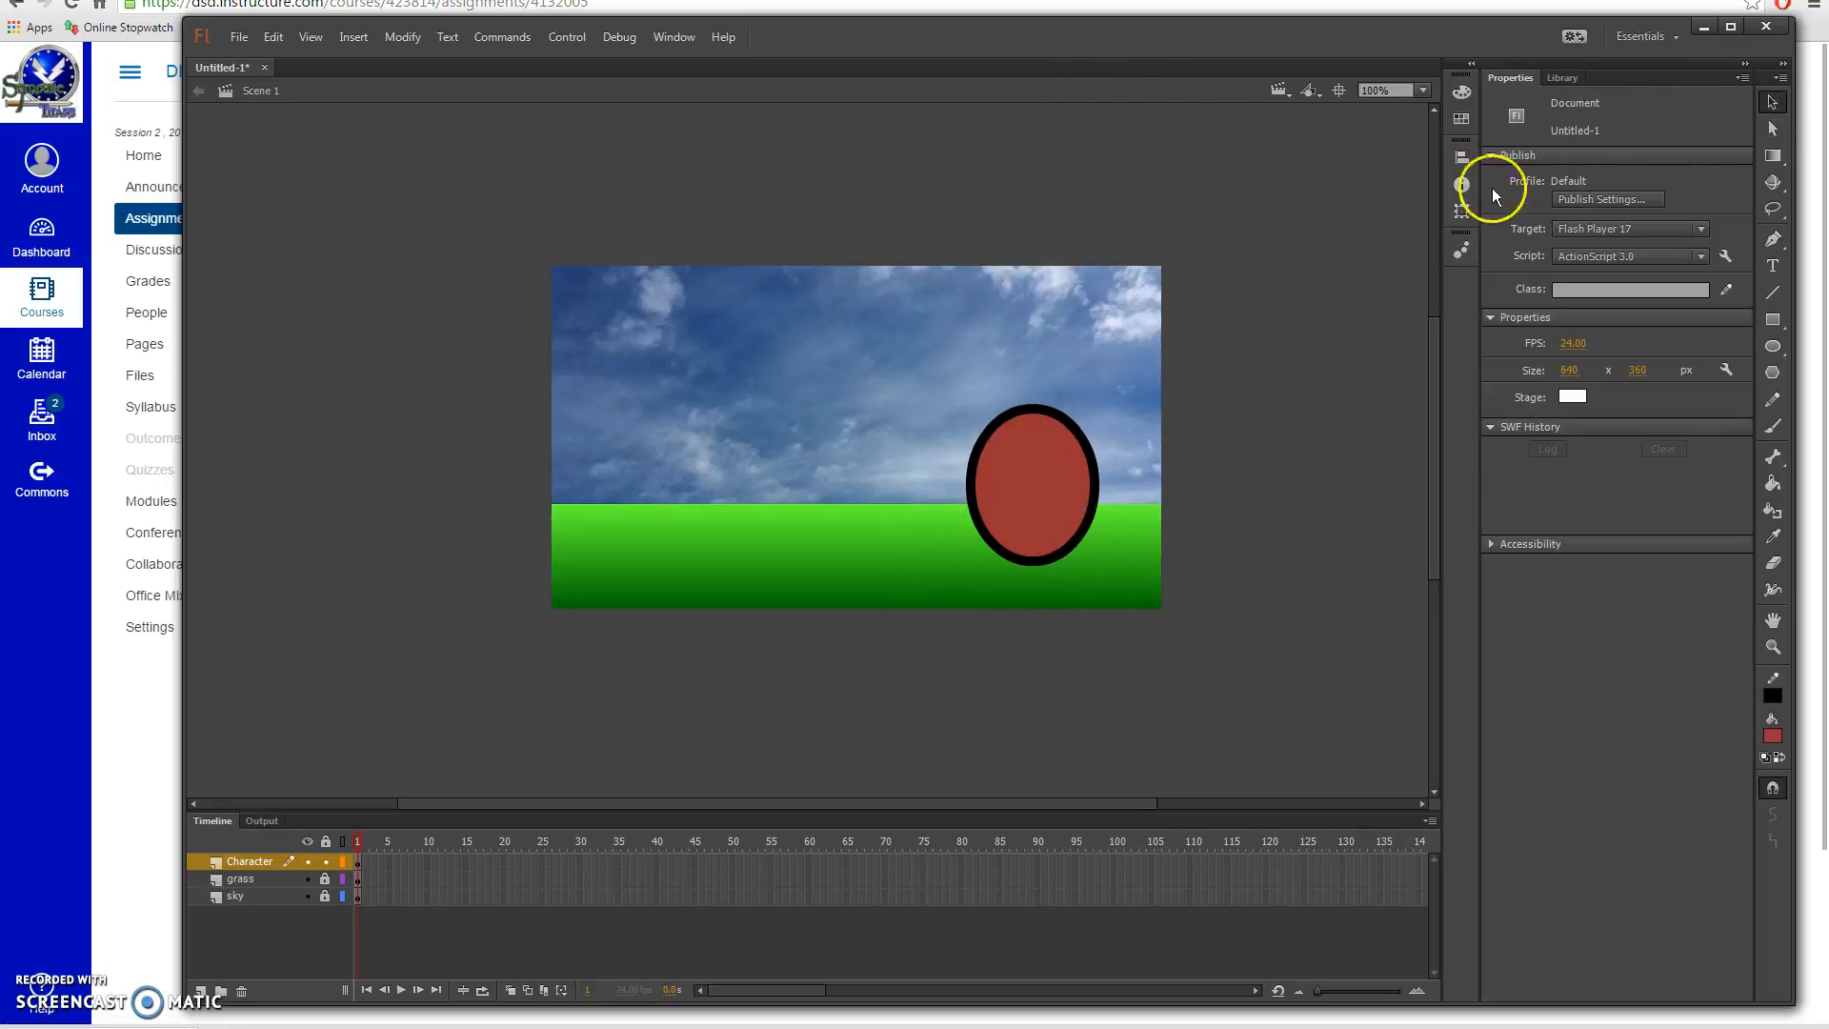
double_click(1055, 500)
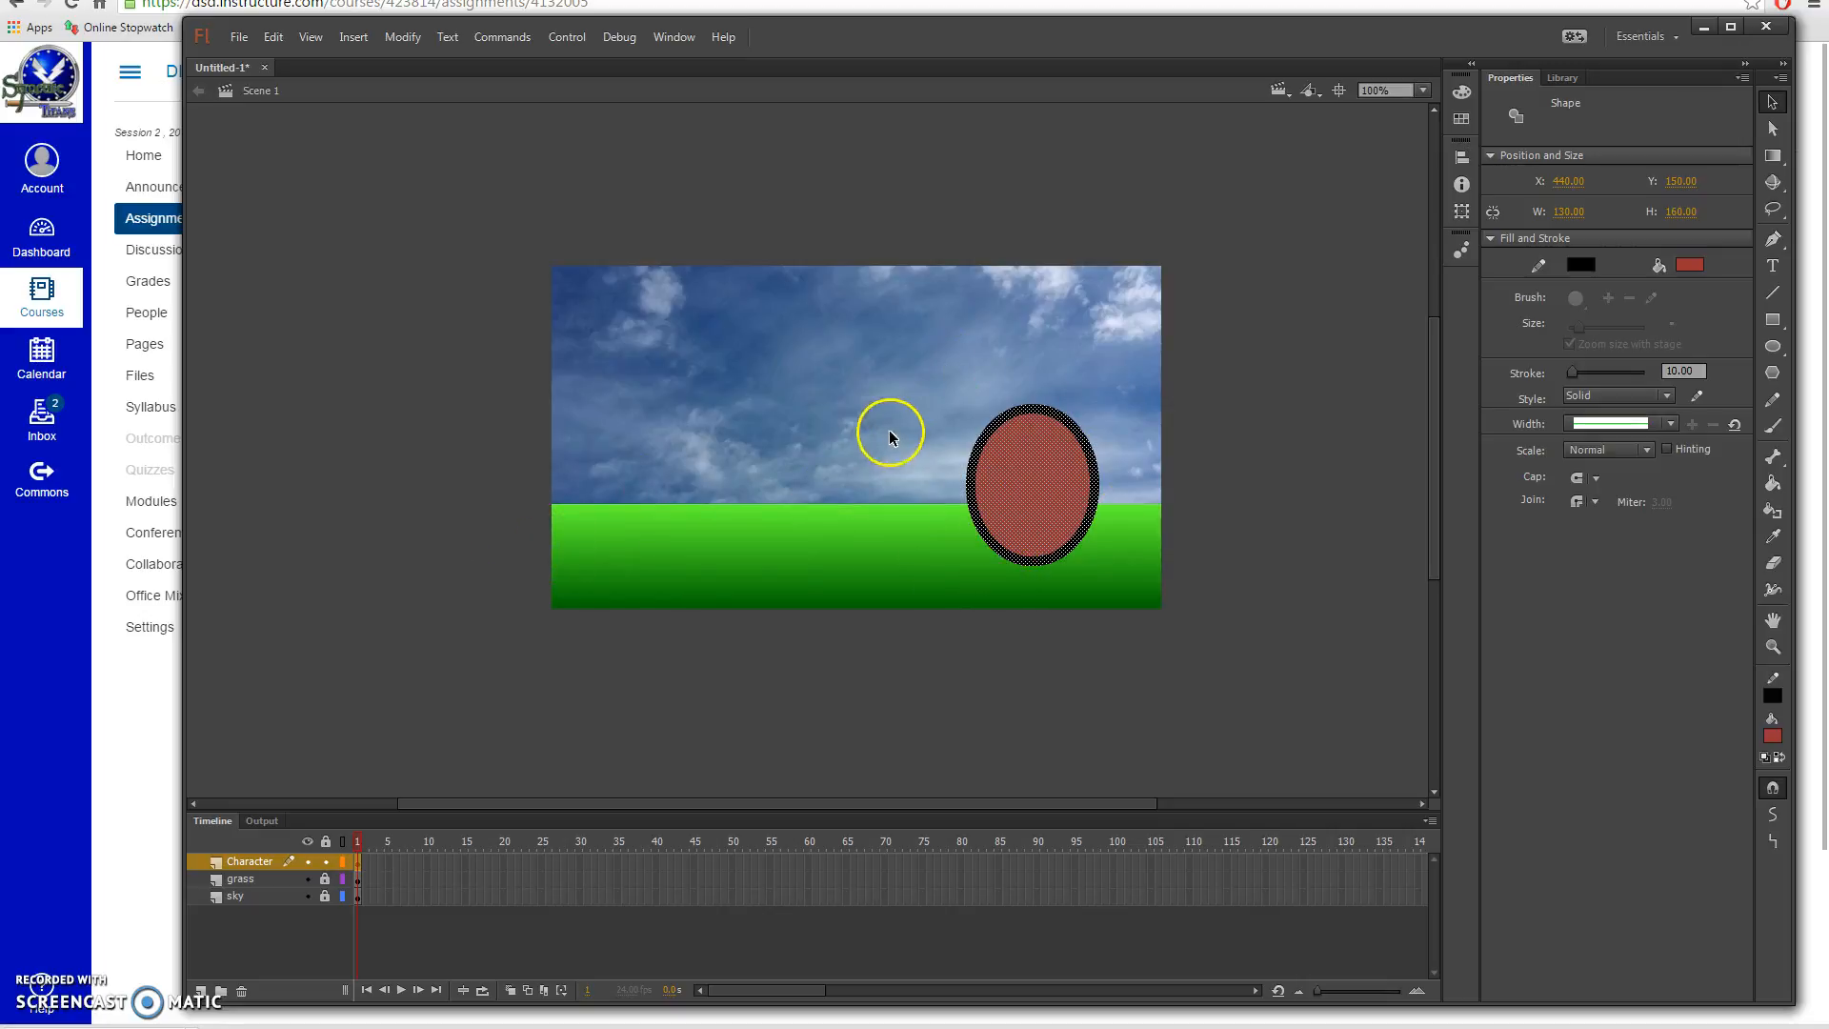
left_click(403, 38)
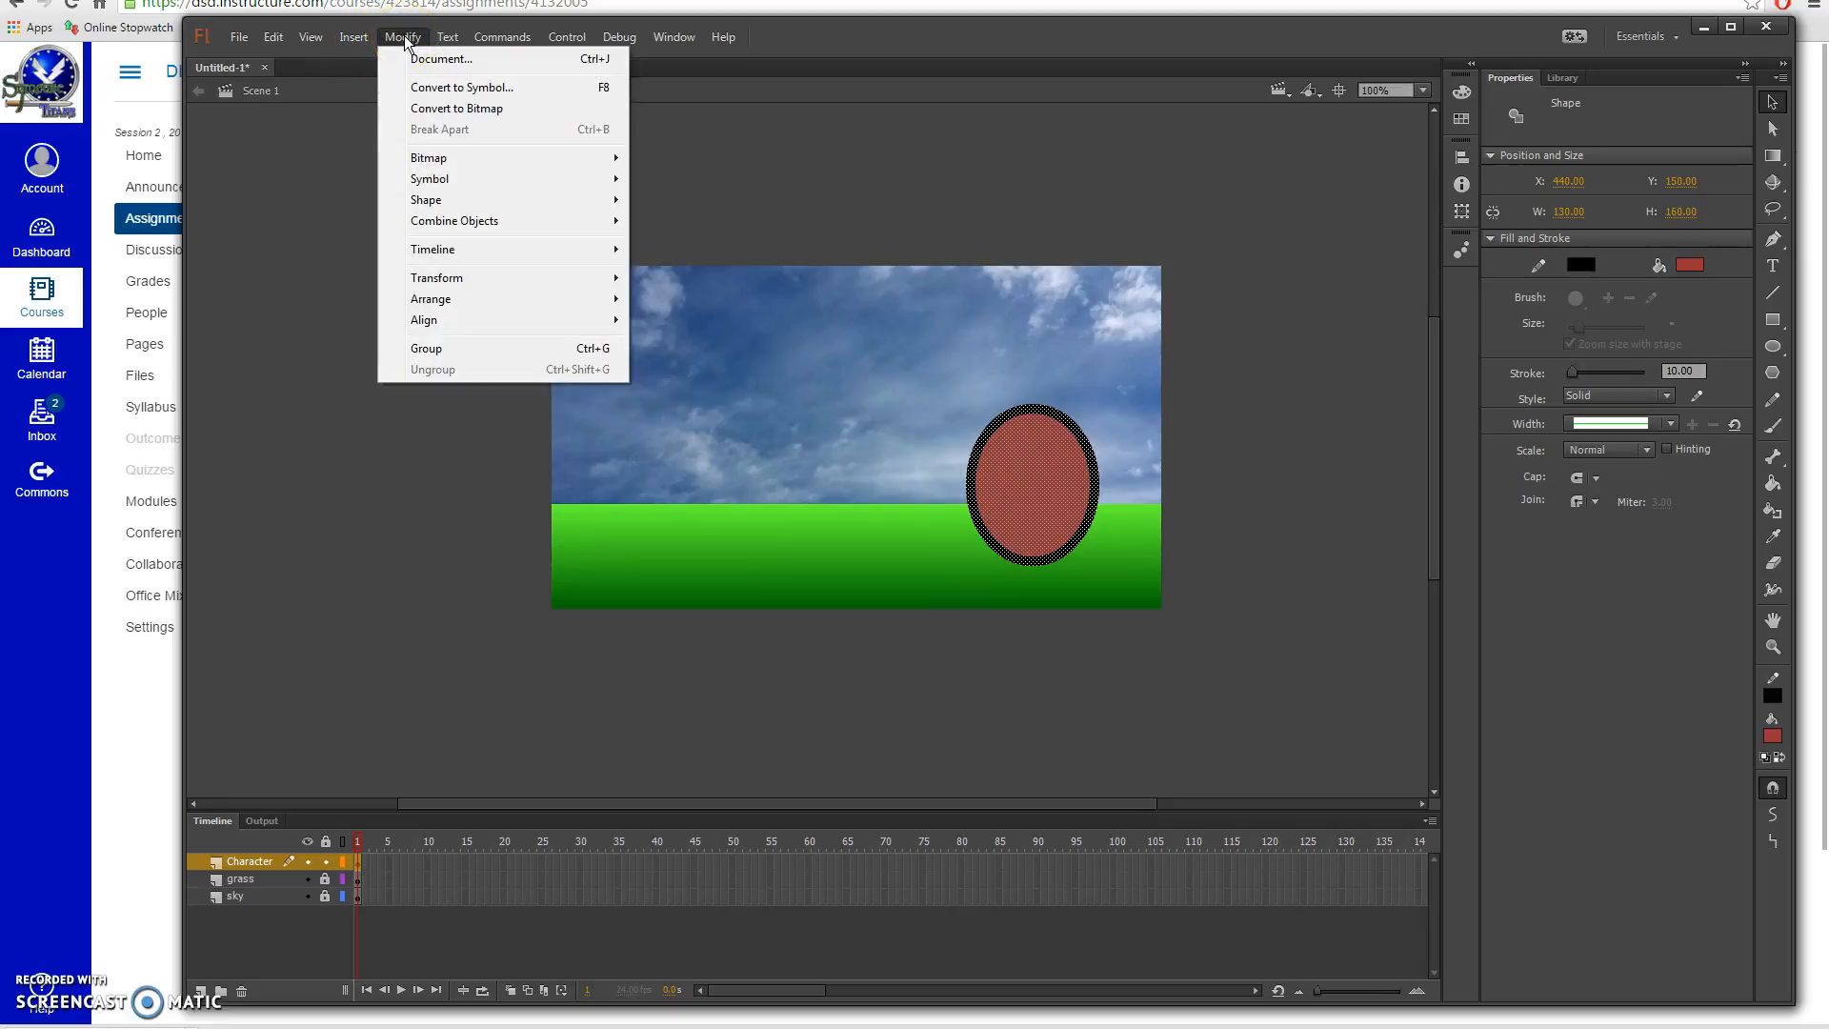
left_click(450, 92)
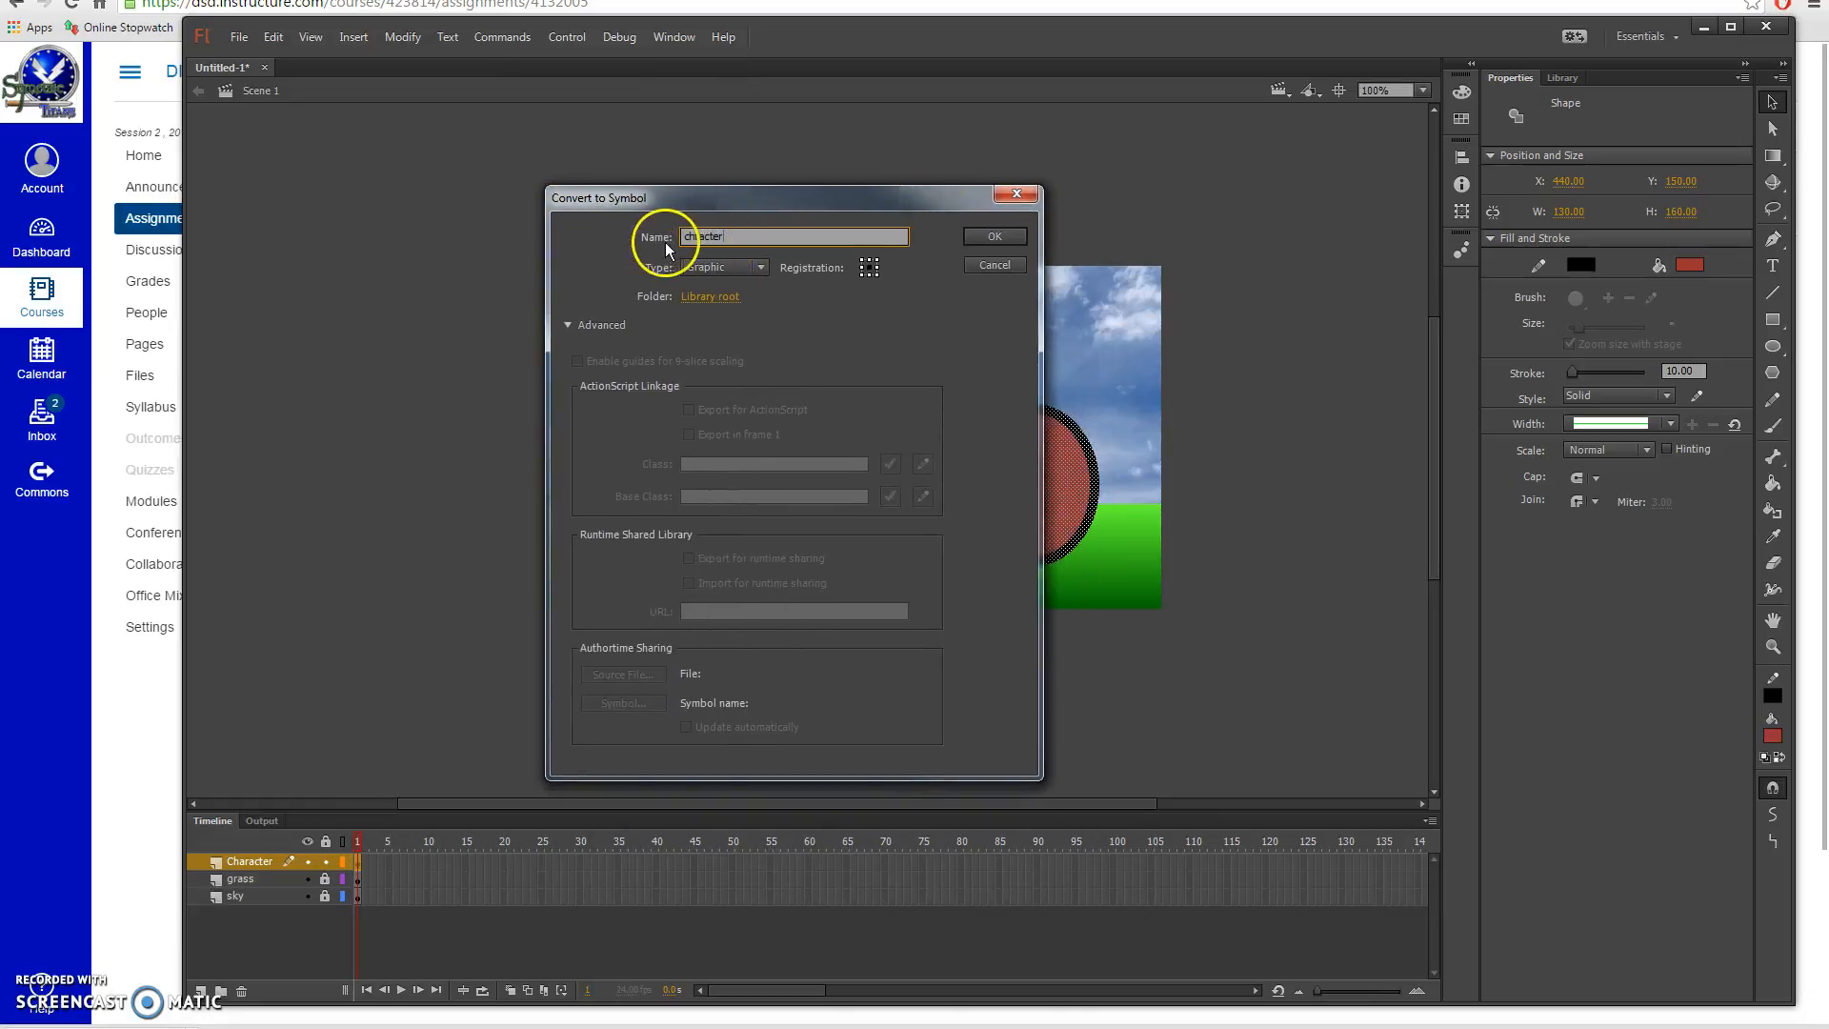
left_click(696, 235)
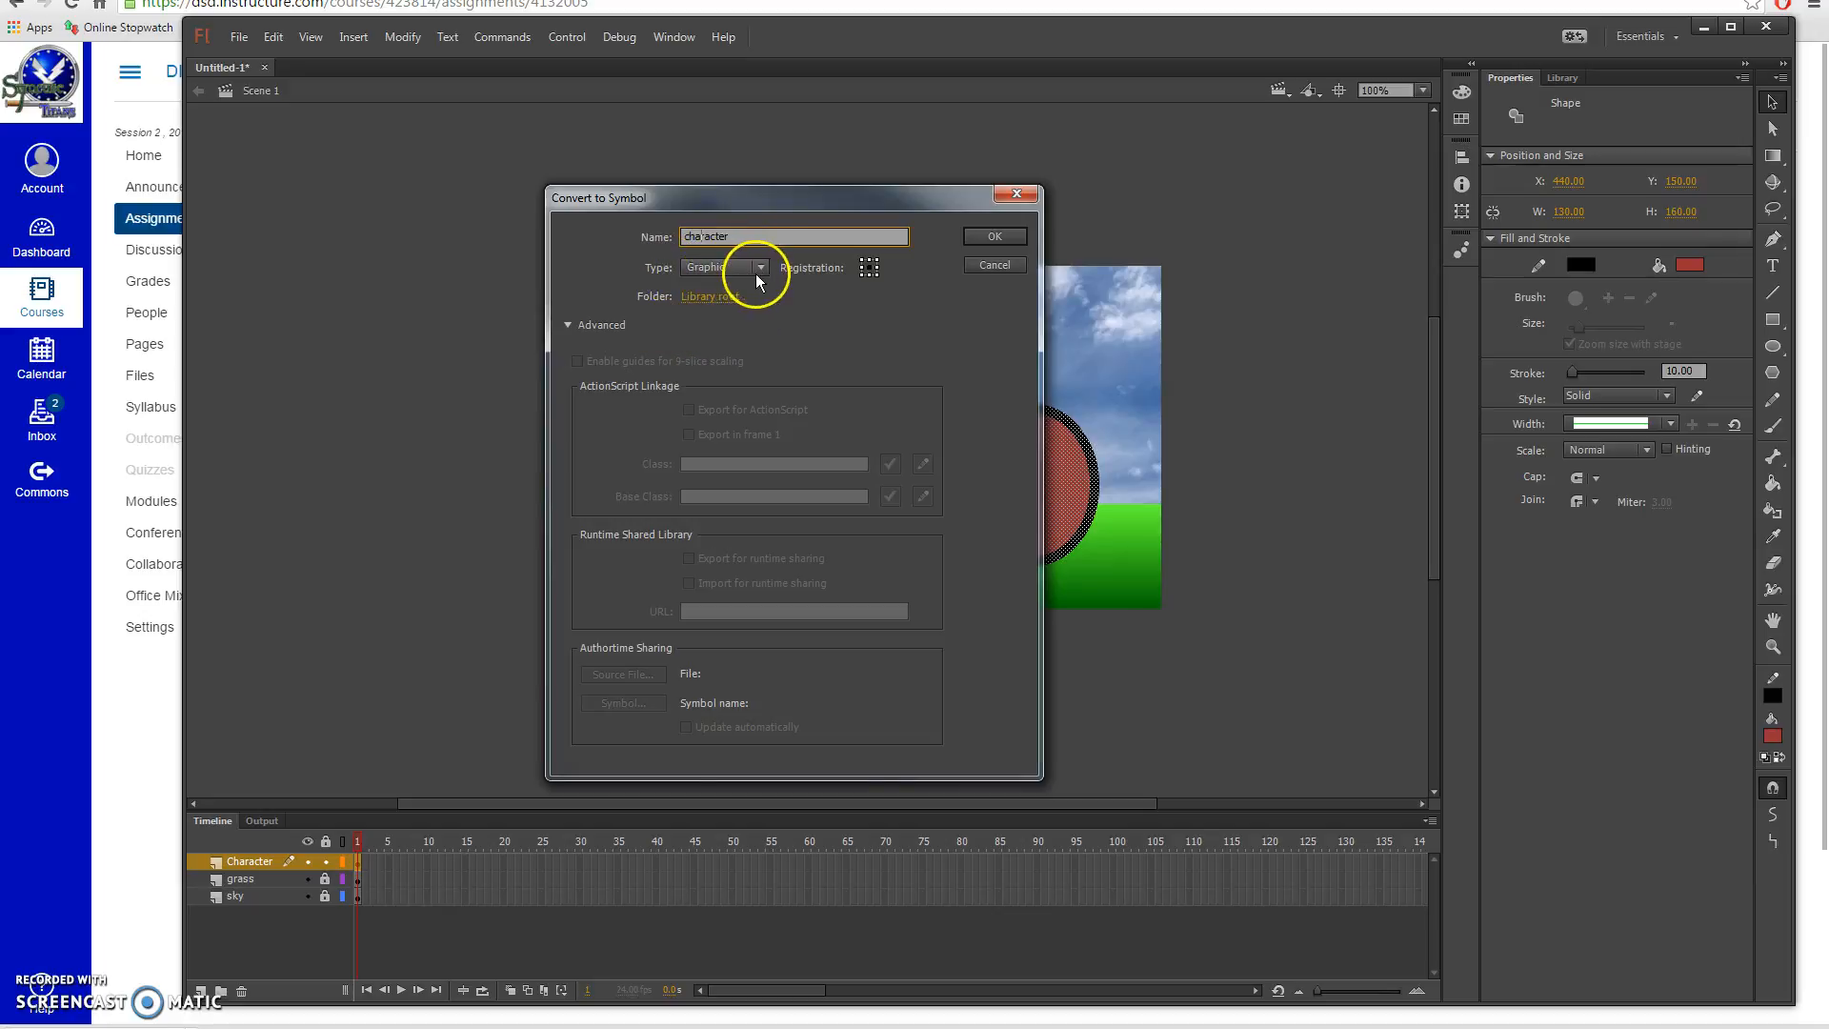
type("r")
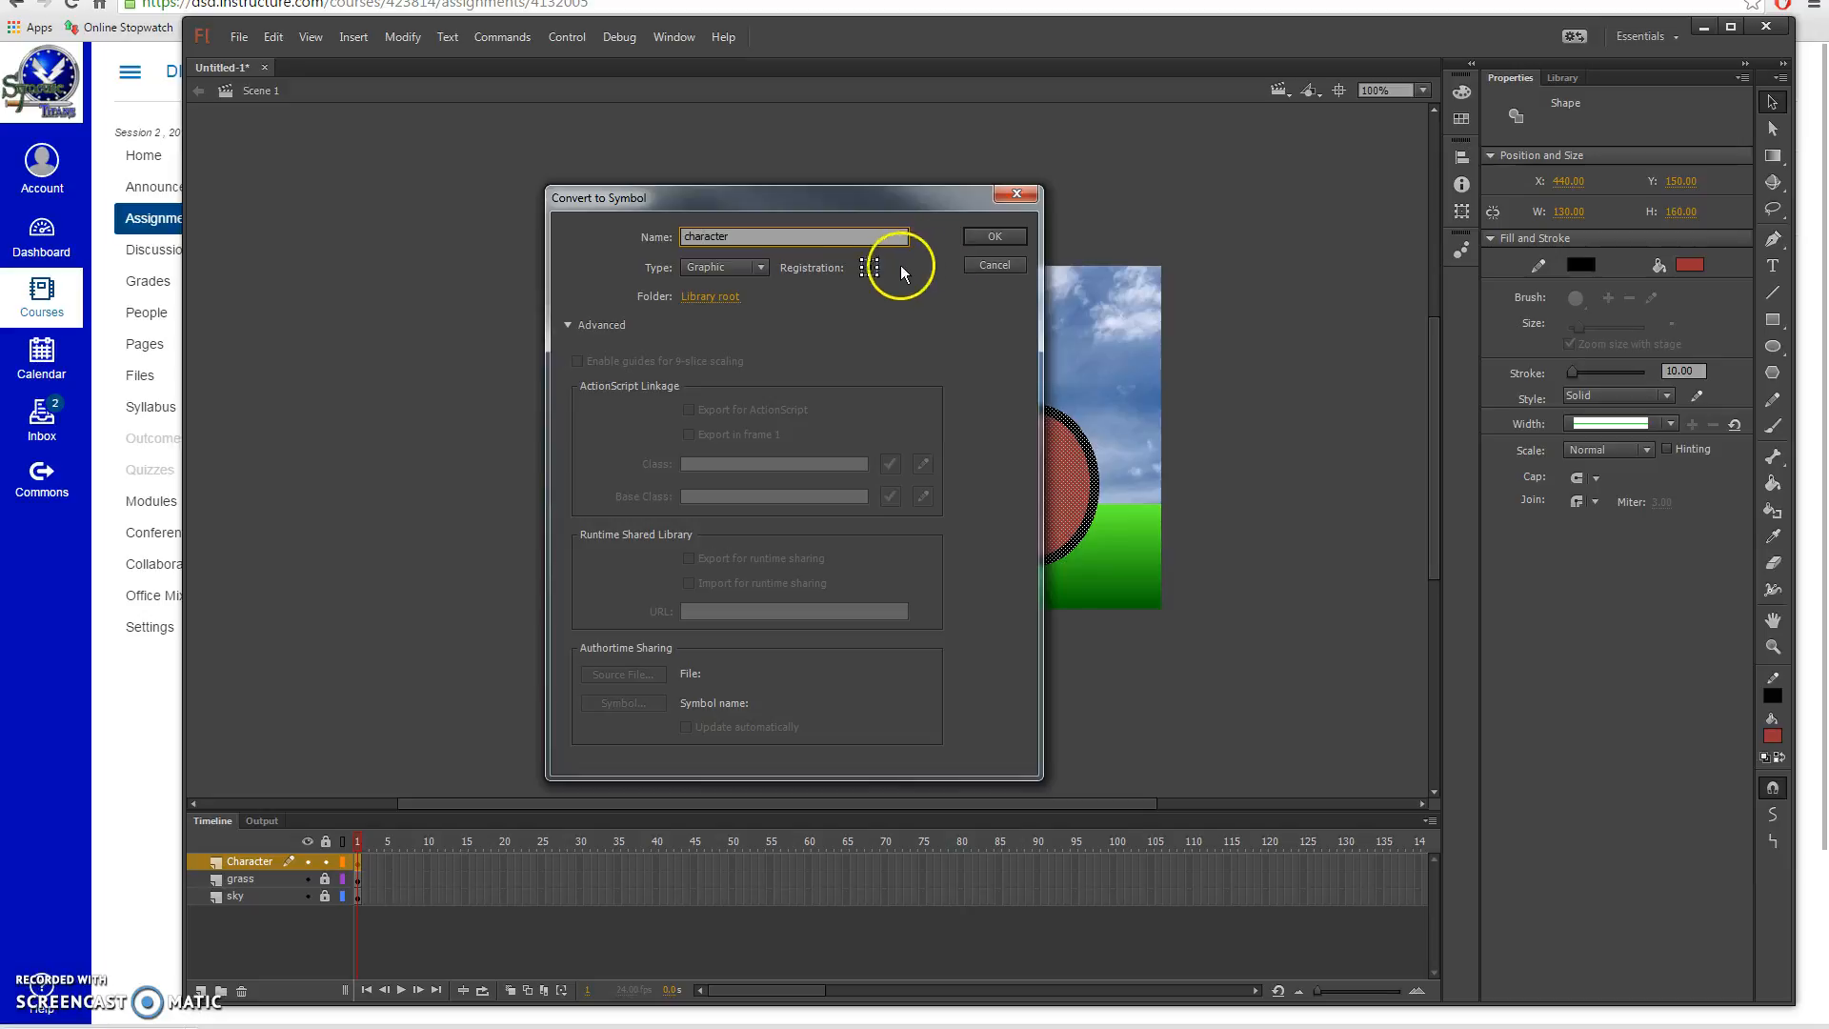
left_click(991, 240)
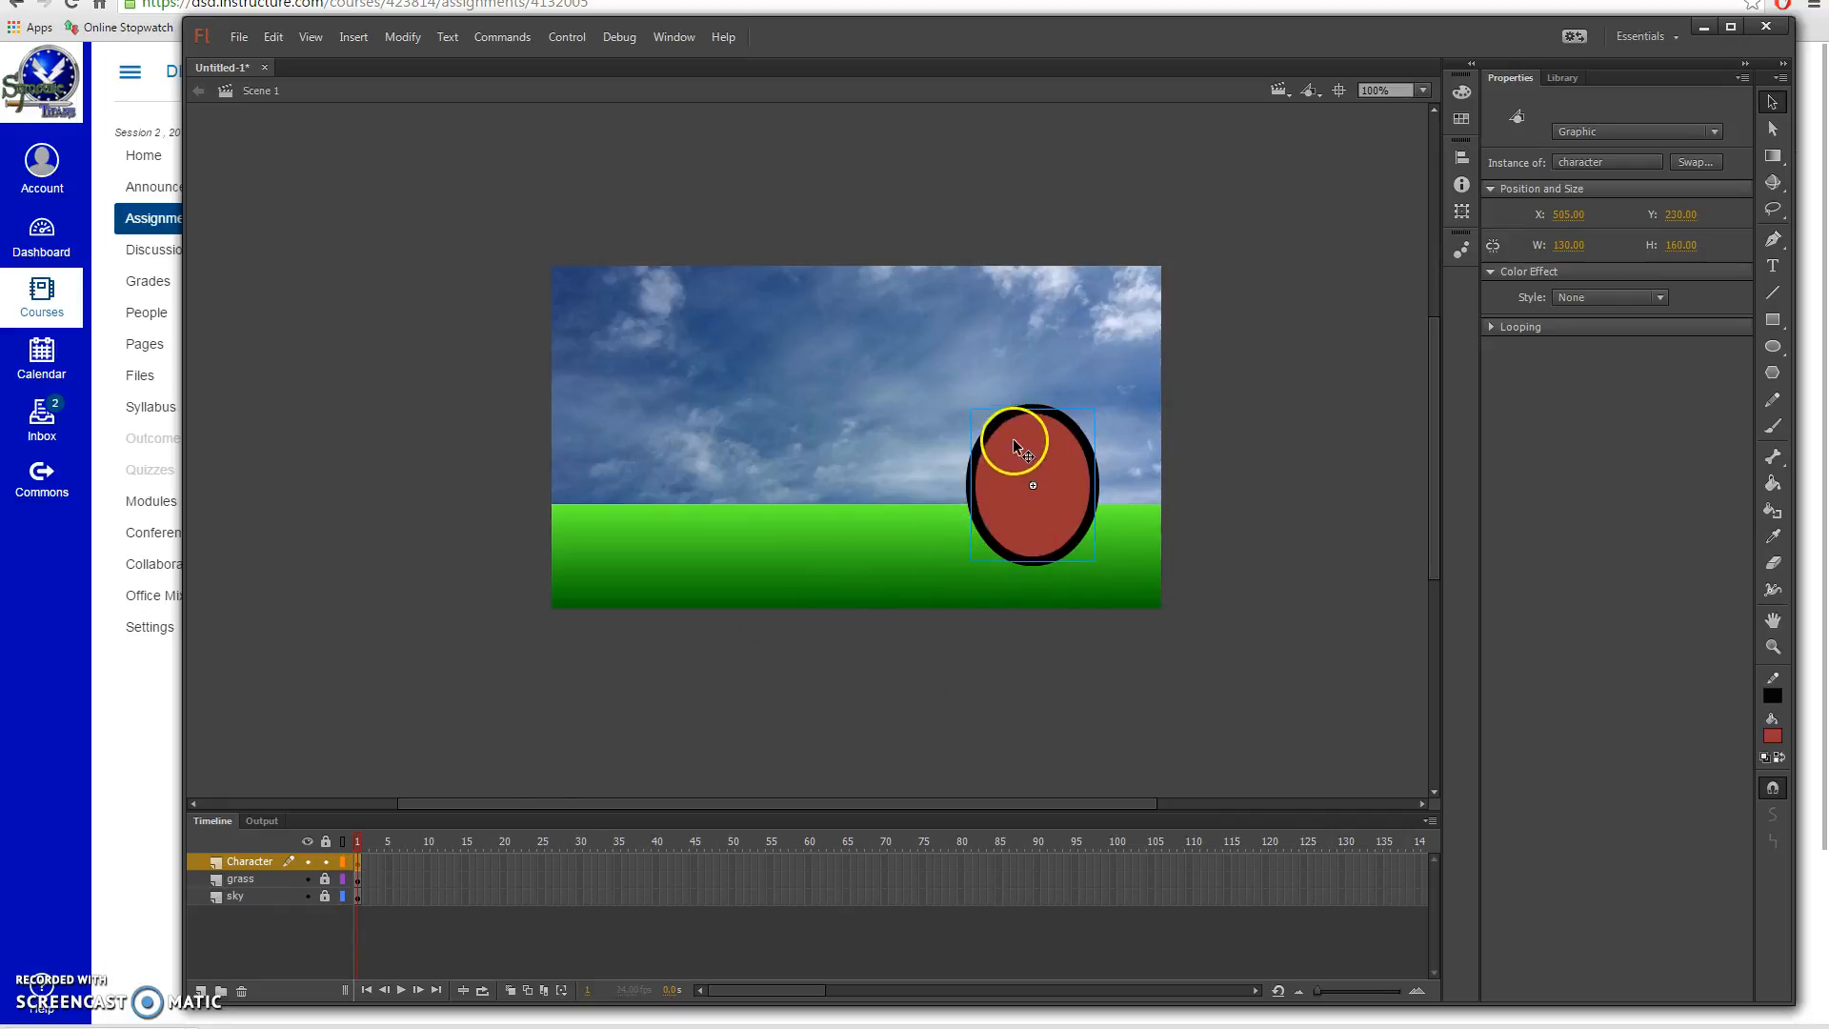
Step: Open the character symbol for editing, rename its layer body and lock it
double_click(1025, 443)
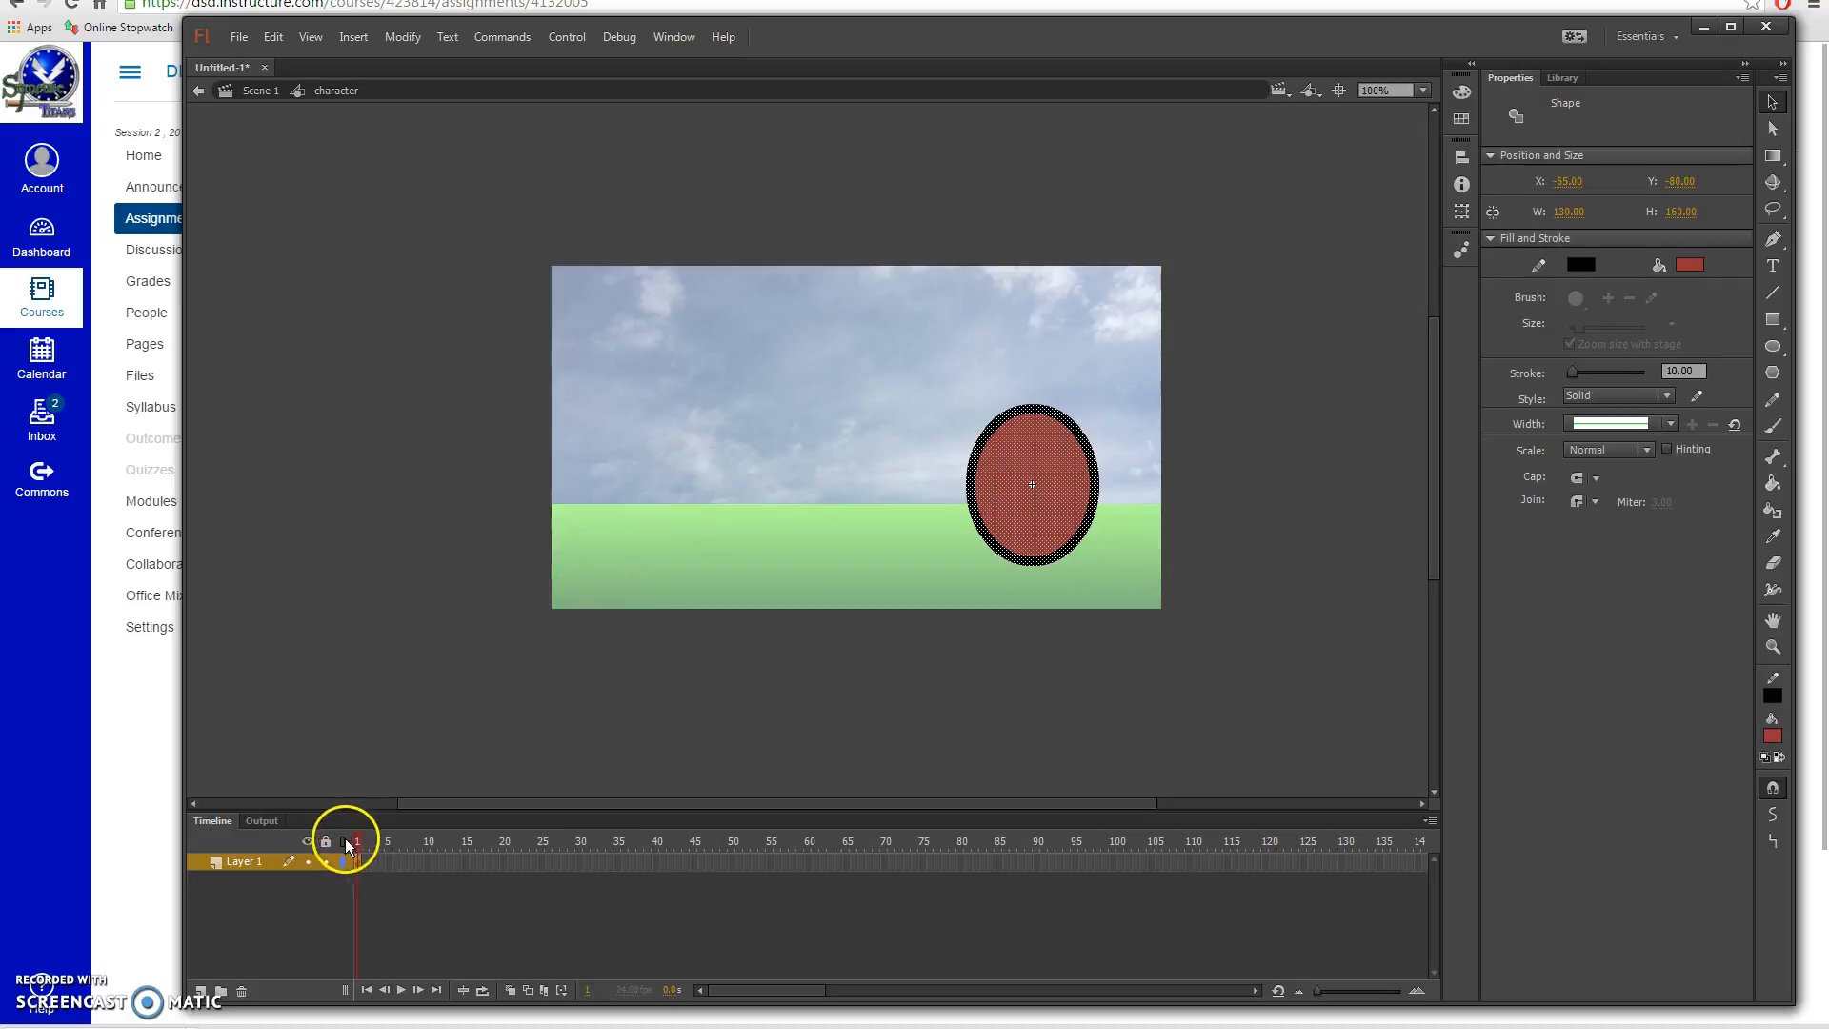
double_click(253, 861)
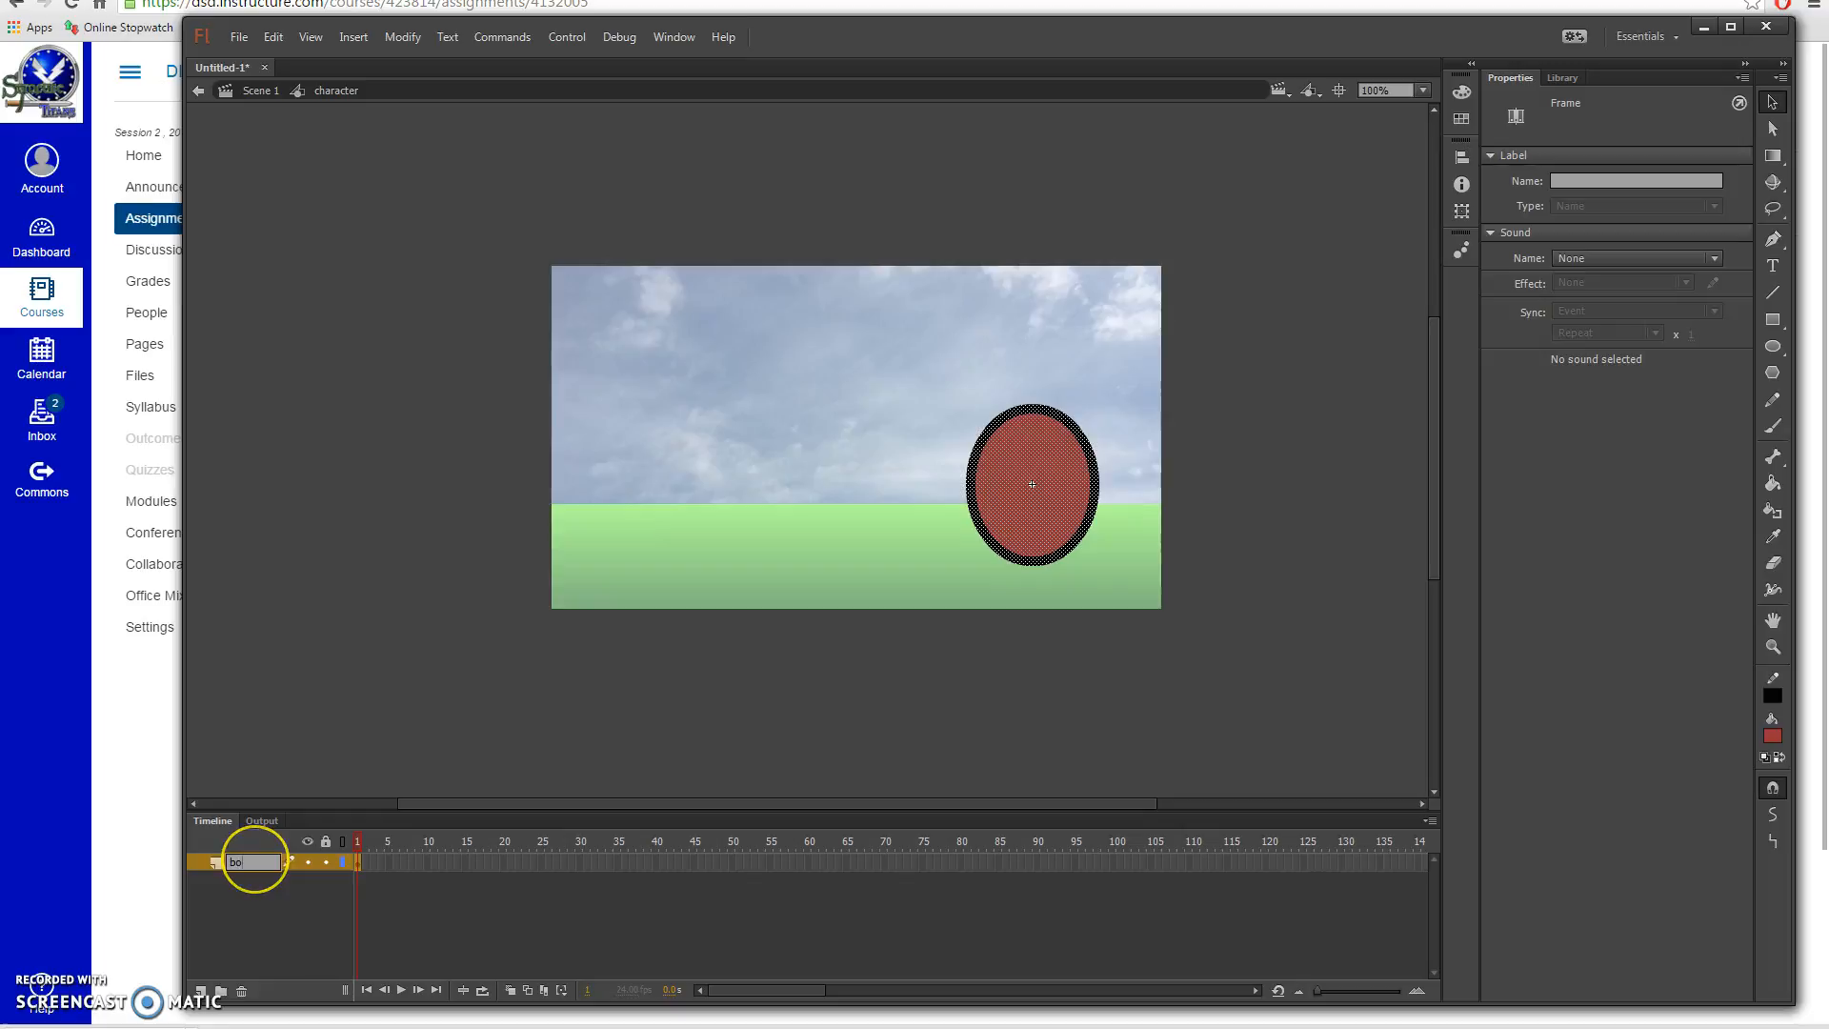
left_click(306, 902)
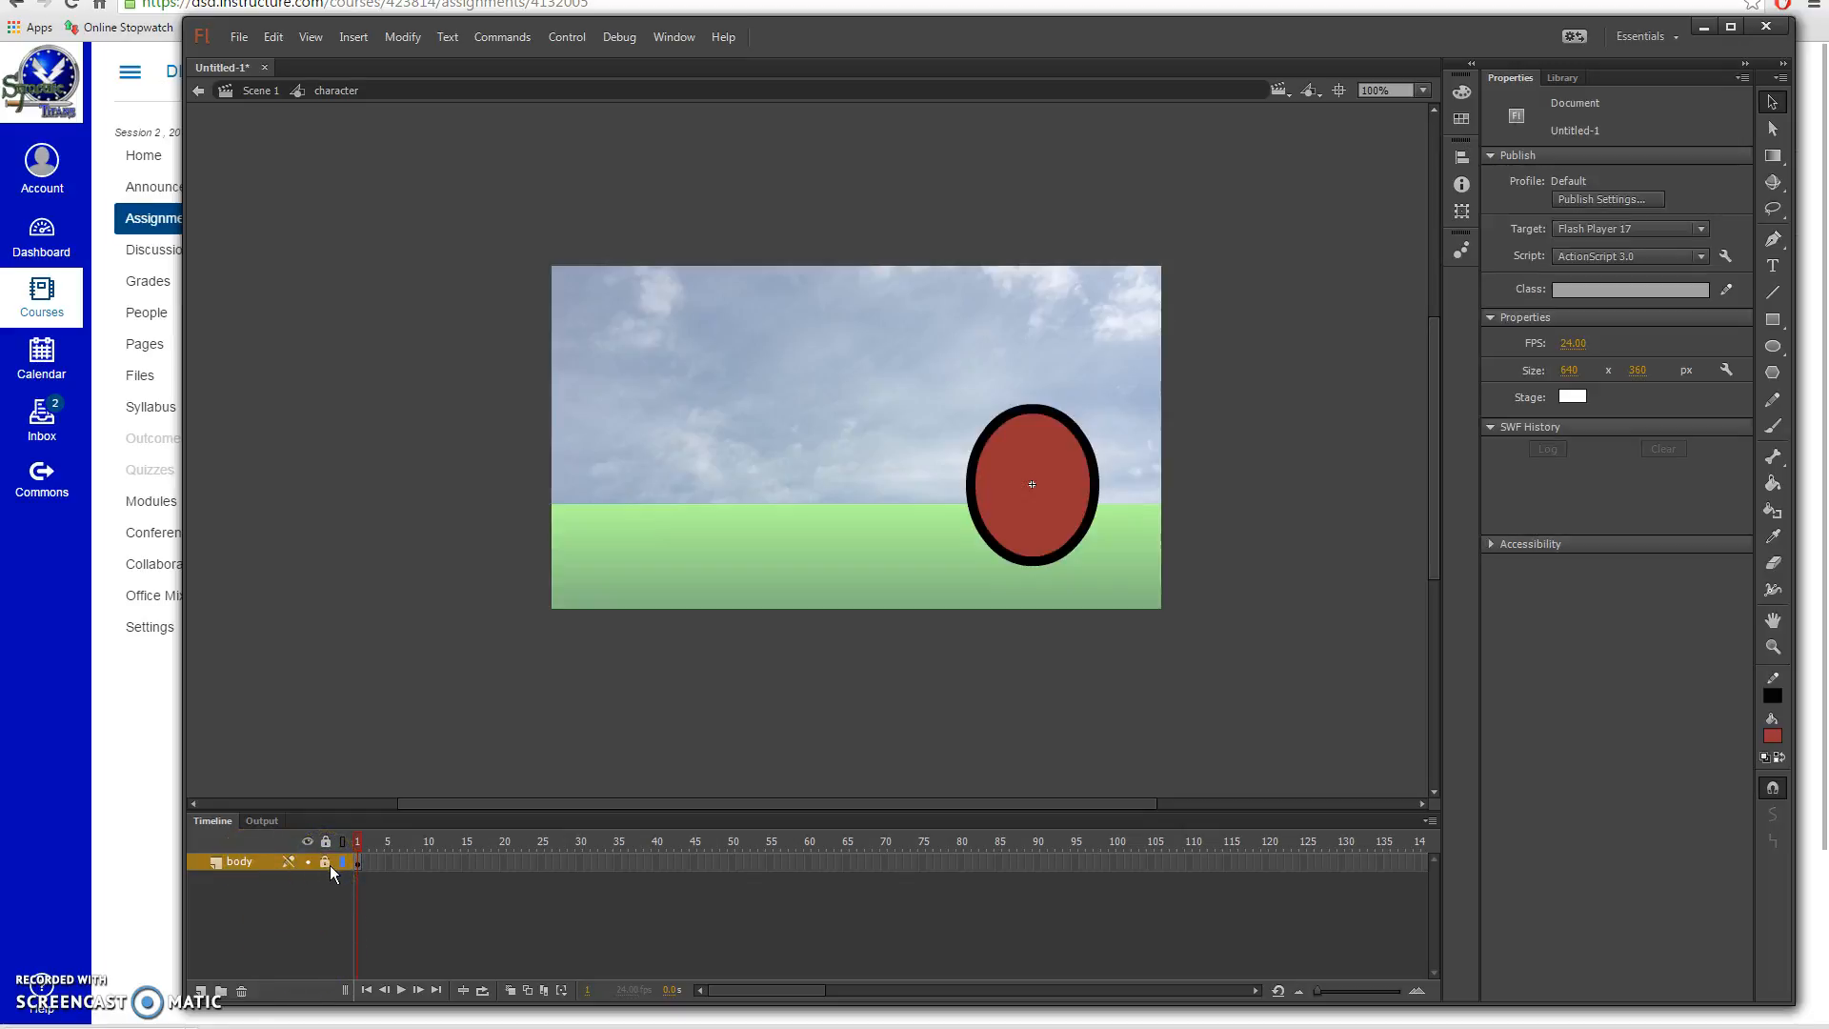
Step: Add a layer named front leg above the body layer inside the symbol
left_click(201, 991)
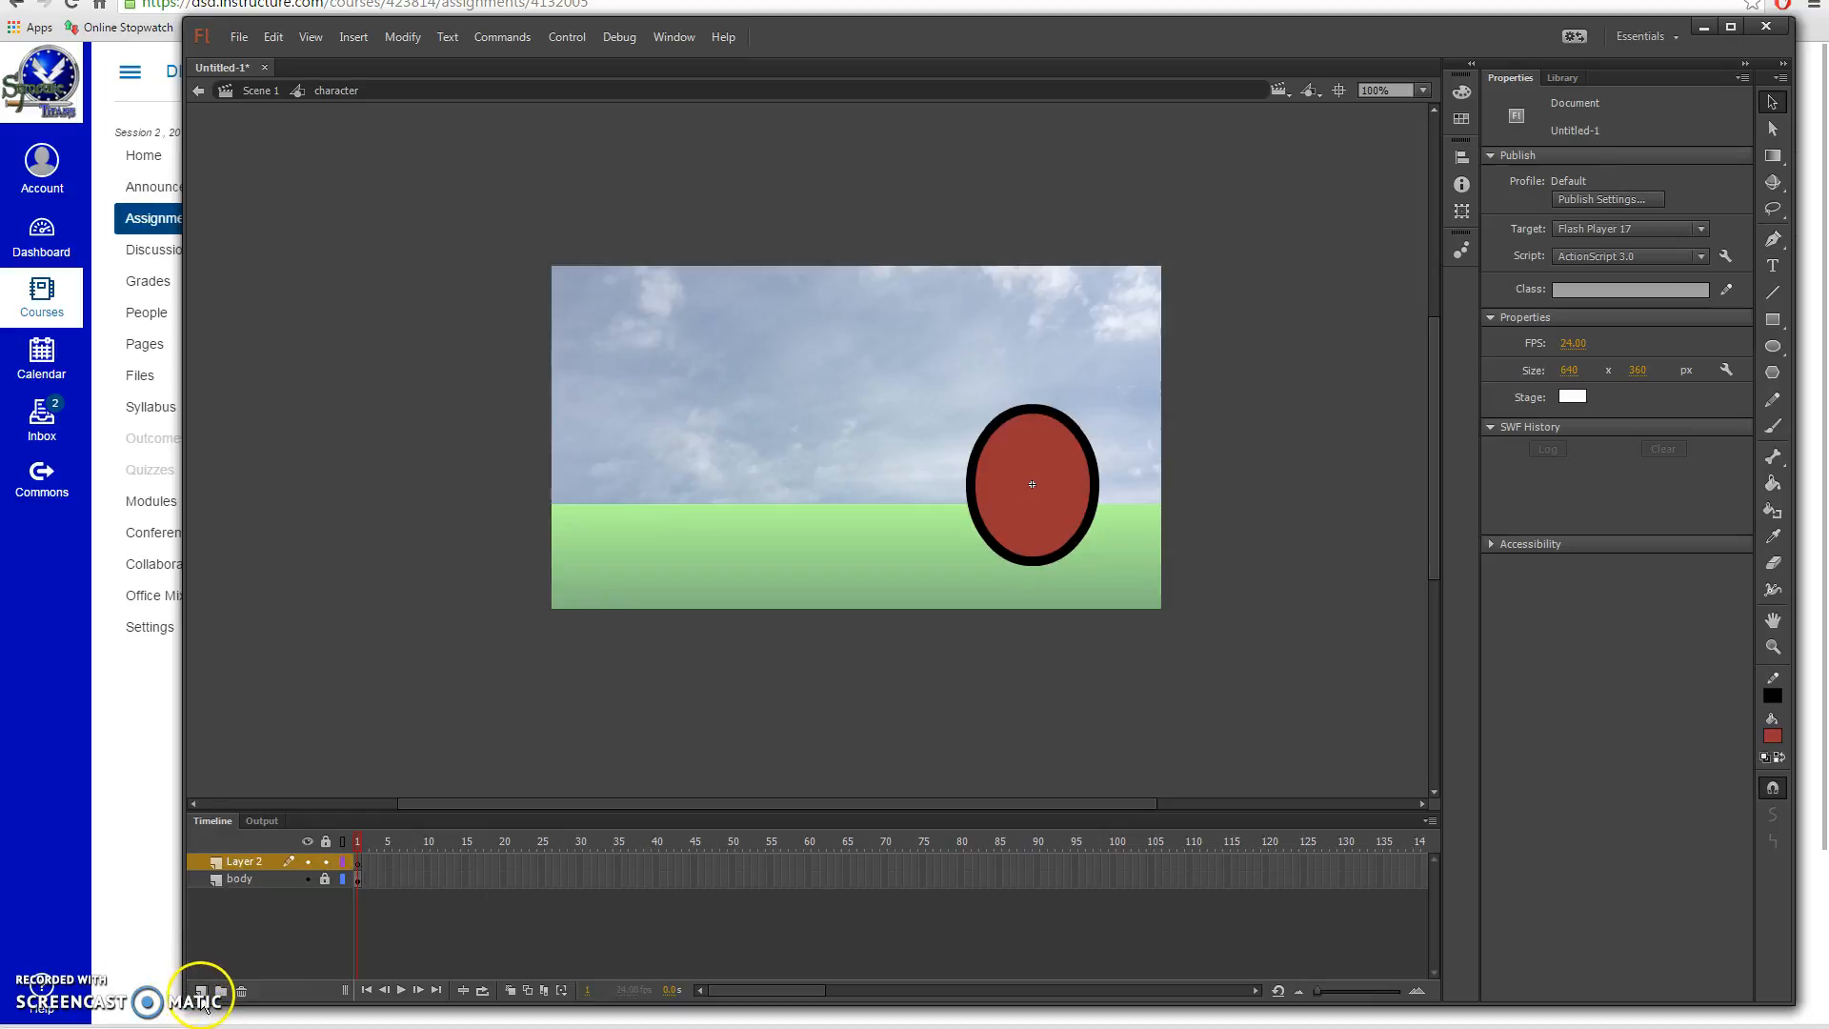
left_click(238, 865)
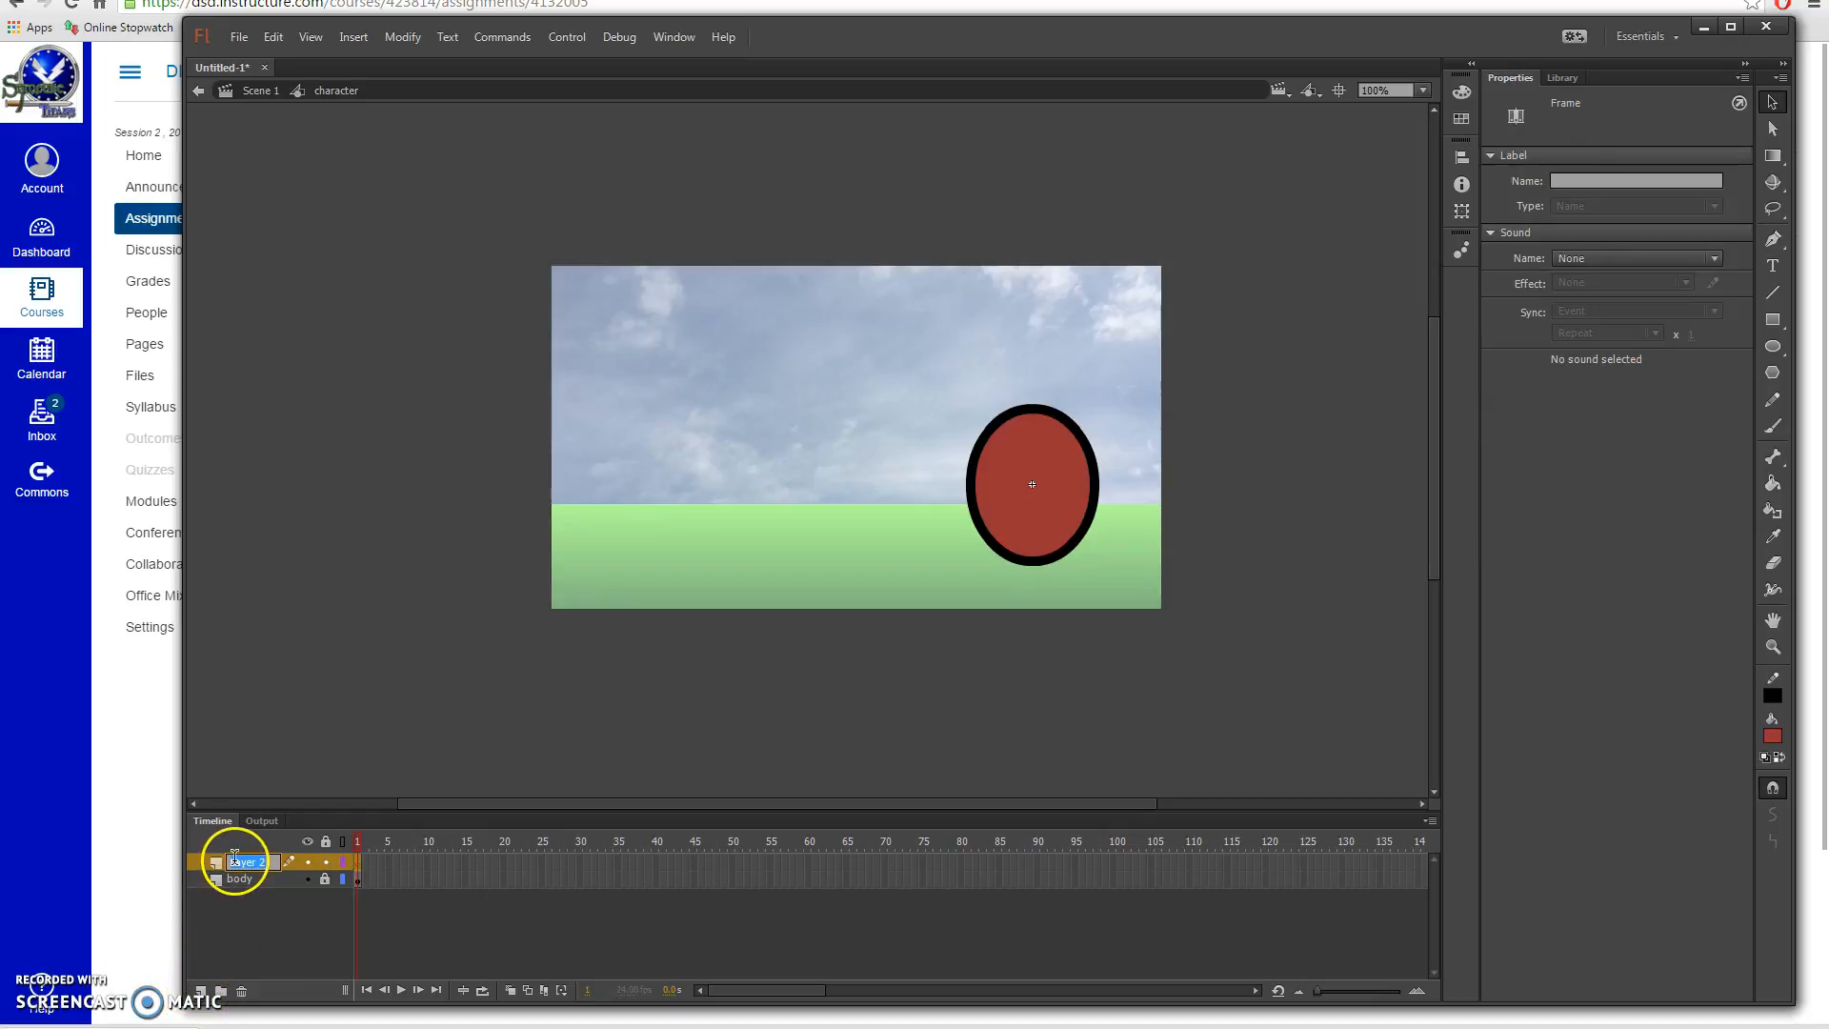
left_click(276, 922)
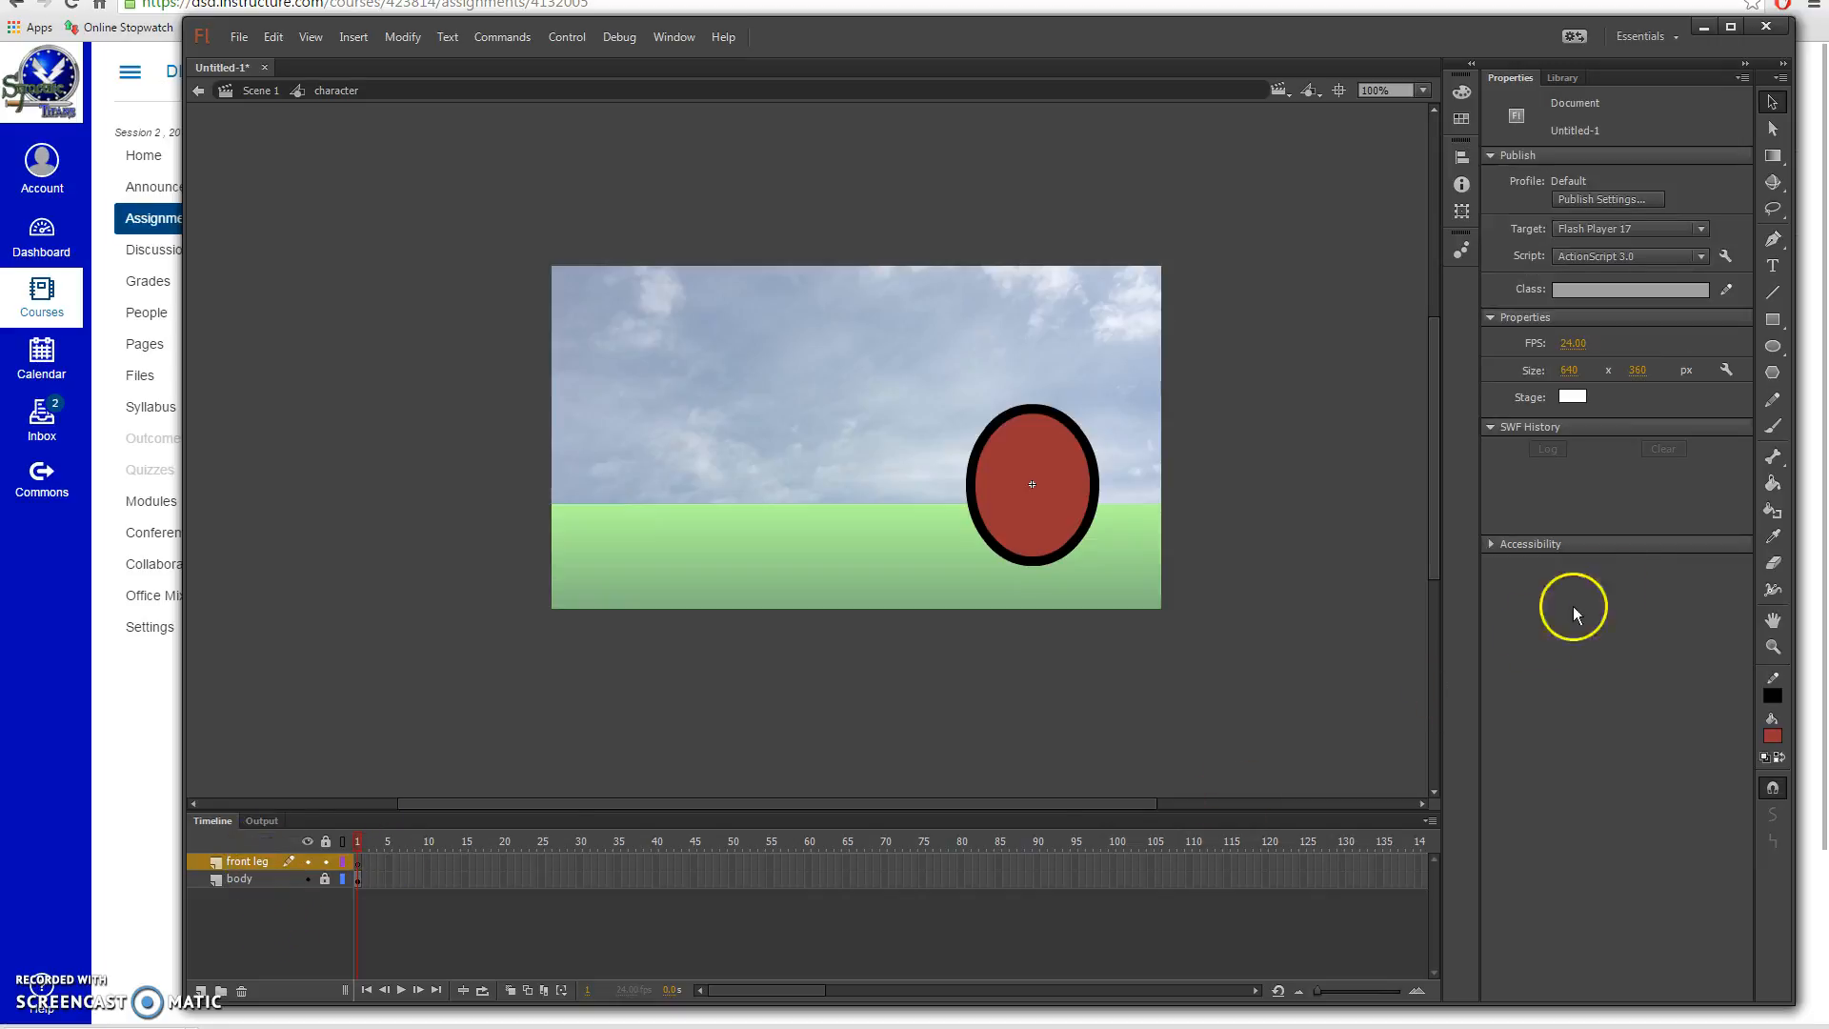
Step: Draw a small upright oval about 40 px wide with an 8 px stroke as the leg, overlapping the body's lower right edge
left_click(1773, 348)
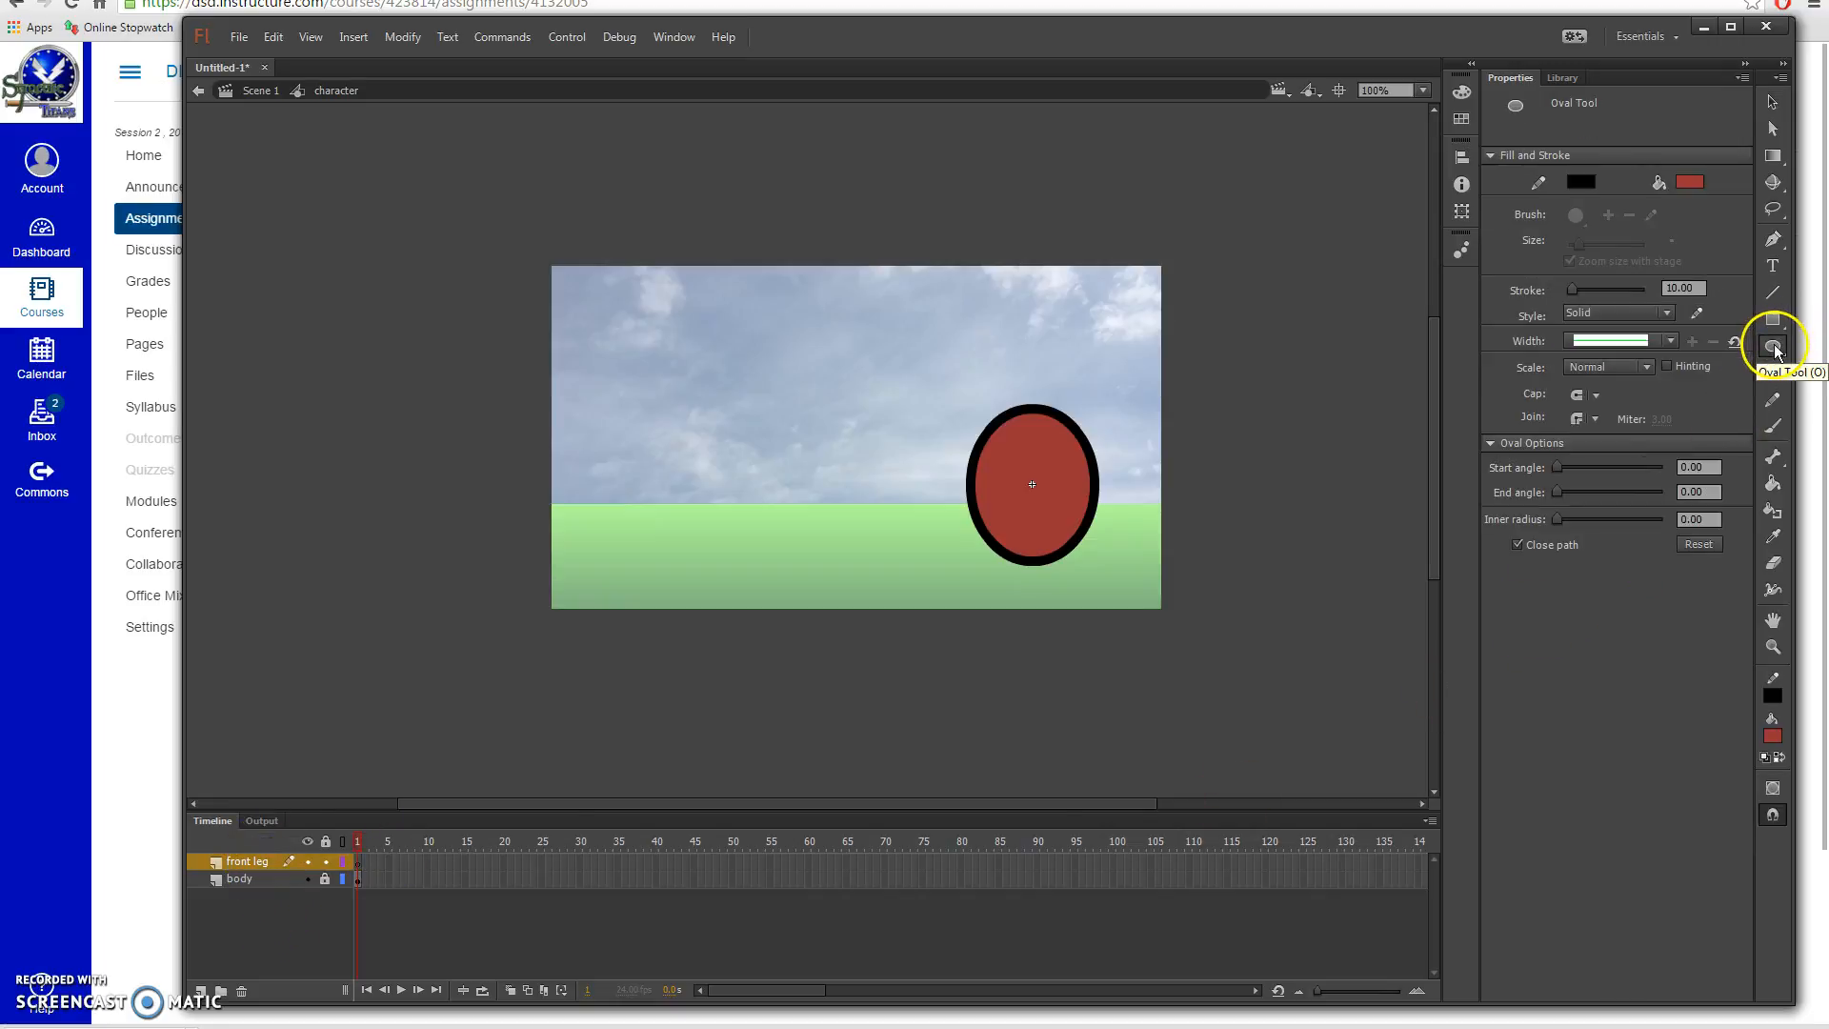
left_click(1684, 287)
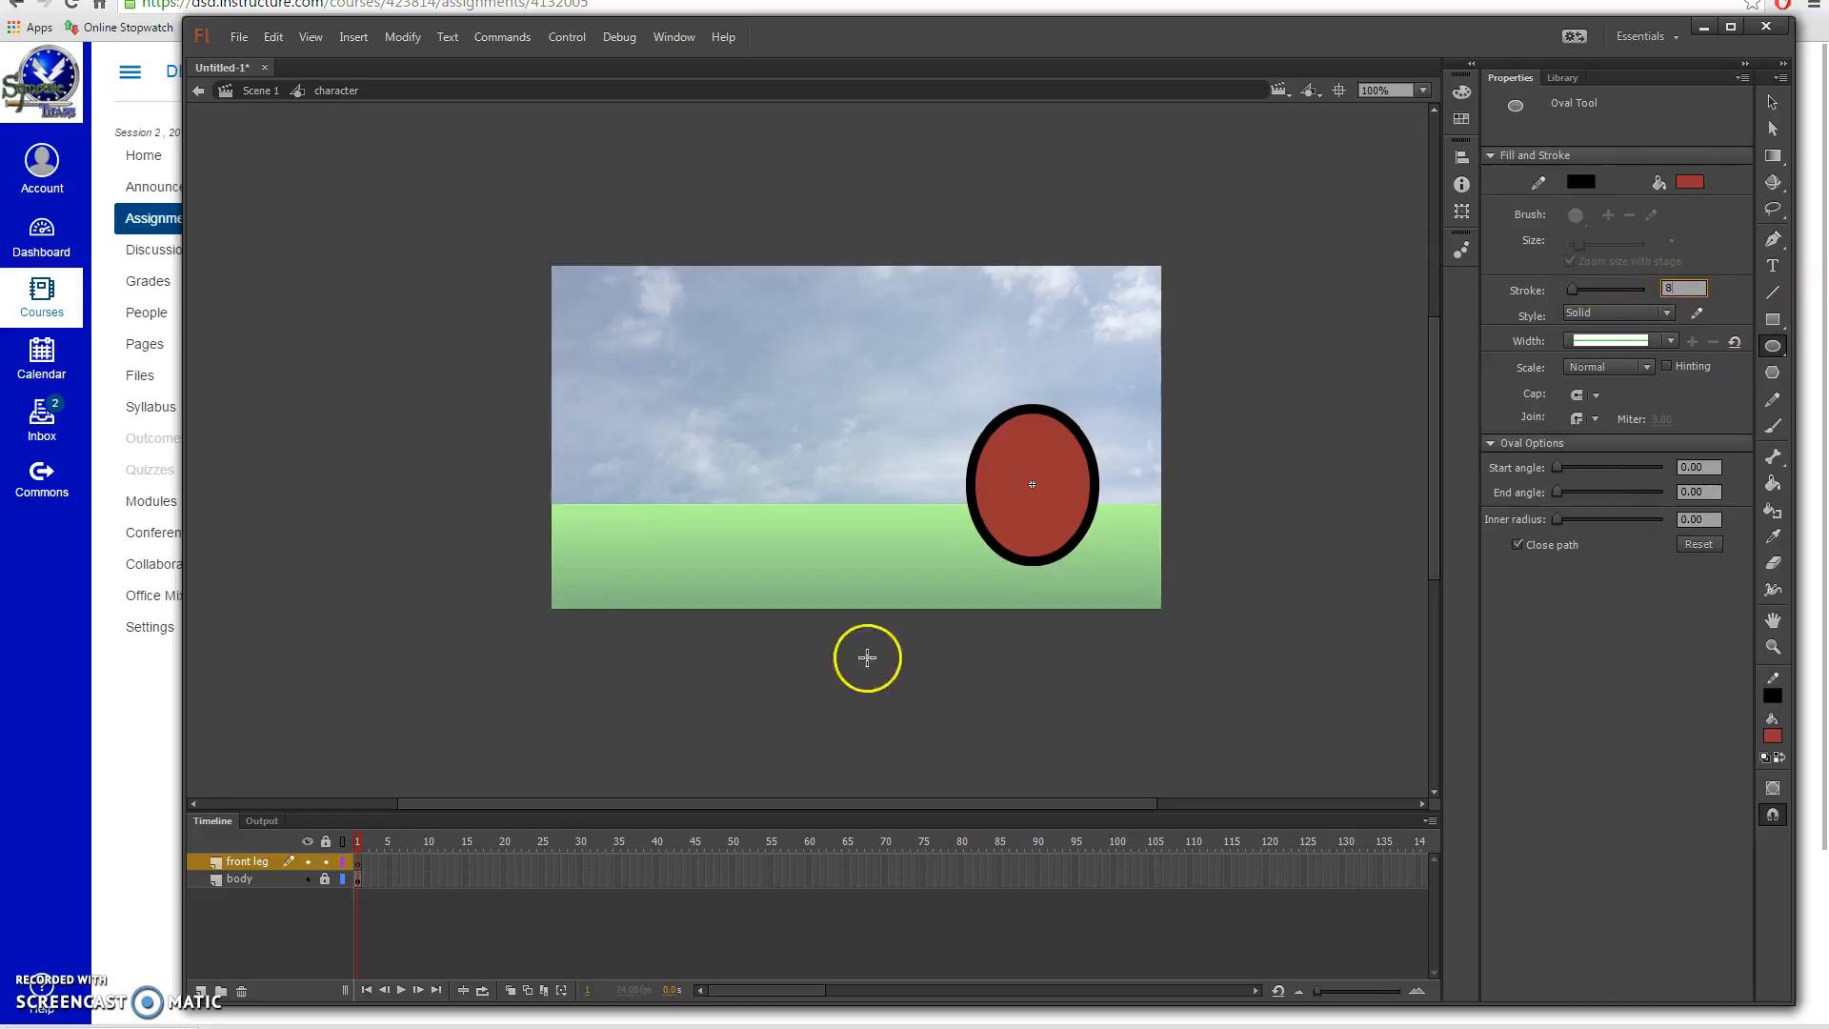
left_click_drag(1057, 519, 1104, 592)
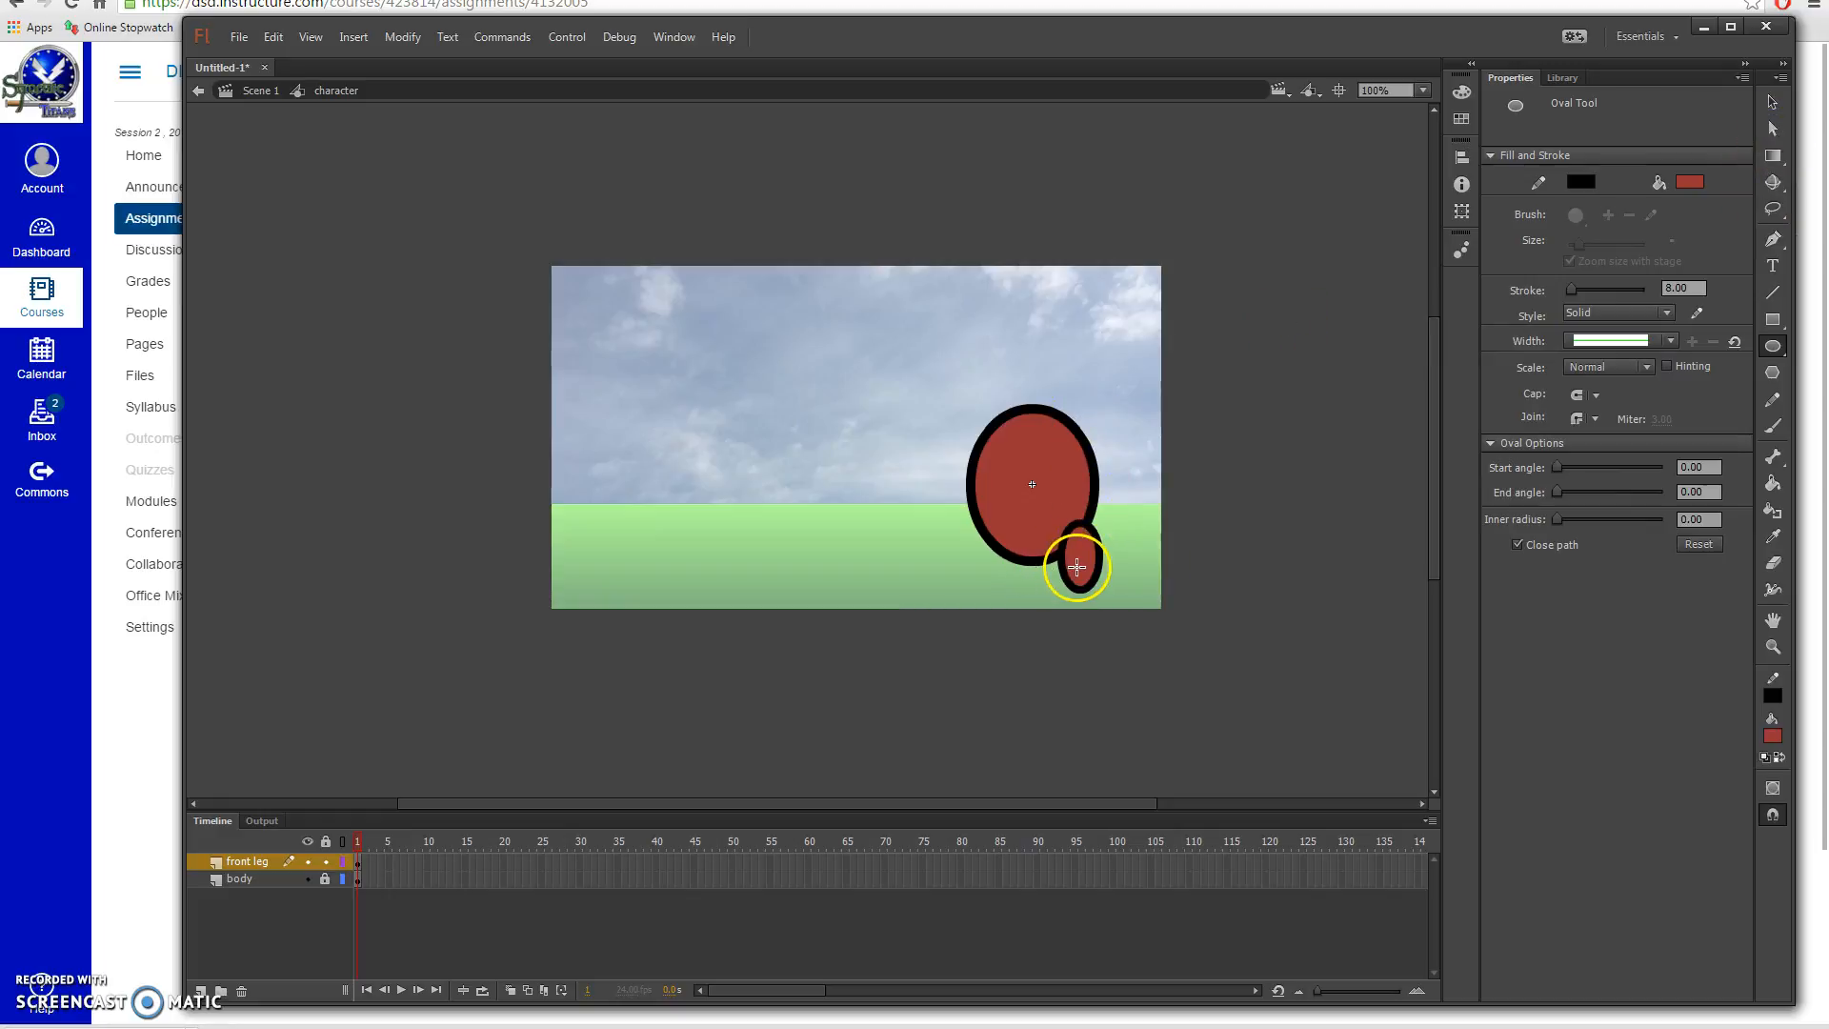
Step: Select the top part of the leg's outline that overlaps the body with the Lasso tool and delete it
scroll(1076, 567, "up", 5)
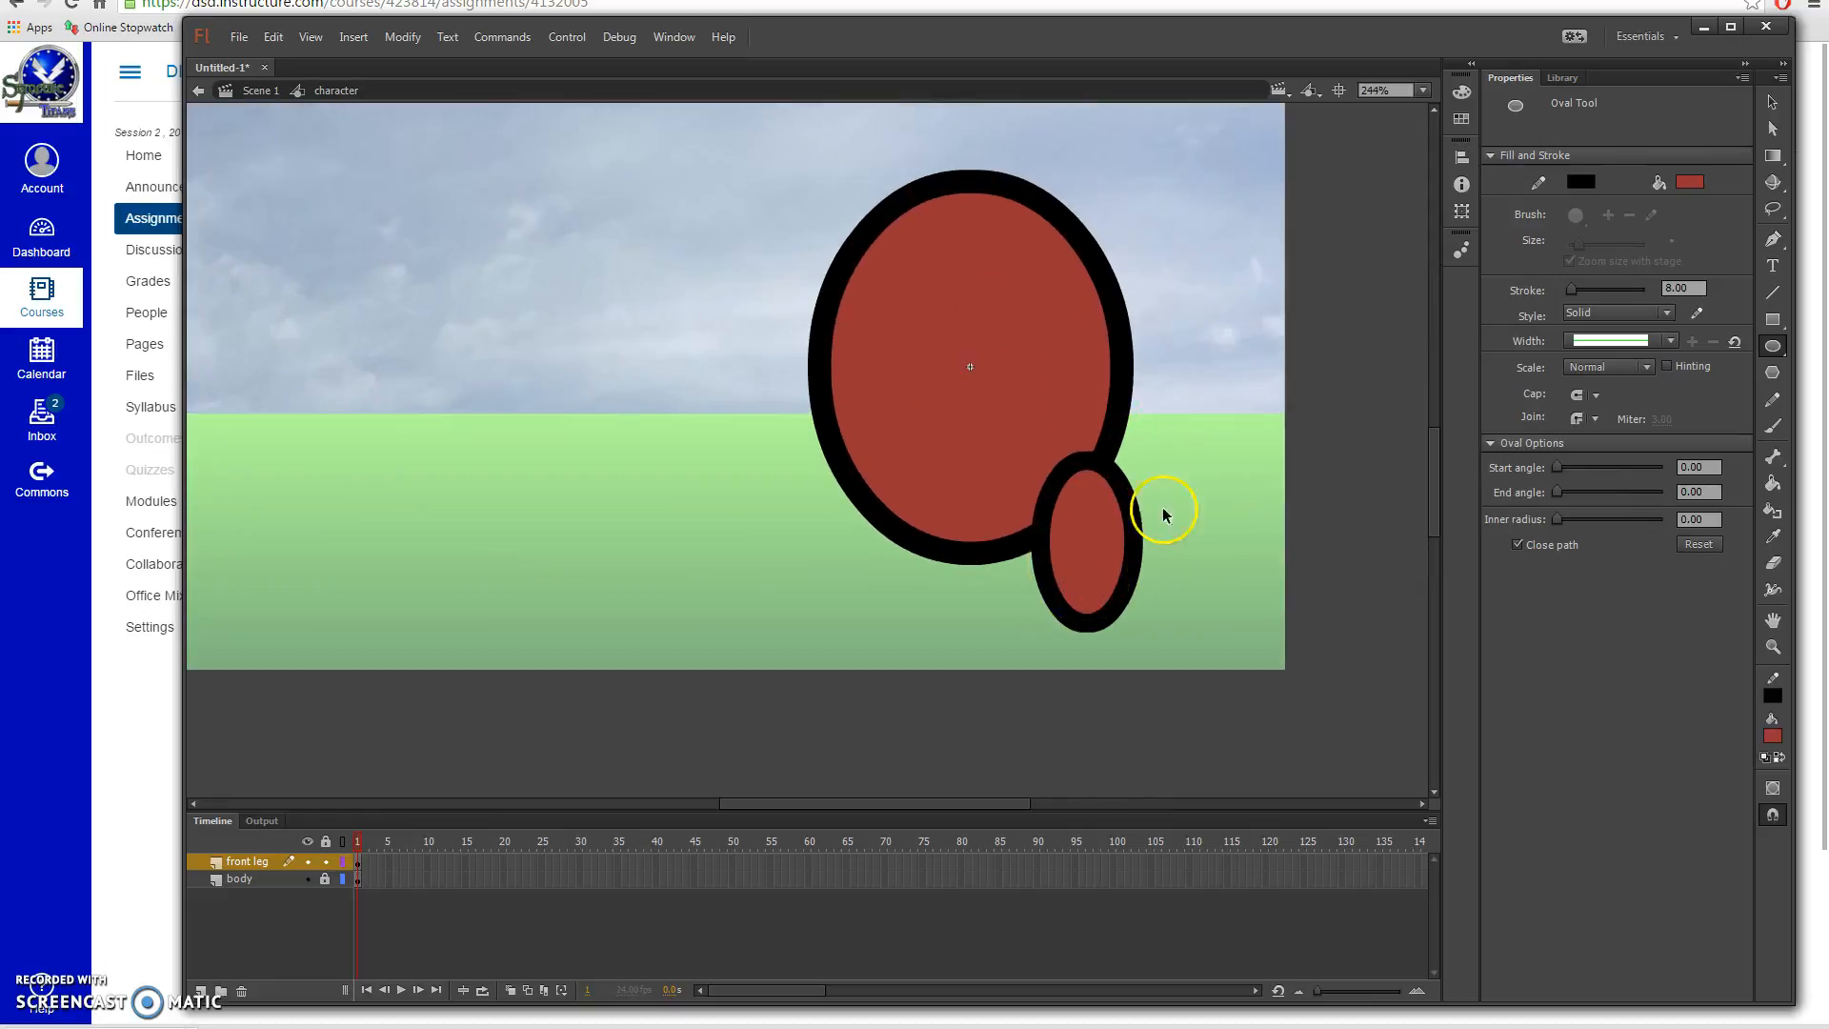
left_click(1771, 210)
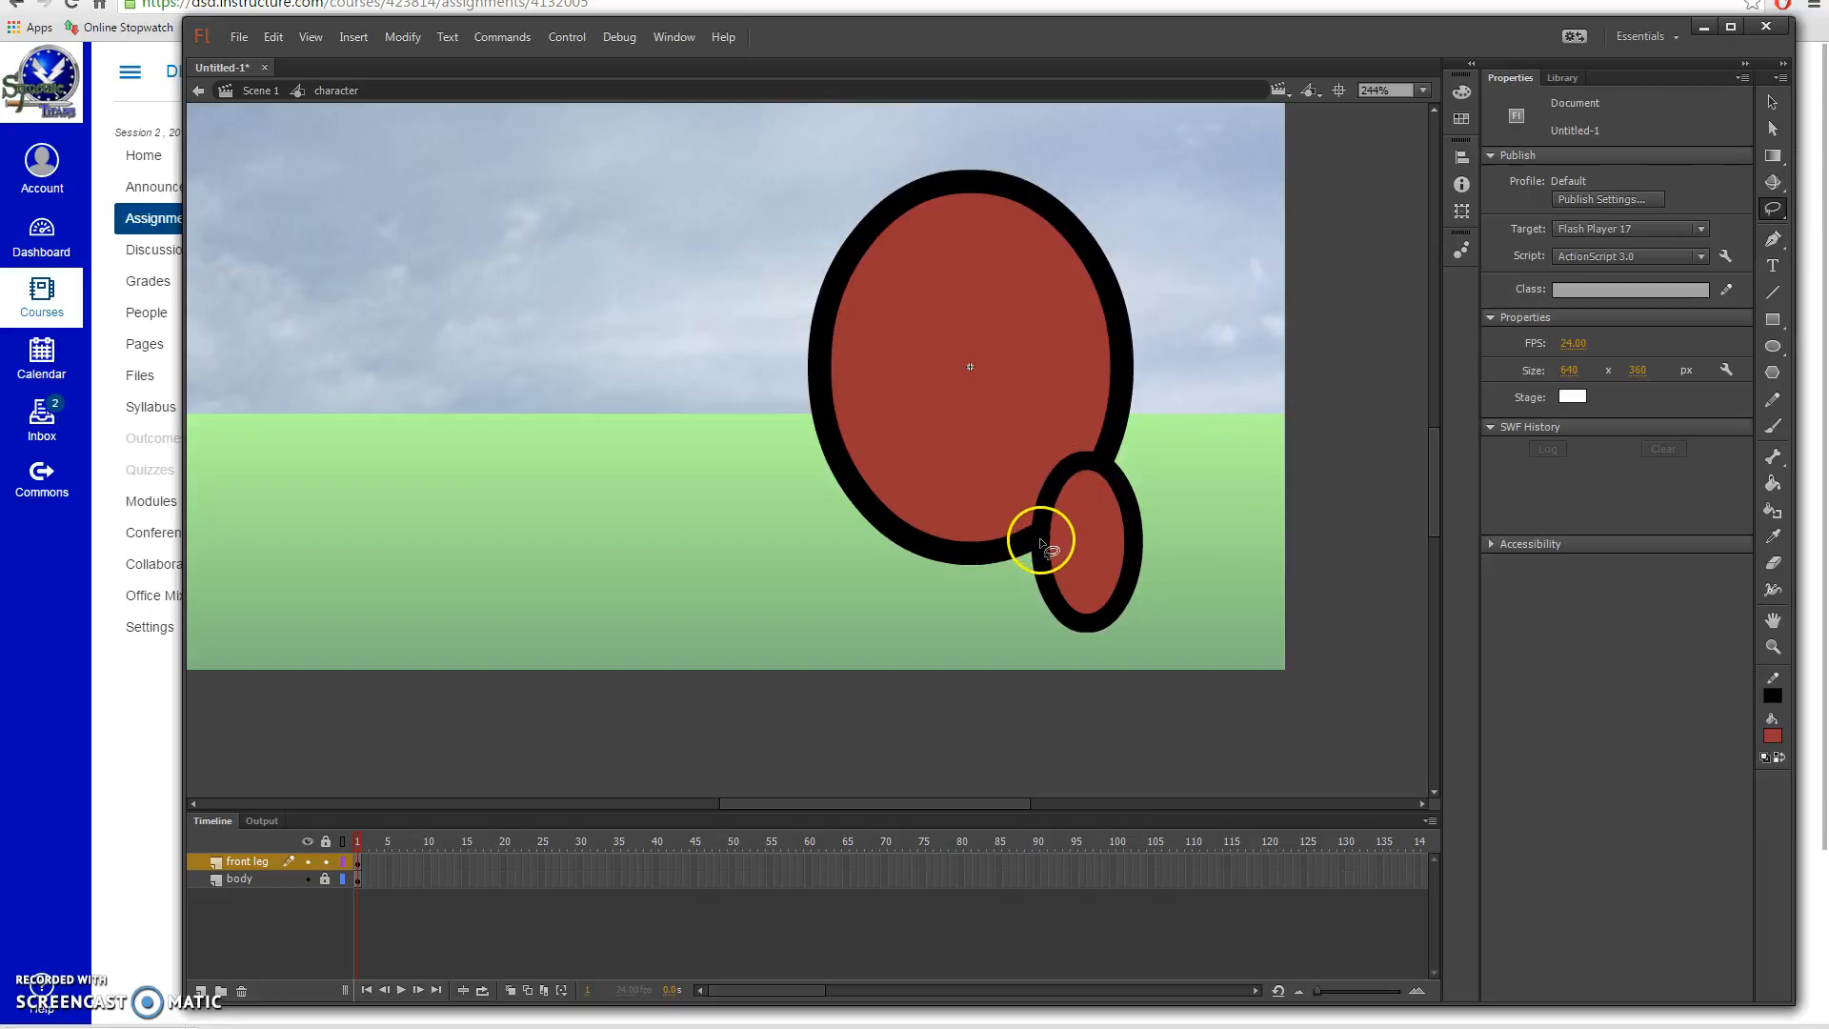
mouse_move(1041, 539)
left_mouse_down()
mouse_move(1048, 490)
mouse_move(1090, 457)
mouse_move(1105, 473)
left_mouse_up()
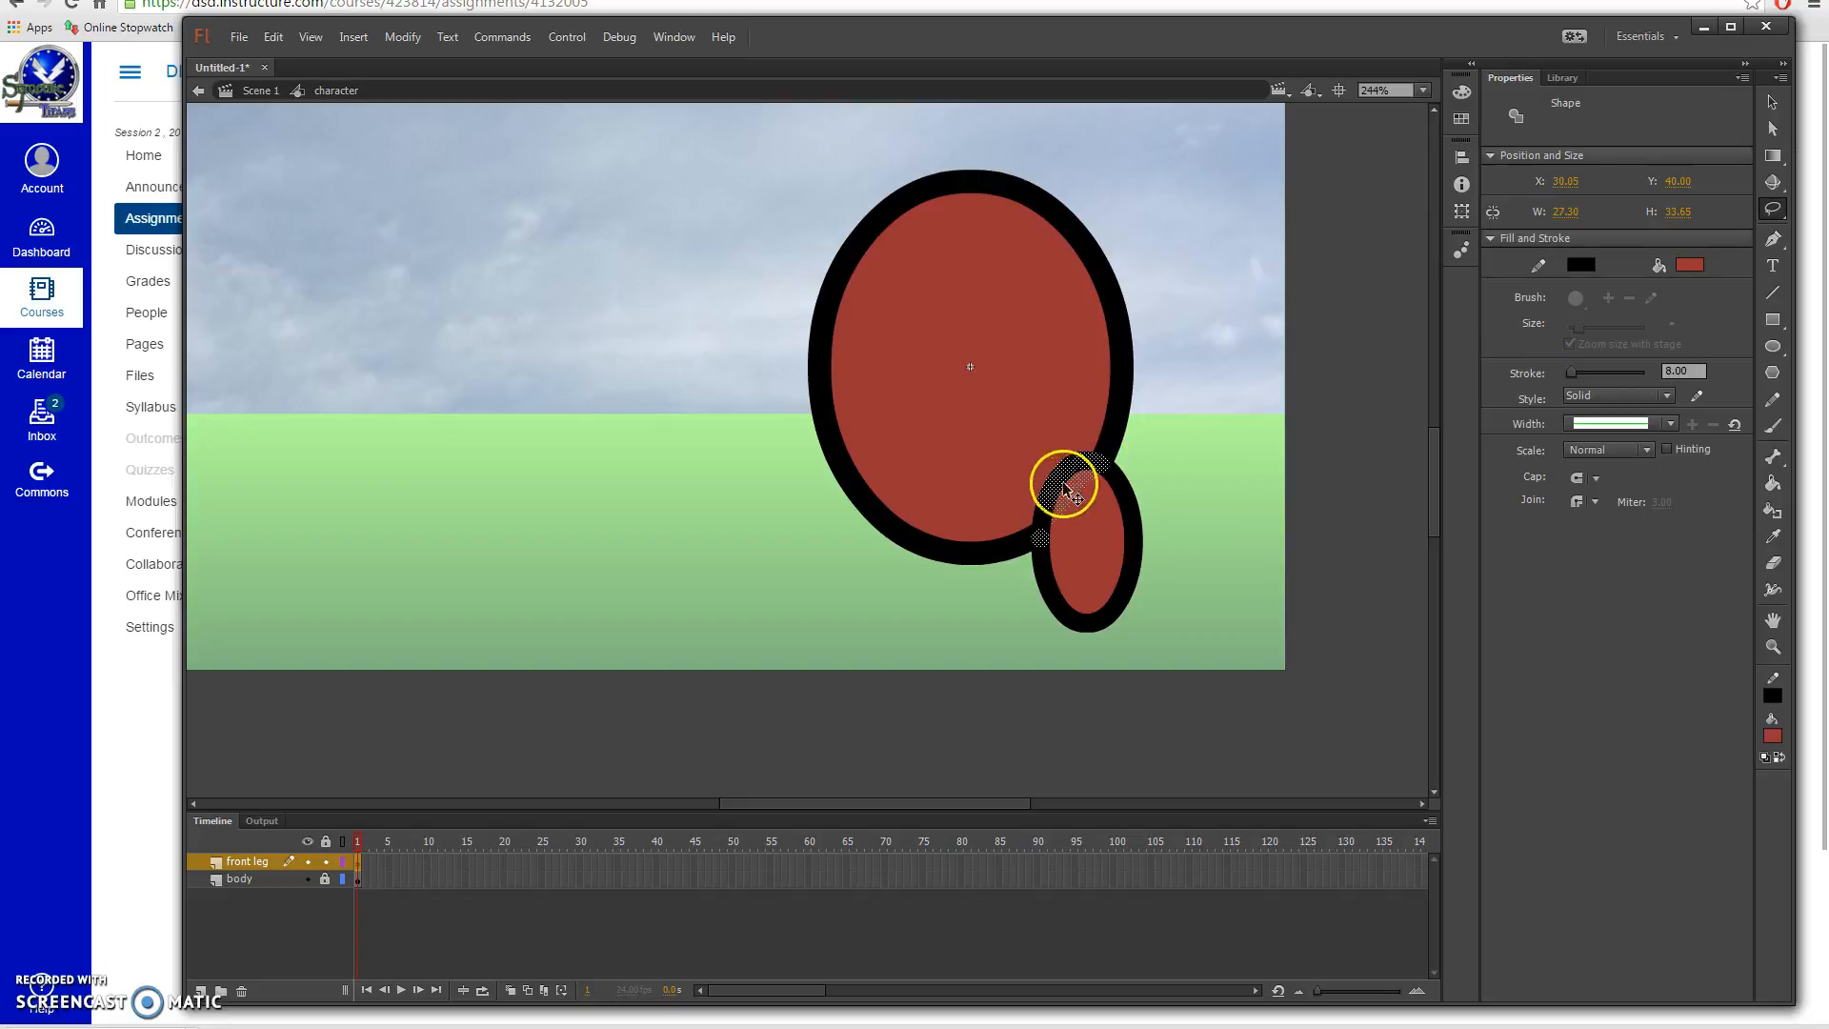
left_click(1032, 493)
left_click_drag(1032, 522, 1044, 526)
mouse_move(1101, 471)
left_mouse_down()
mouse_move(1074, 445)
mouse_move(1041, 468)
mouse_move(1032, 519)
left_mouse_up()
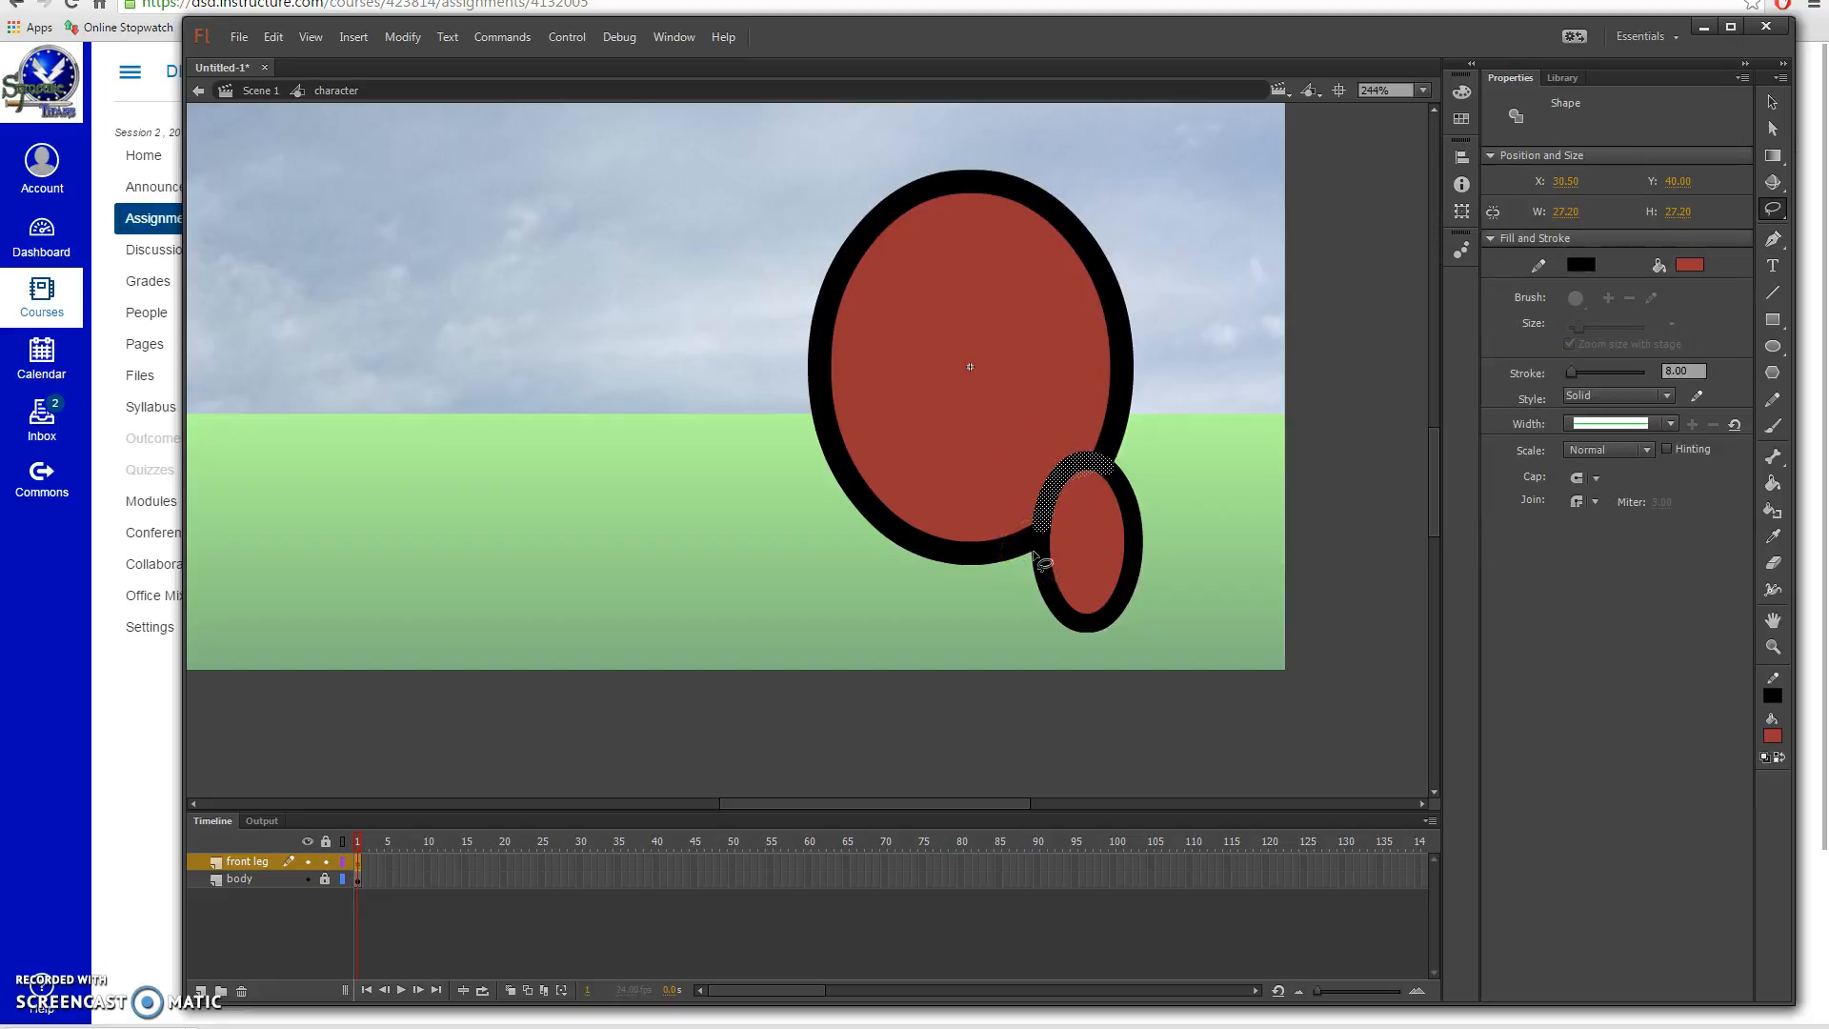
key("Delete")
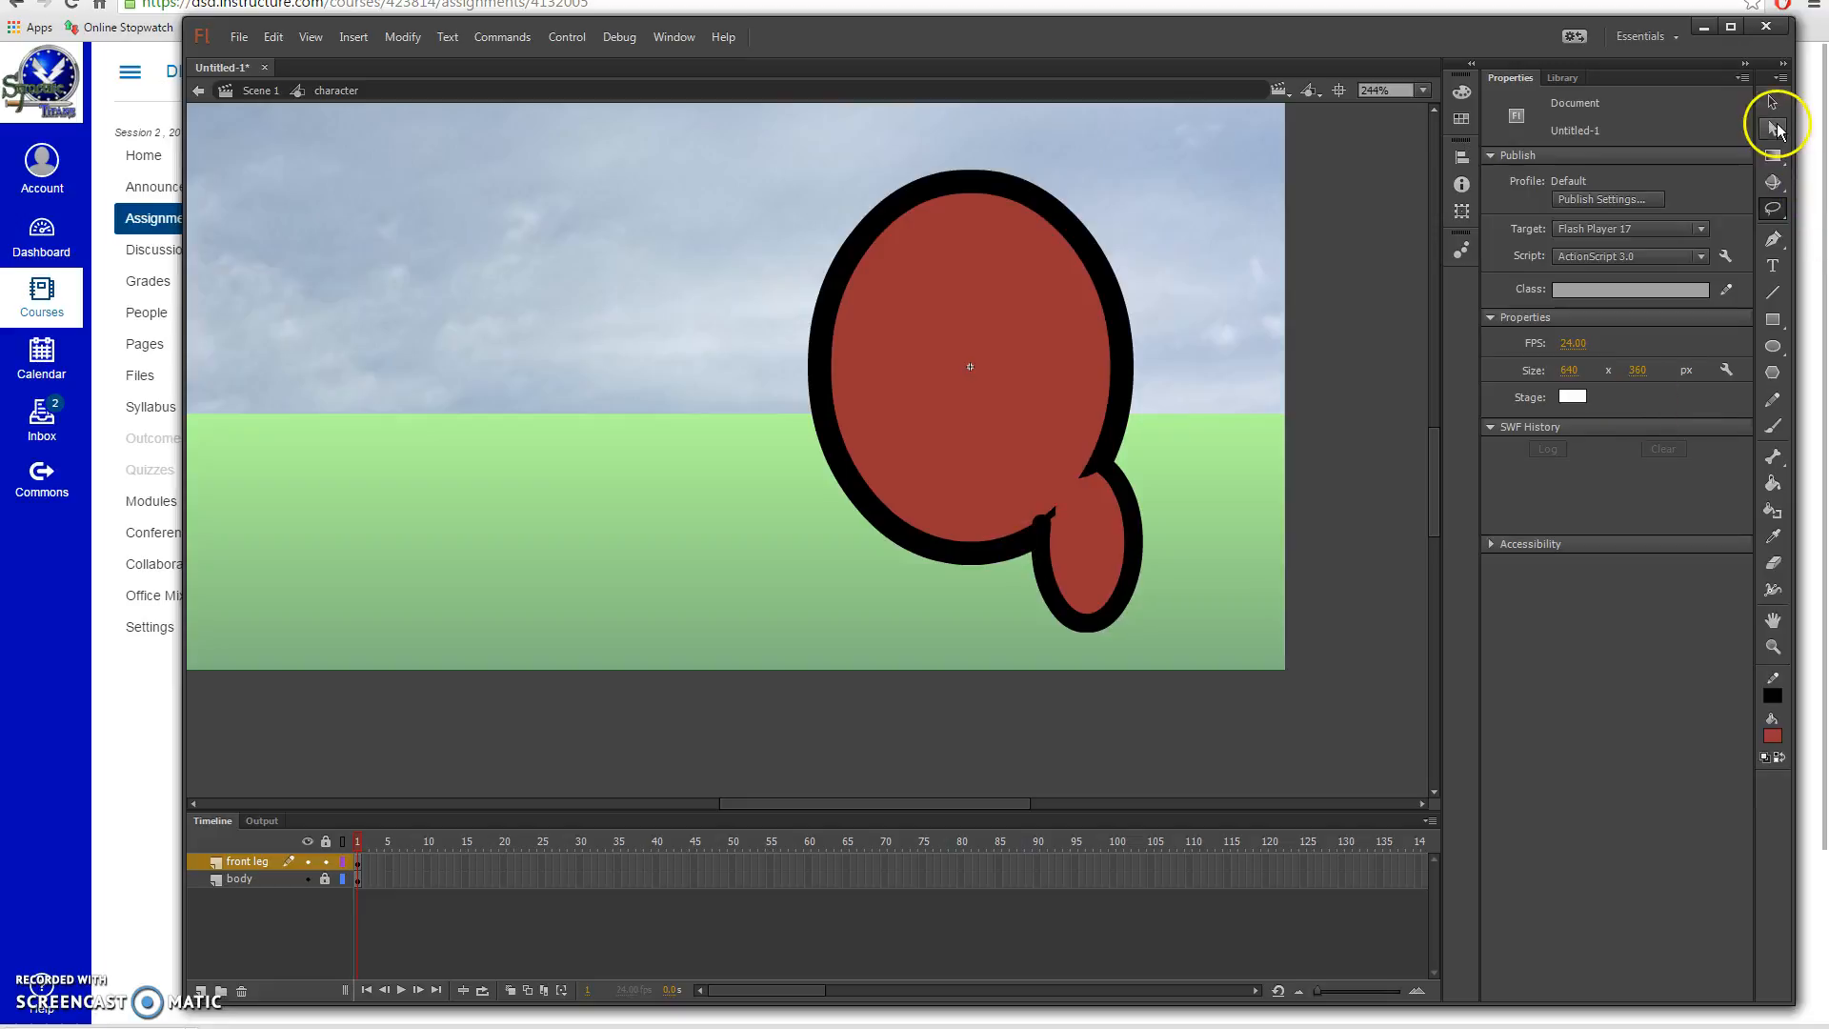
Step: Move the whole leg slightly left so its open top end blends into the body's lower right edge
left_click(1774, 101)
double_click(1105, 536)
left_click_drag(1105, 533, 1091, 524)
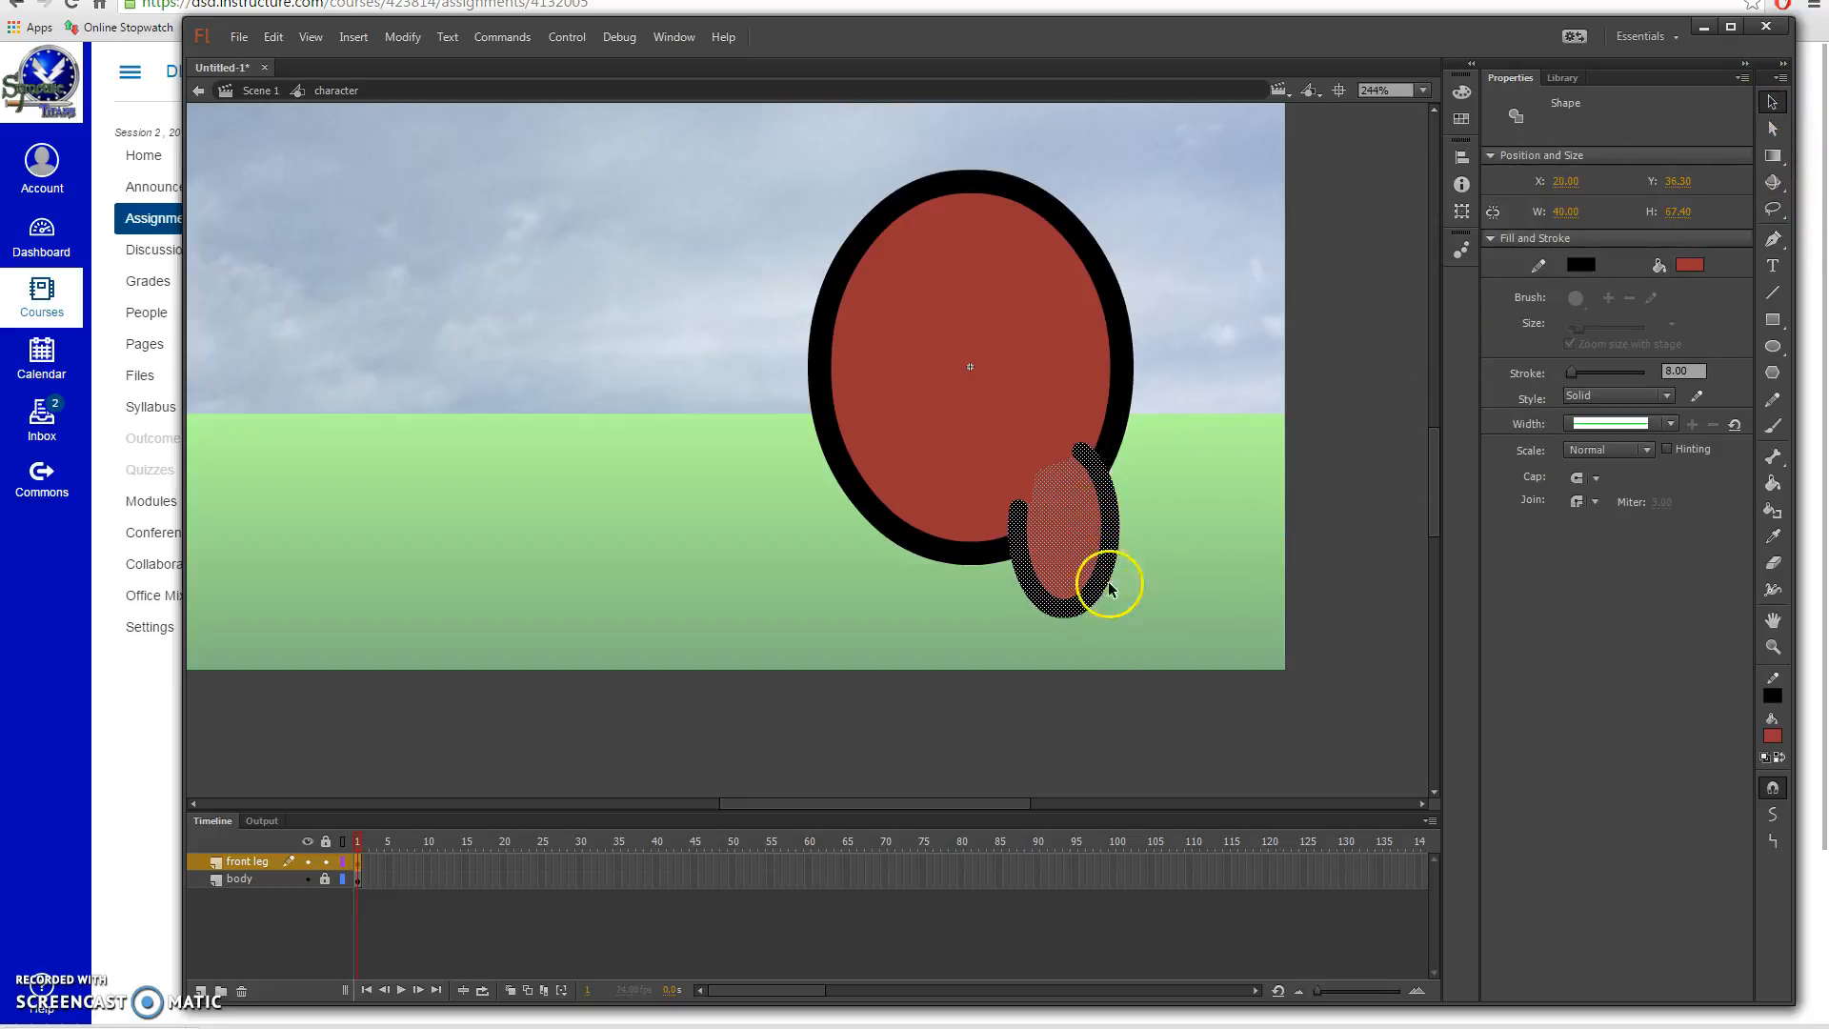
left_click(1156, 597)
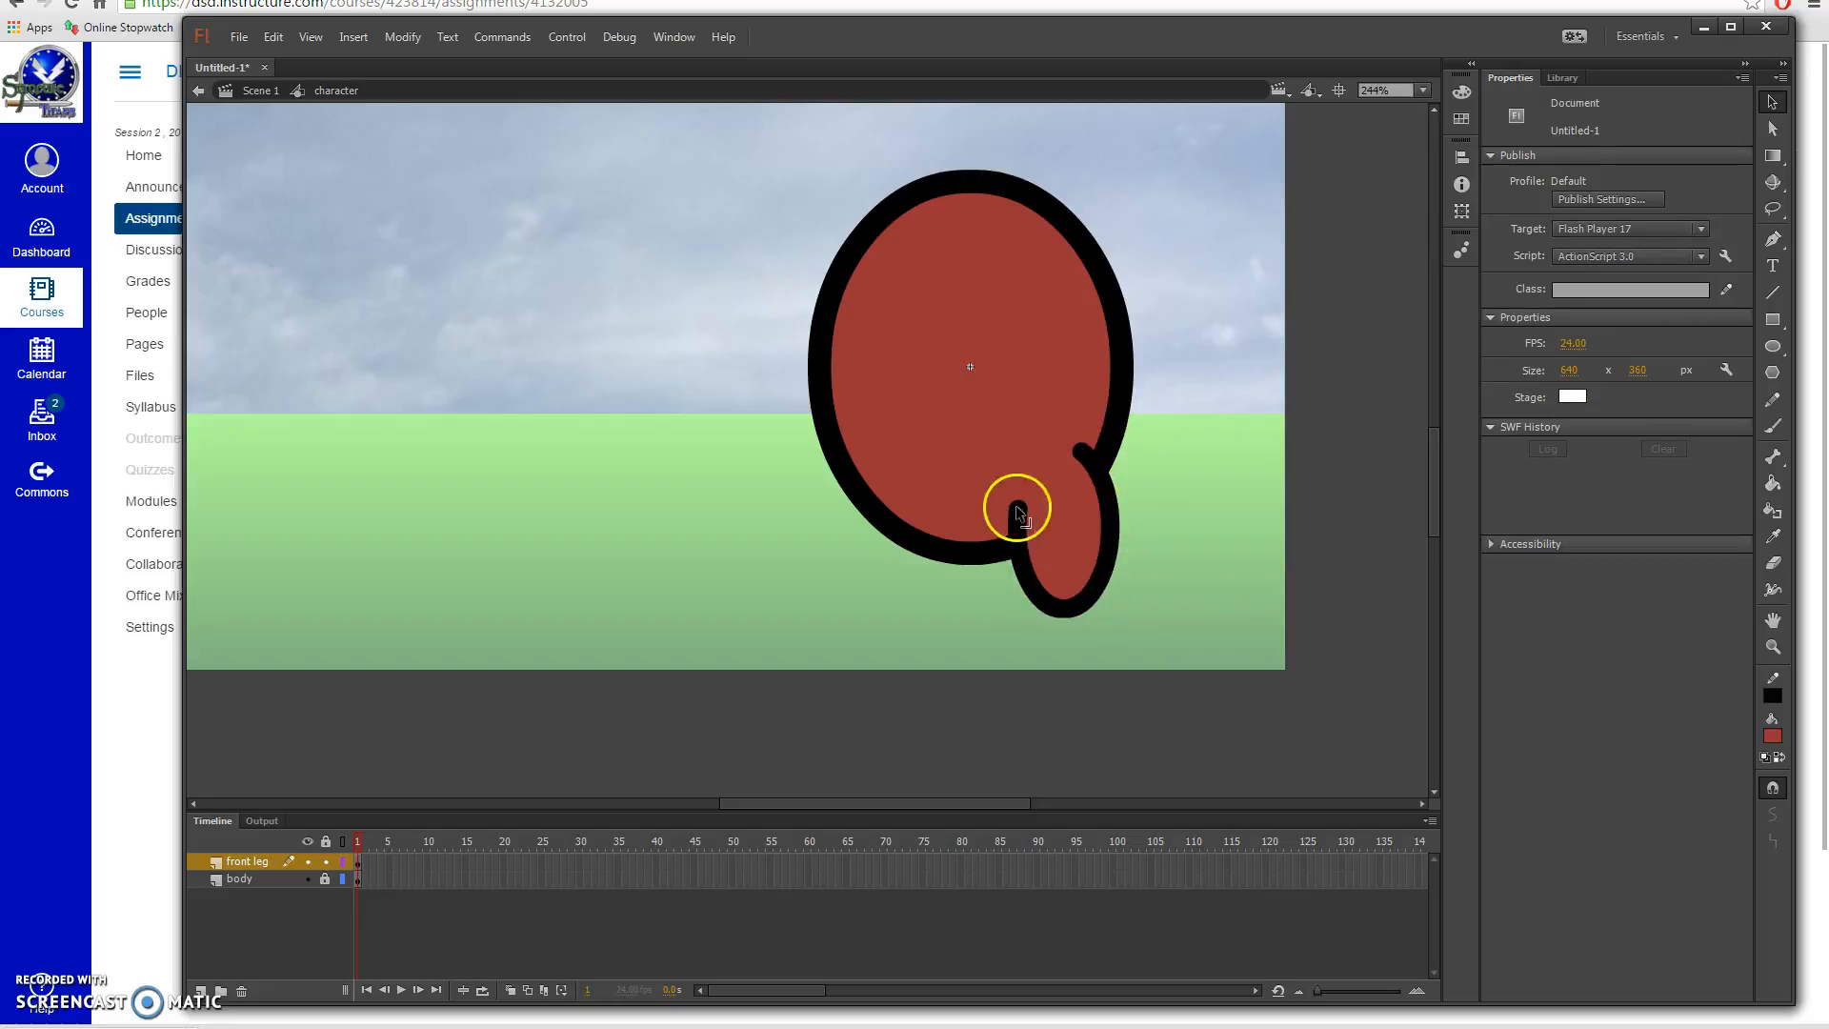
double_click(1074, 543)
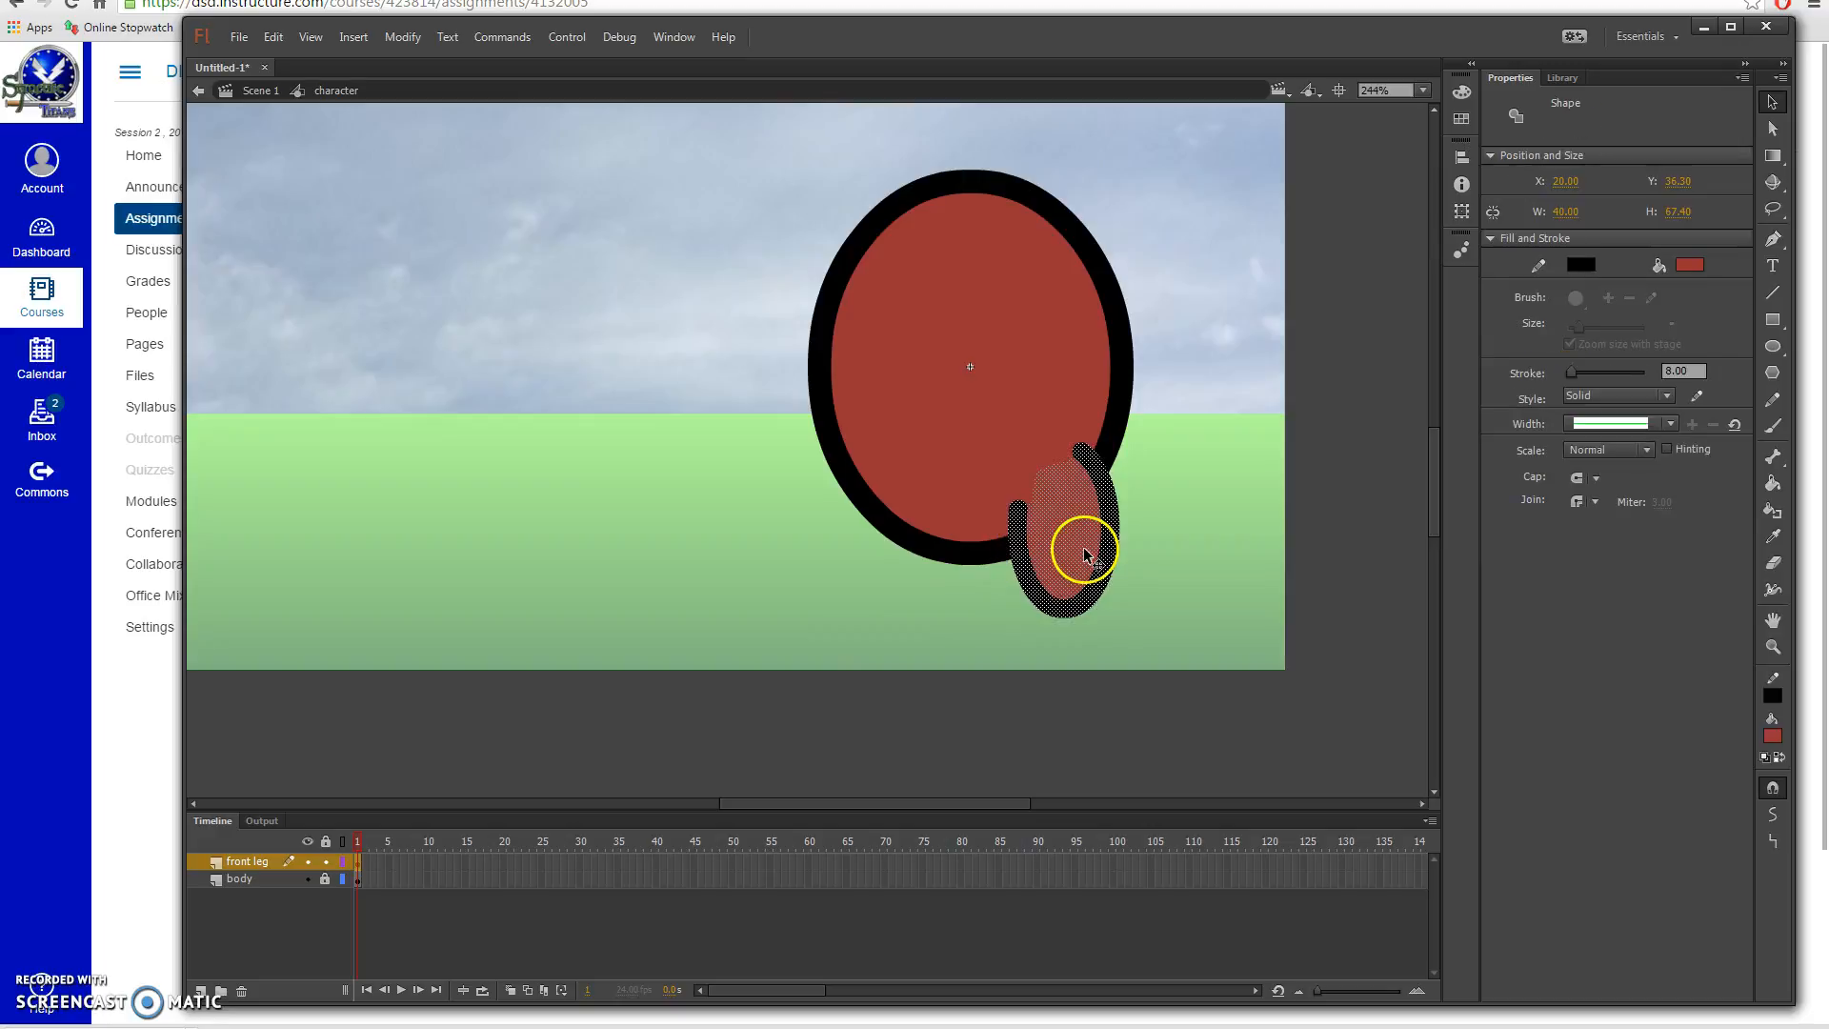
left_click_drag(1074, 545, 1083, 568)
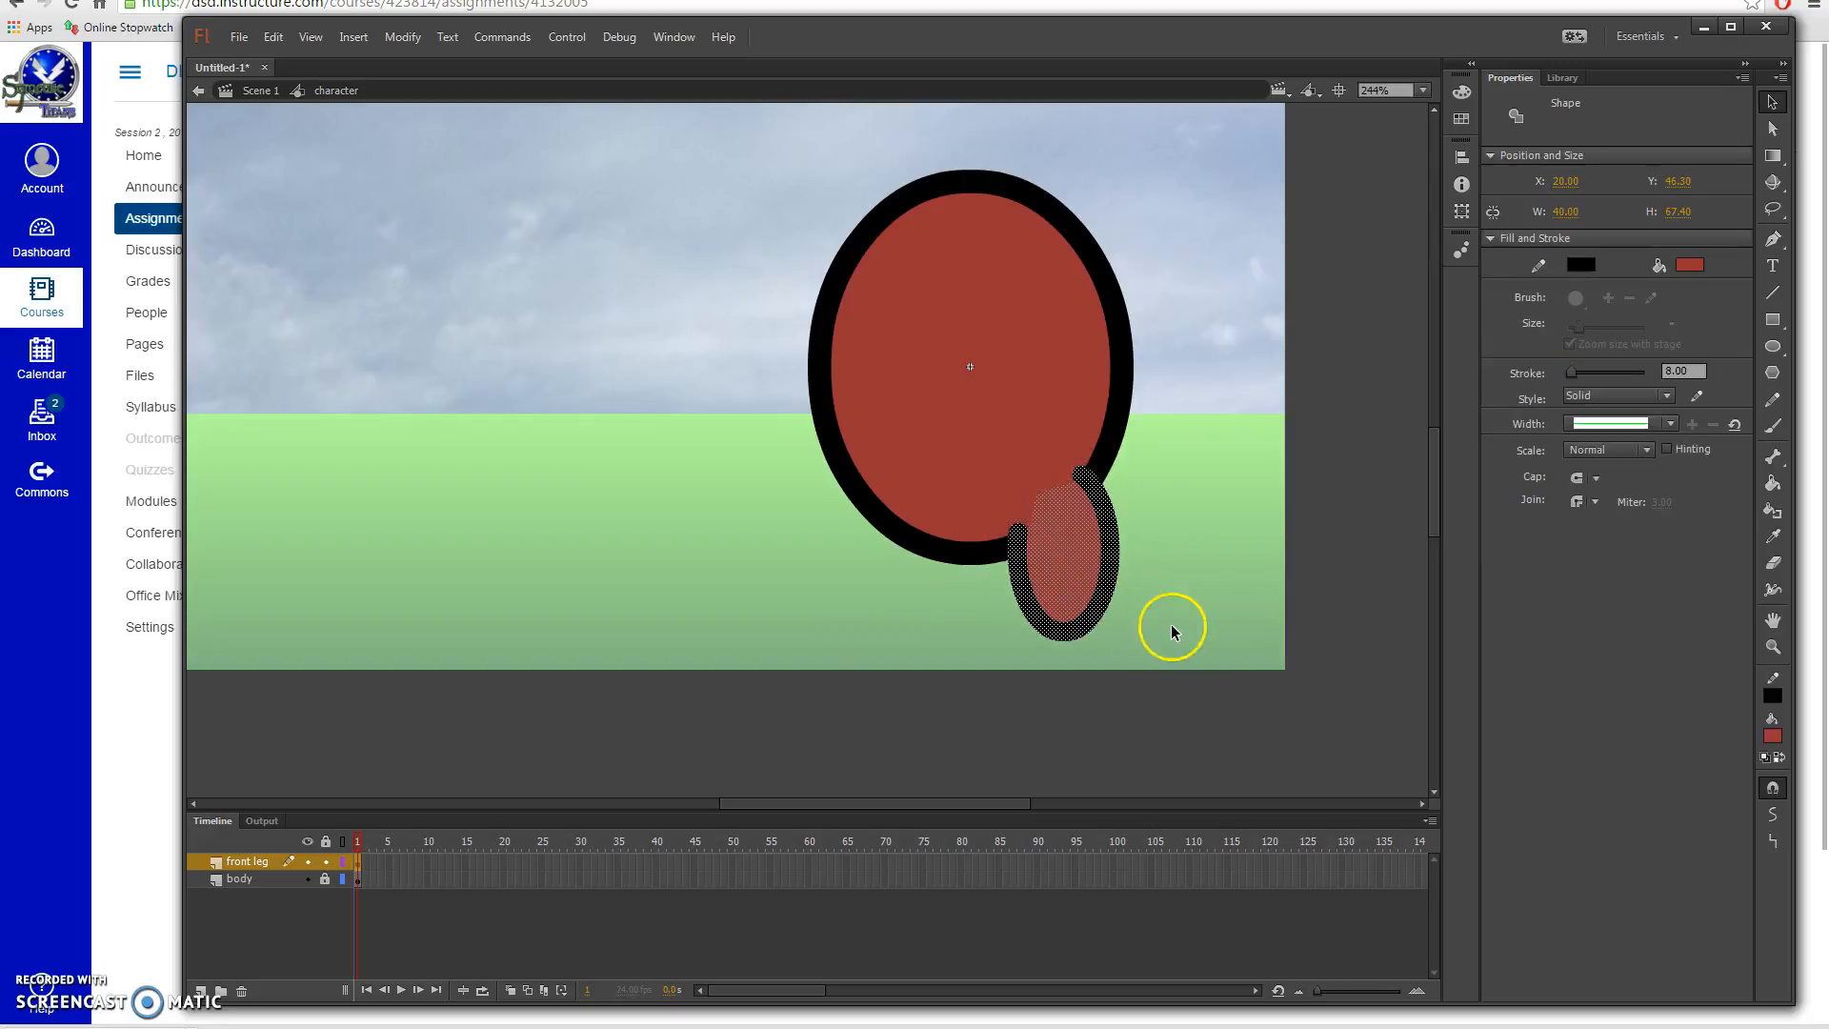
left_click(1225, 624)
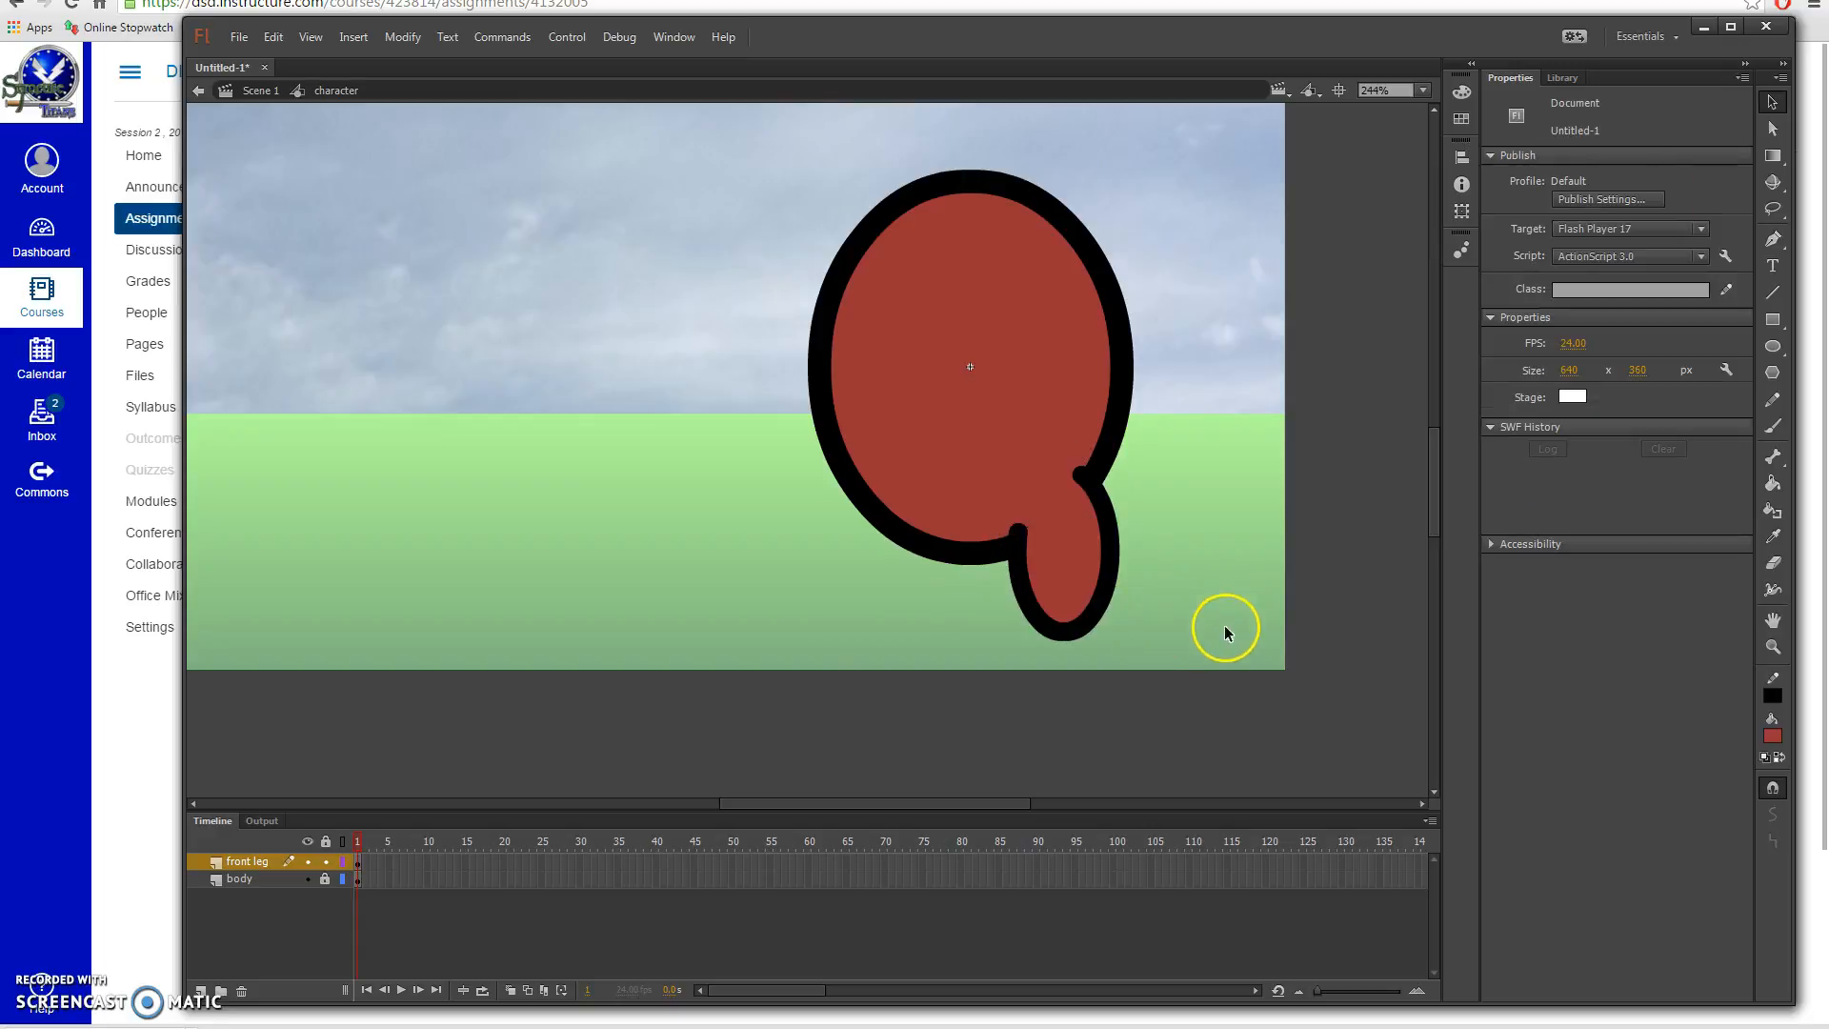
Step: Copy the whole front leg and add a layer named back leg above the front leg layer
left_click(1065, 565)
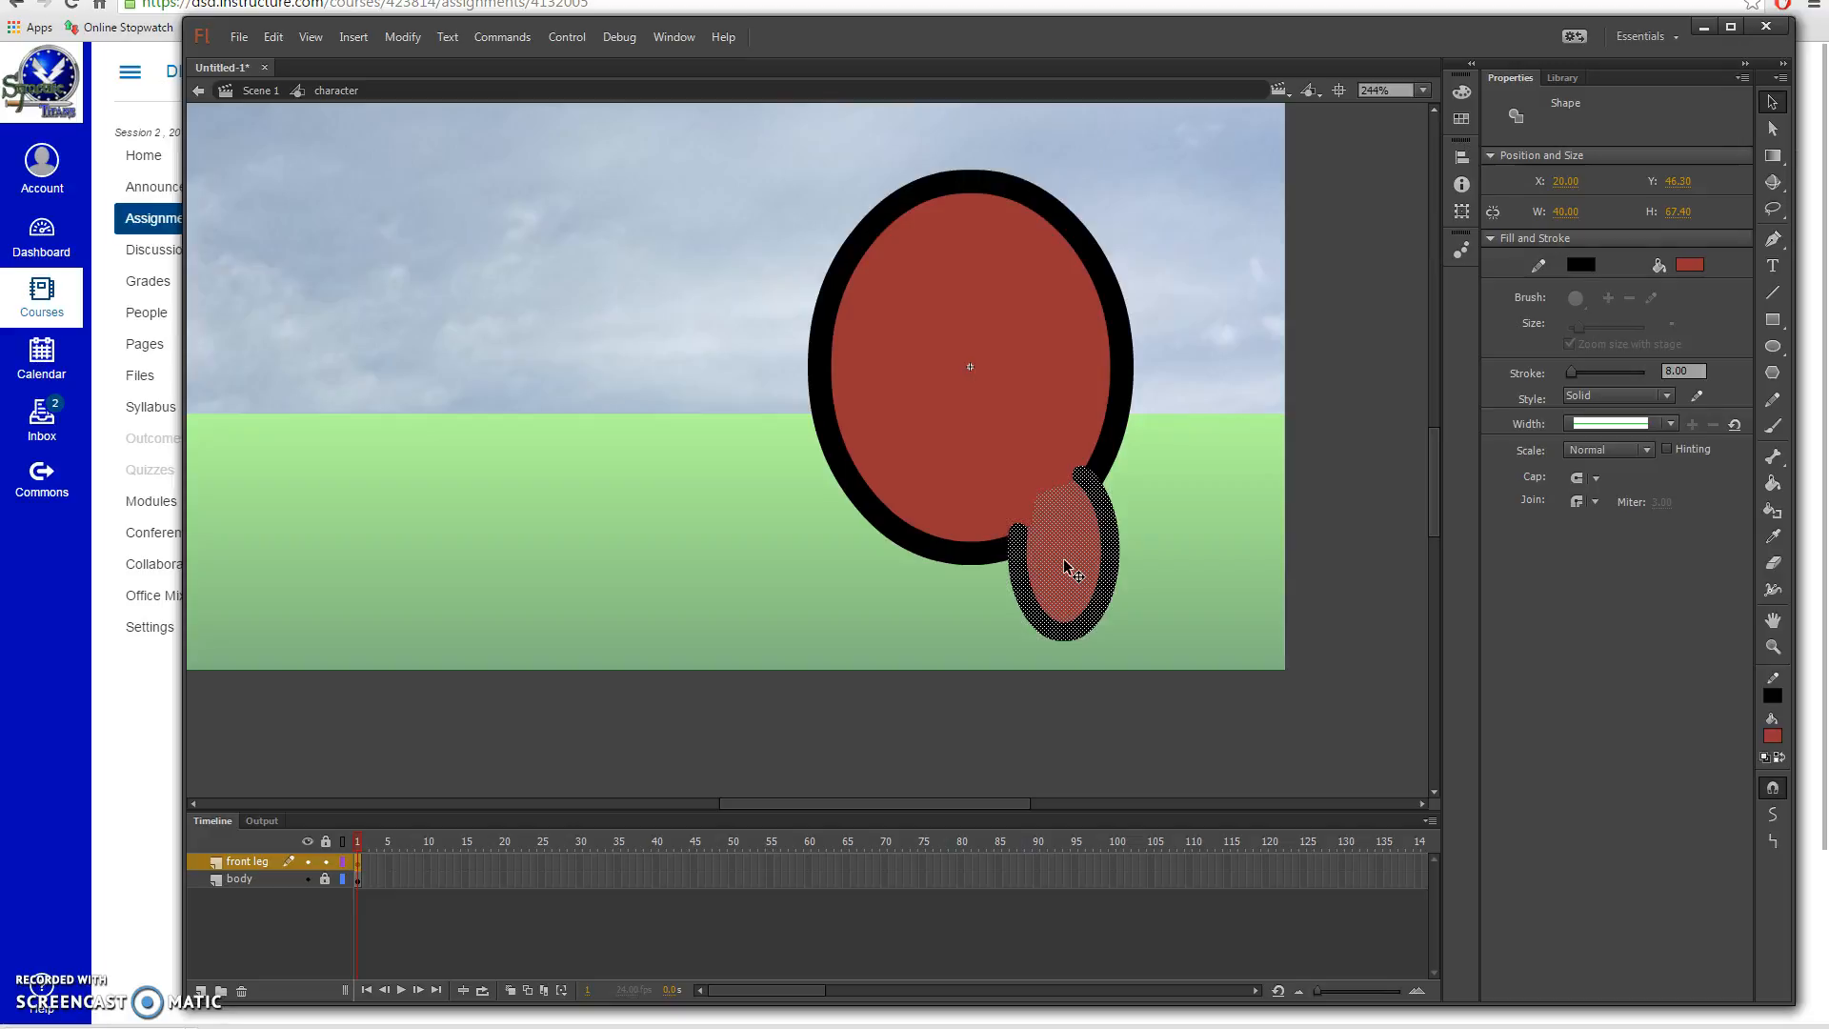
left_click(201, 992)
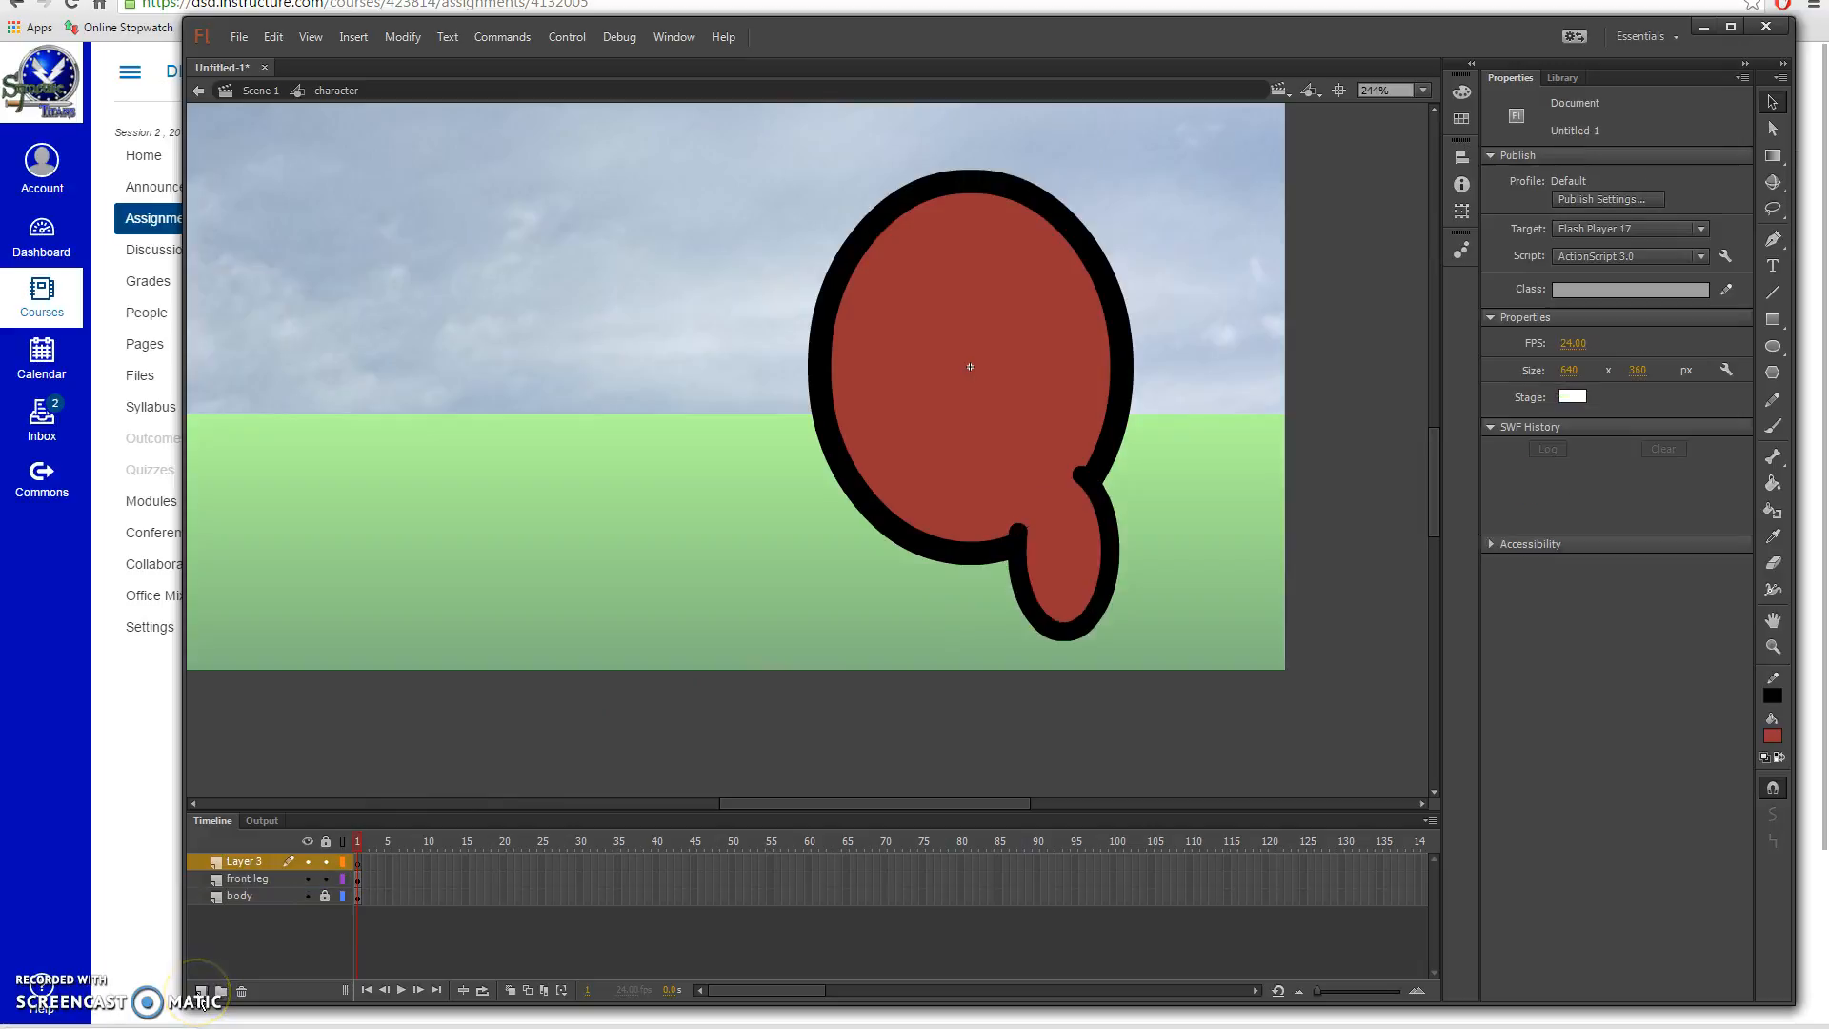
double_click(246, 861)
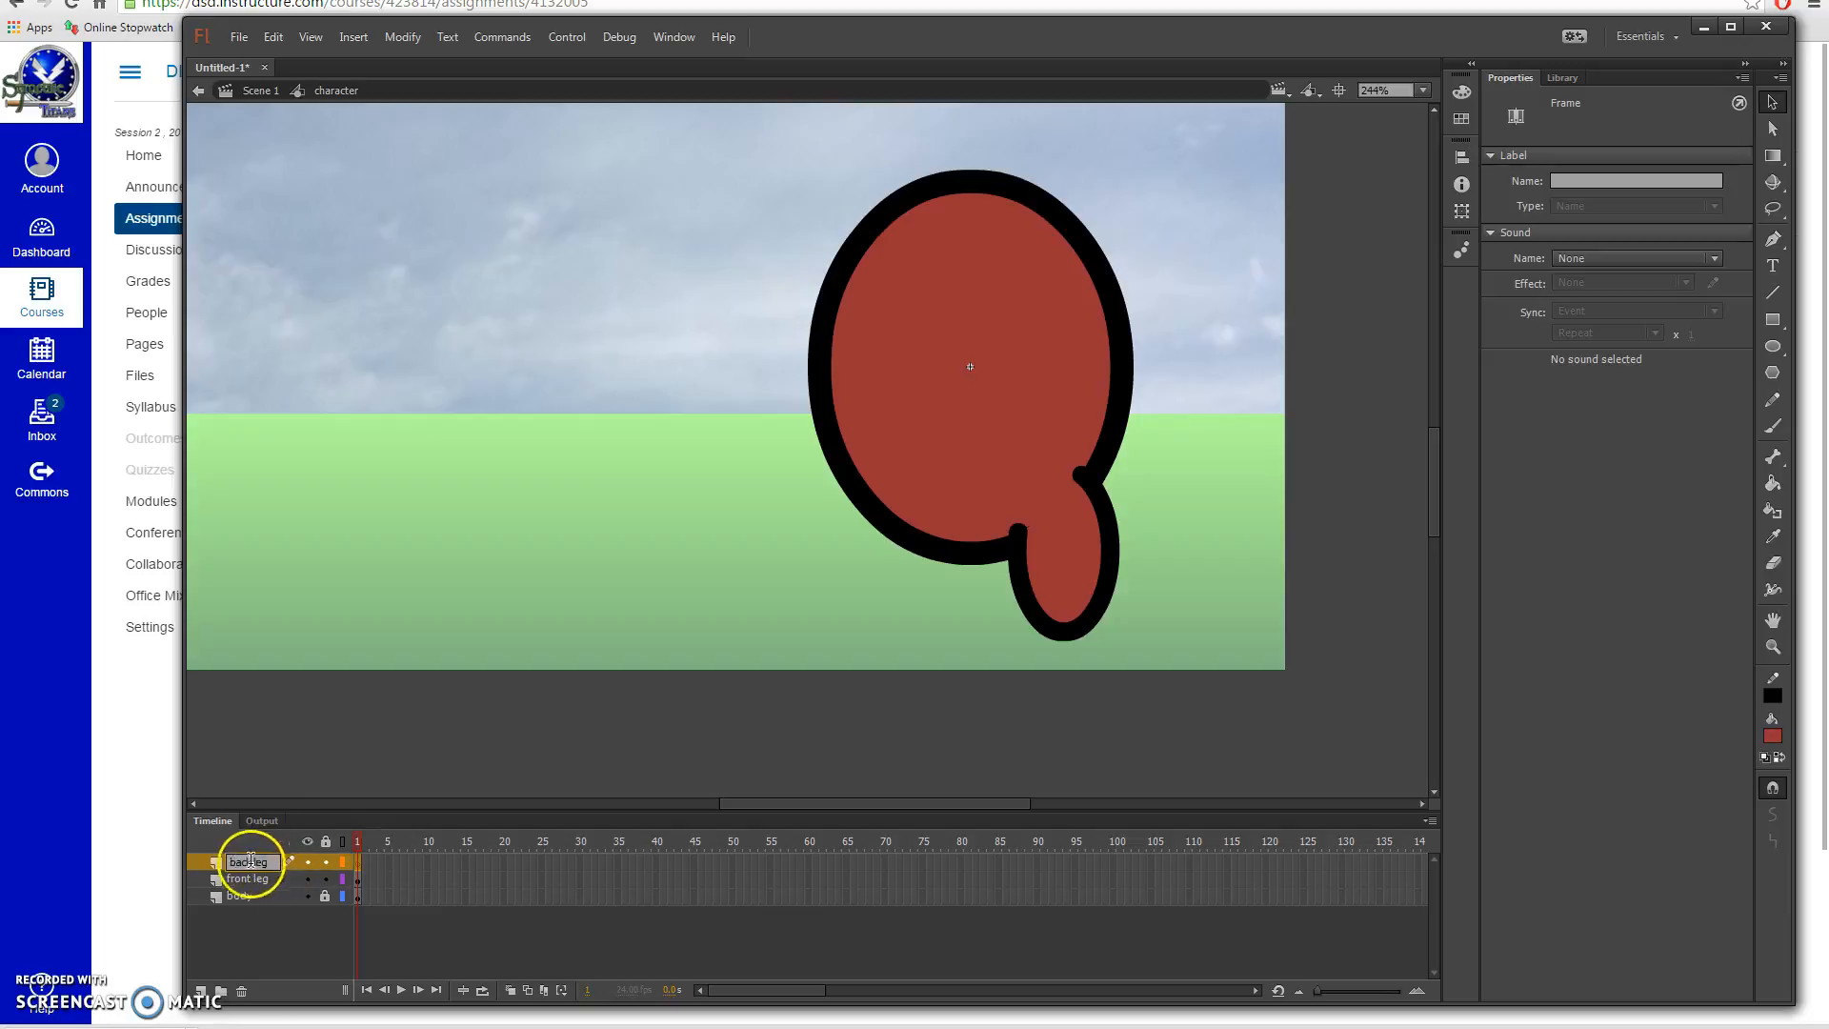
left_click(219, 865)
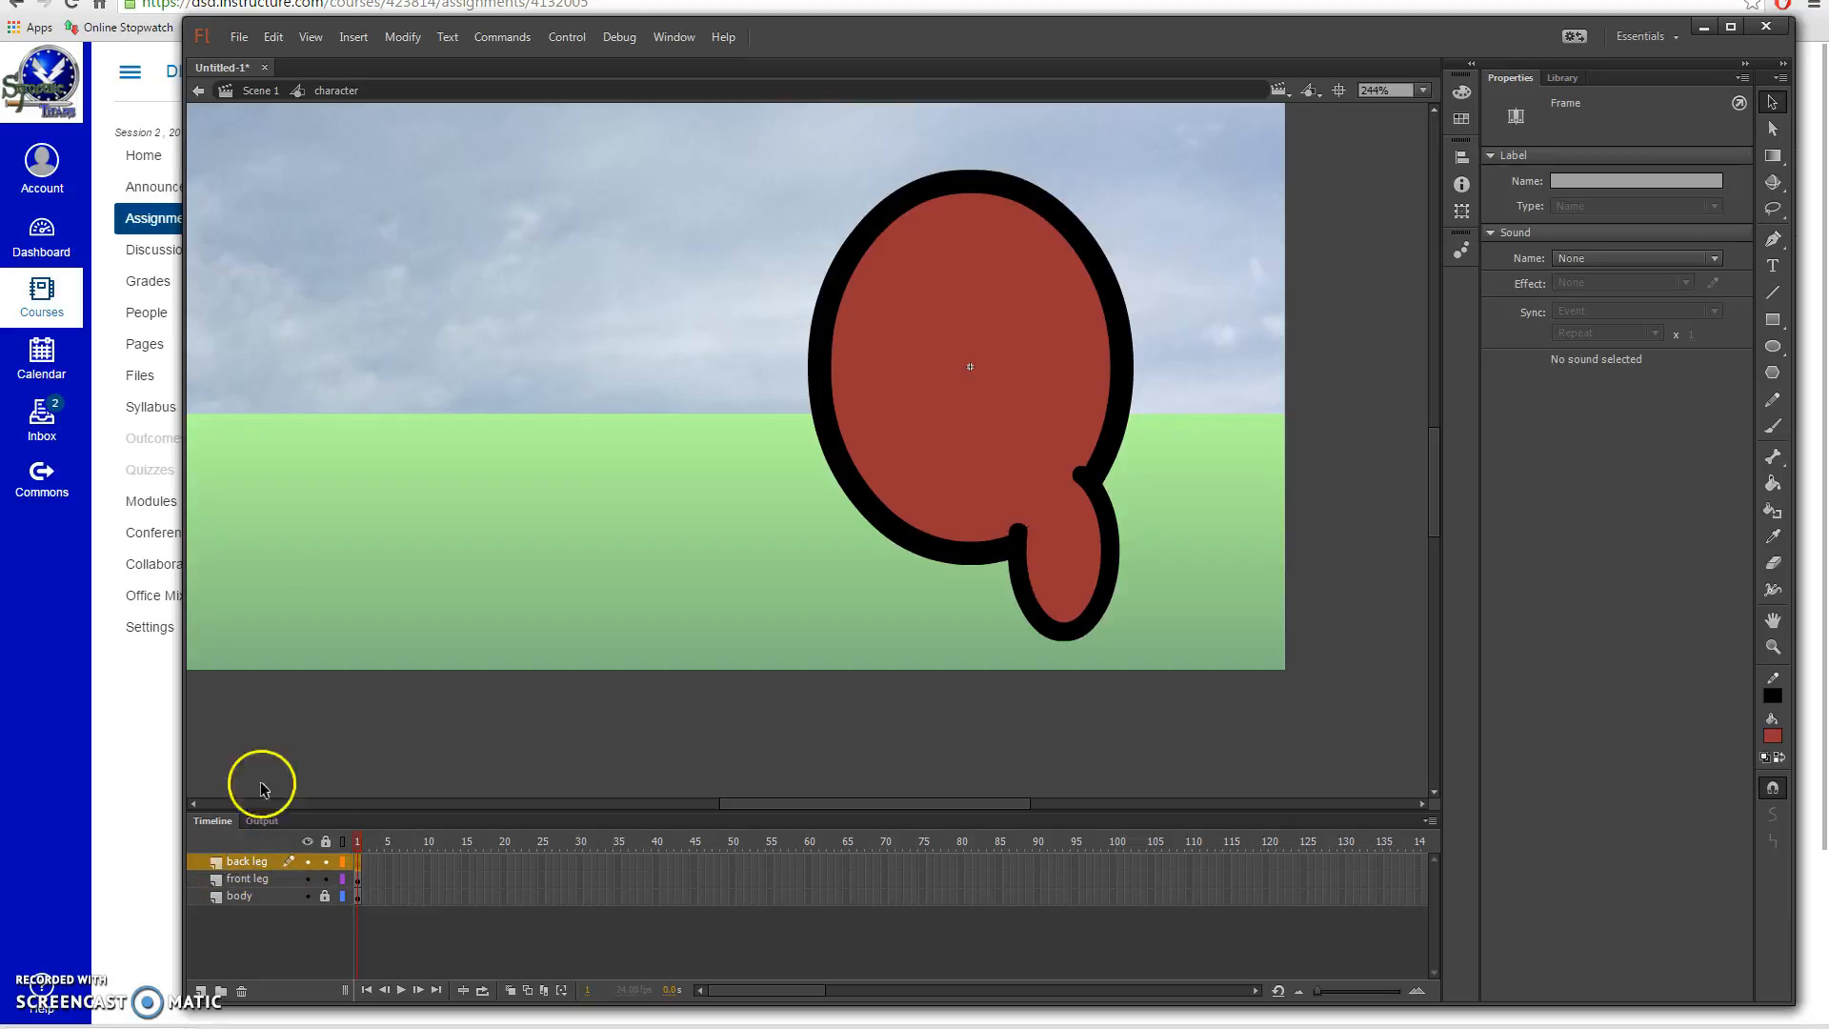
Step: Paste the copied leg onto the back leg layer
left_click(274, 39)
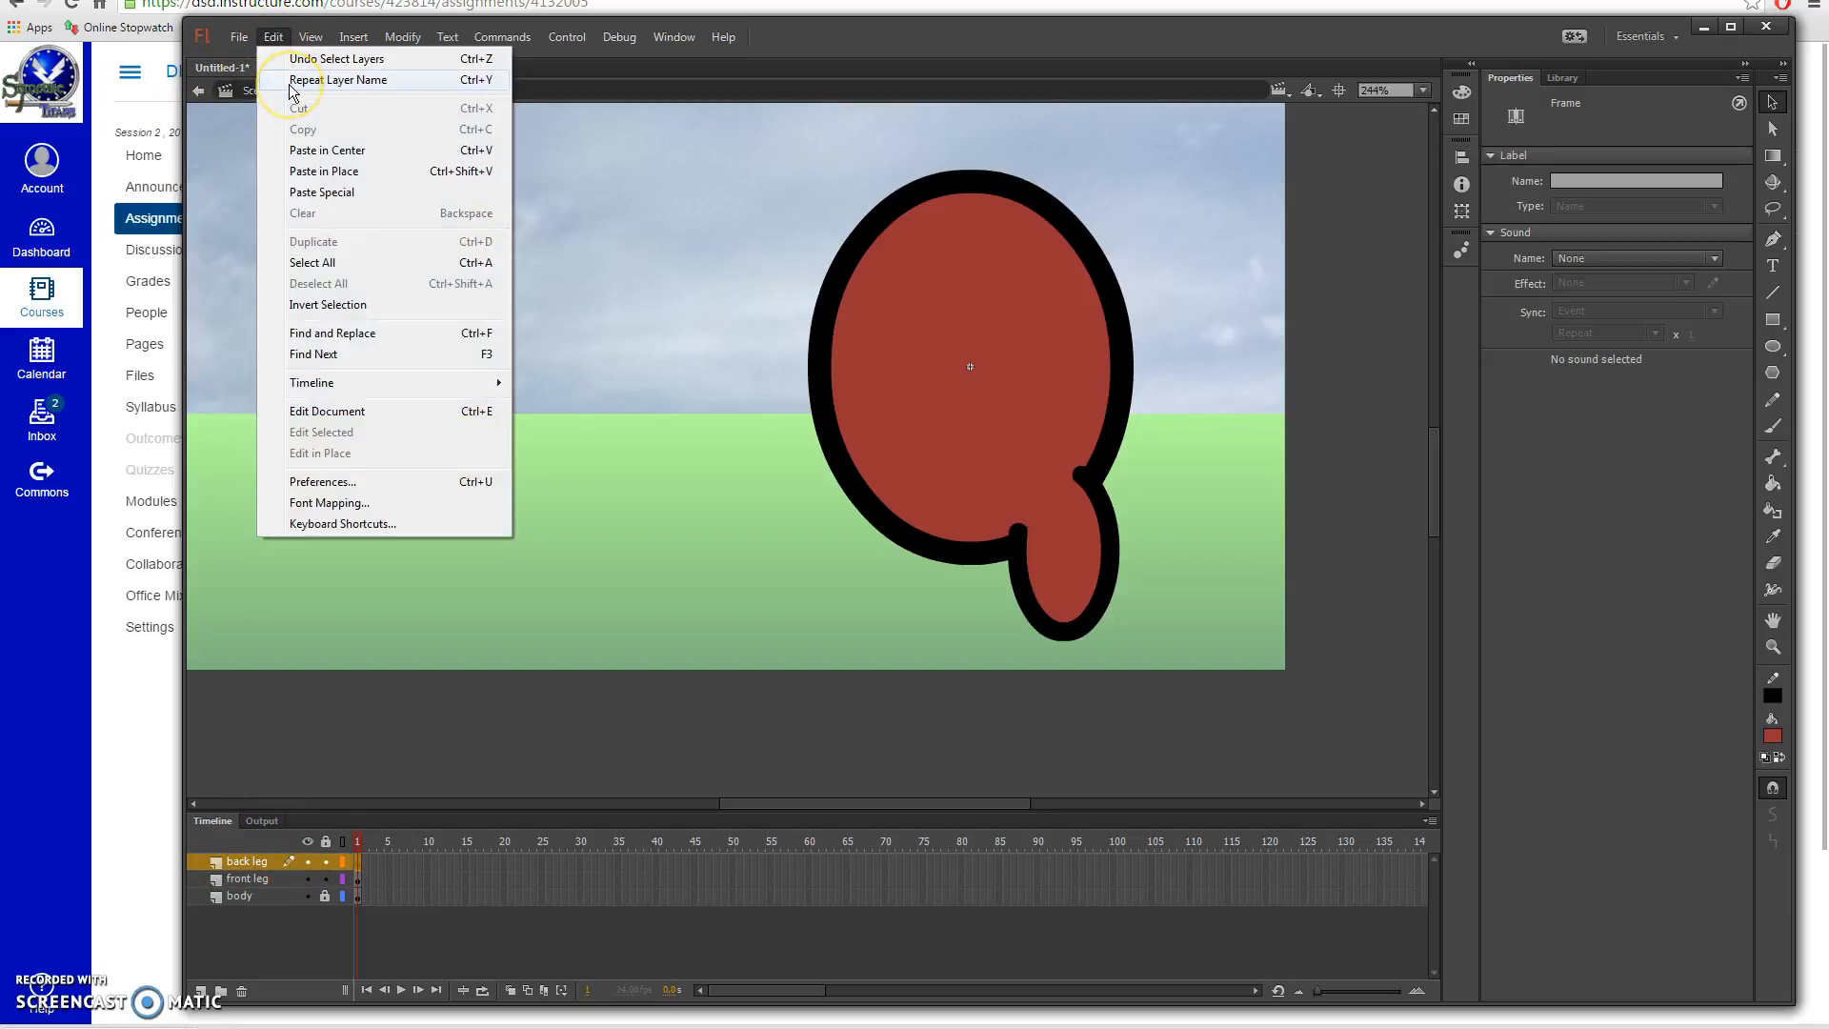
left_click(319, 181)
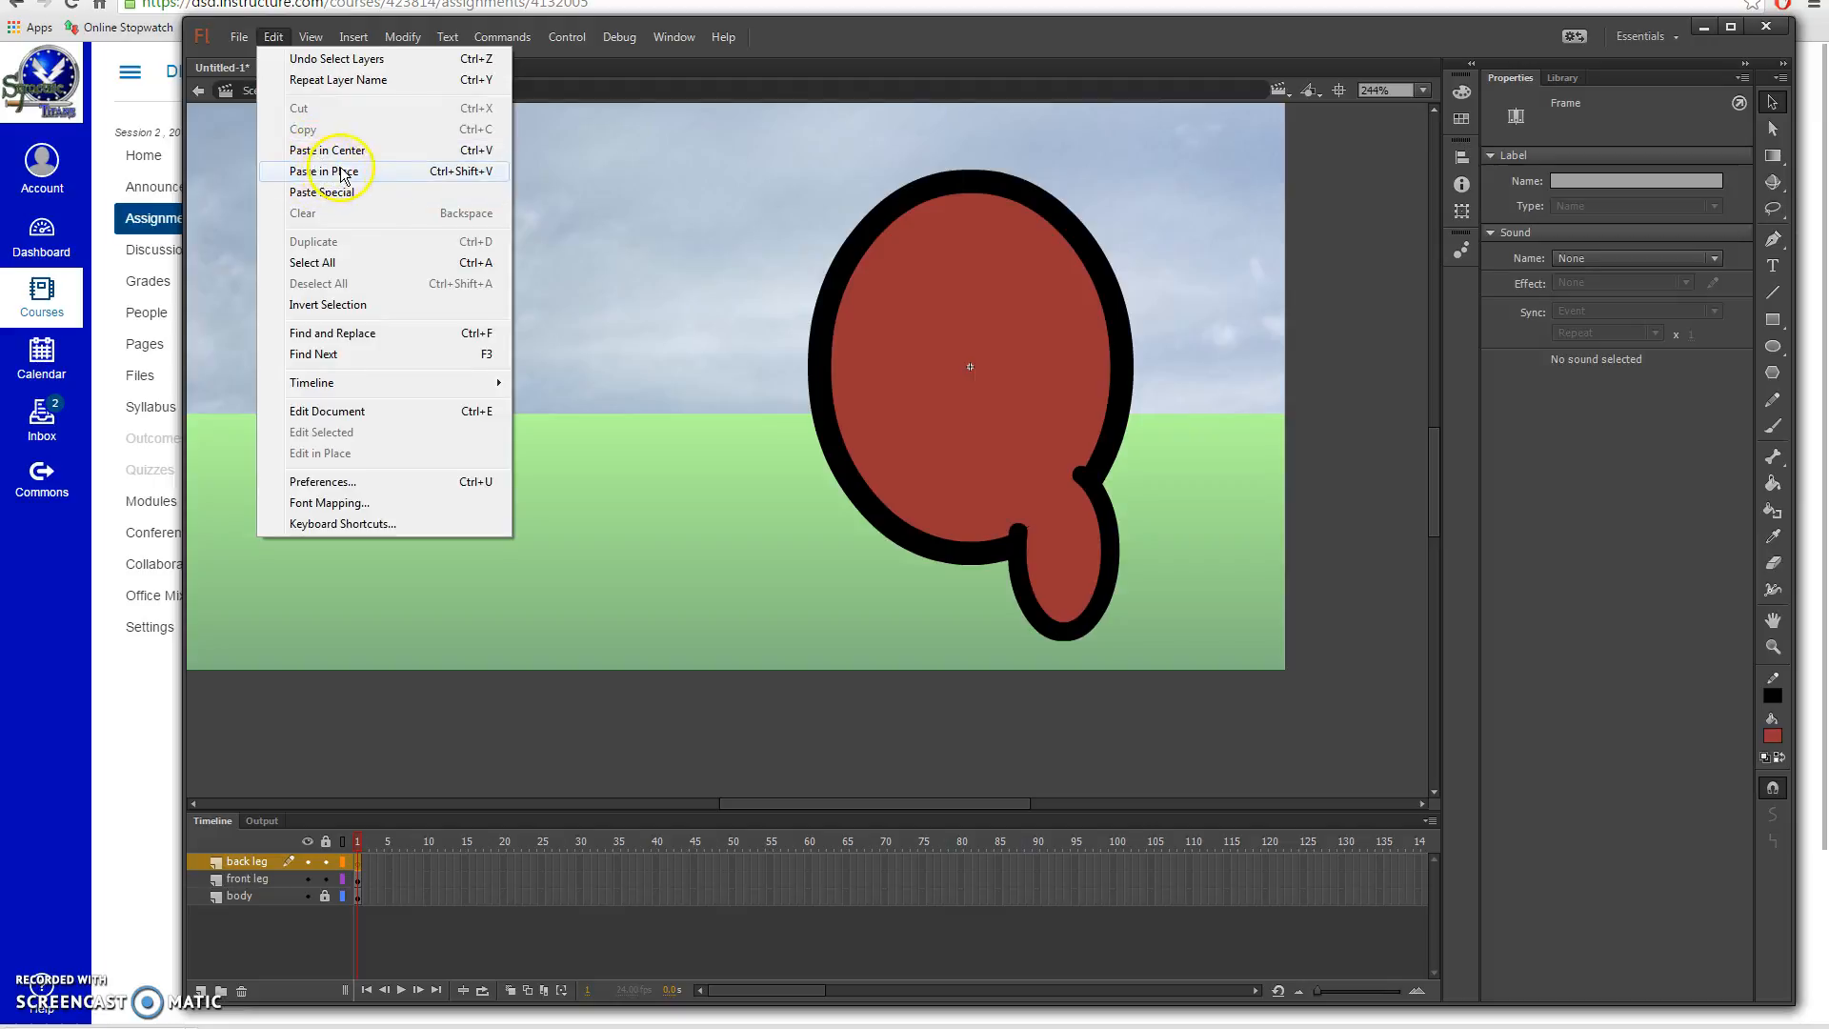
left_click(328, 171)
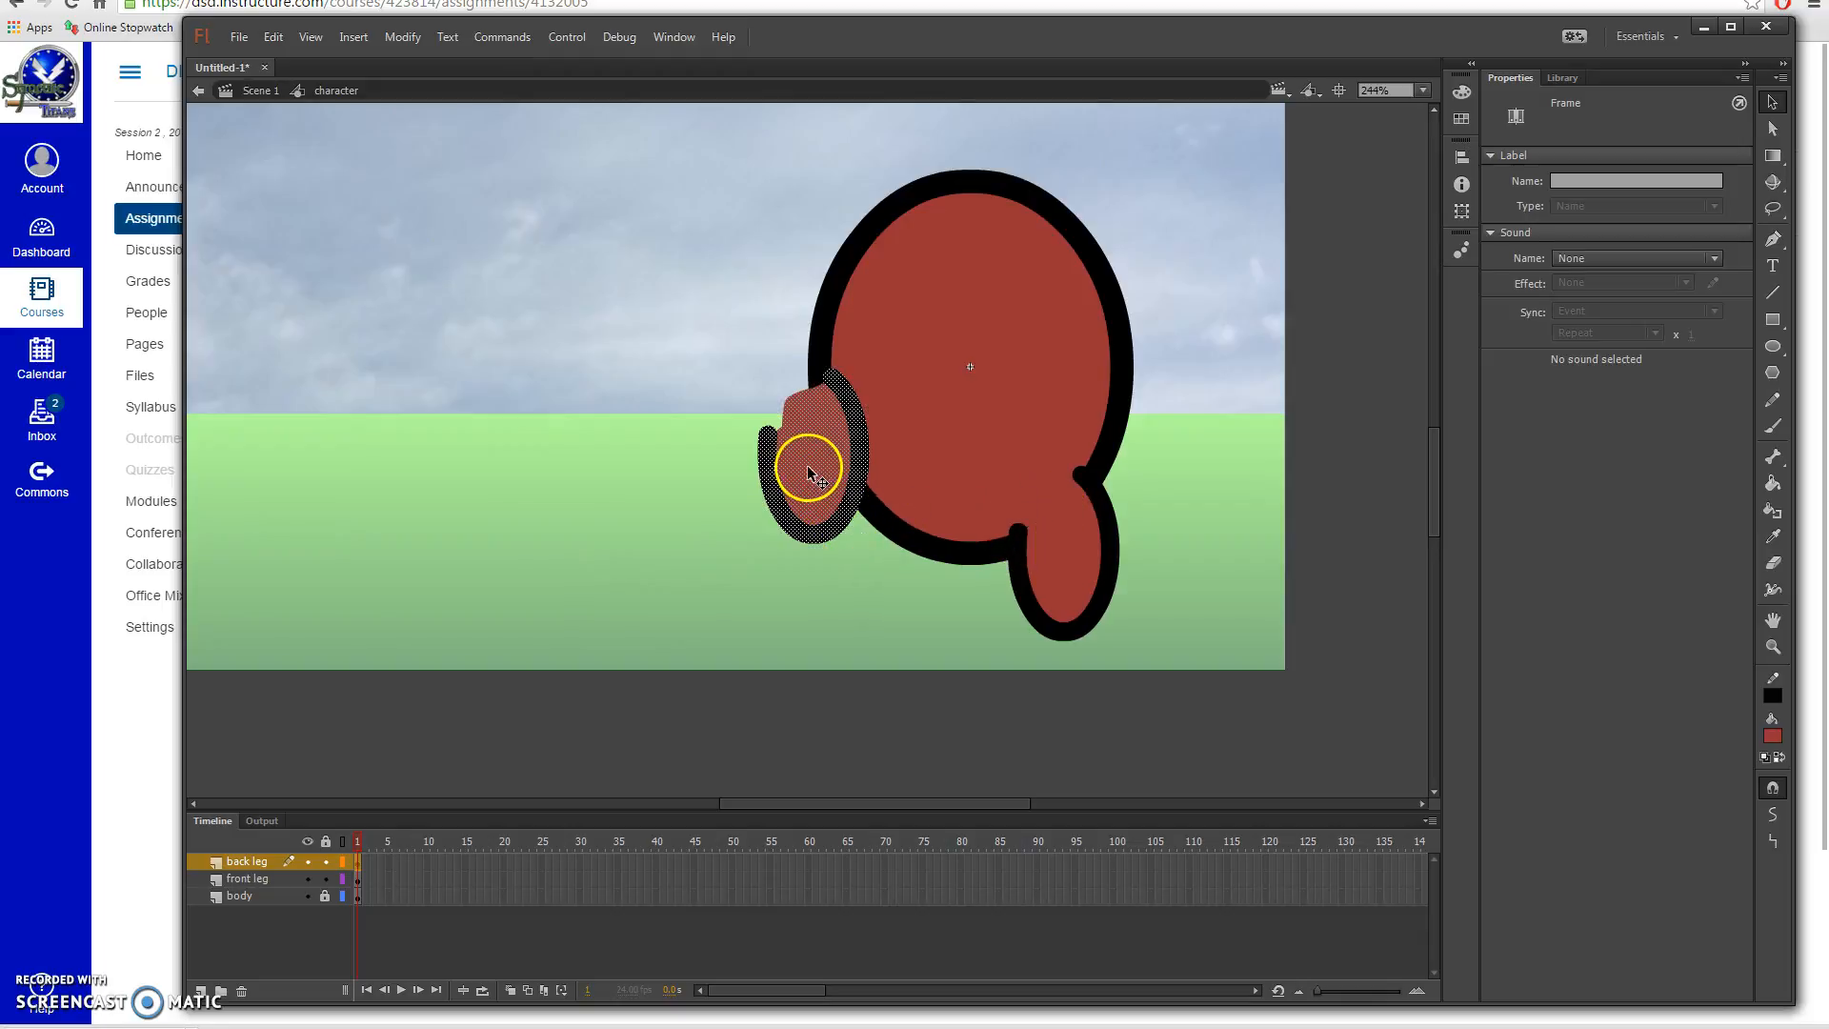
Step: Flip the pasted leg horizontally and move it to the body's lower left edge, at about X -50, Y 46
left_click(392, 41)
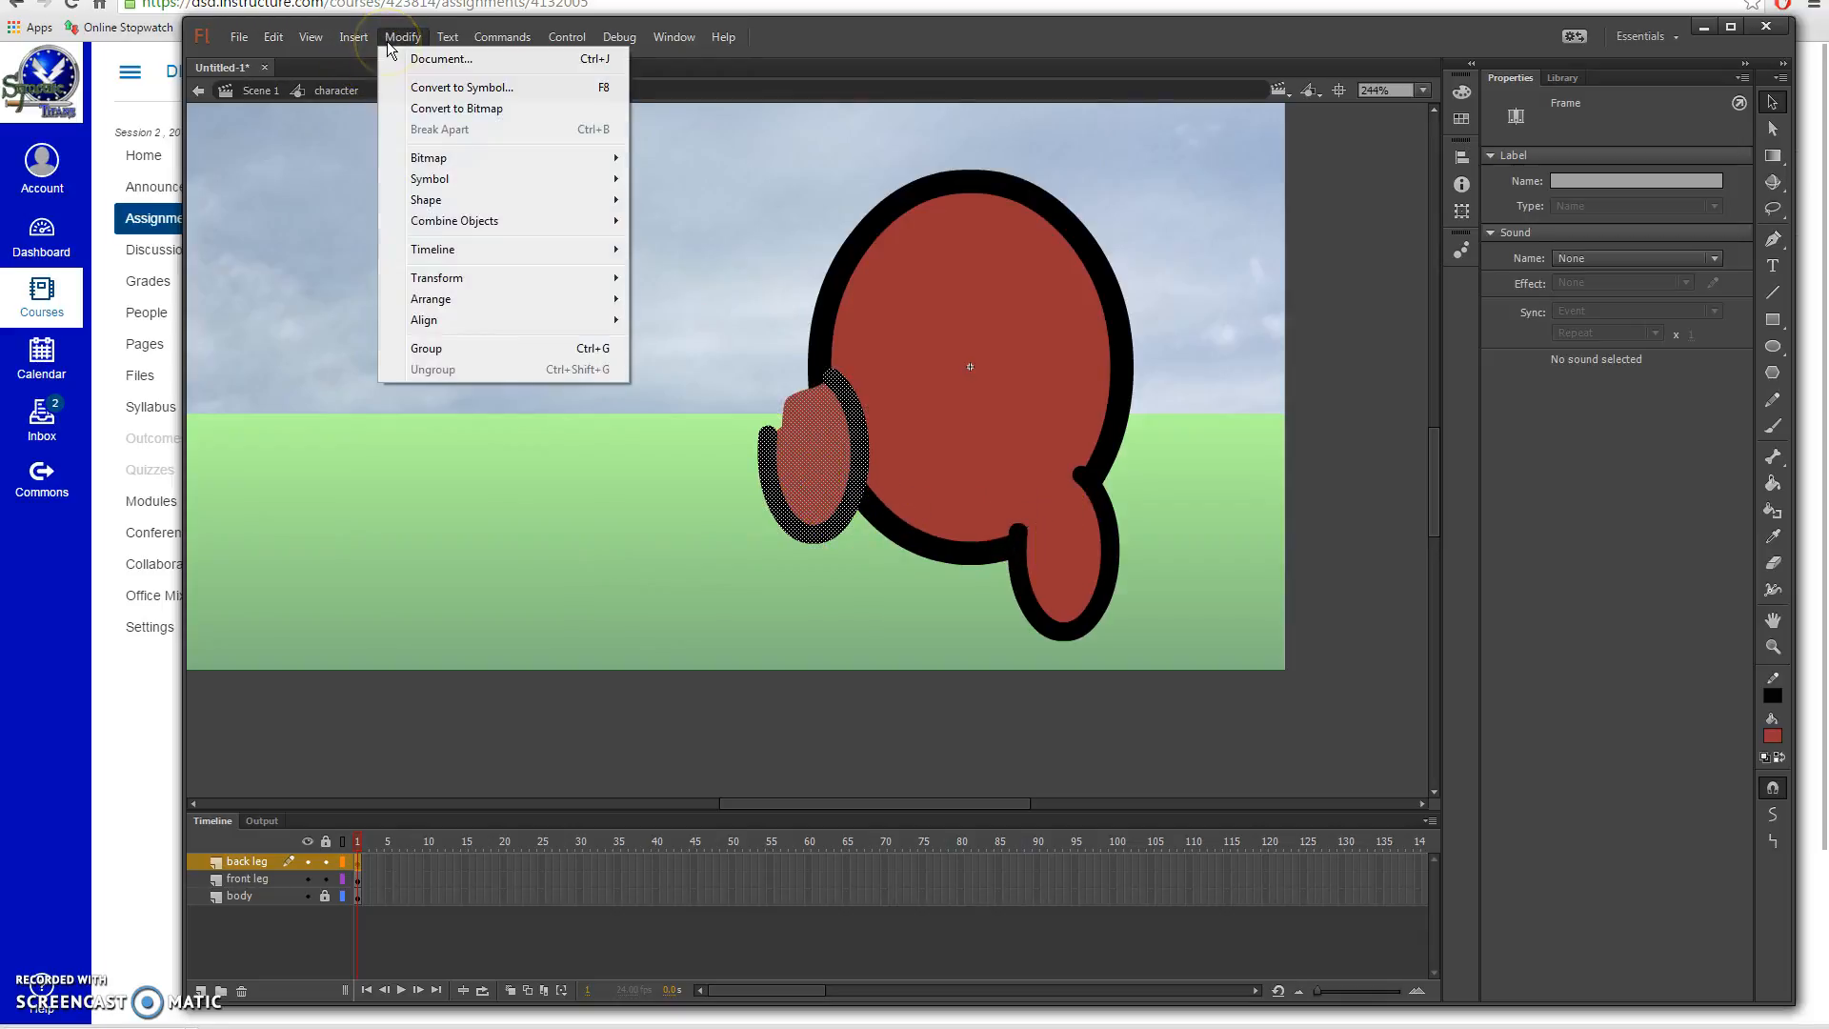
mouse_move(600, 276)
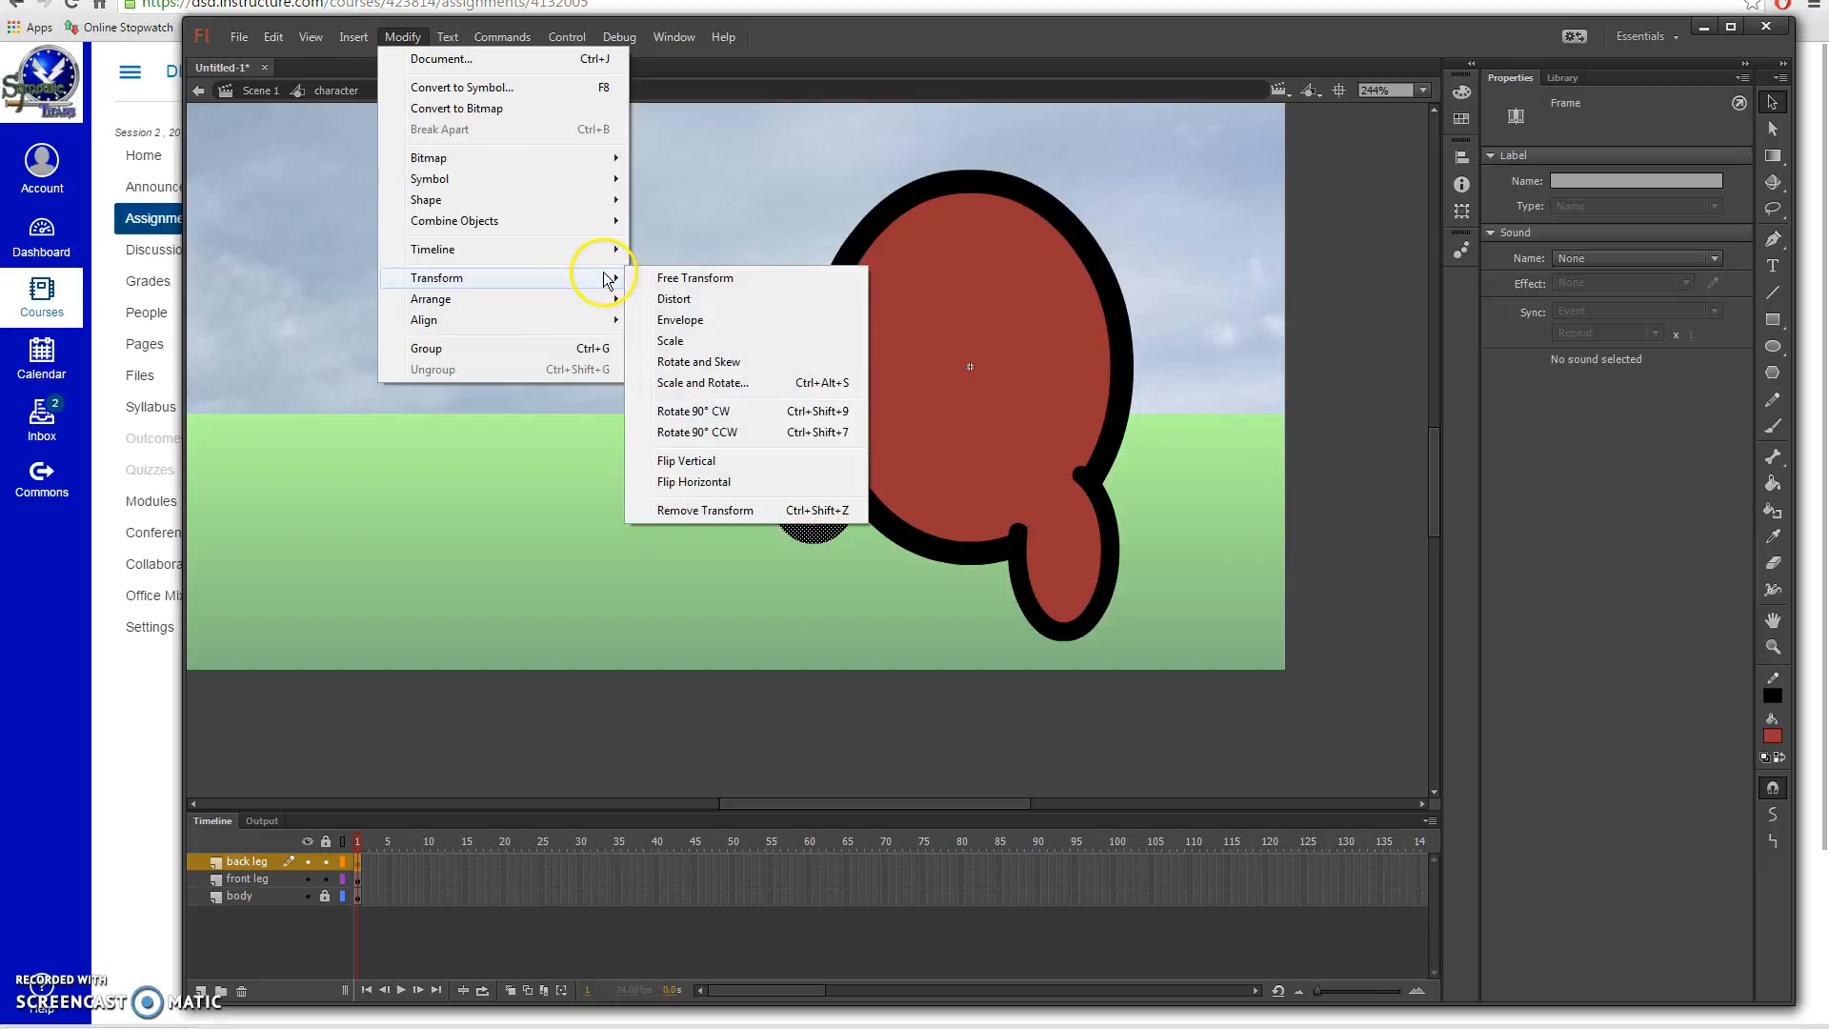
left_click(706, 483)
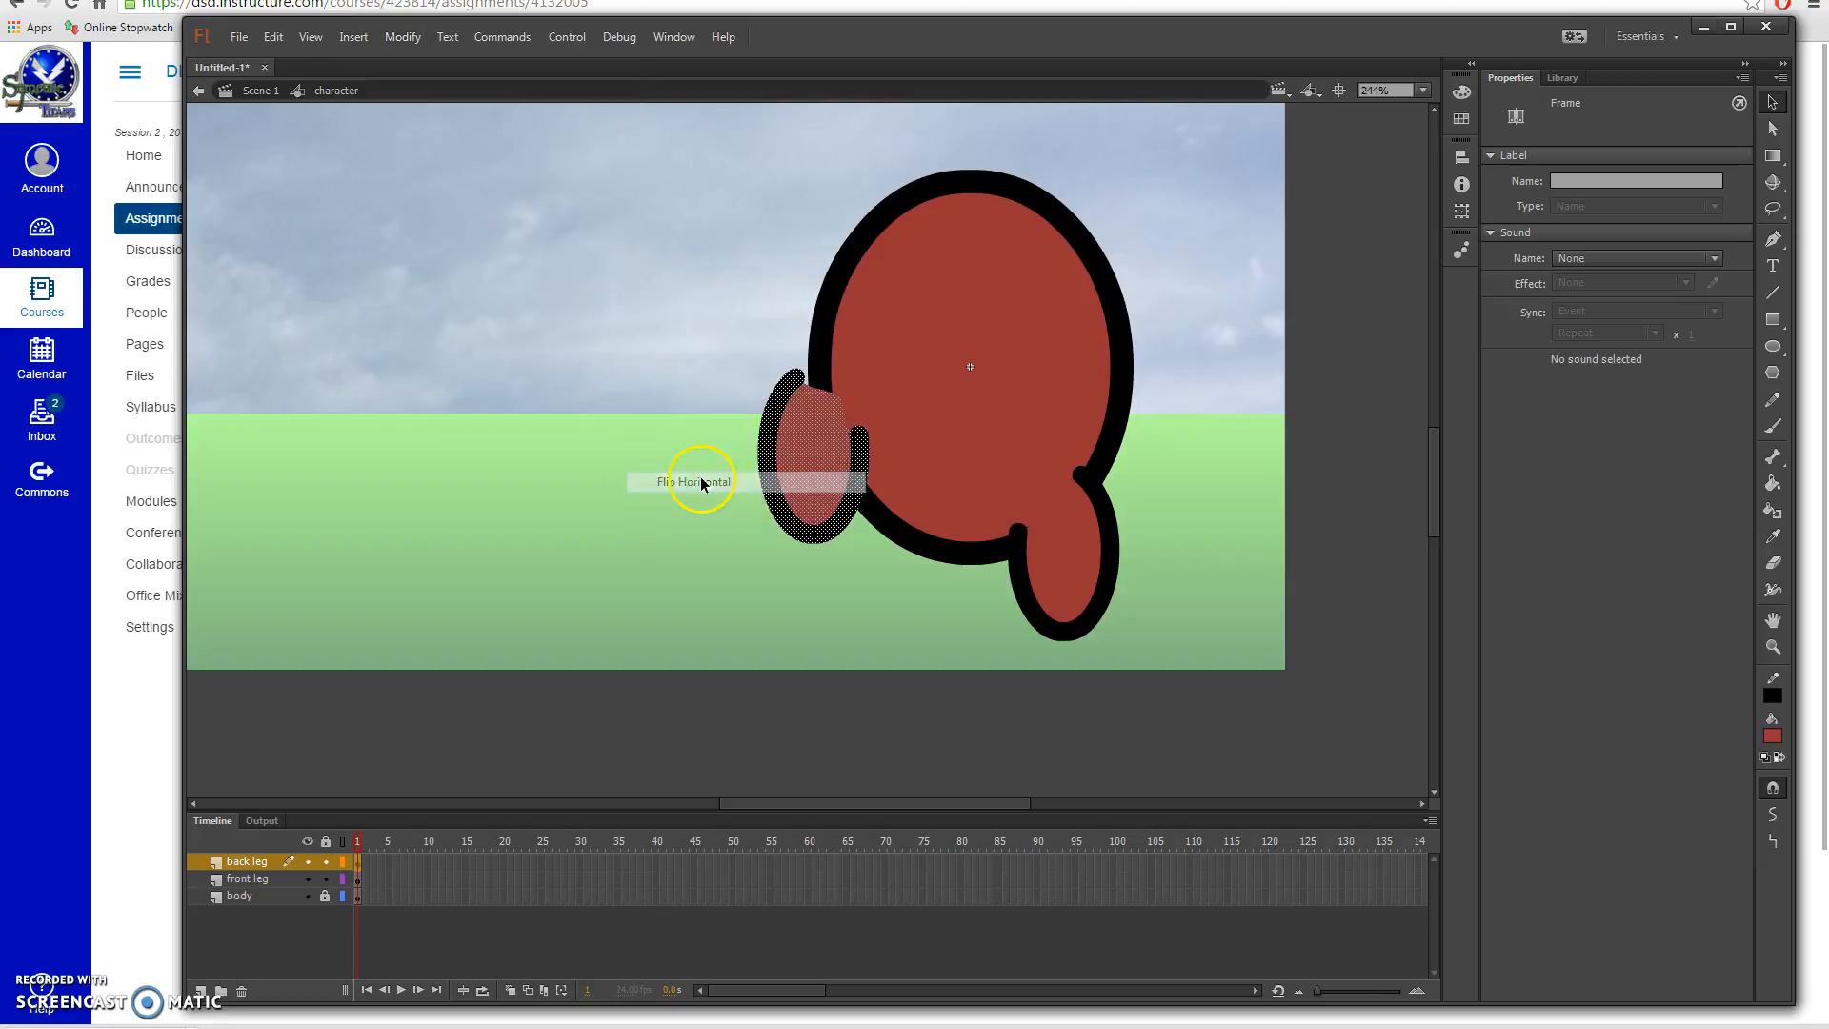
left_click_drag(825, 474, 922, 583)
left_click(965, 707)
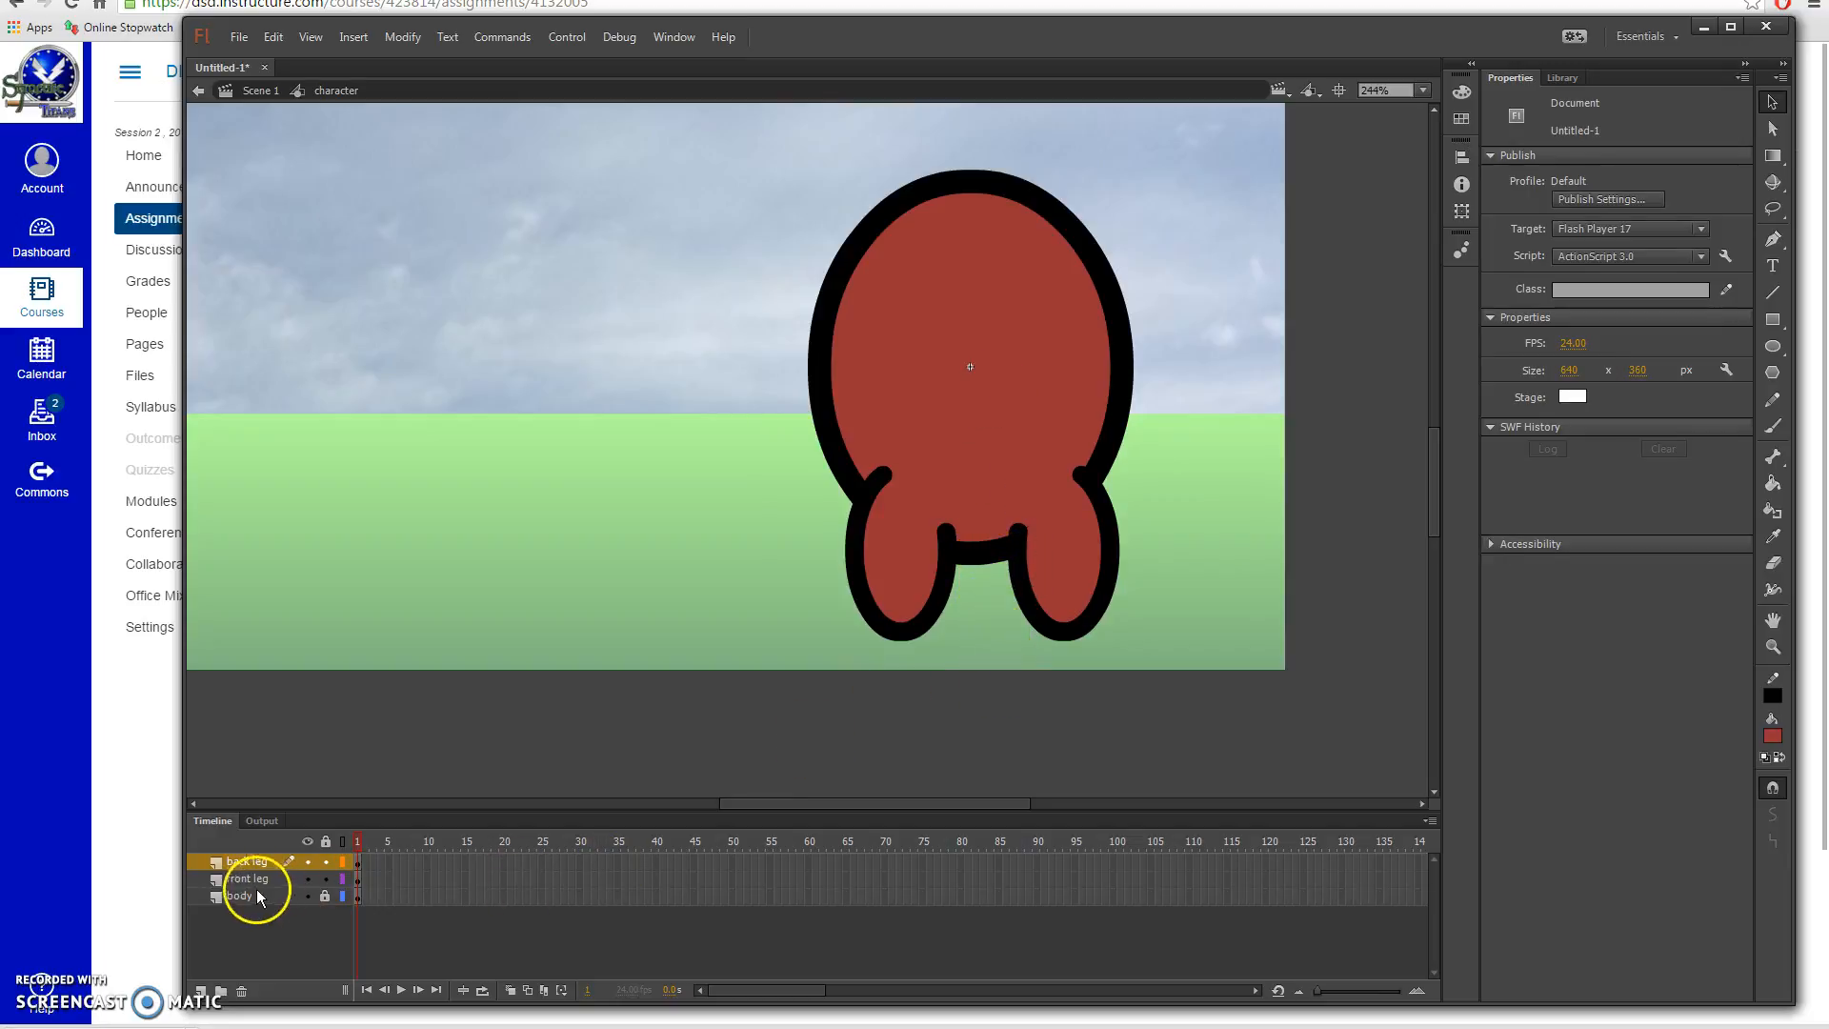
Step: Move the back leg layer below the body layer and darken the back leg's fill to #803333
left_click_drag(257, 864, 245, 919)
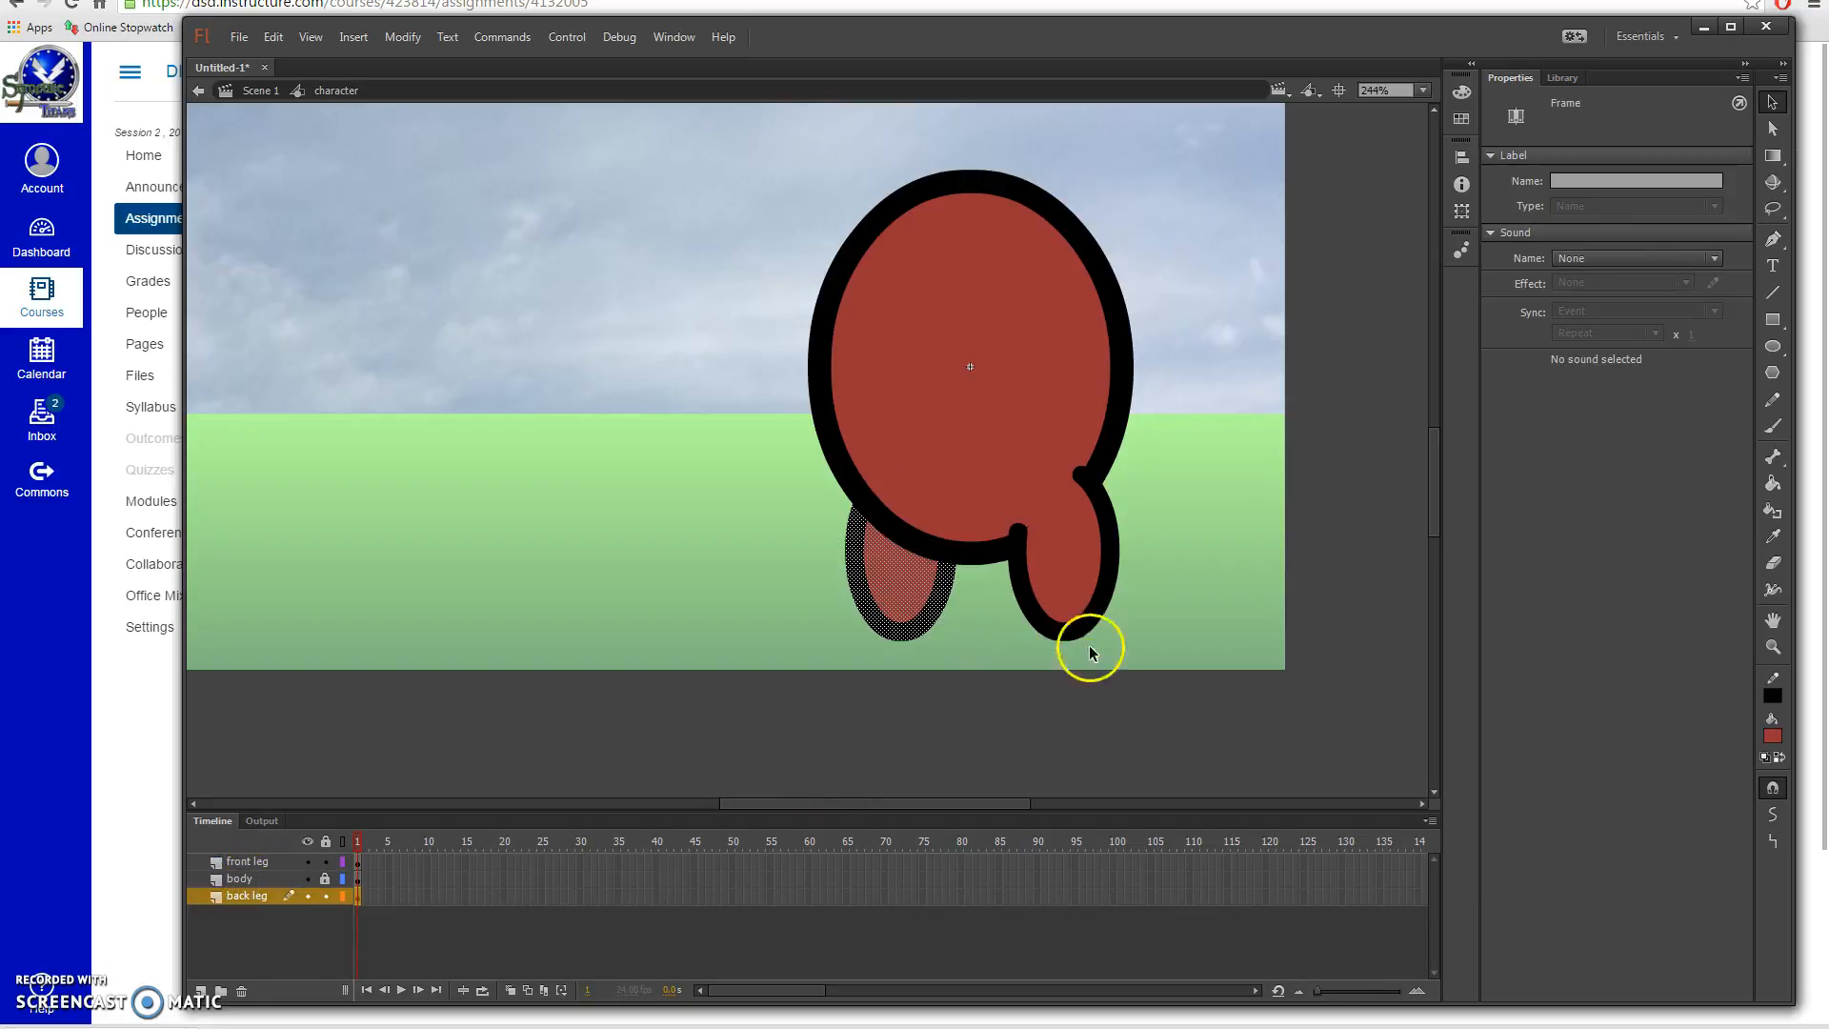
left_click(1090, 682)
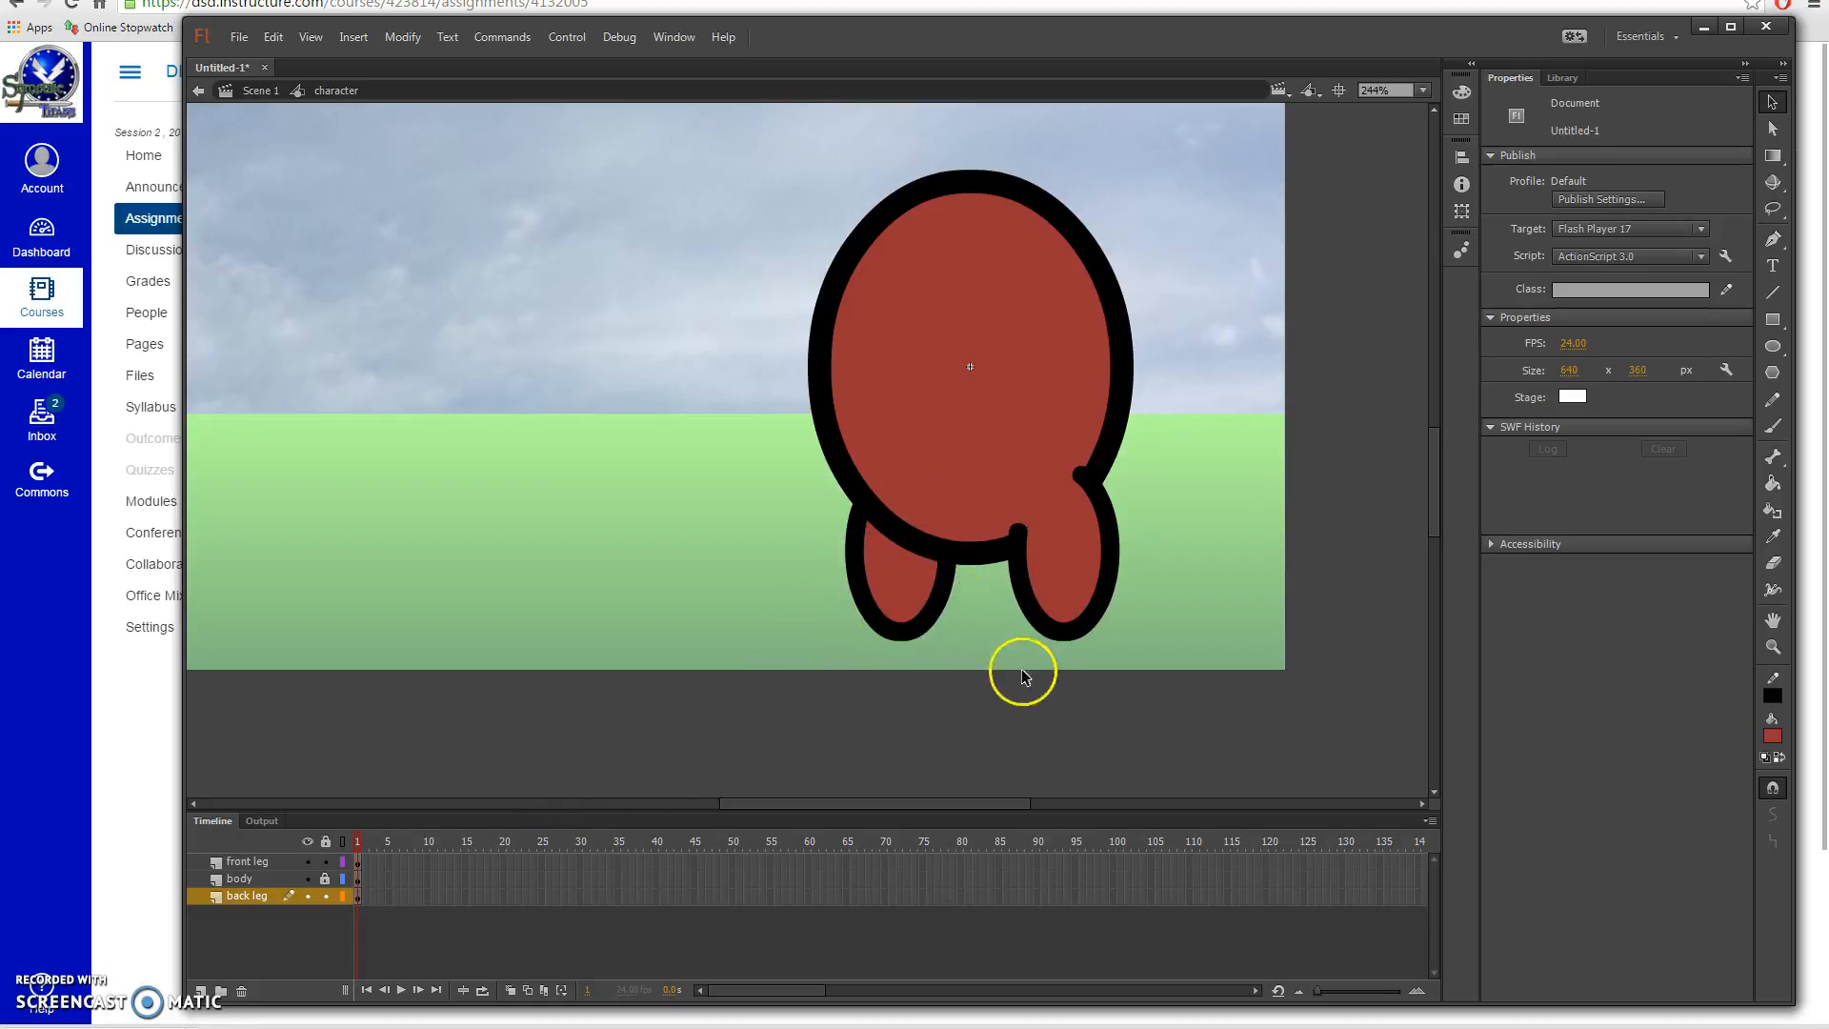
left_click(907, 600)
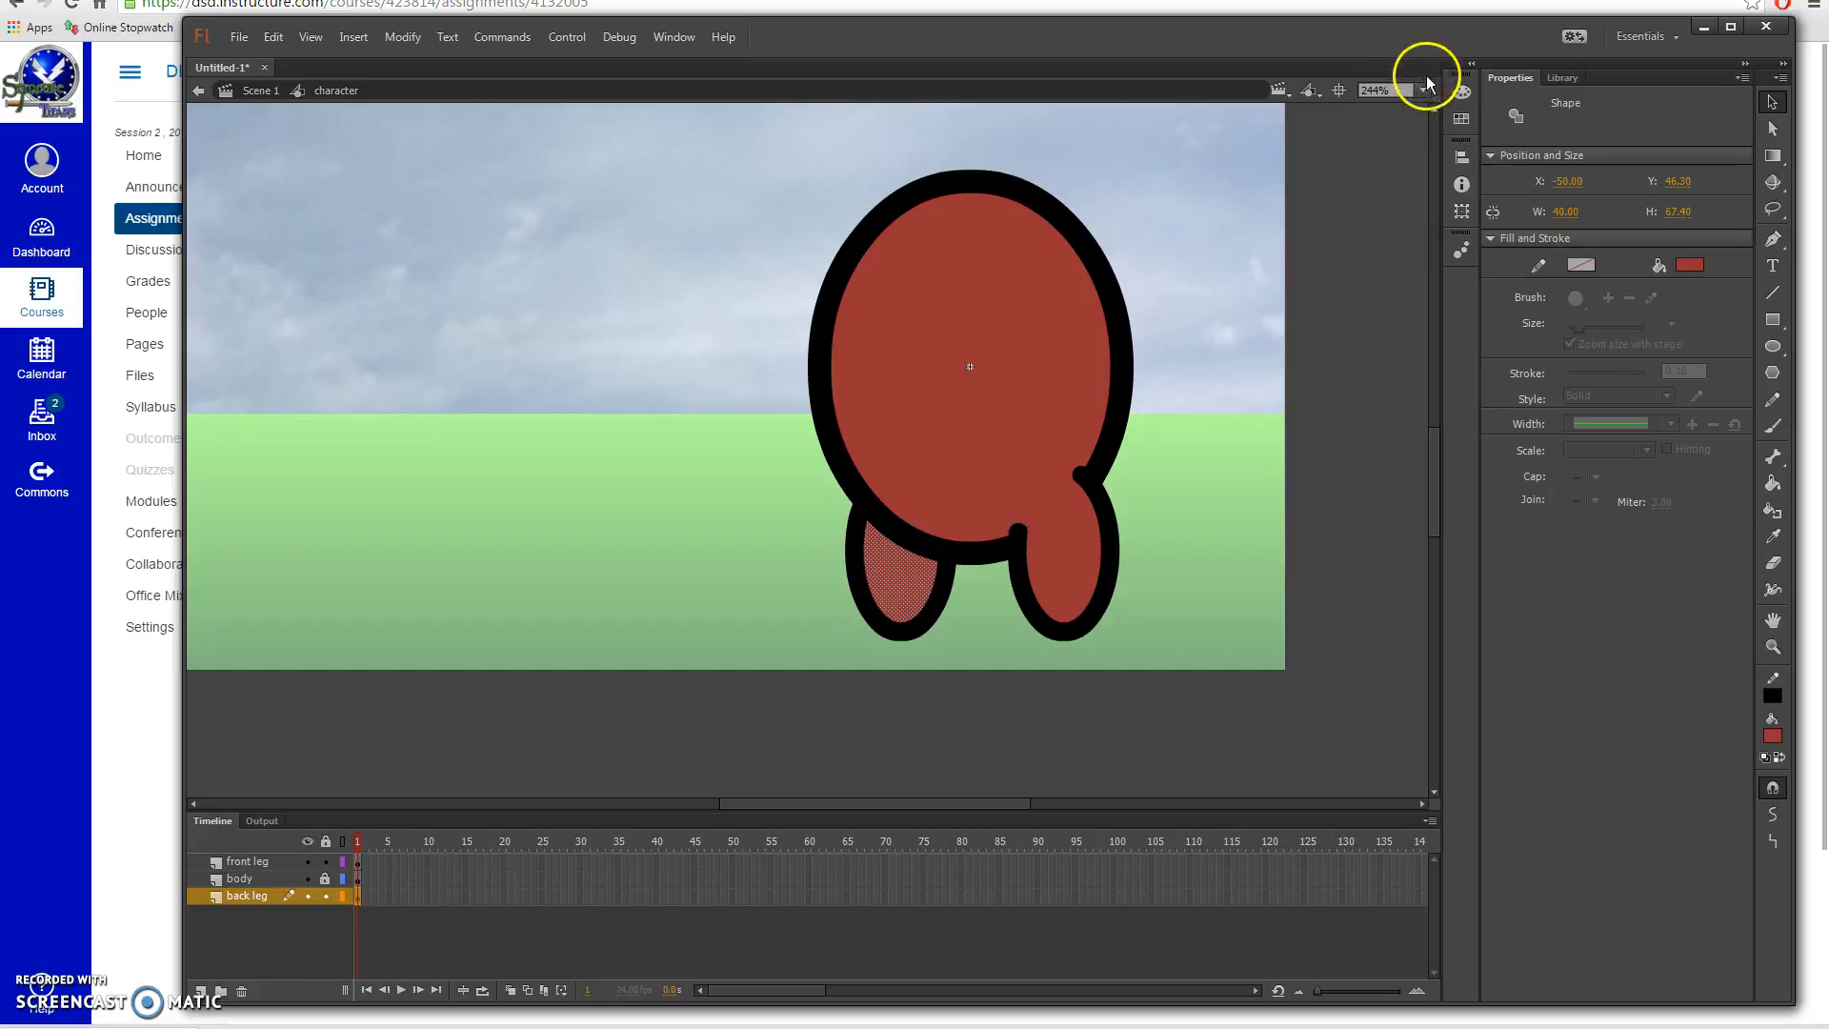
left_click(1462, 93)
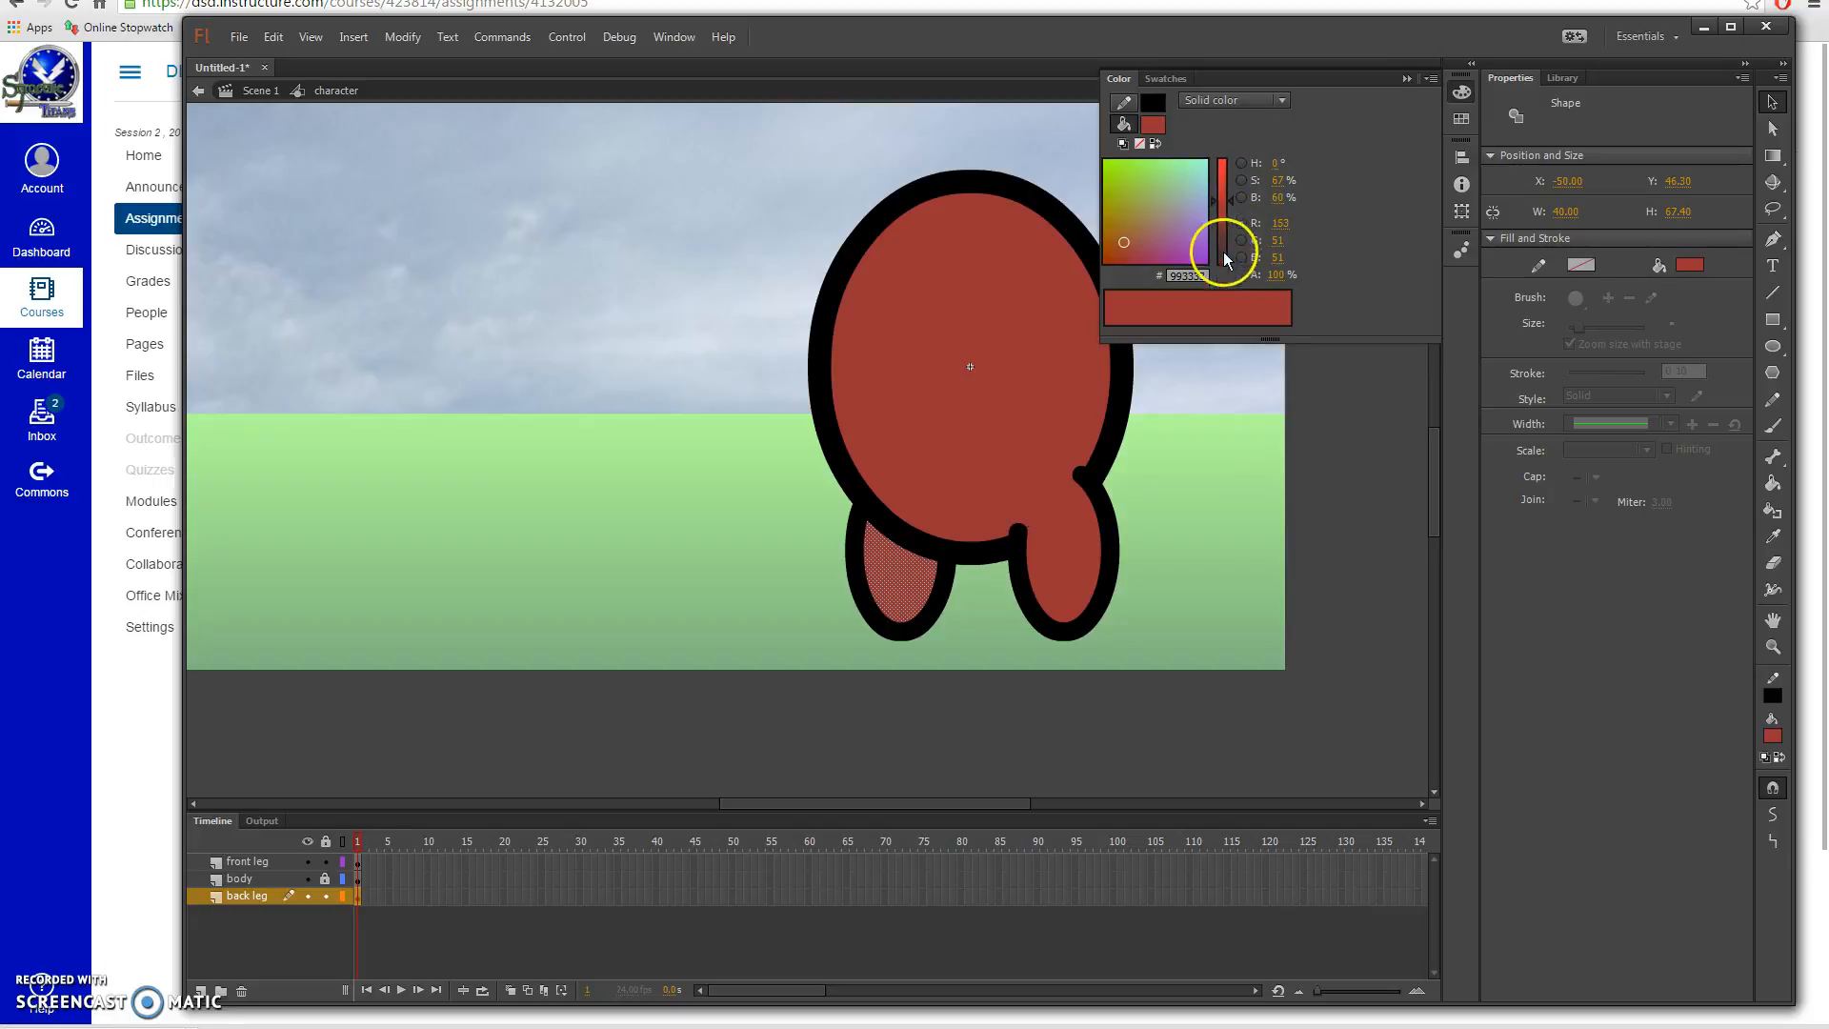
left_click_drag(1231, 199, 1231, 210)
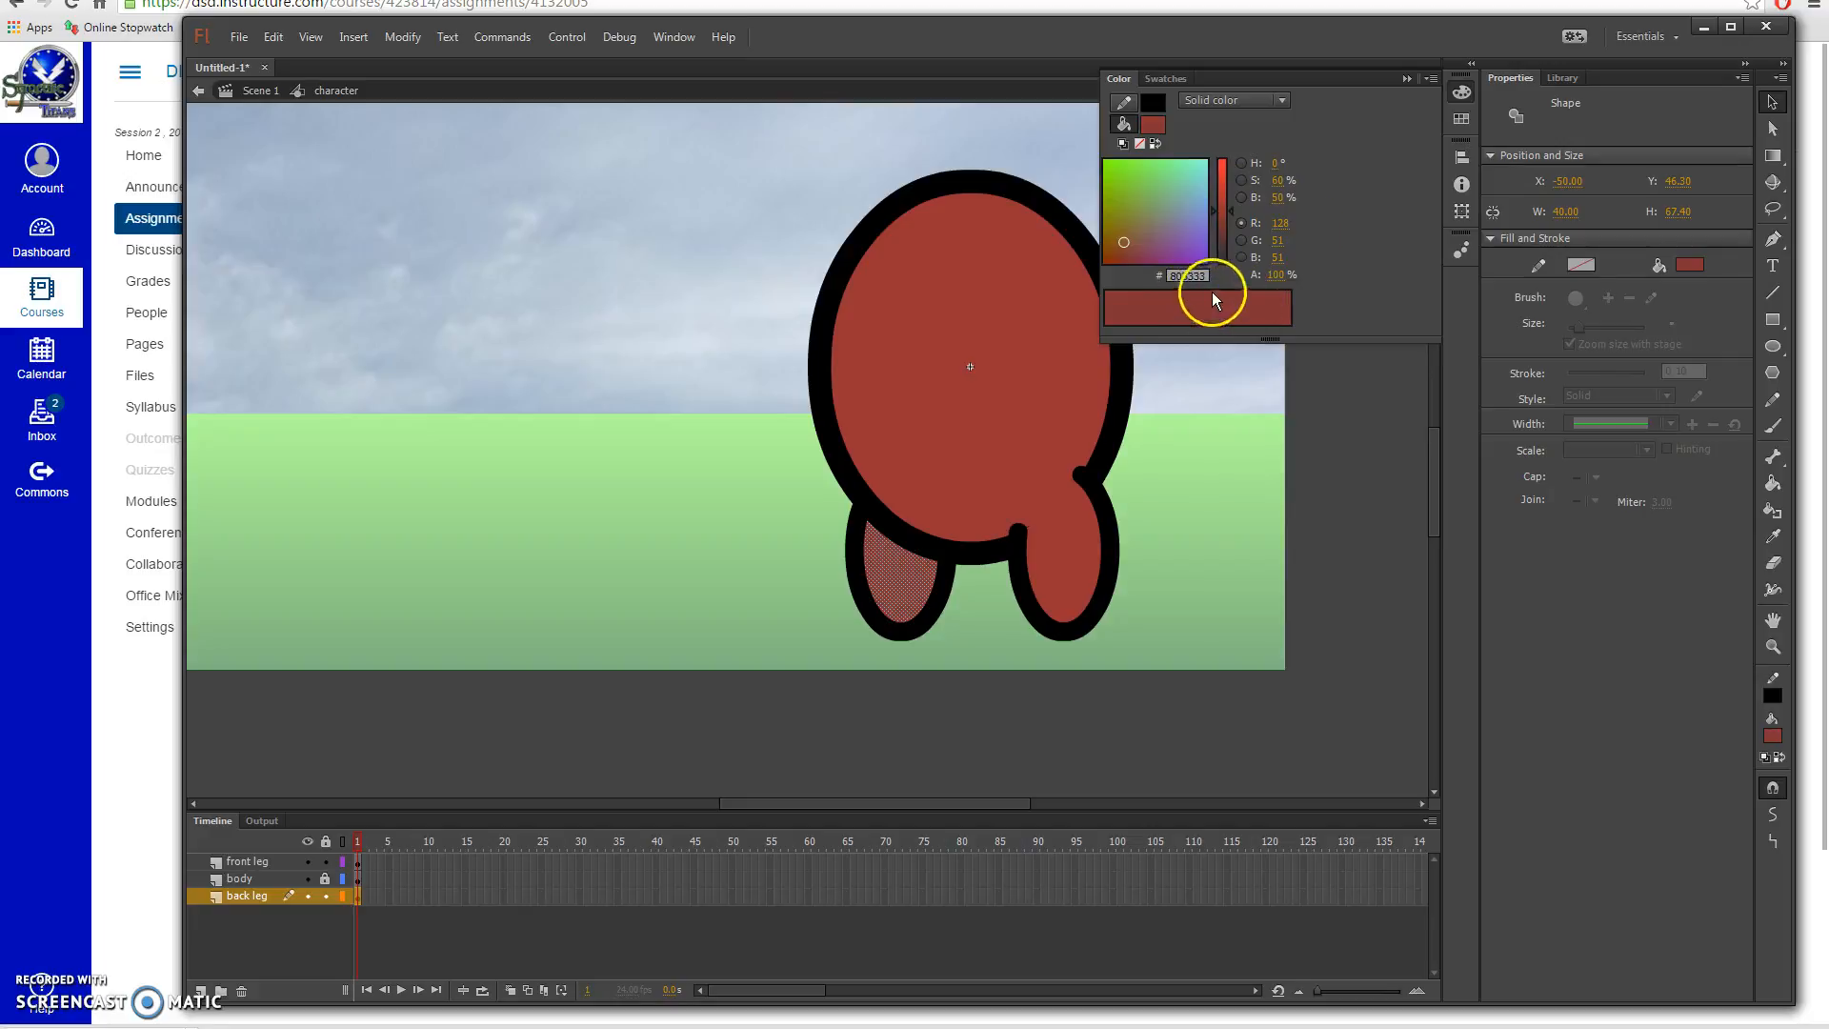
left_click(1407, 80)
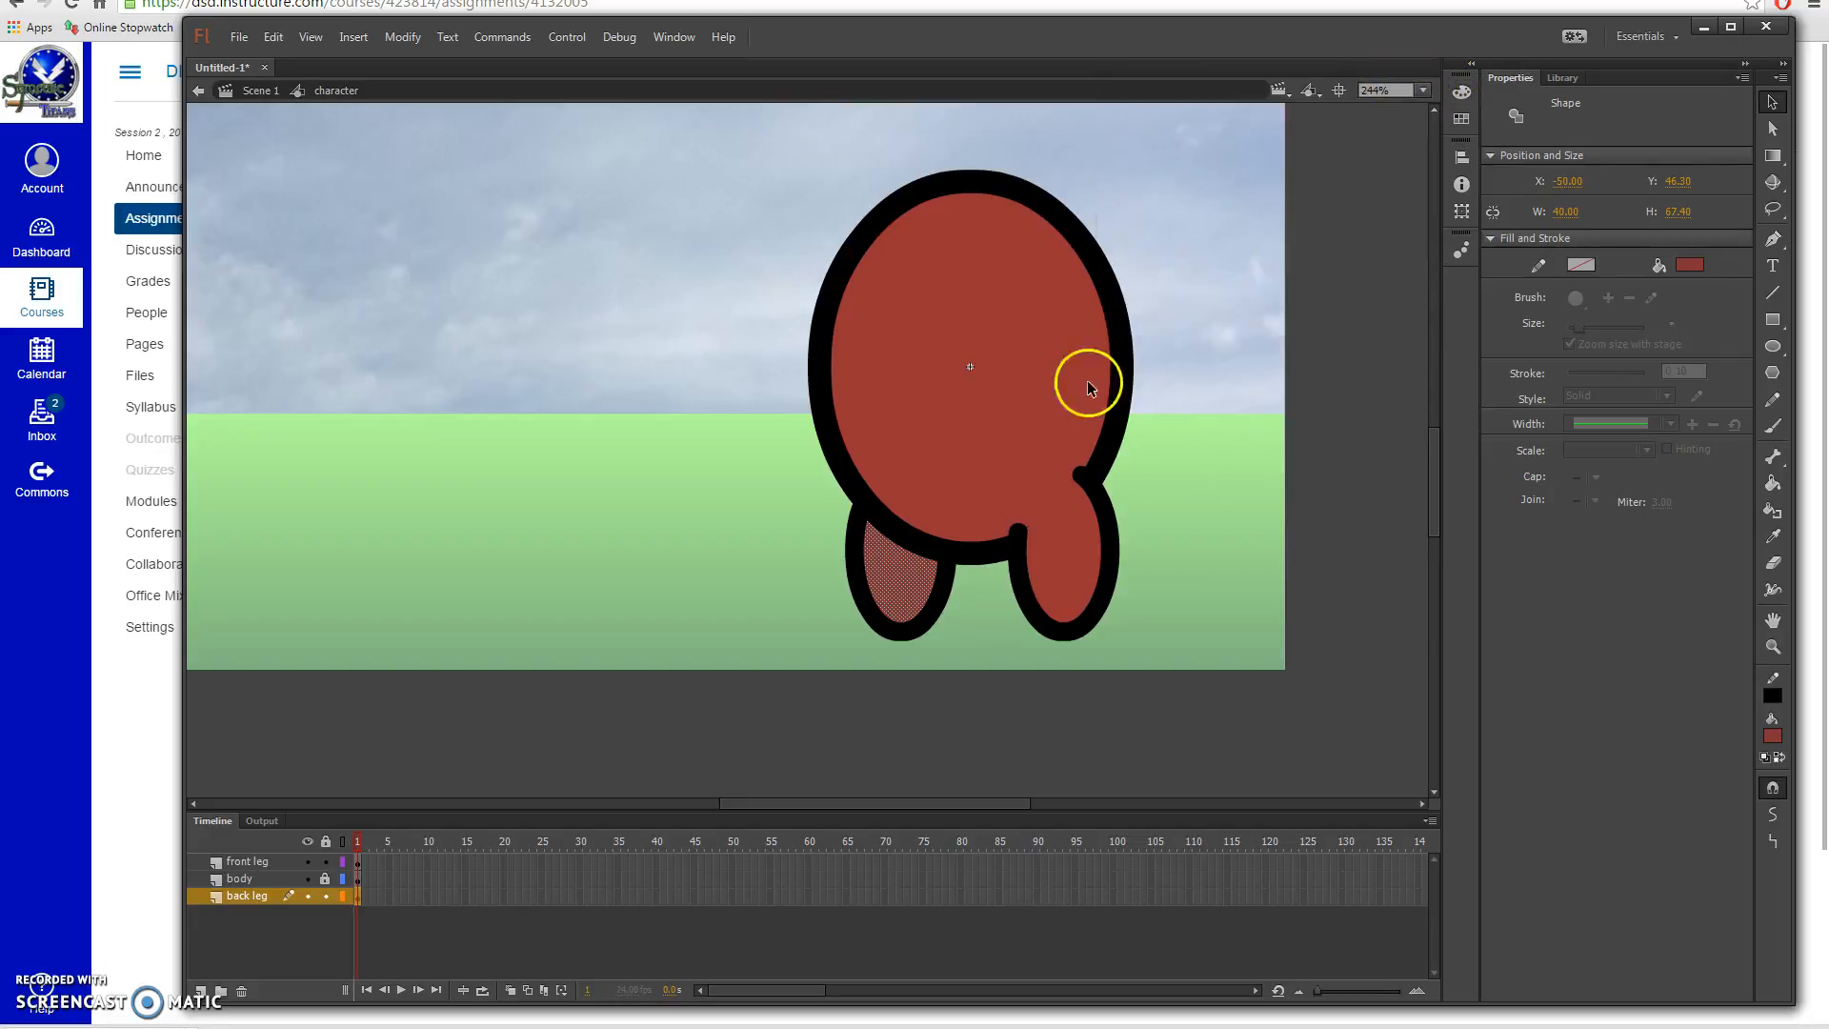
left_click(919, 662)
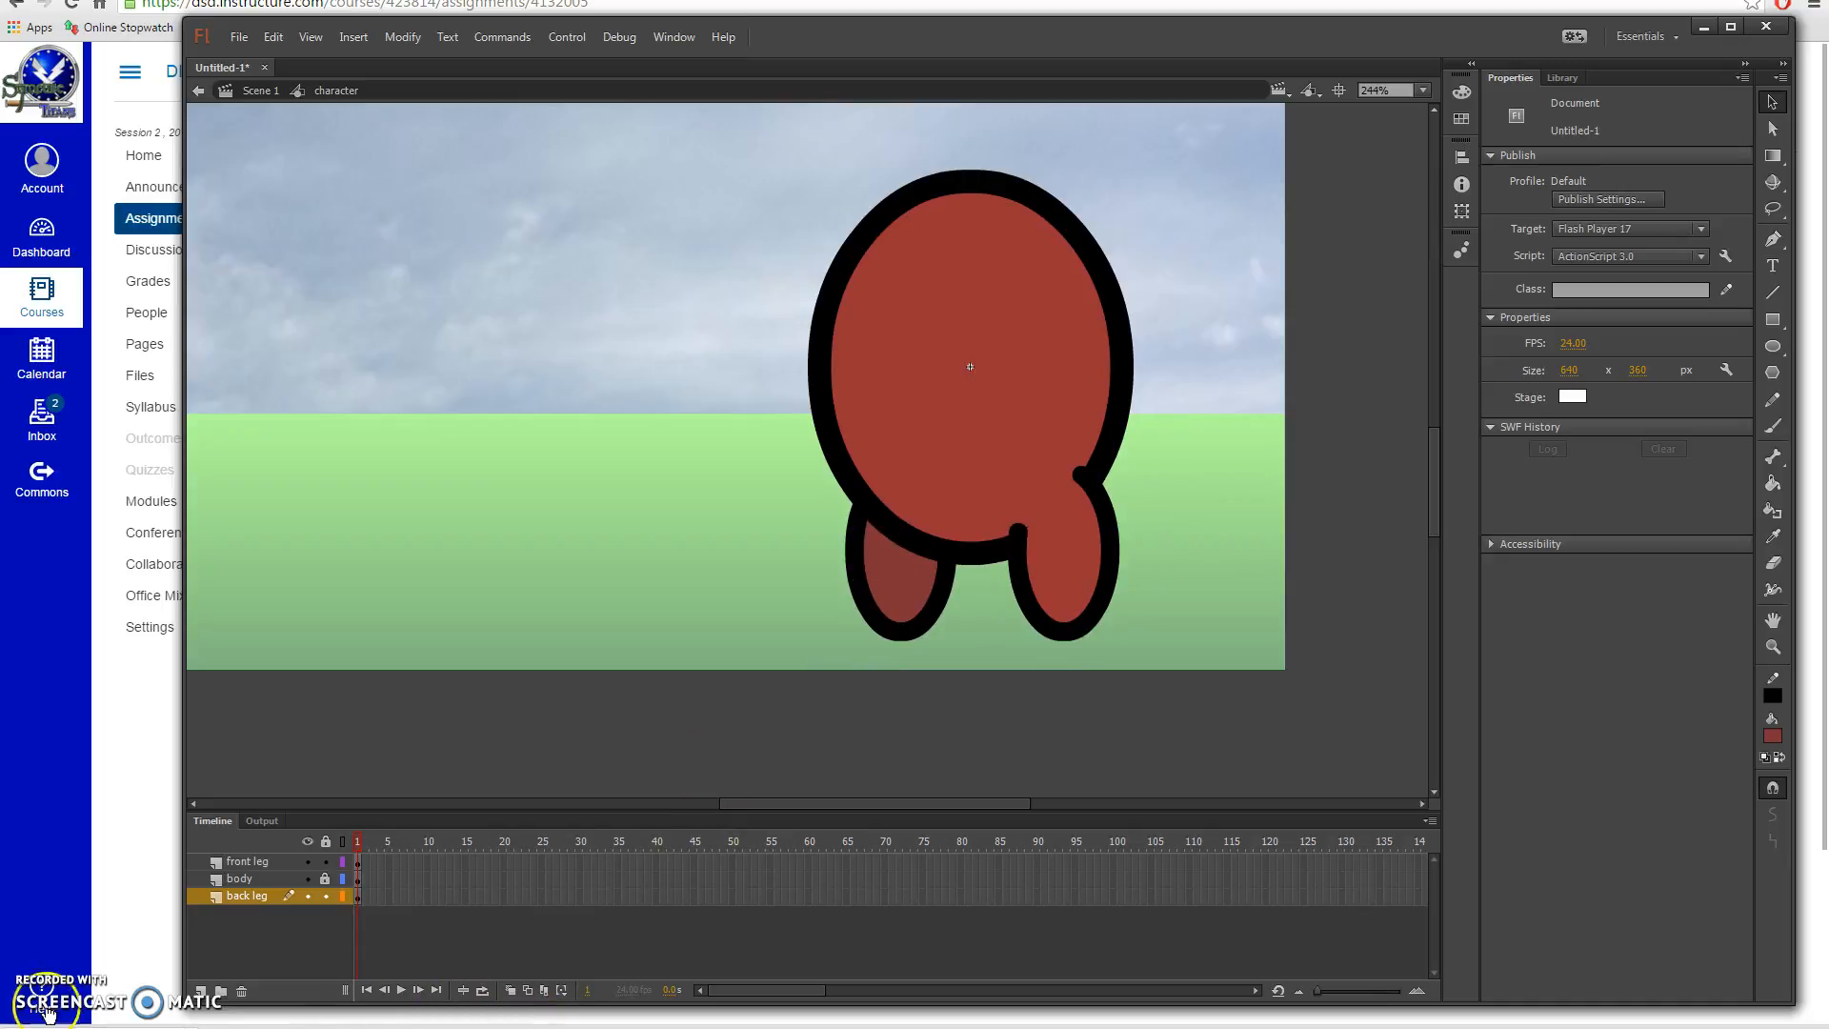
Step: Add a layer named Face above the front leg layer
left_click(246, 862)
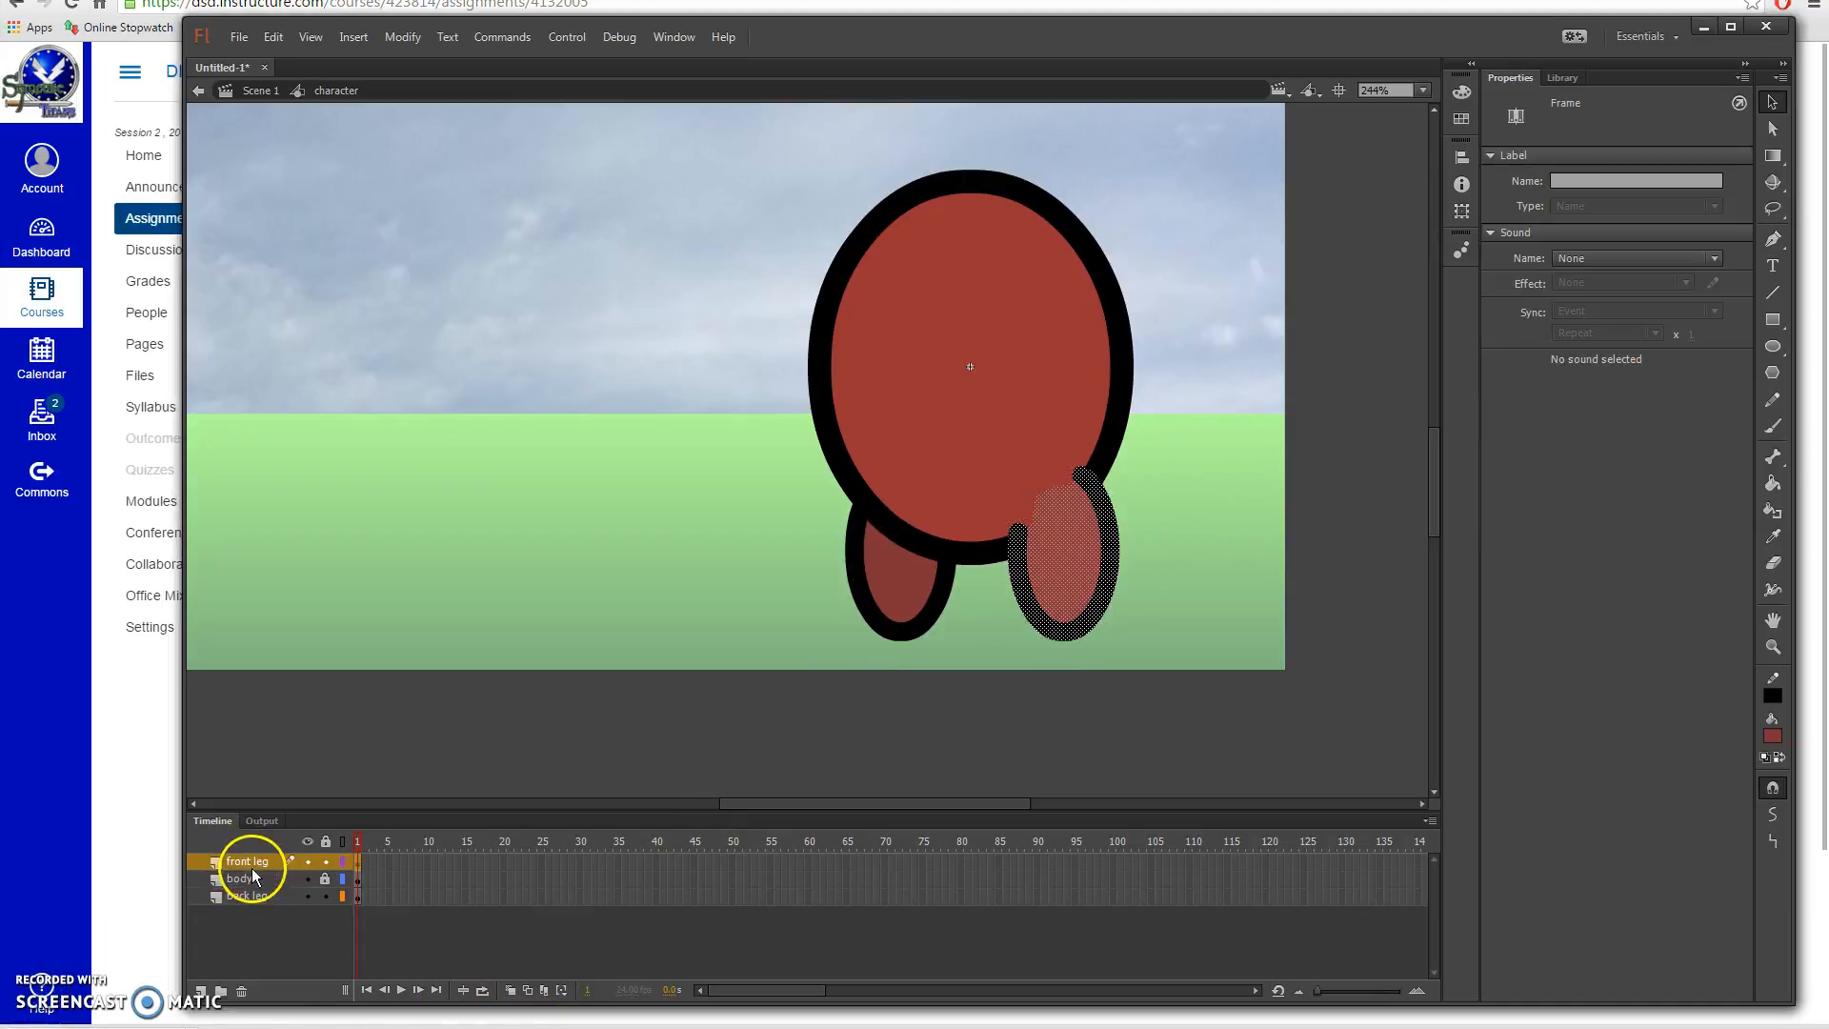
left_click(201, 992)
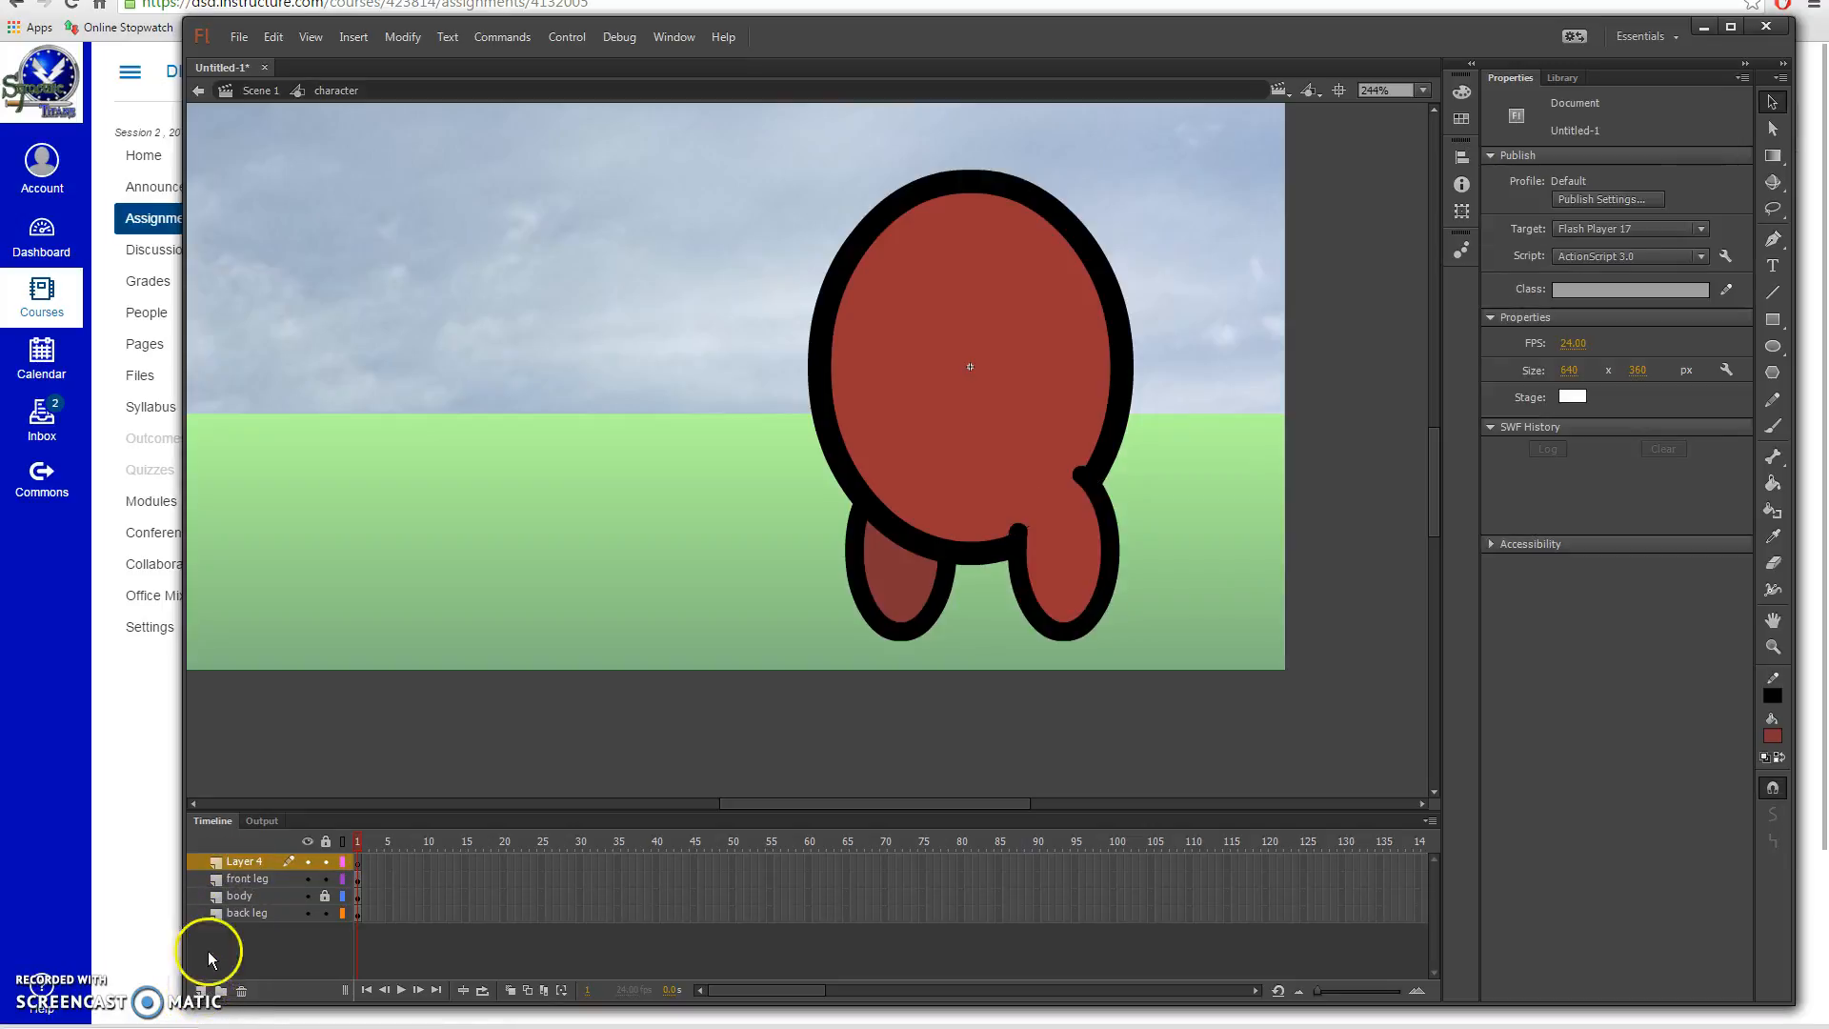
double_click(245, 862)
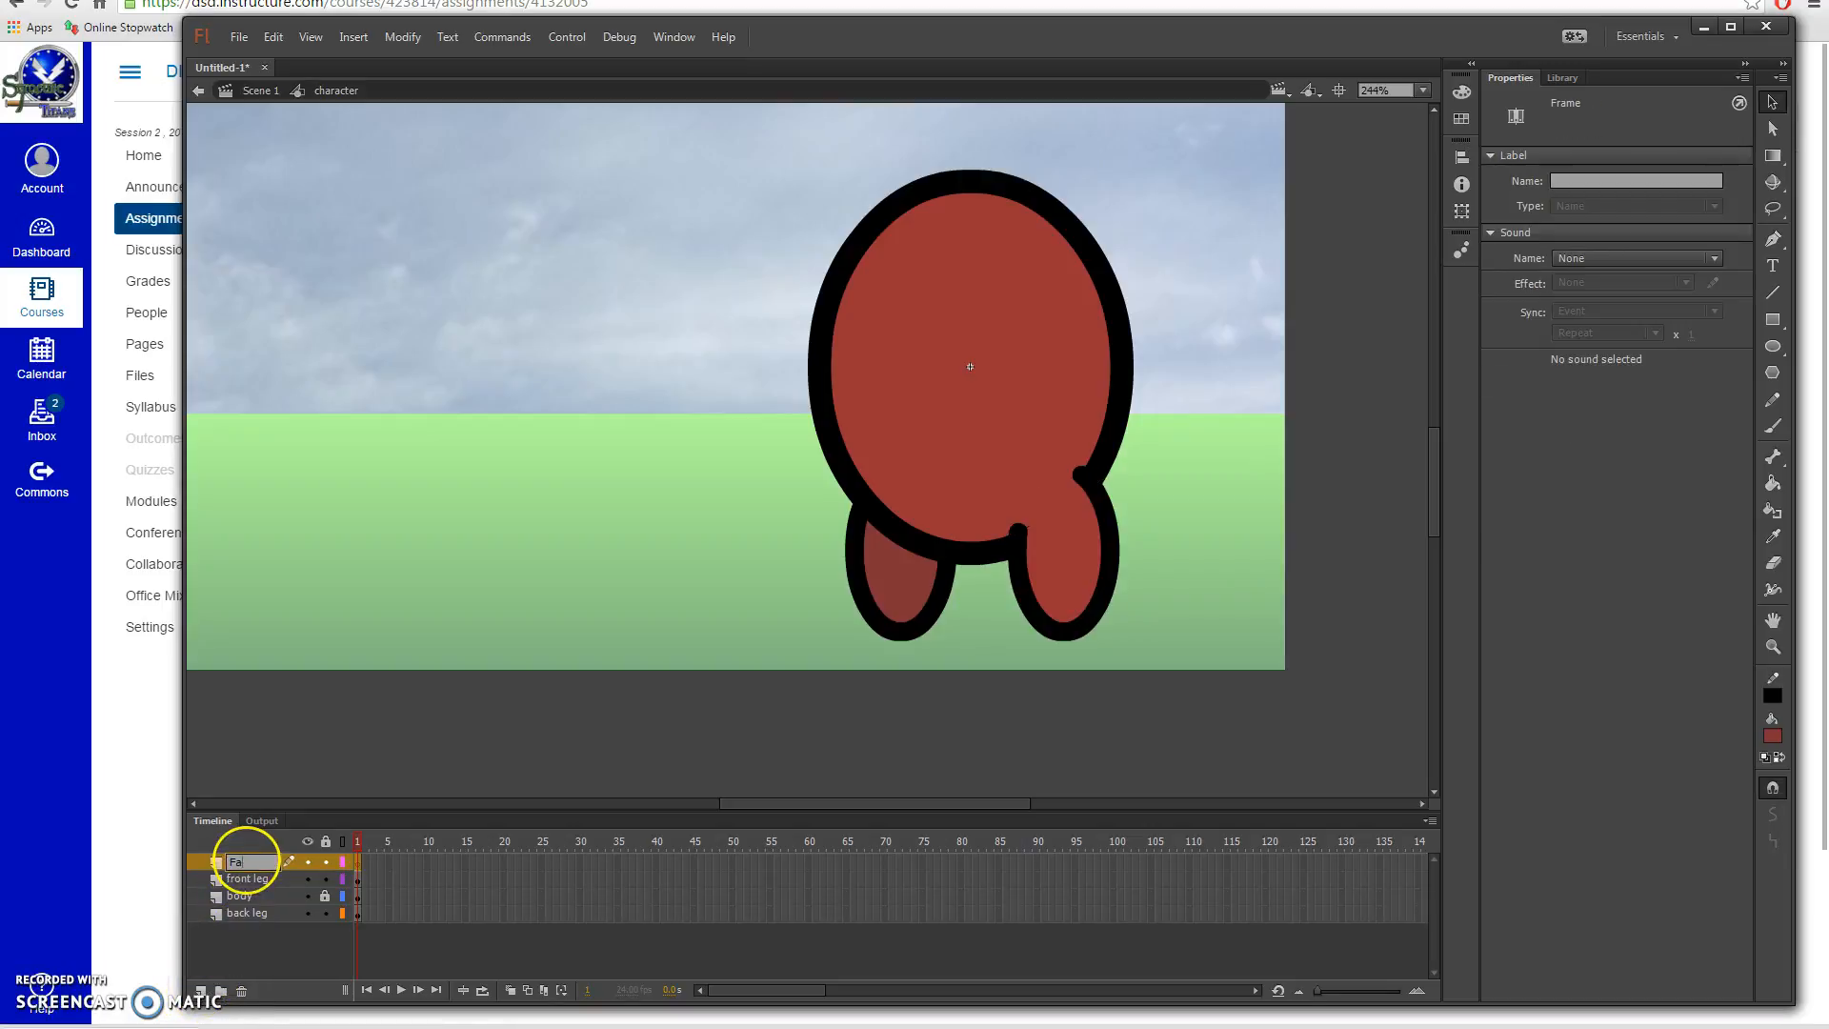
left_click(216, 863)
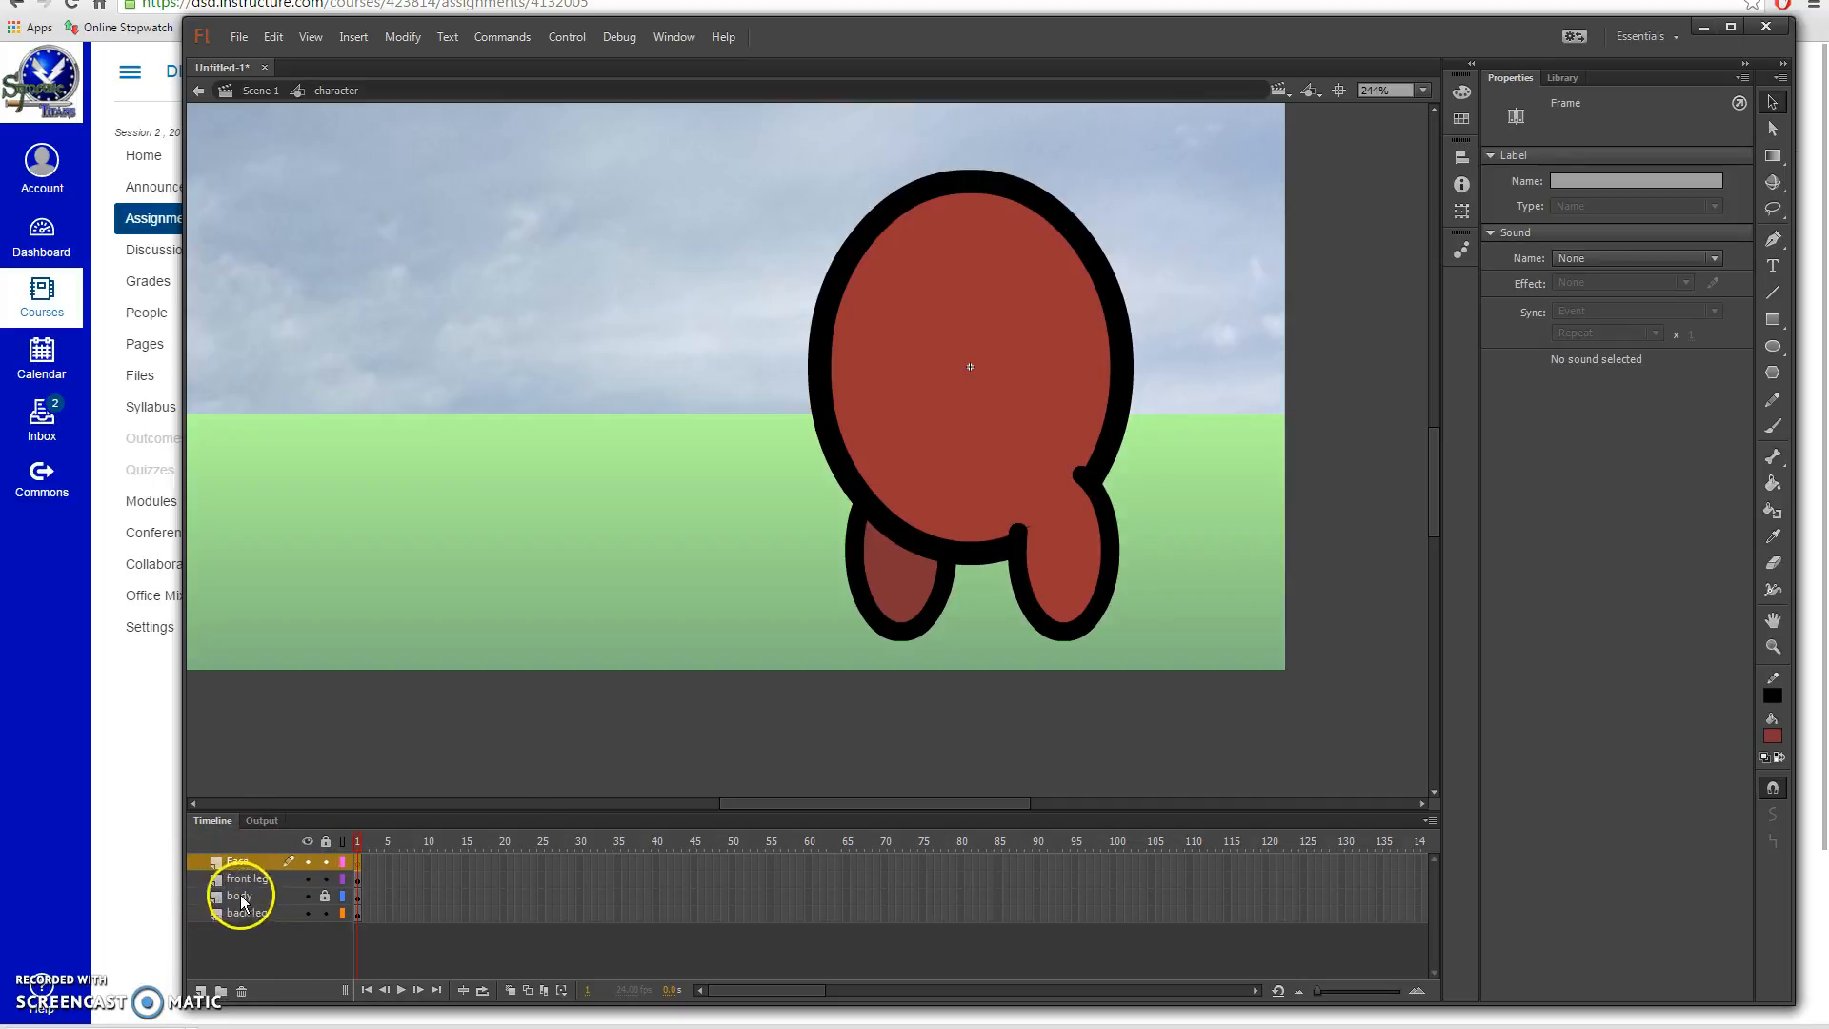
Step: Draw a green oval eye about 16 px wide with a 5 px black stroke on the upper right part of the body
left_click(1773, 354)
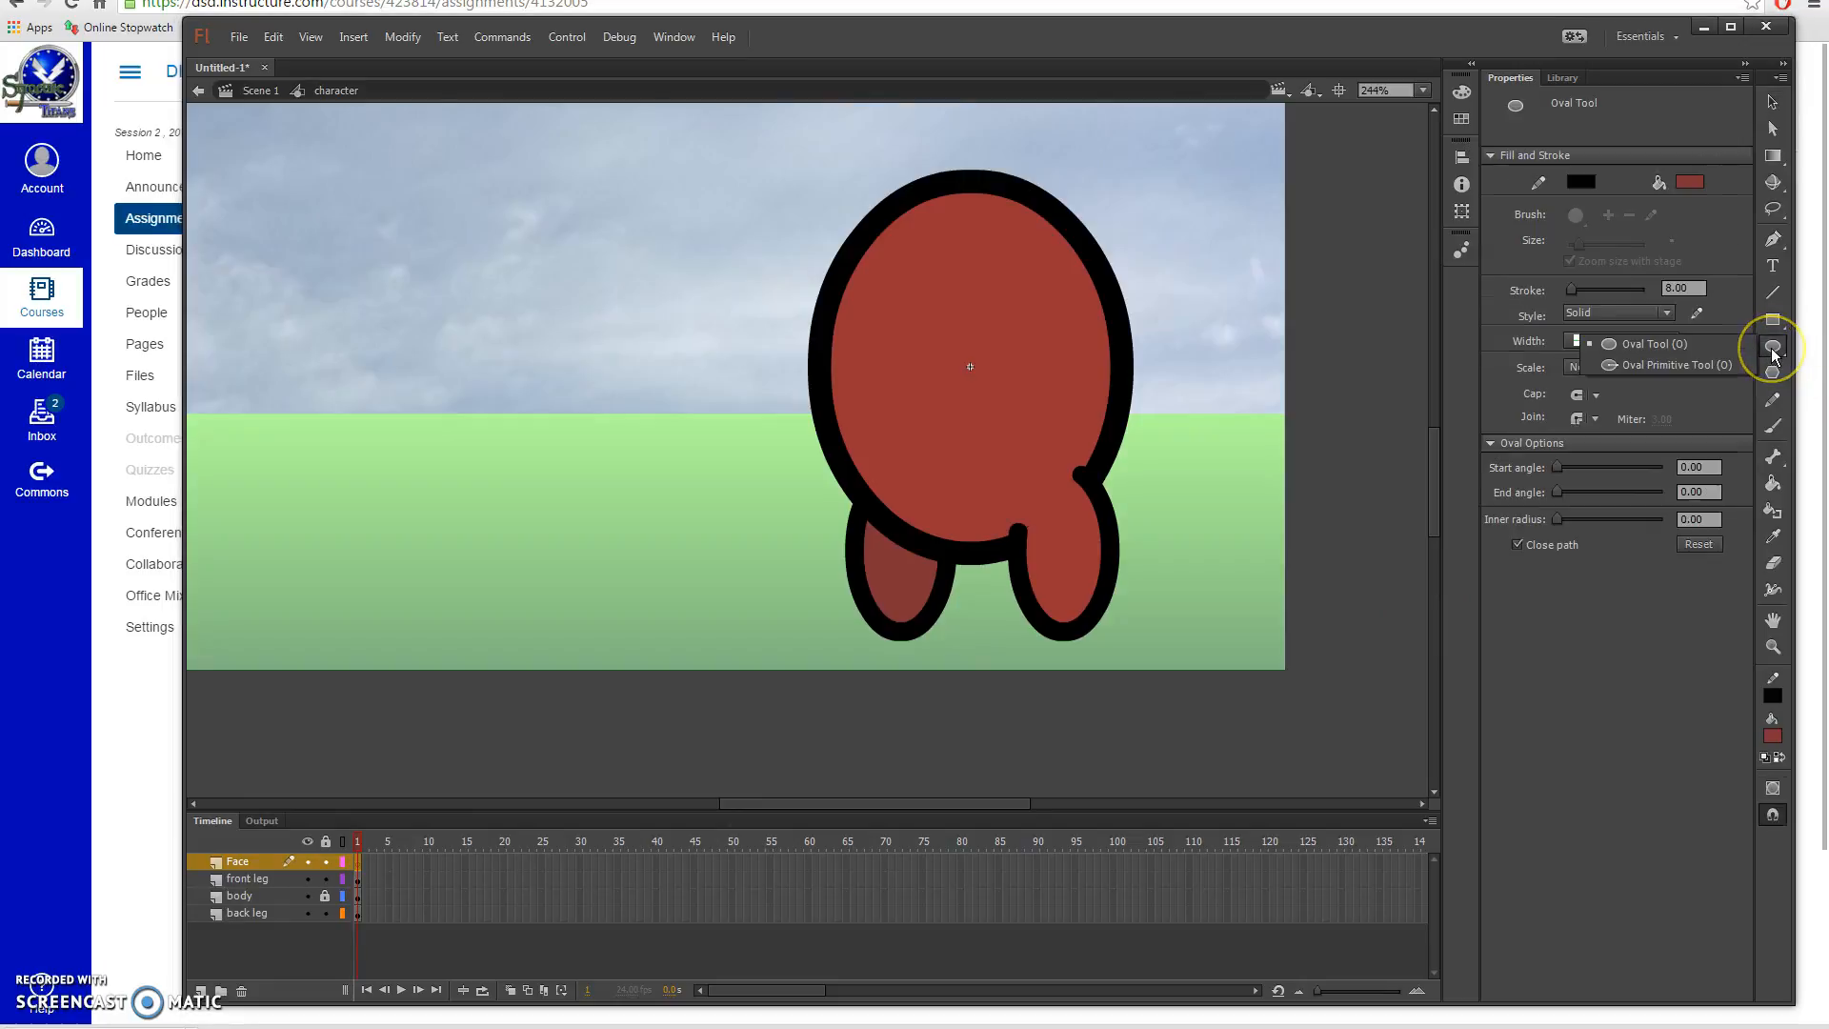
left_click(1709, 348)
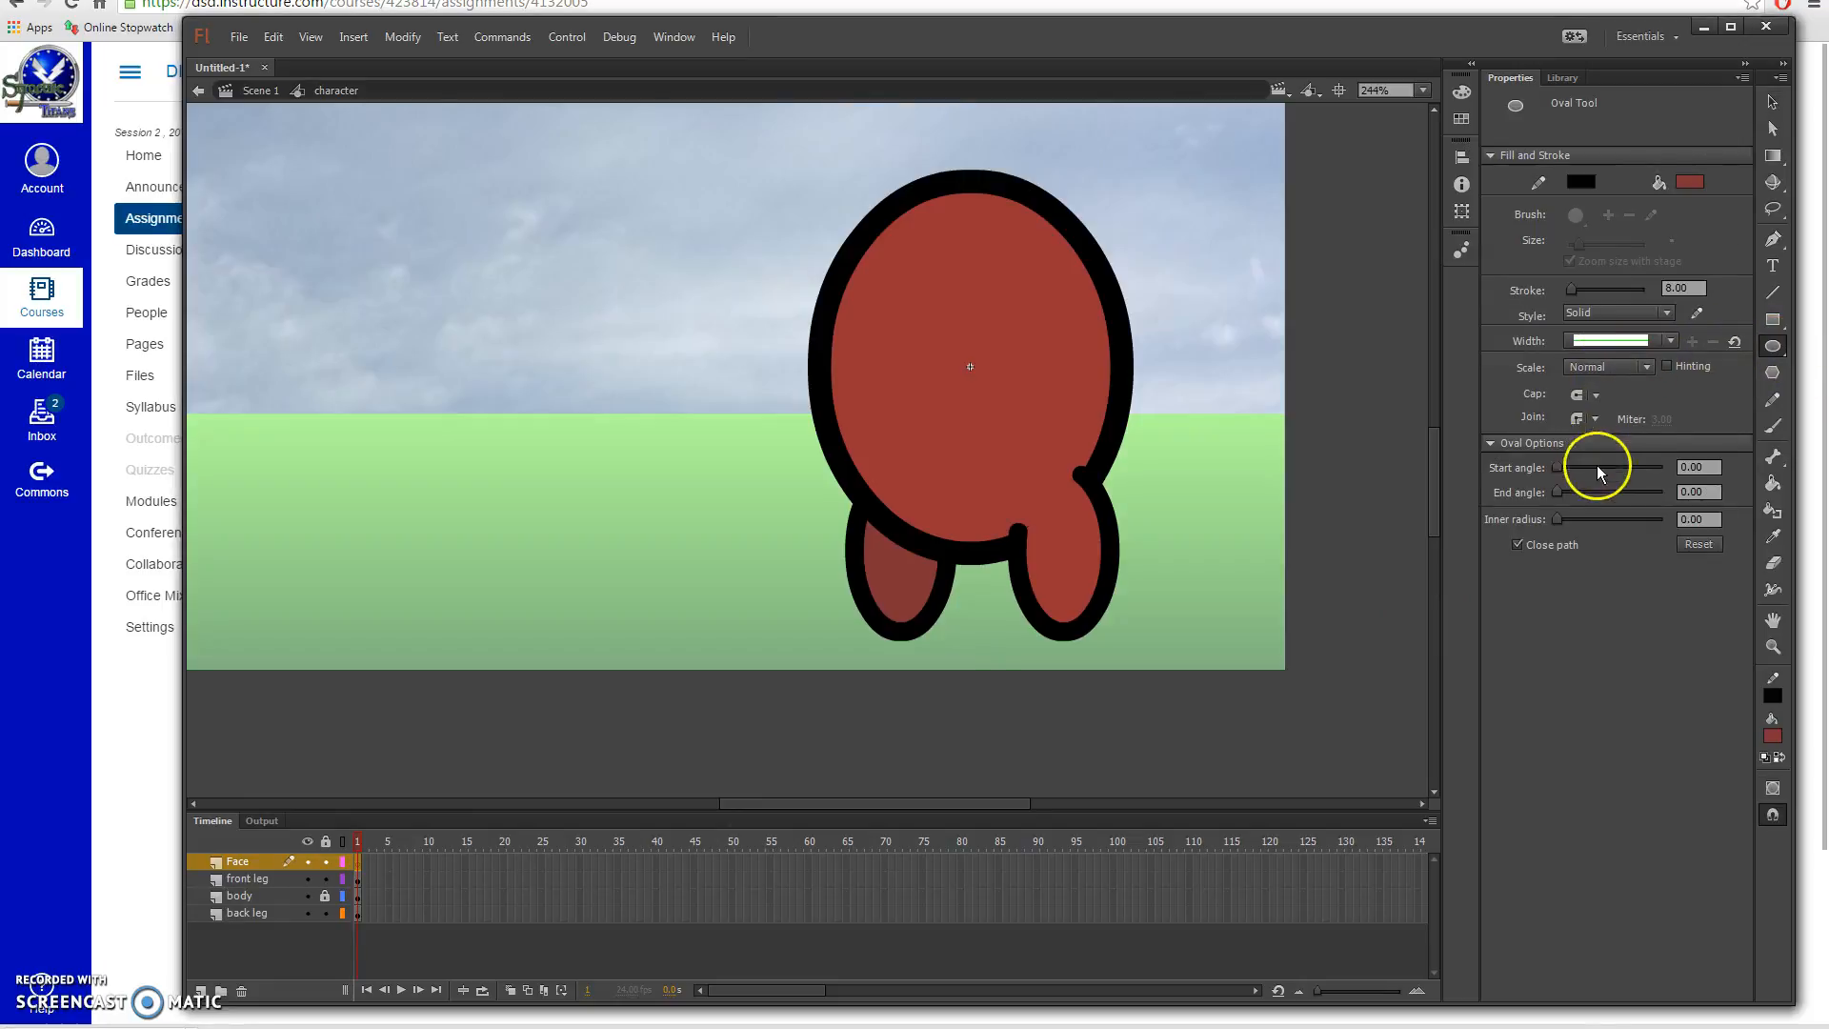
left_click(1686, 287)
type("5")
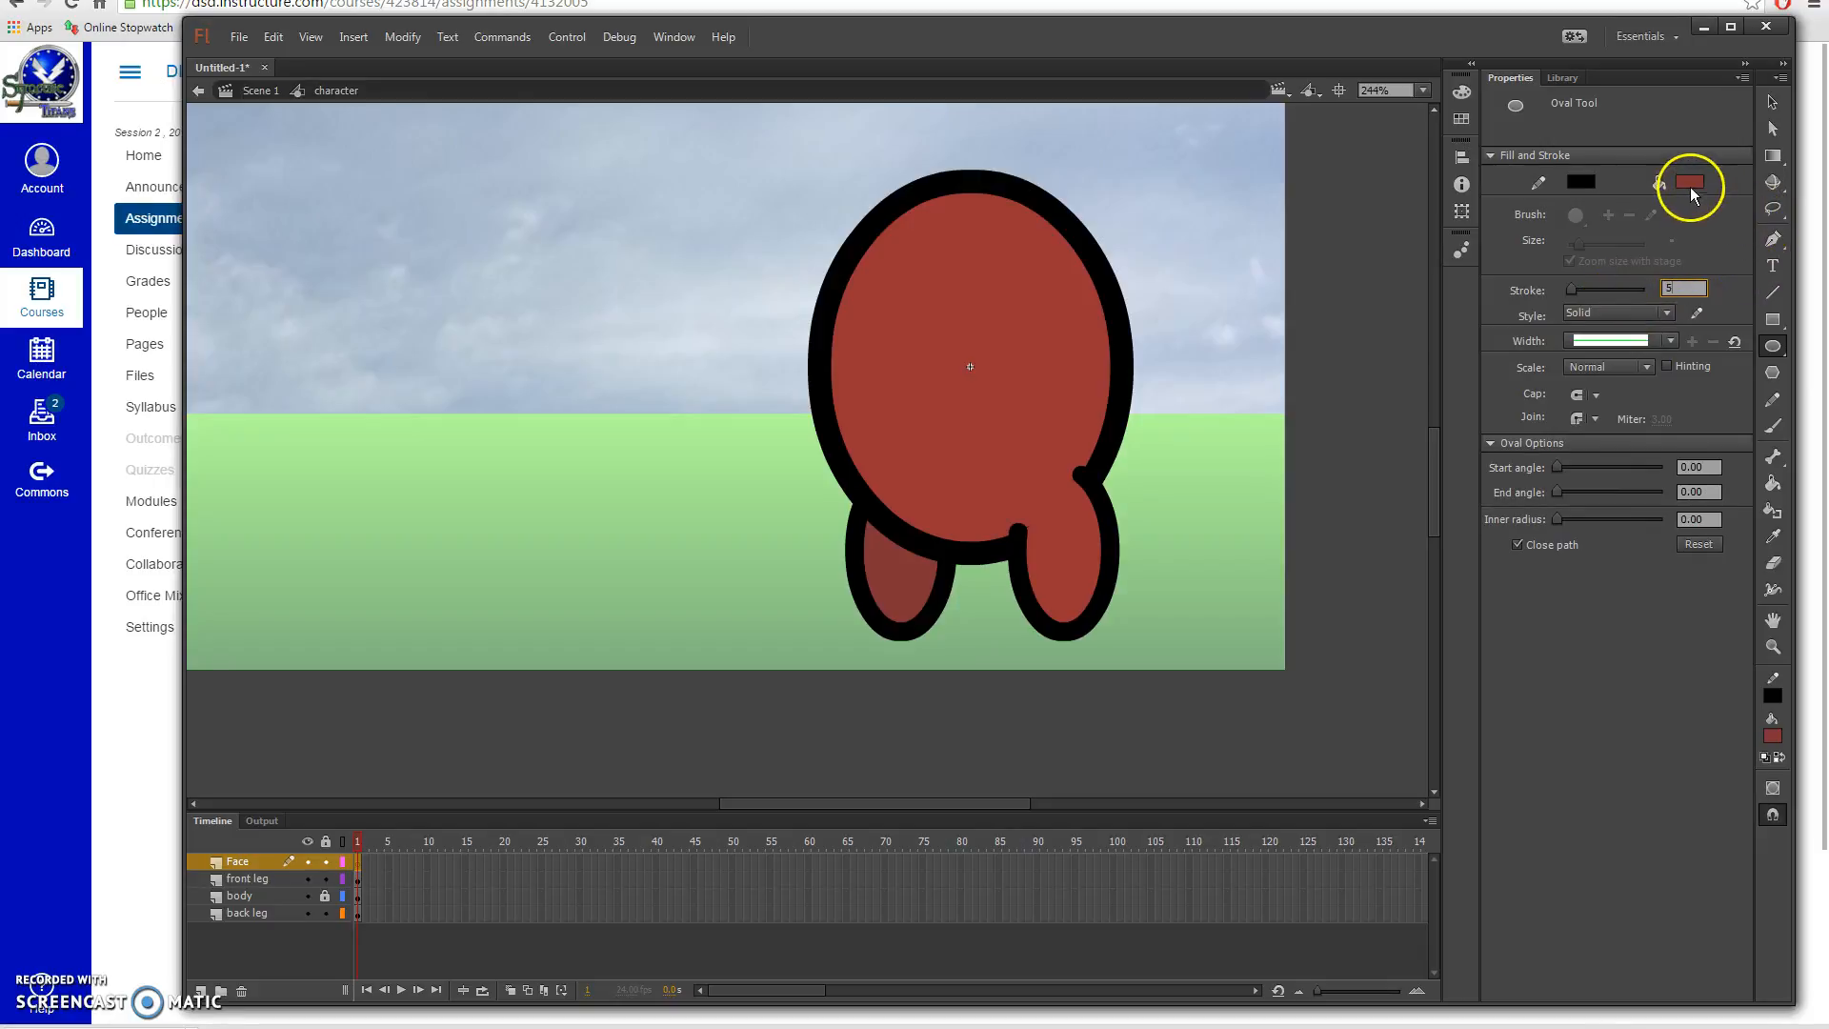
left_click(1691, 182)
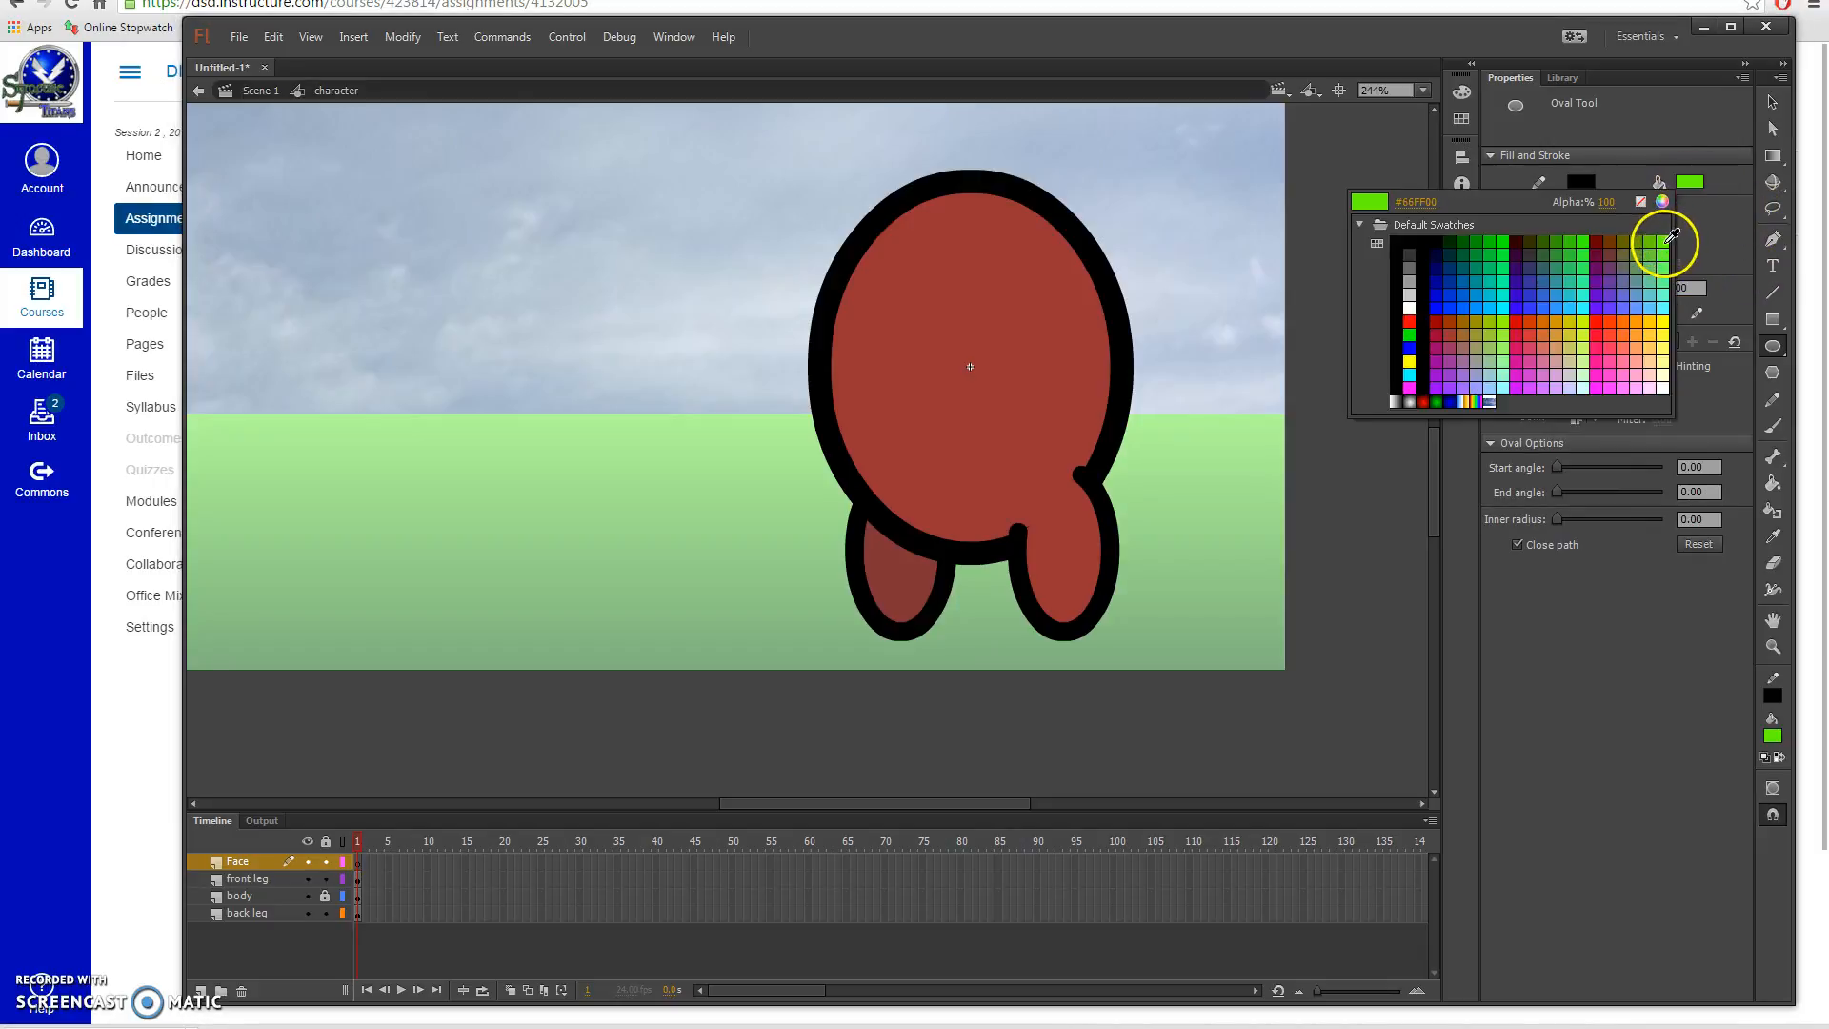
left_click(1658, 250)
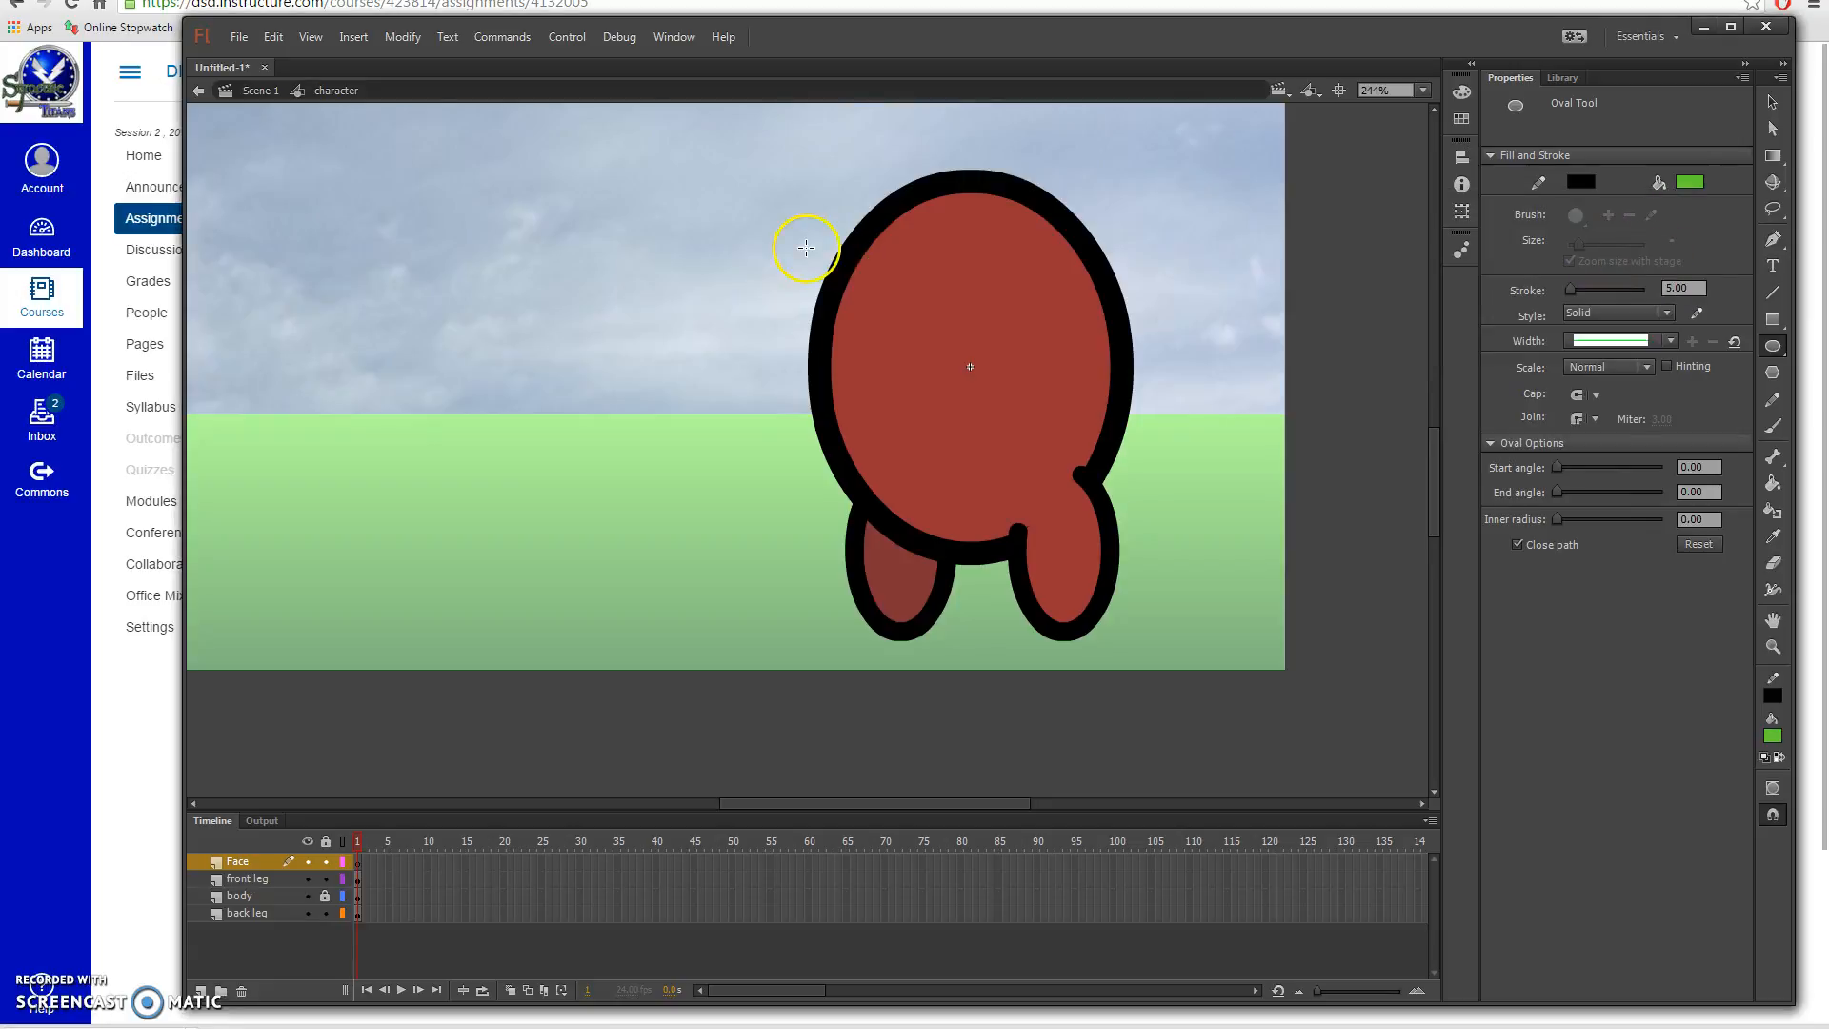
left_click_drag(1001, 246, 1046, 292)
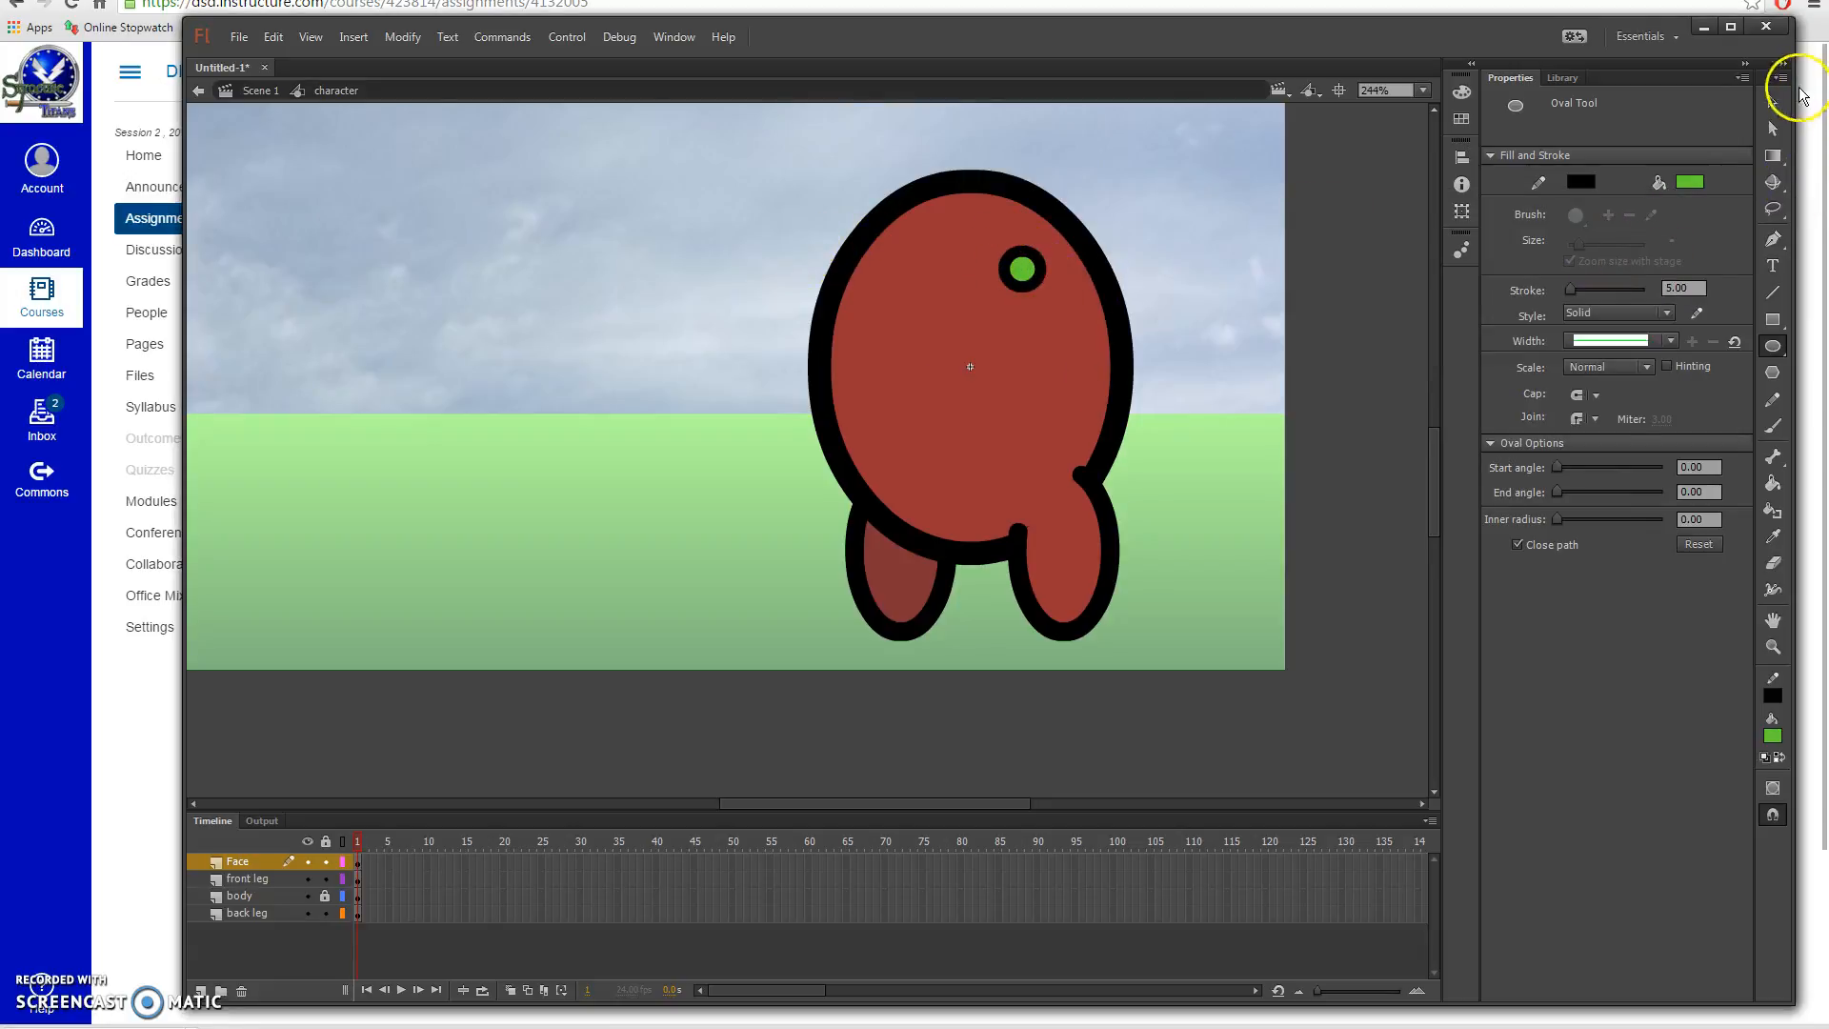
Step: Duplicate the green eye and place the copy on the body's upper left part, level with the first eye
left_click(1772, 102)
double_click(1029, 271)
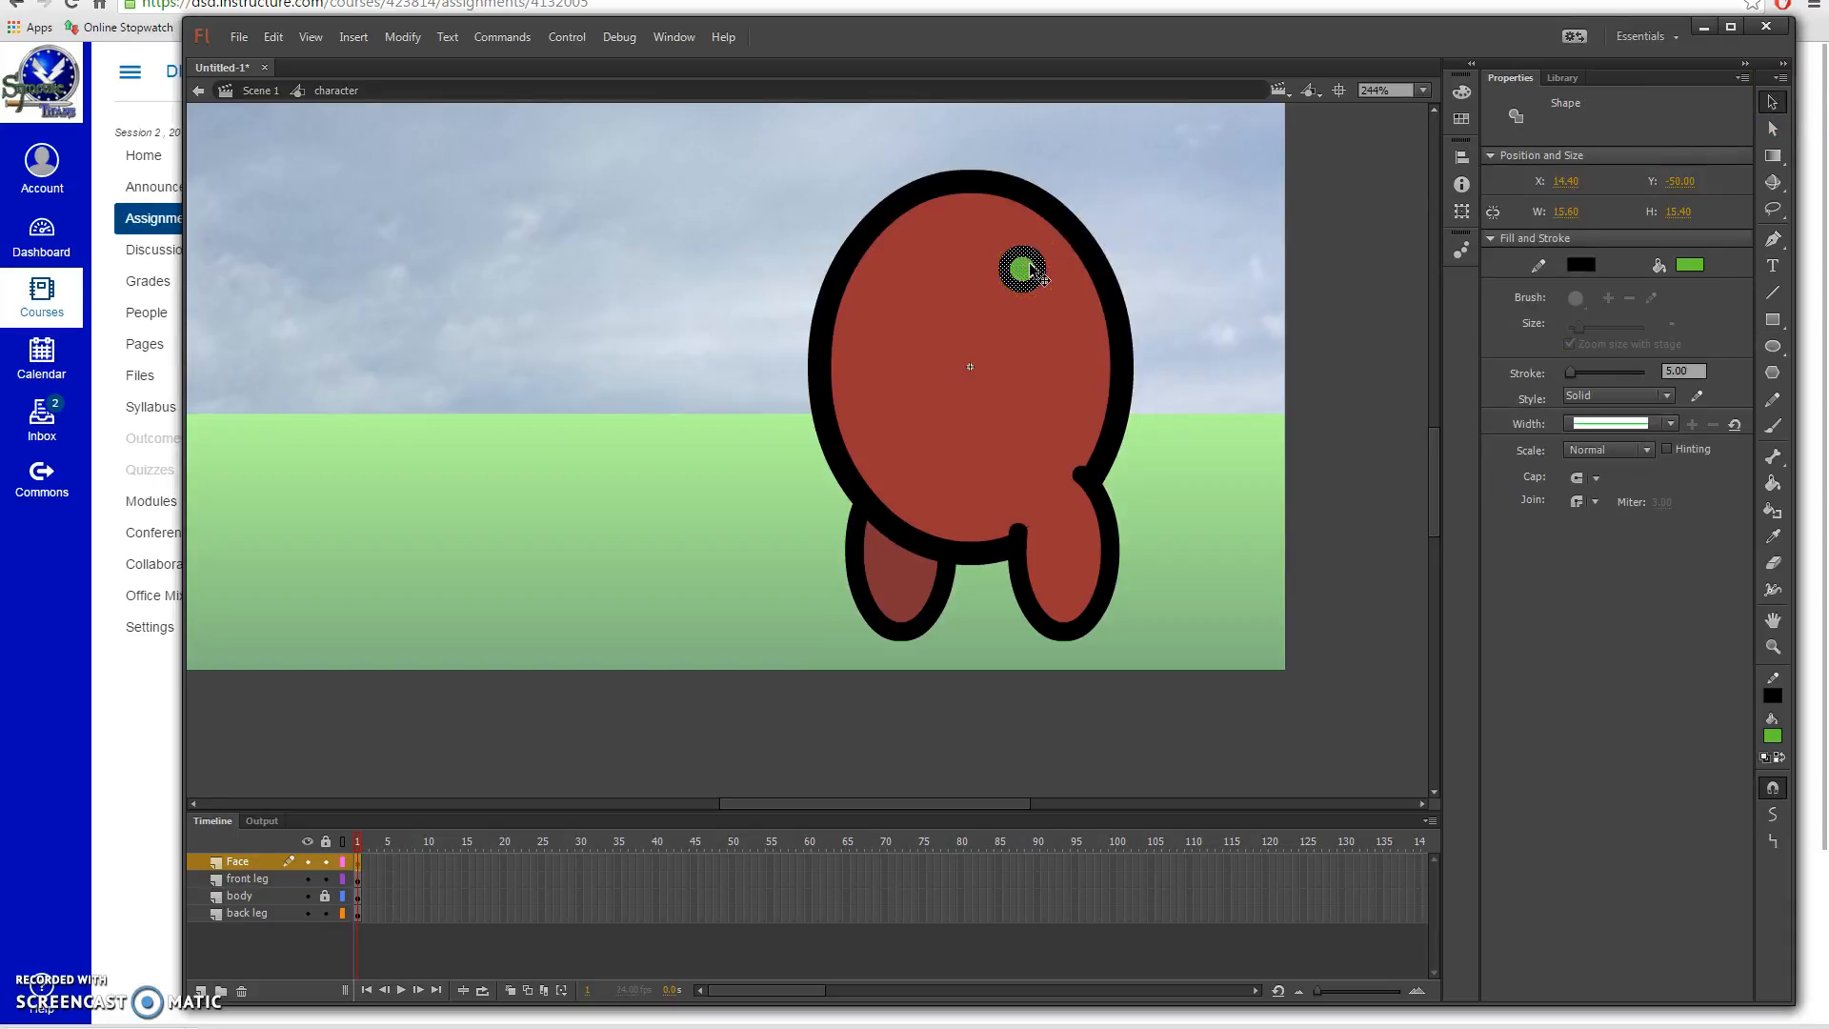
key("ctrl+v")
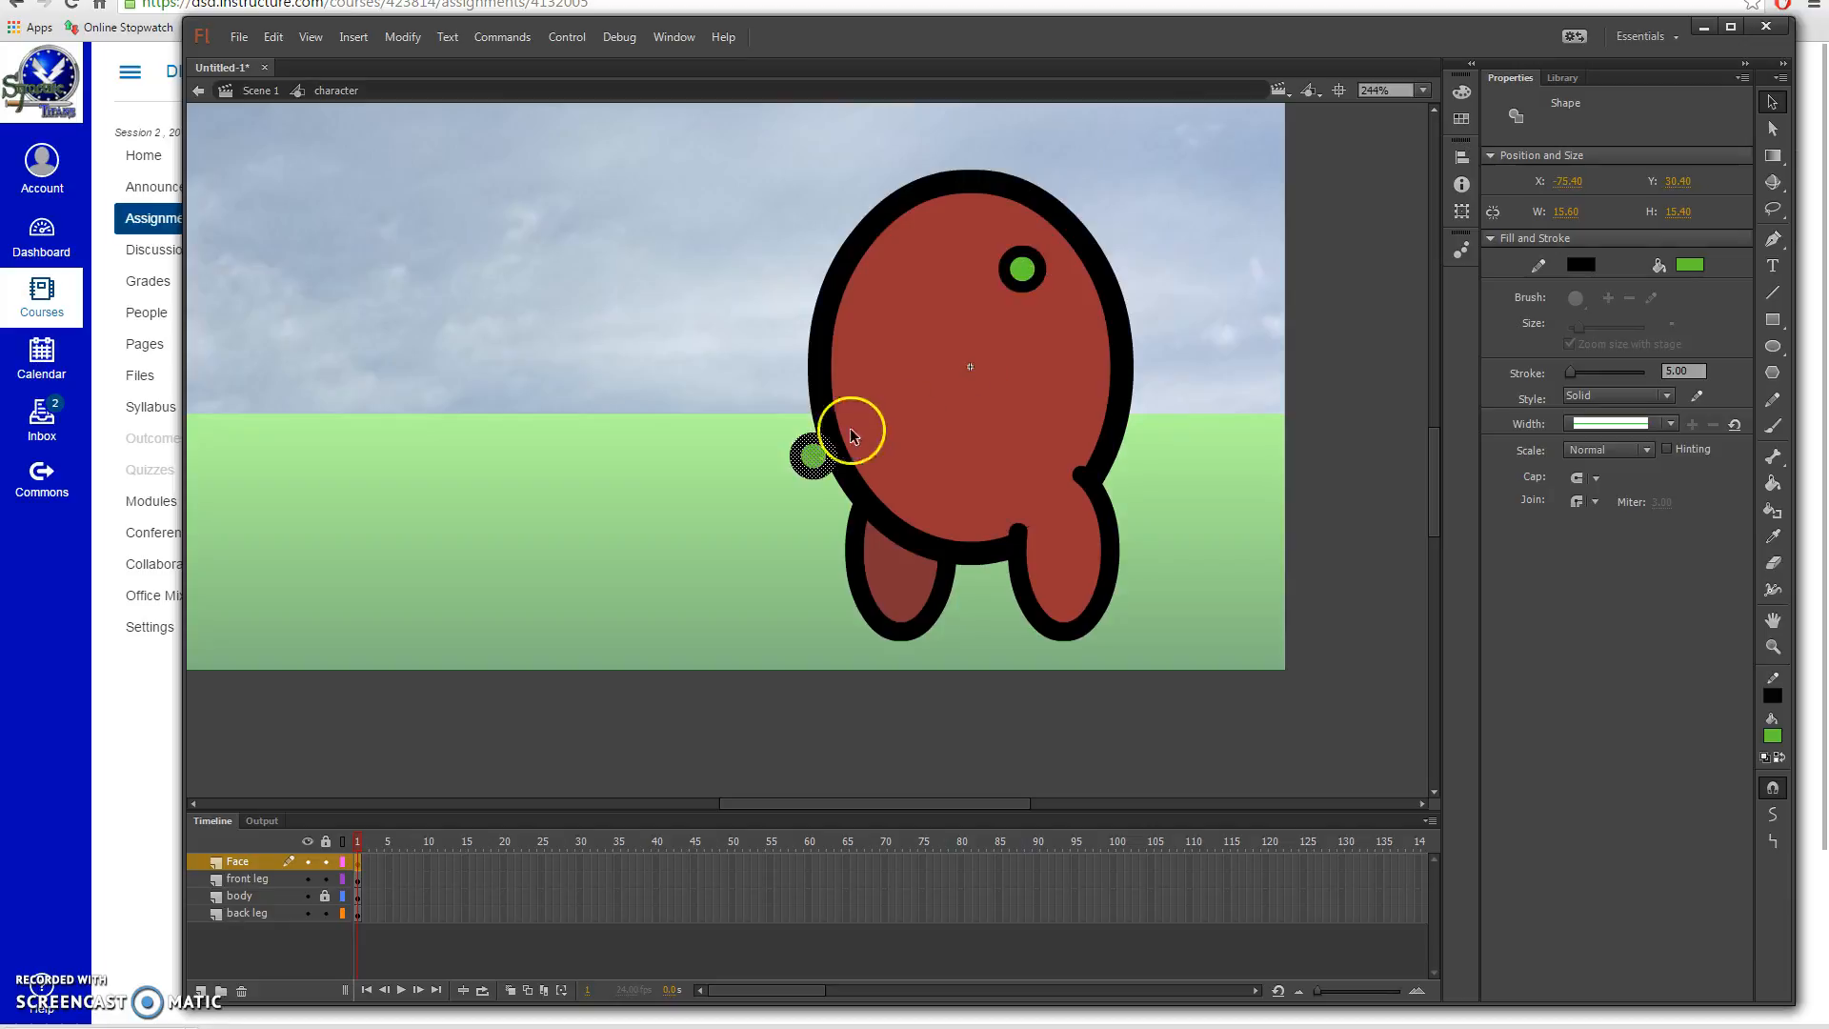
left_click_drag(817, 454, 924, 278)
left_click(1034, 371)
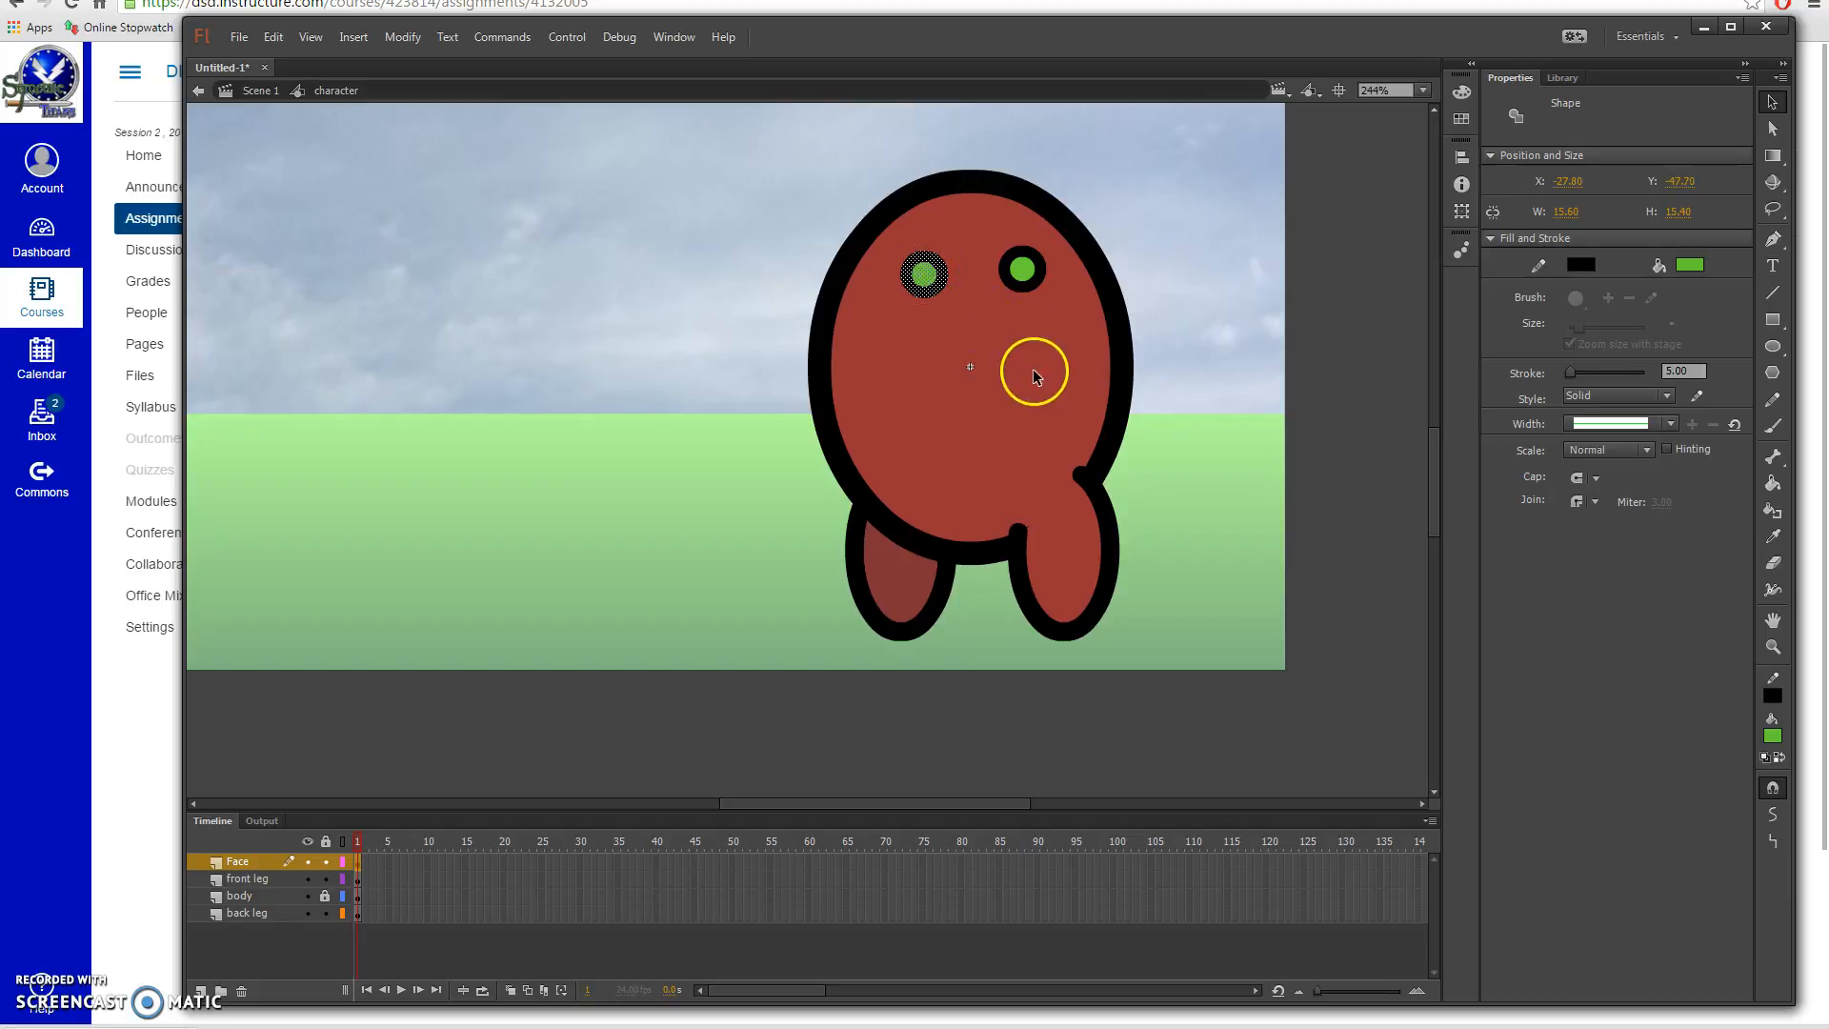
left_click(1273, 343)
left_click(1386, 476)
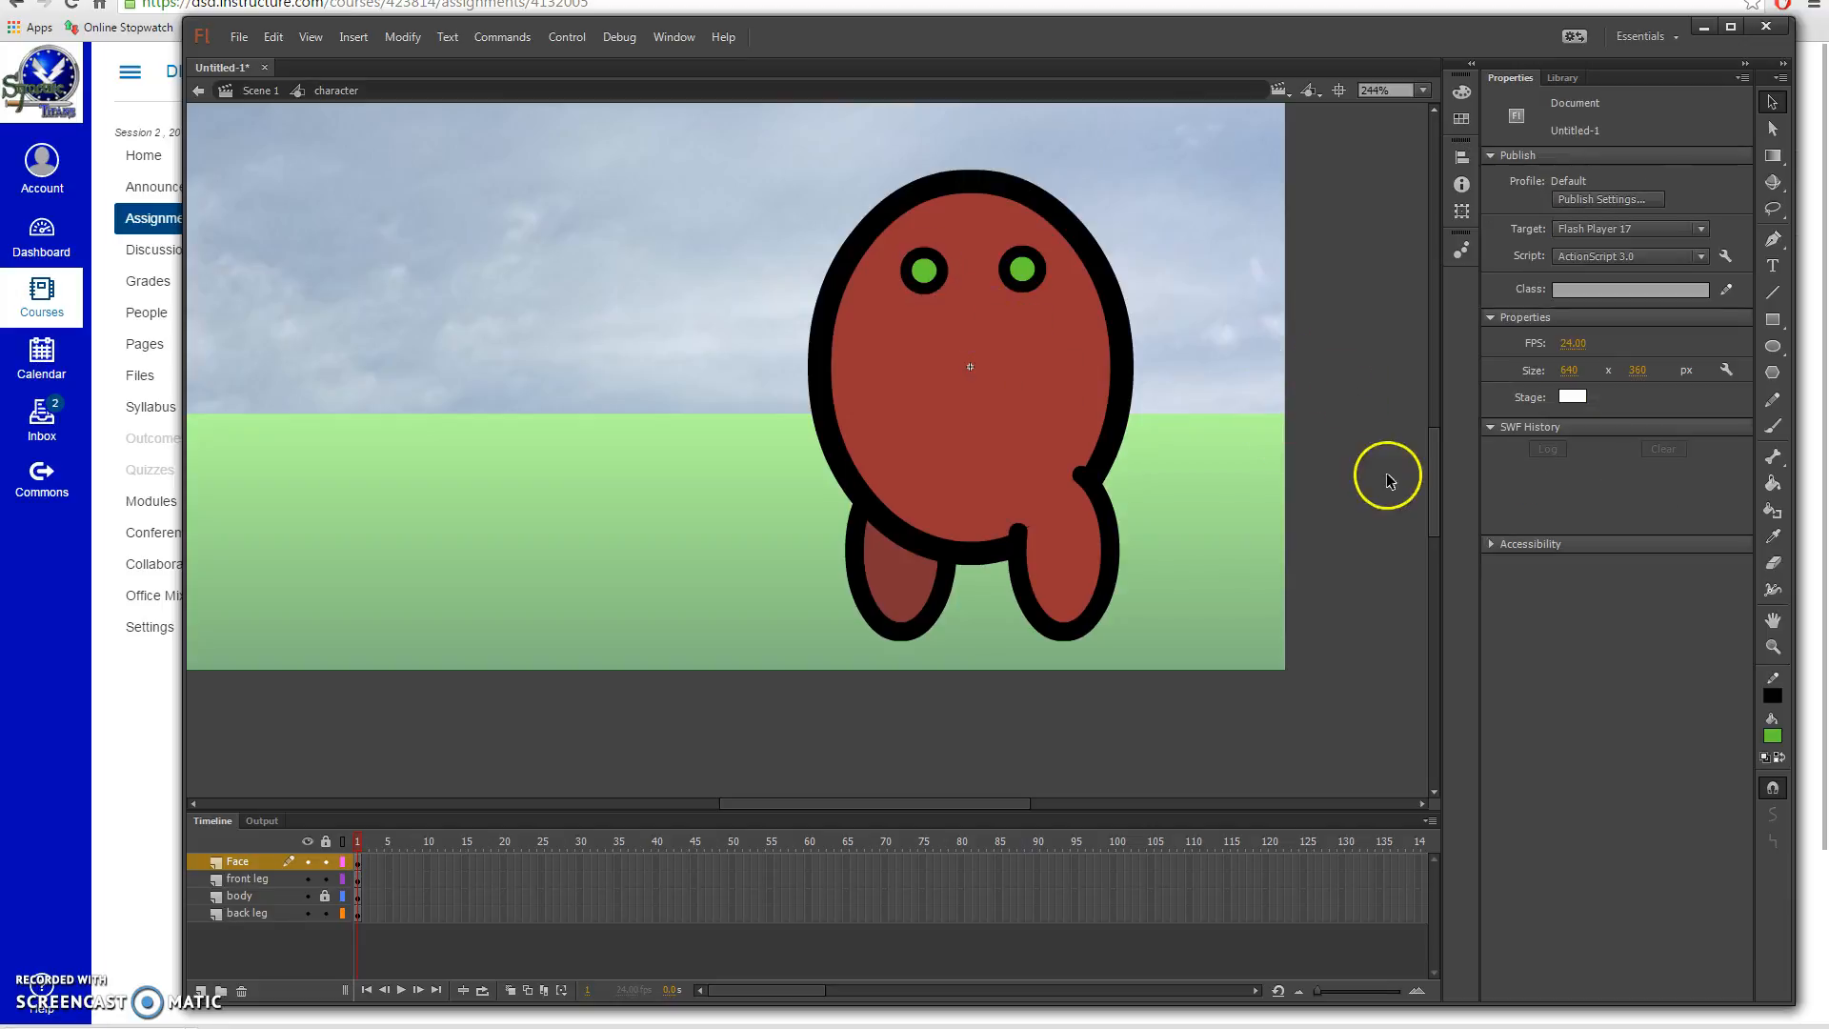
Step: Draw a straight horizontal line with a 5 px black stroke across the middle of the body as the mouth
left_click(1775, 294)
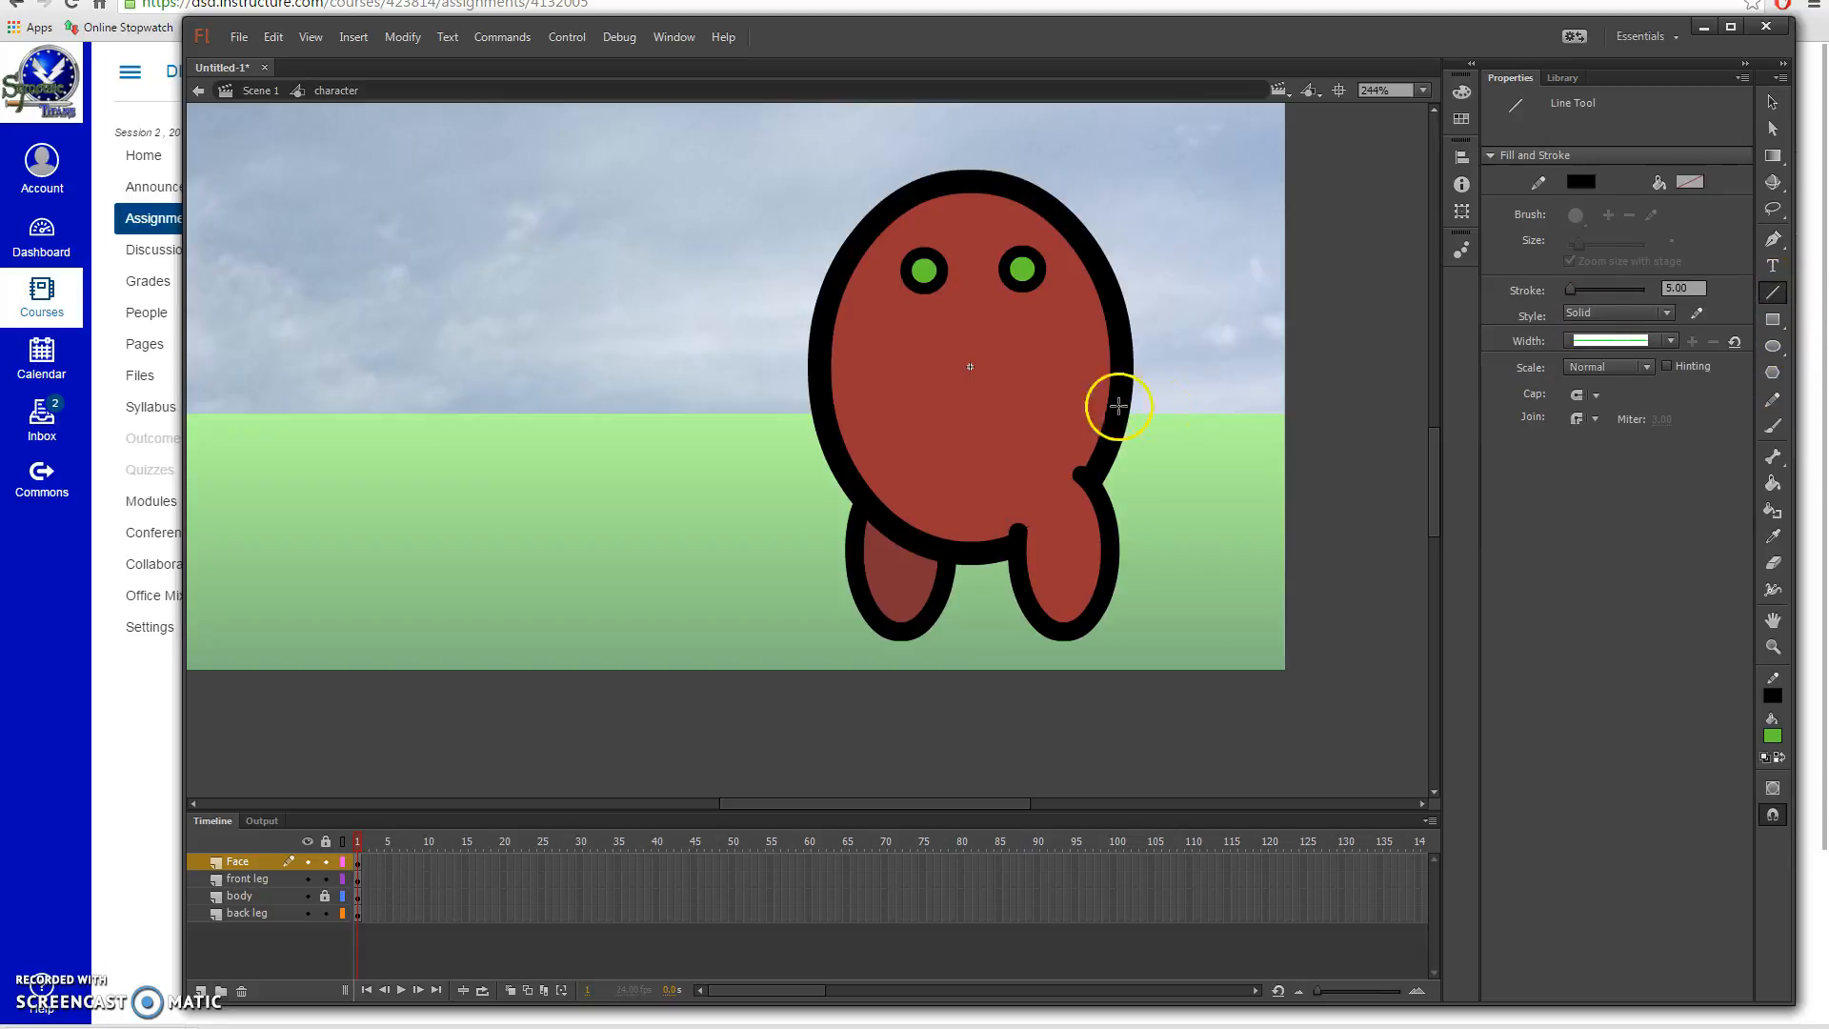
left_click_drag(875, 390, 1068, 391)
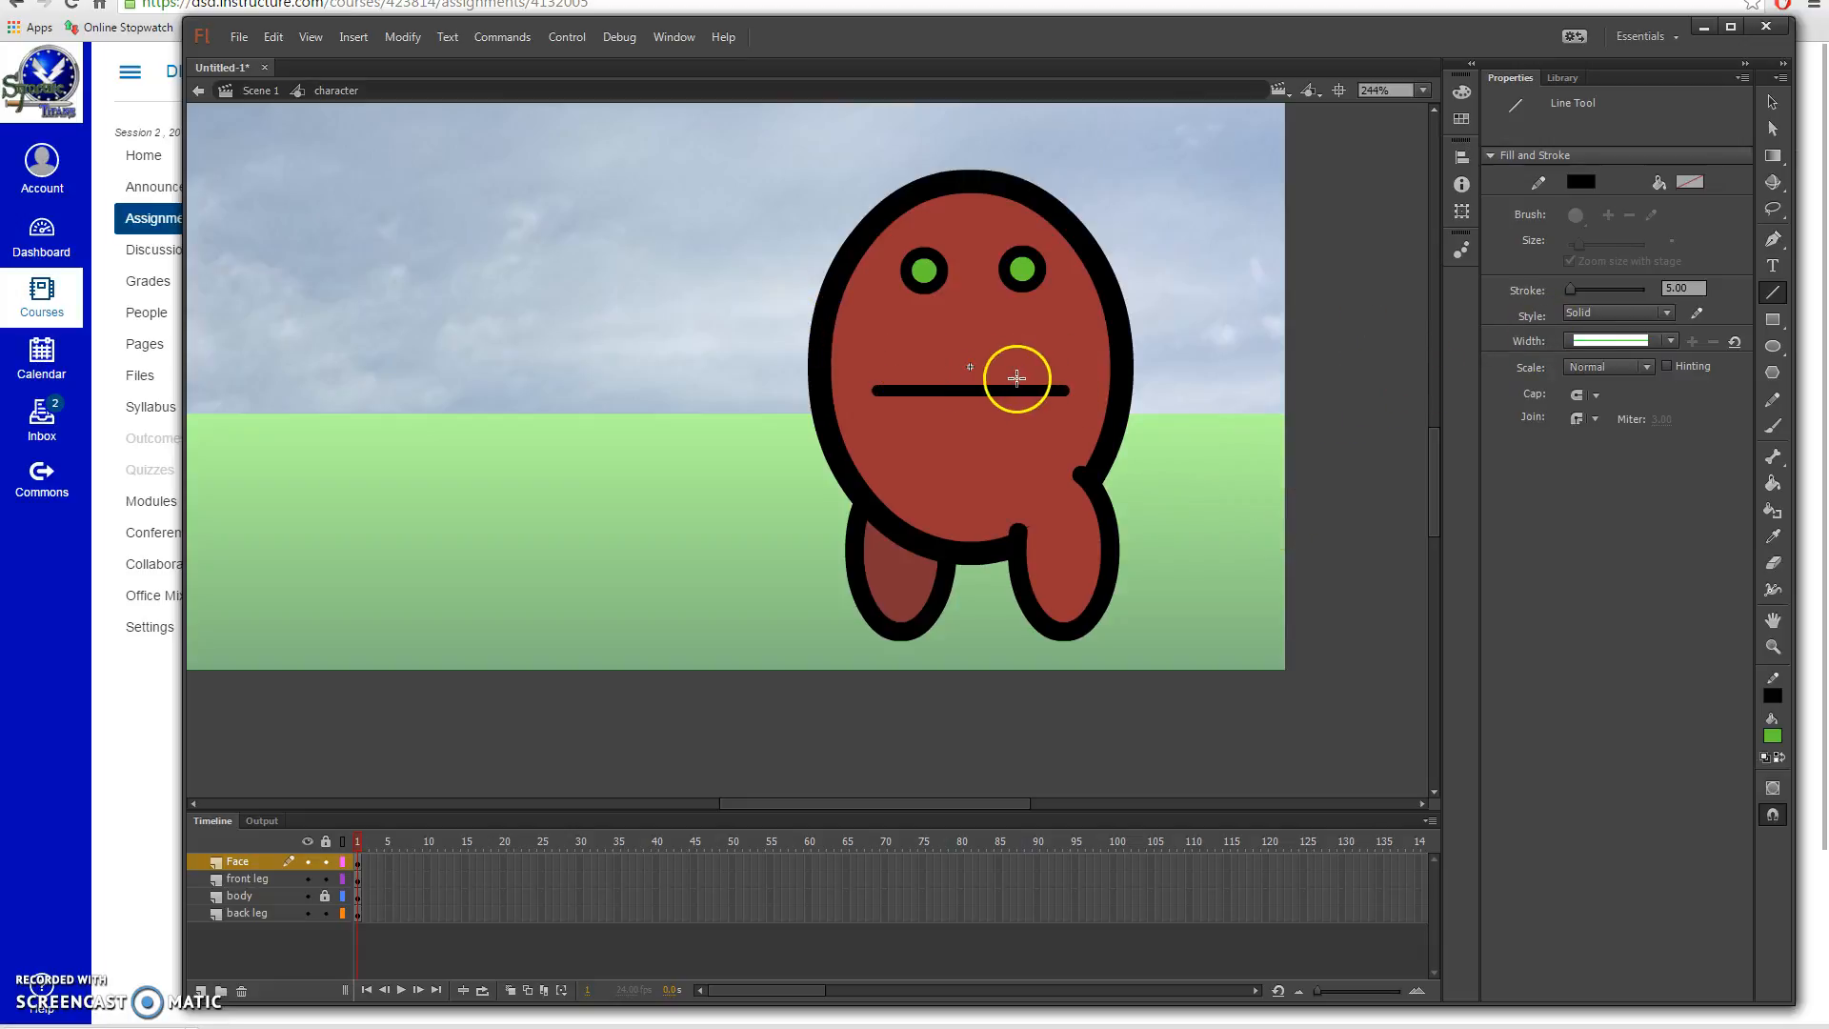
left_click(1772, 102)
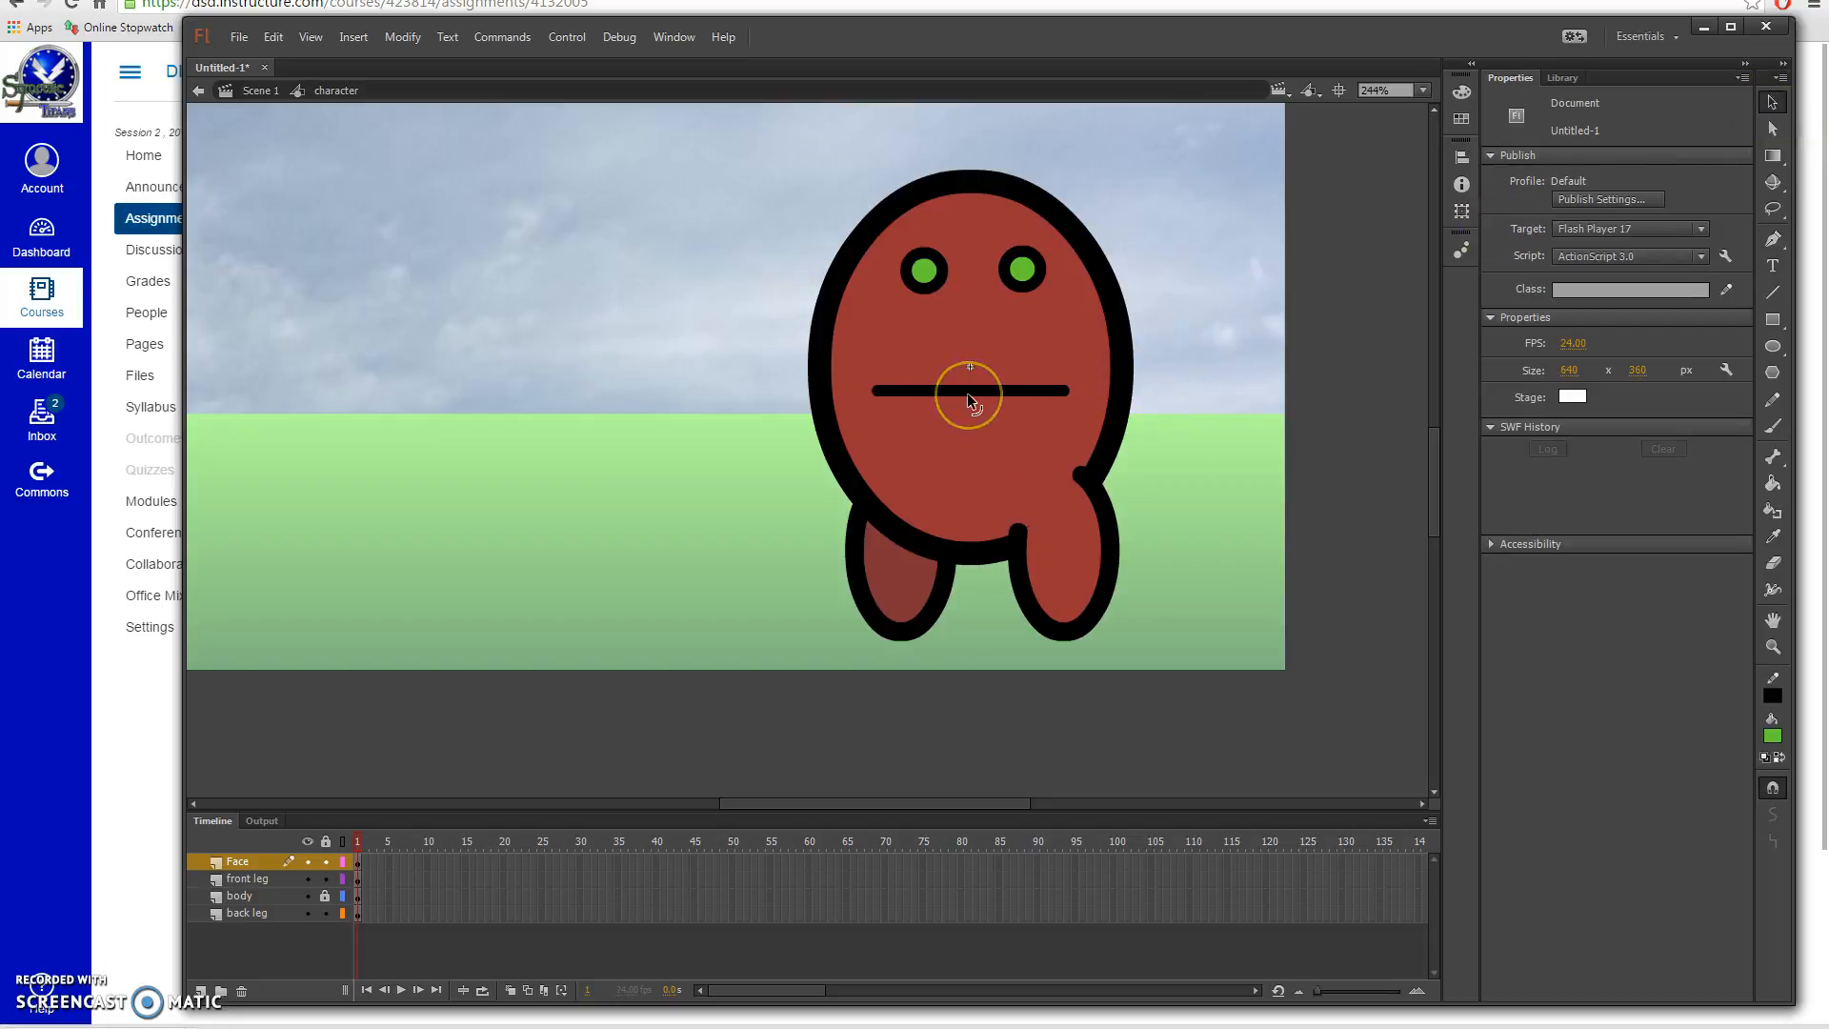
Step: Bend the straight mouth line downward into a smile and lock the Face layer
left_click_drag(968, 393, 960, 434)
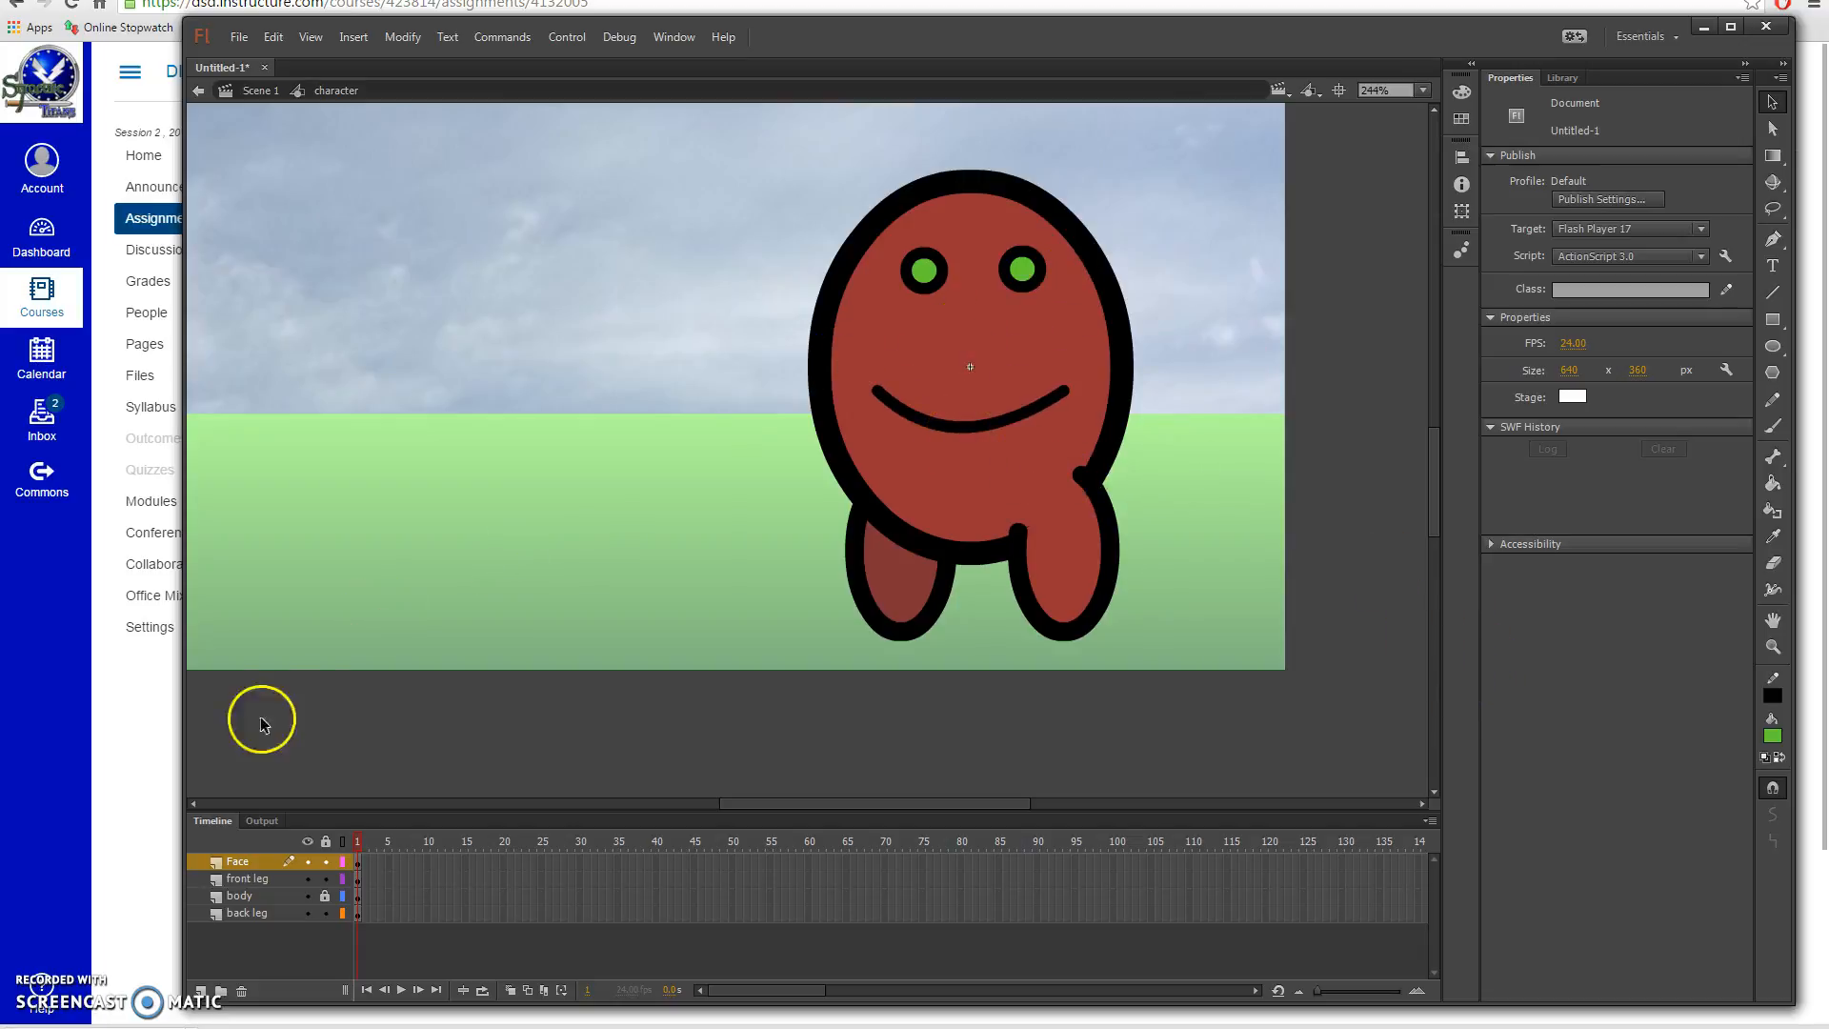
left_click(327, 862)
left_click(524, 951)
left_click(297, 994)
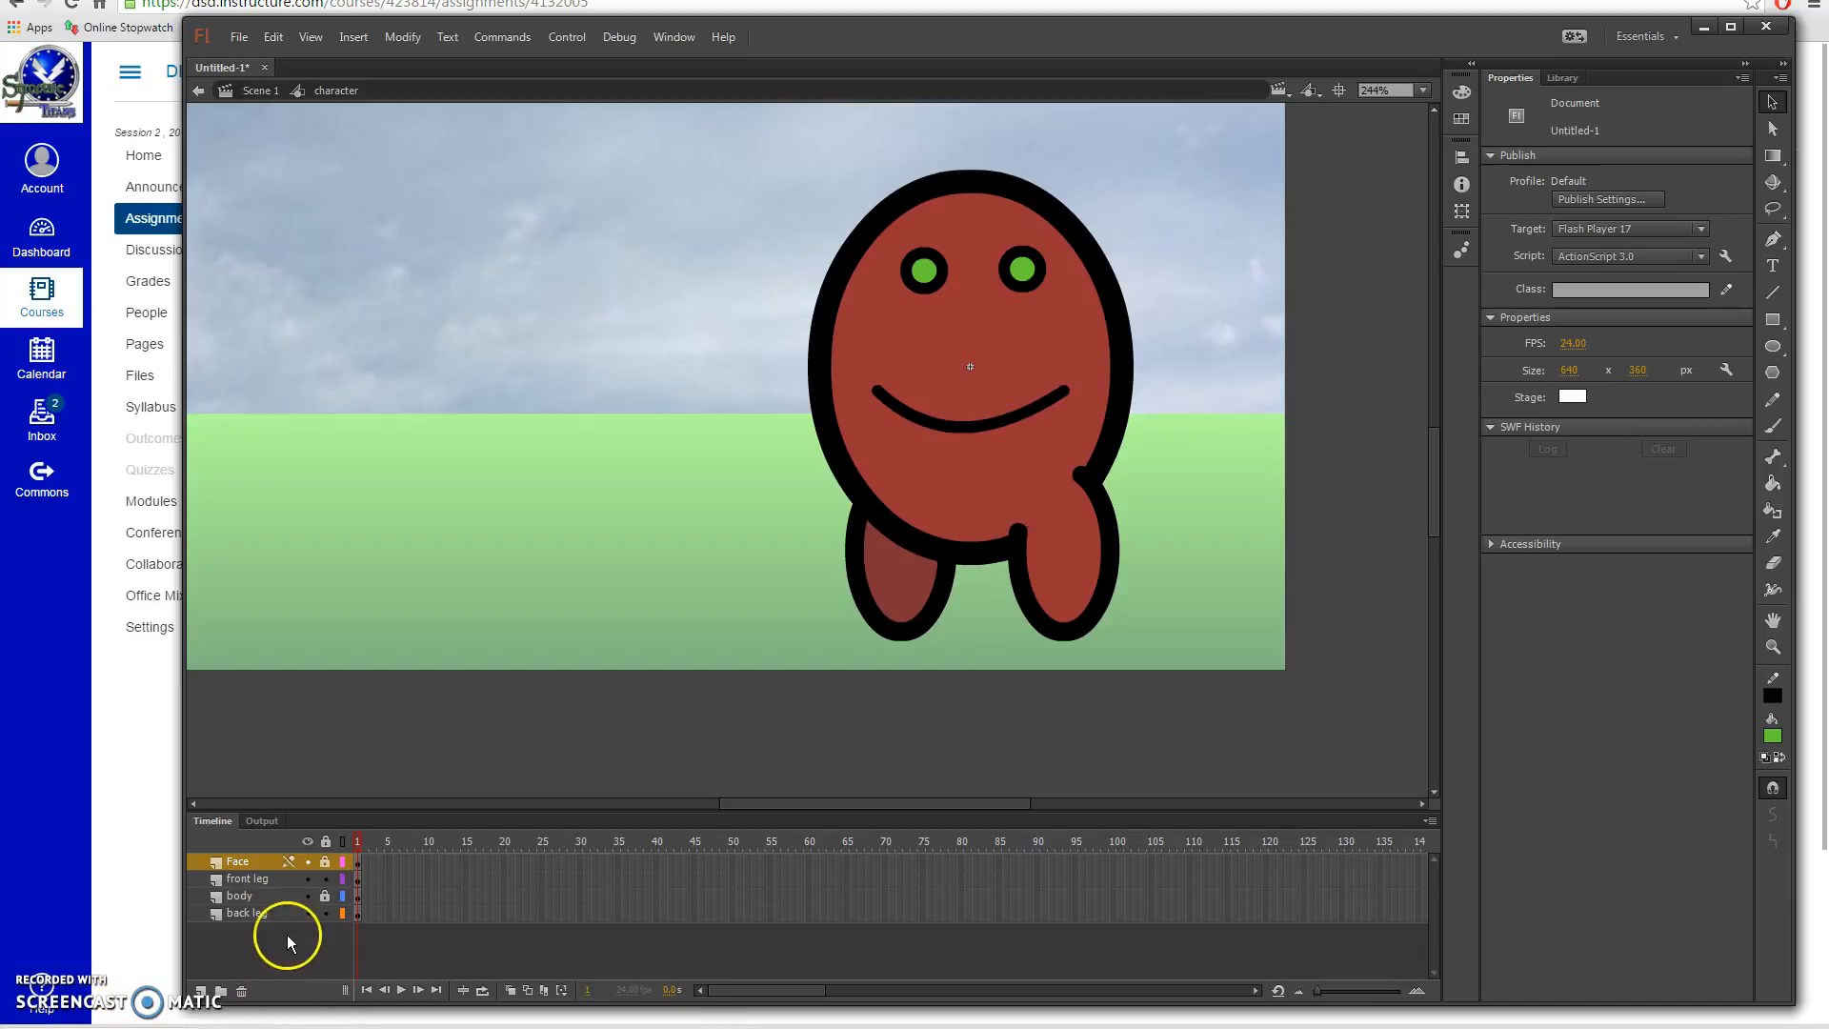
Step: Convert the artwork on the front leg layer to a Graphic symbol named front leg
left_click(255, 878)
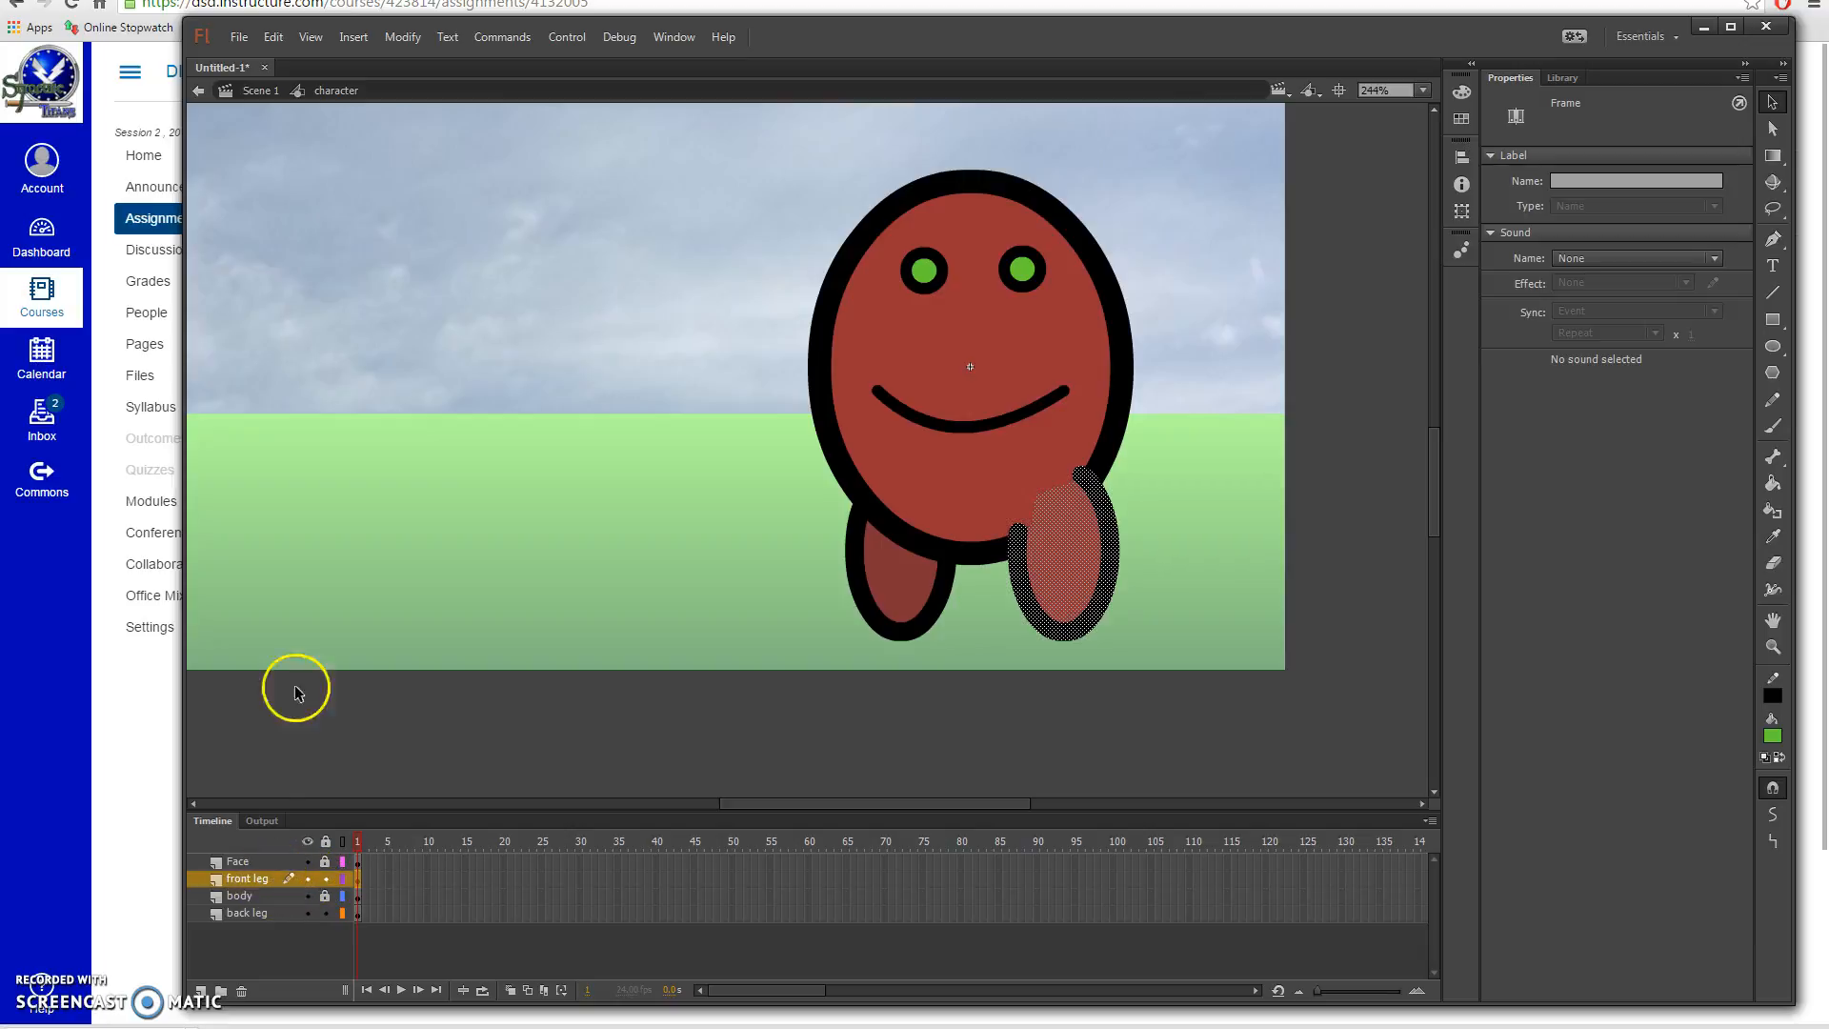
left_click(403, 36)
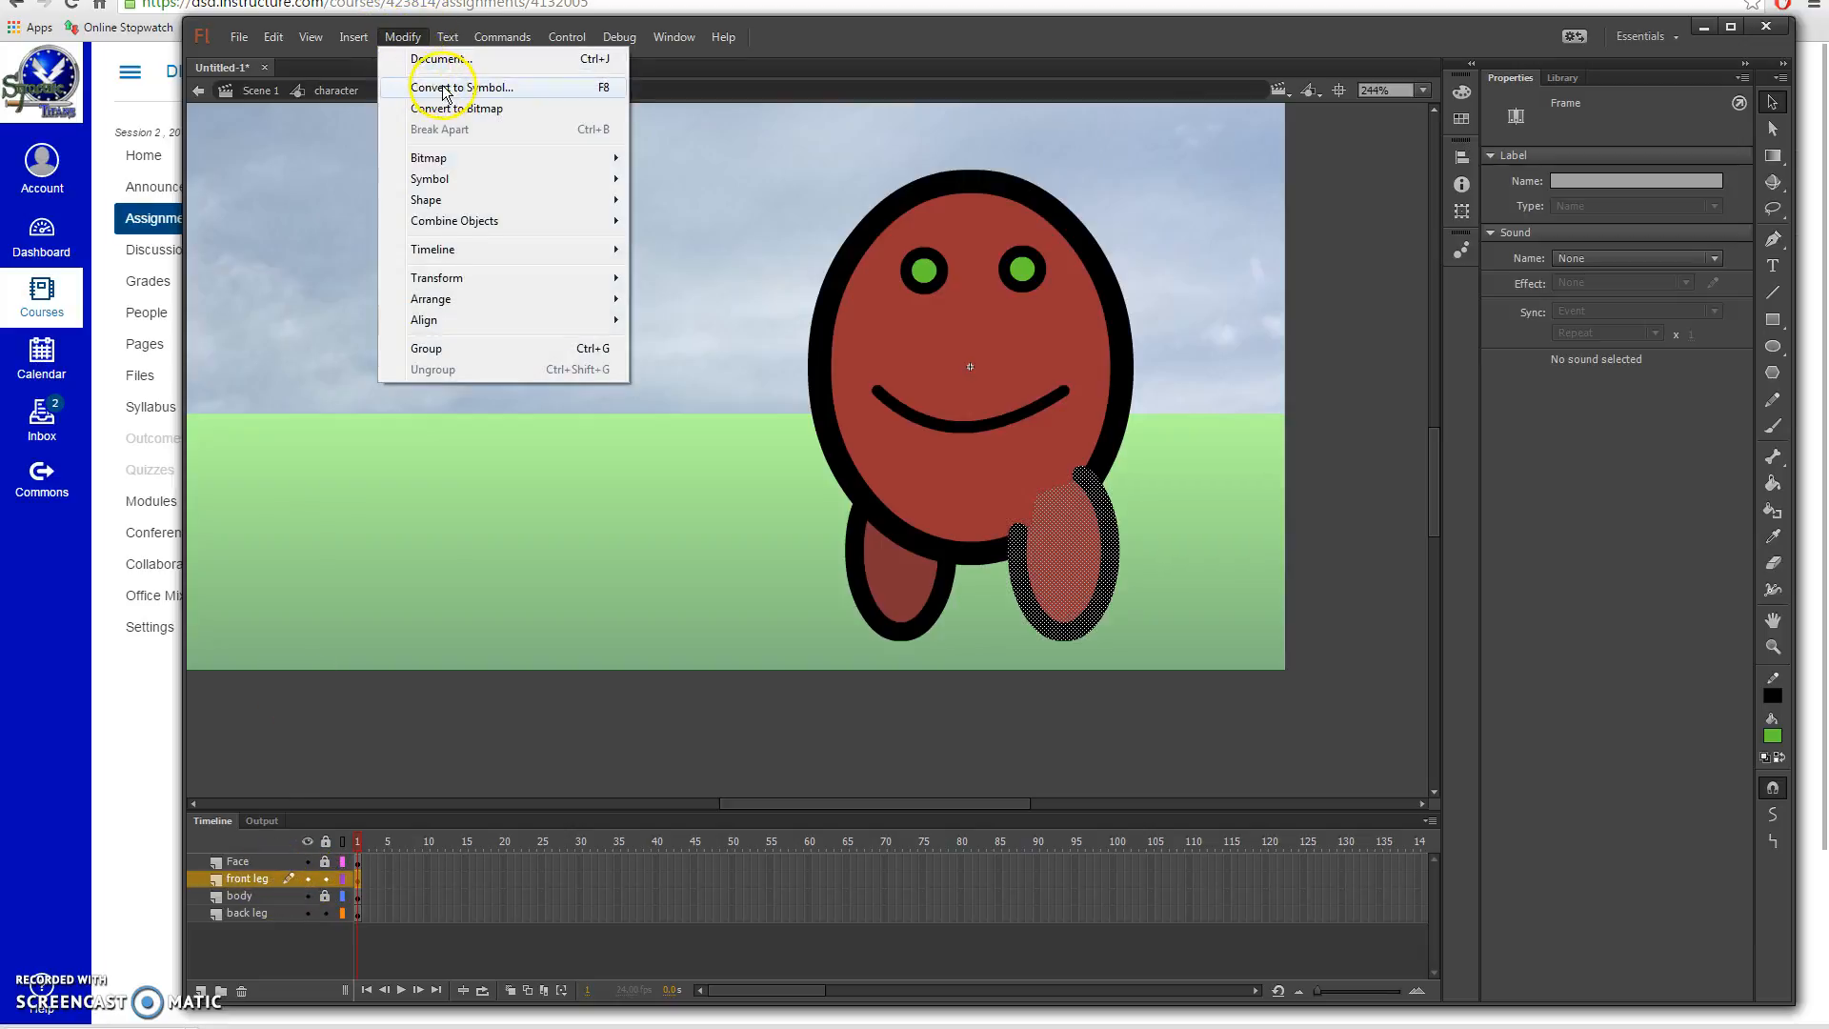
left_click(420, 87)
type("front leg")
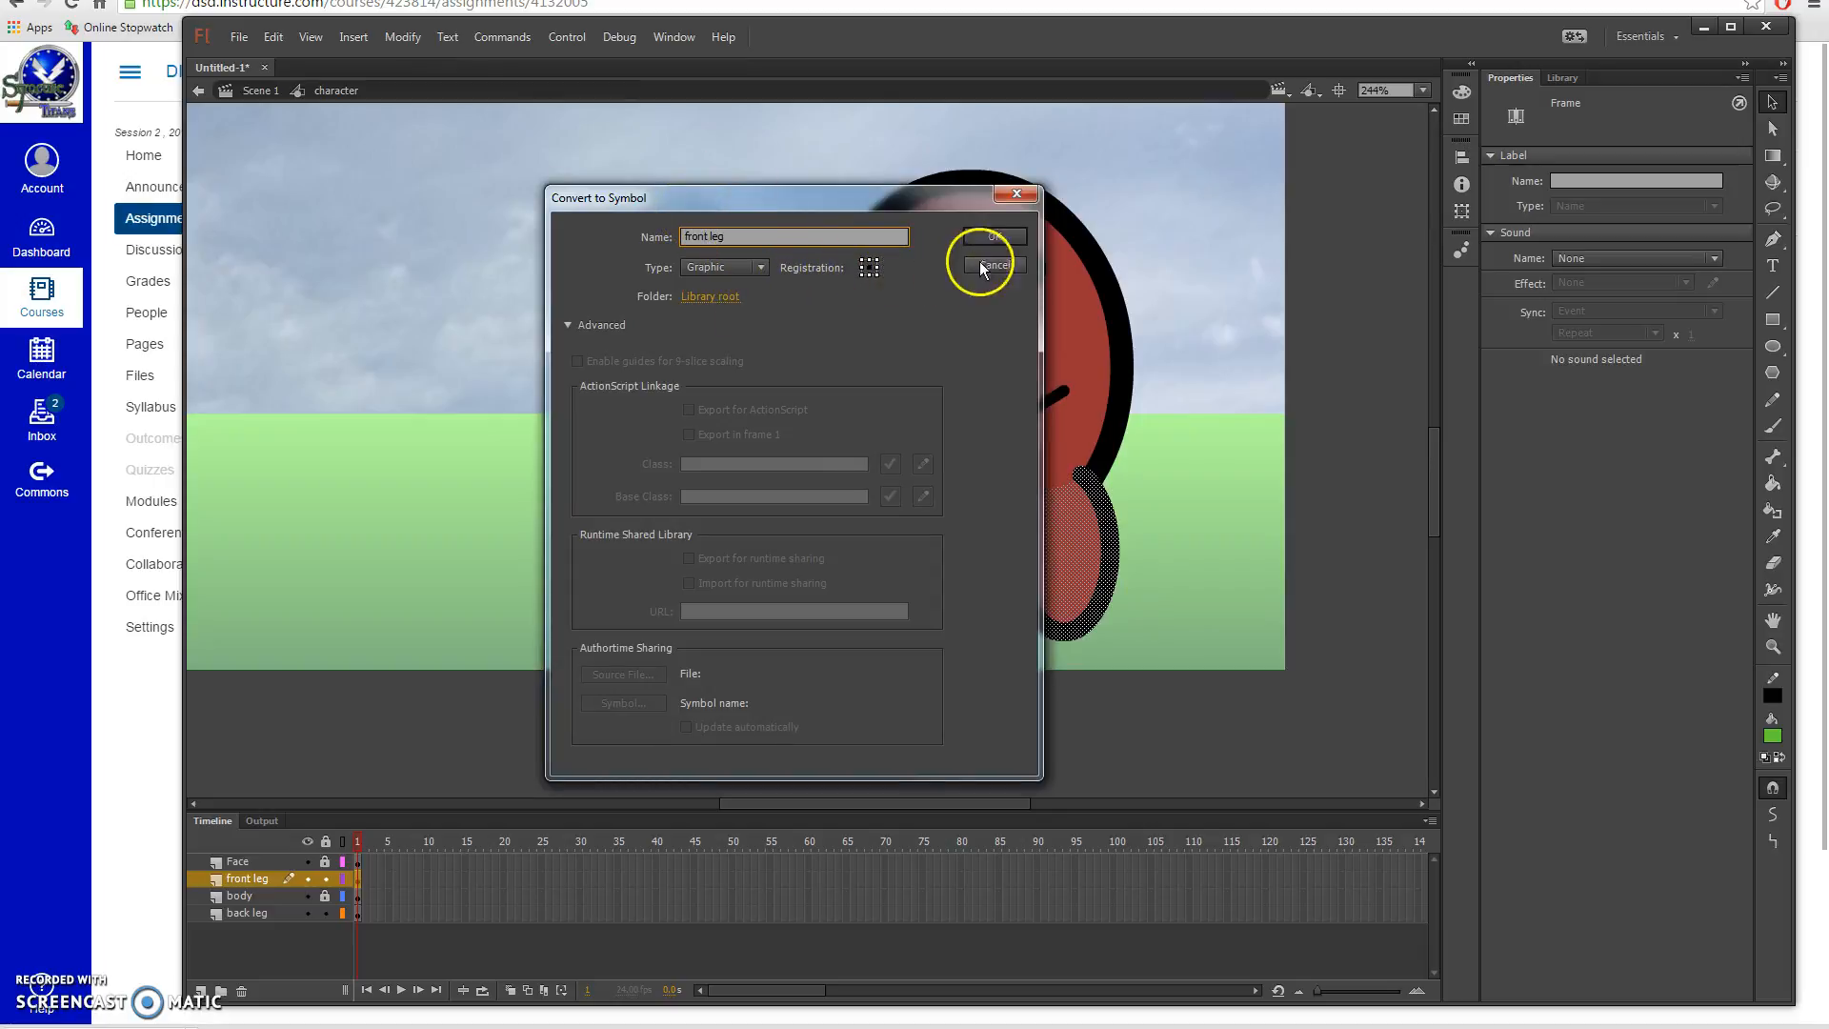
left_click(992, 235)
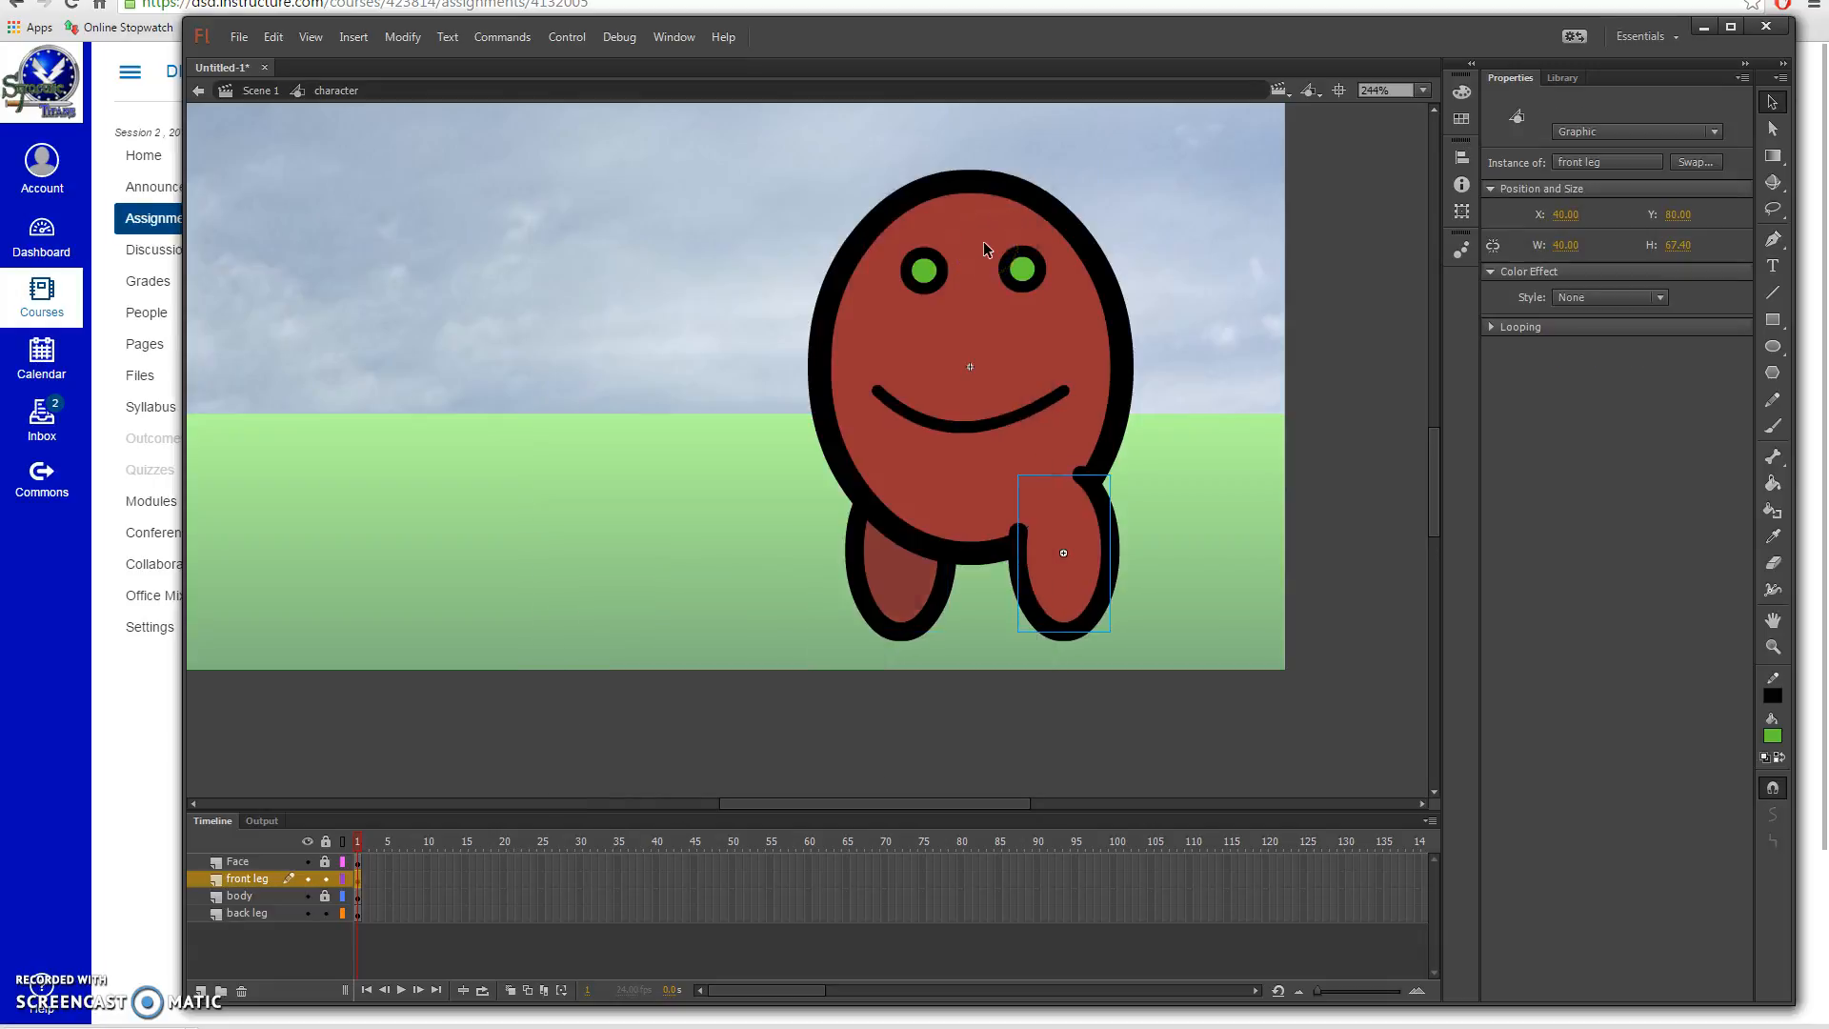
Step: Convert the artwork on the back leg layer to a Graphic symbol named back leg
left_click(261, 917)
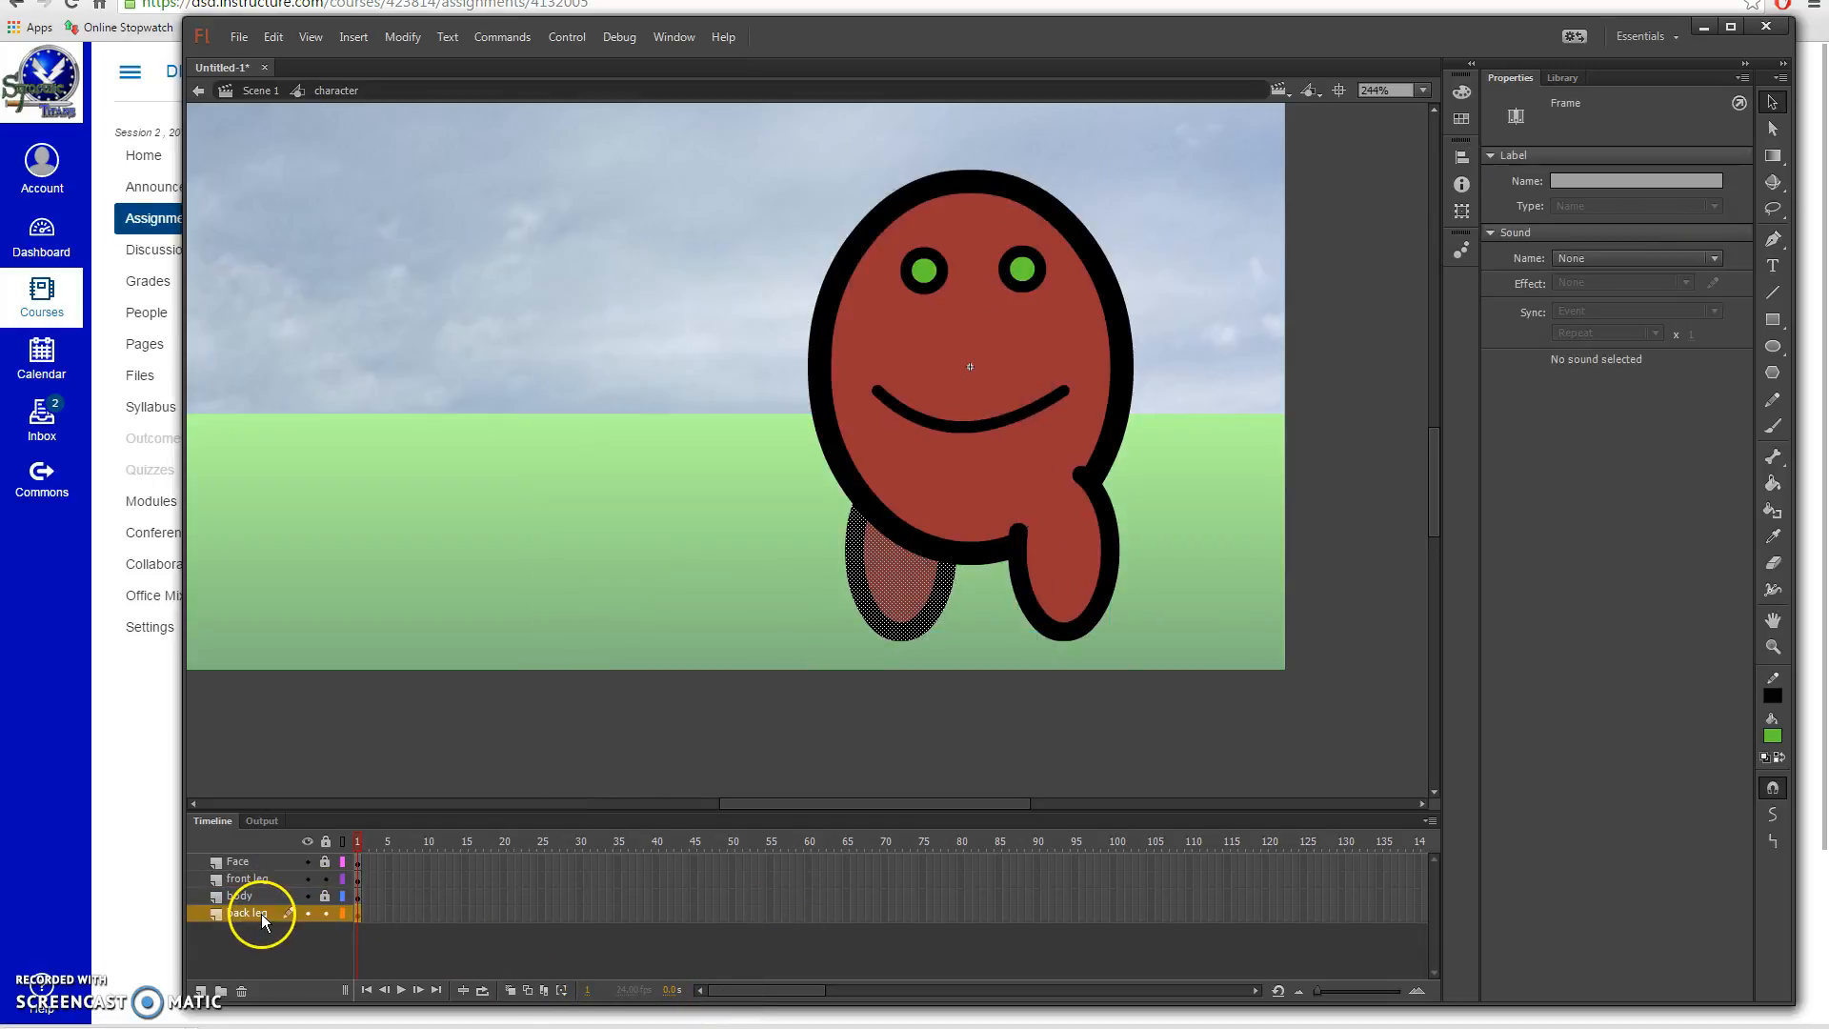
left_click(401, 37)
left_click(438, 84)
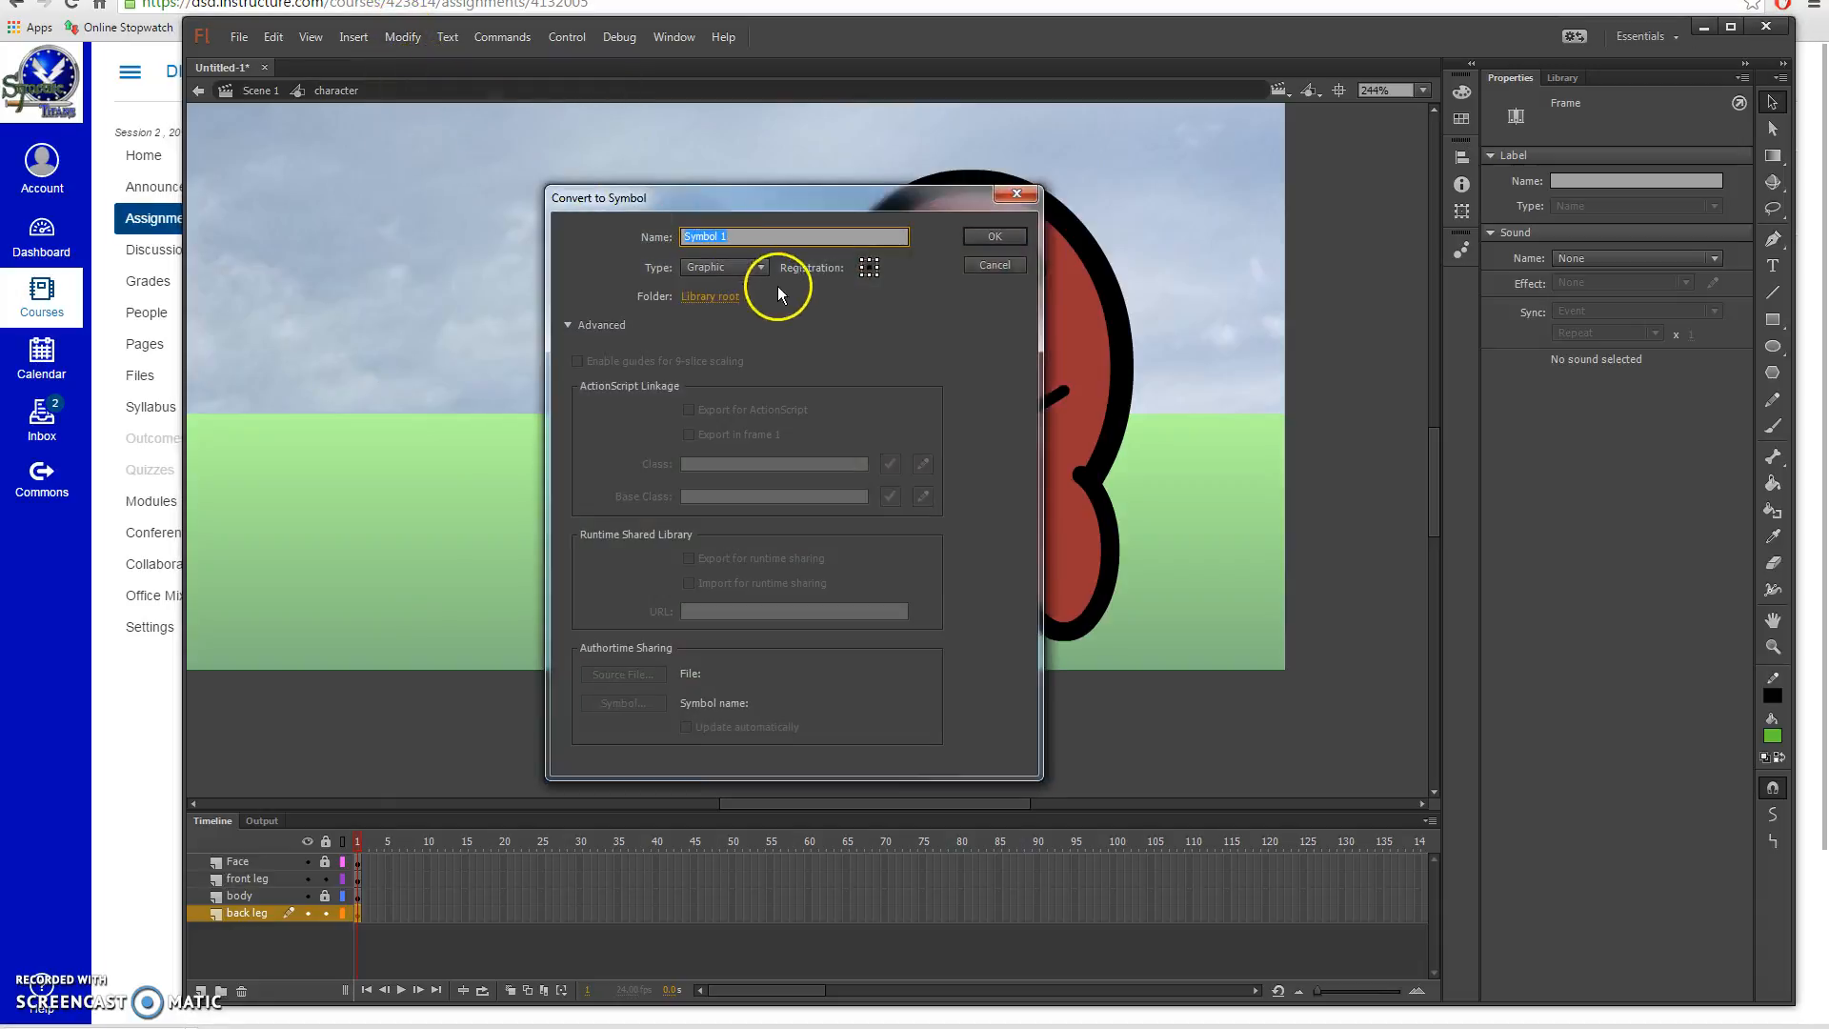
type("back leg")
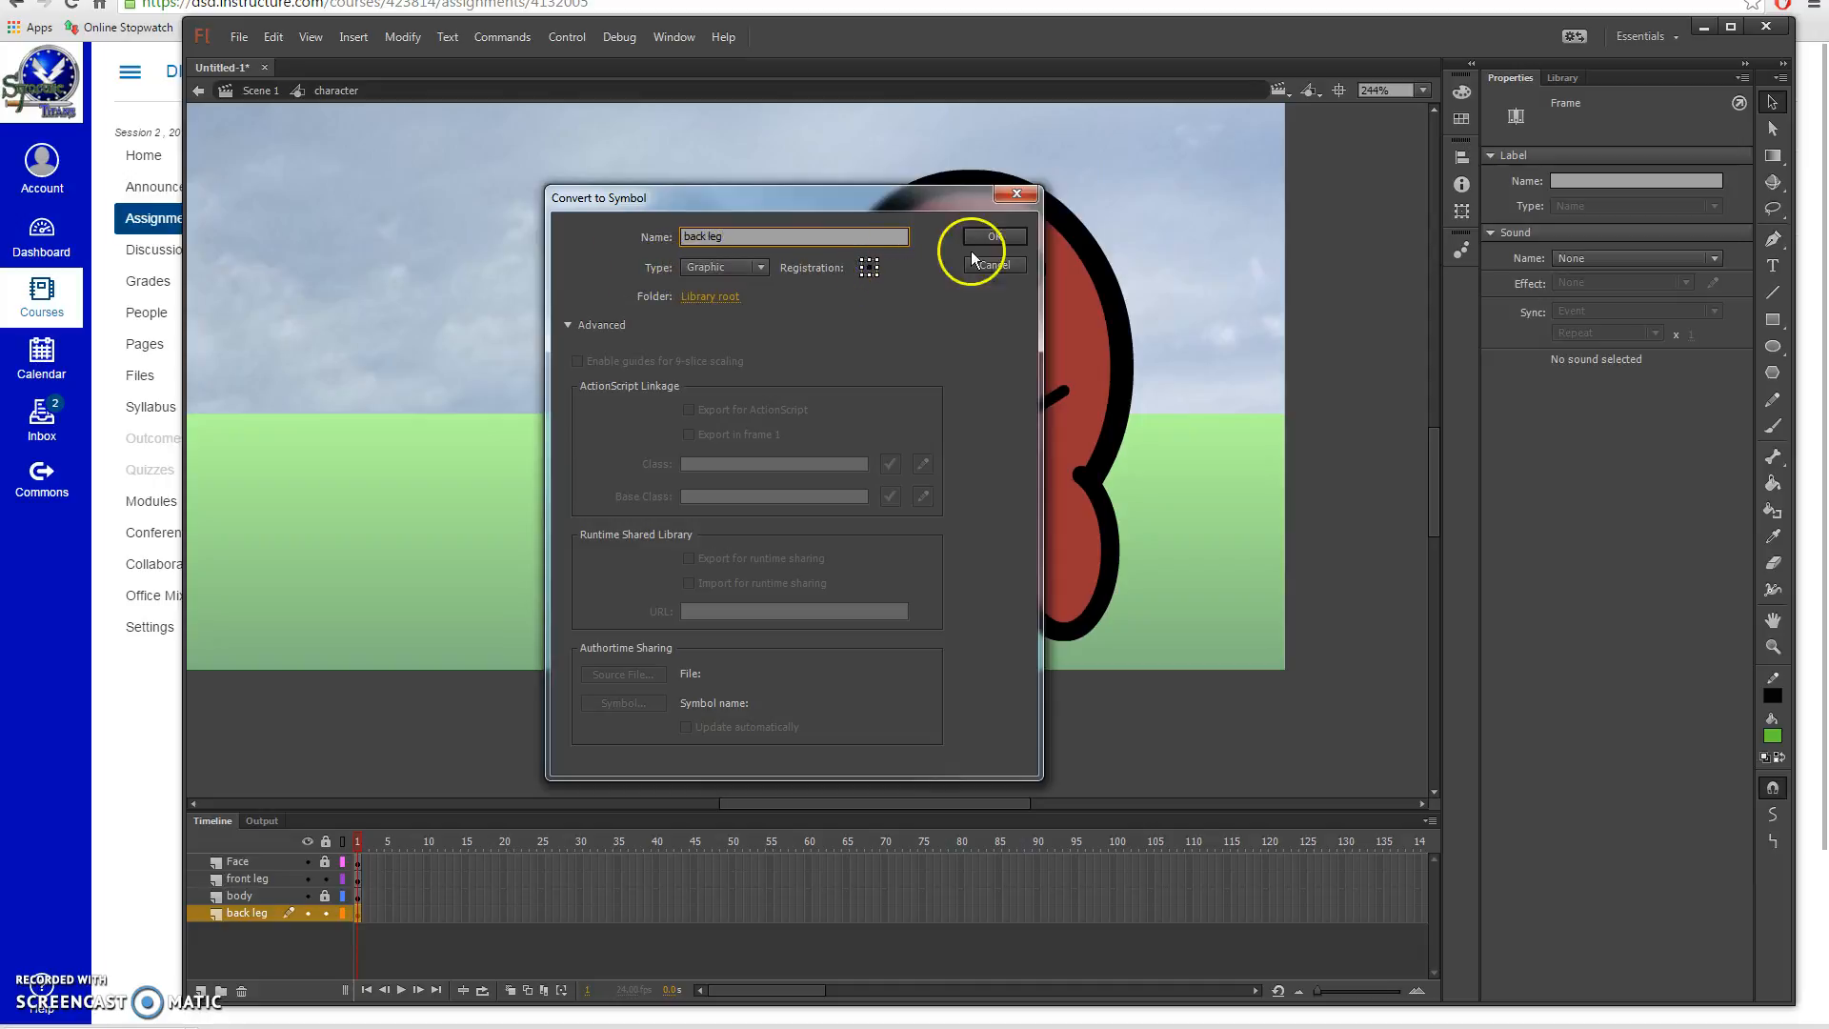
left_click(995, 236)
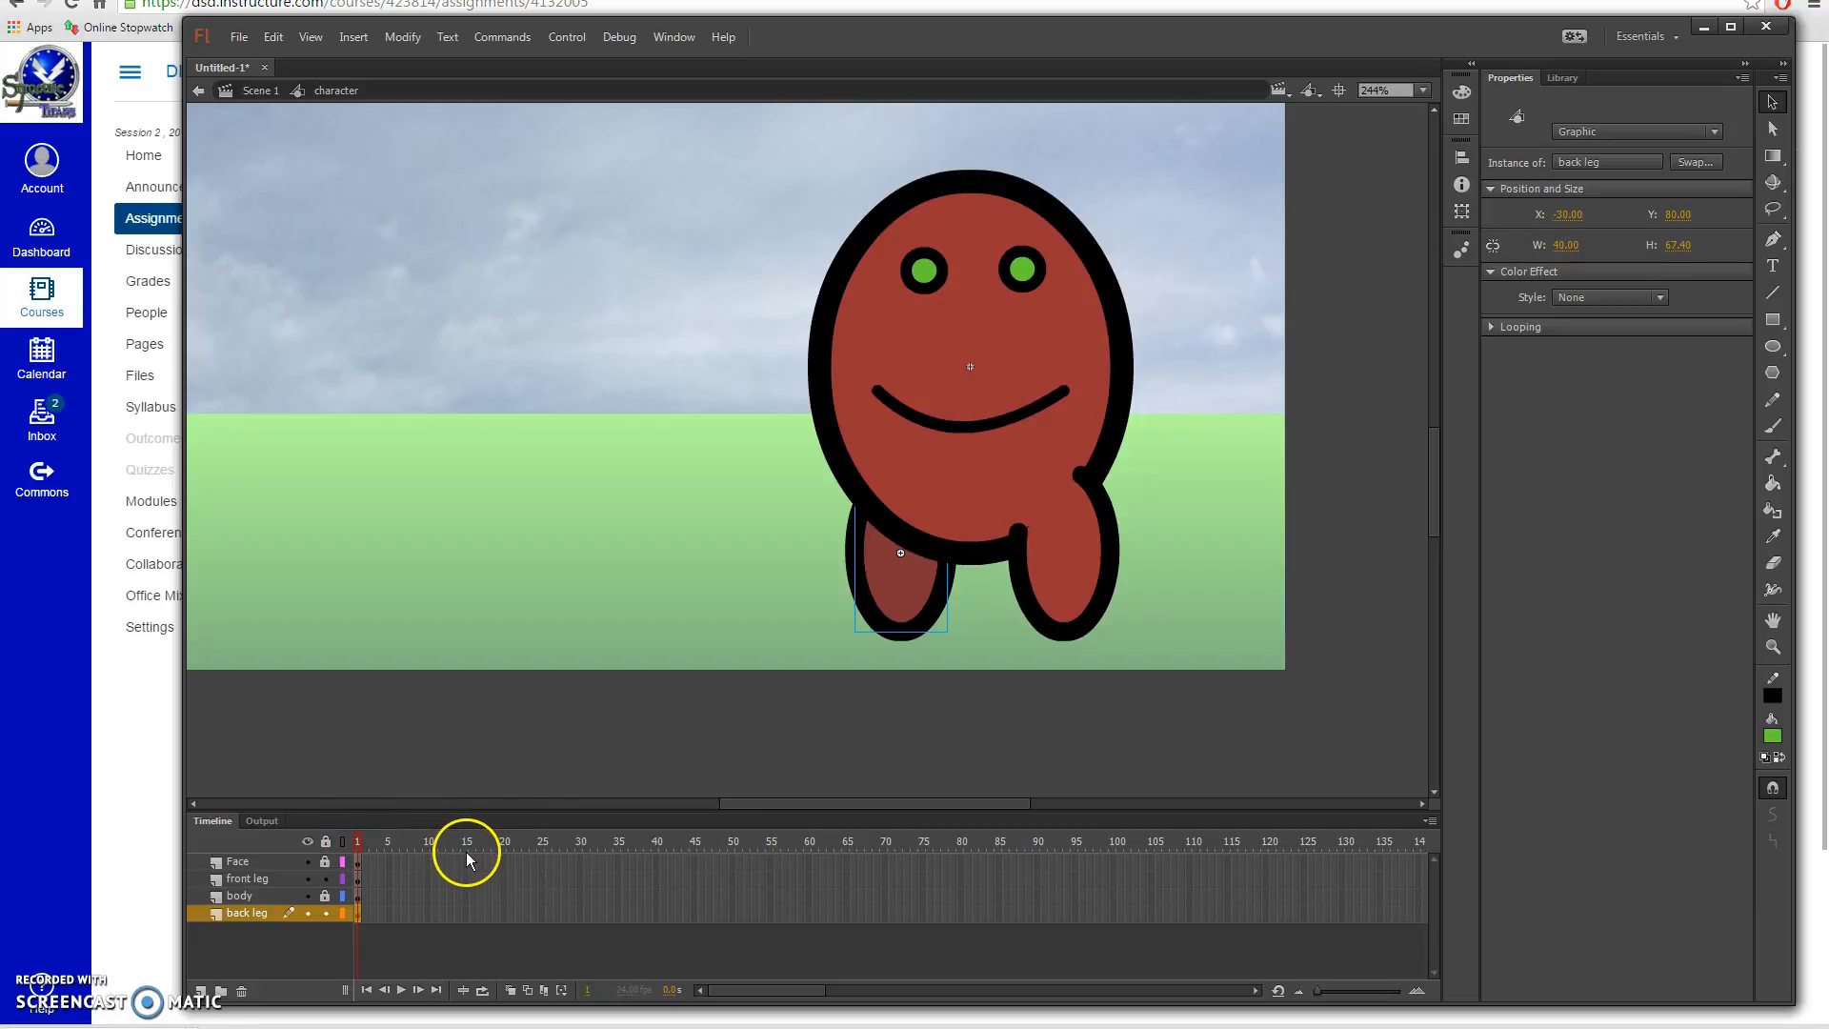
Step: Extend all four character layers to frame 15 by inserting frames
left_click_drag(467, 860, 467, 910)
left_click(467, 934)
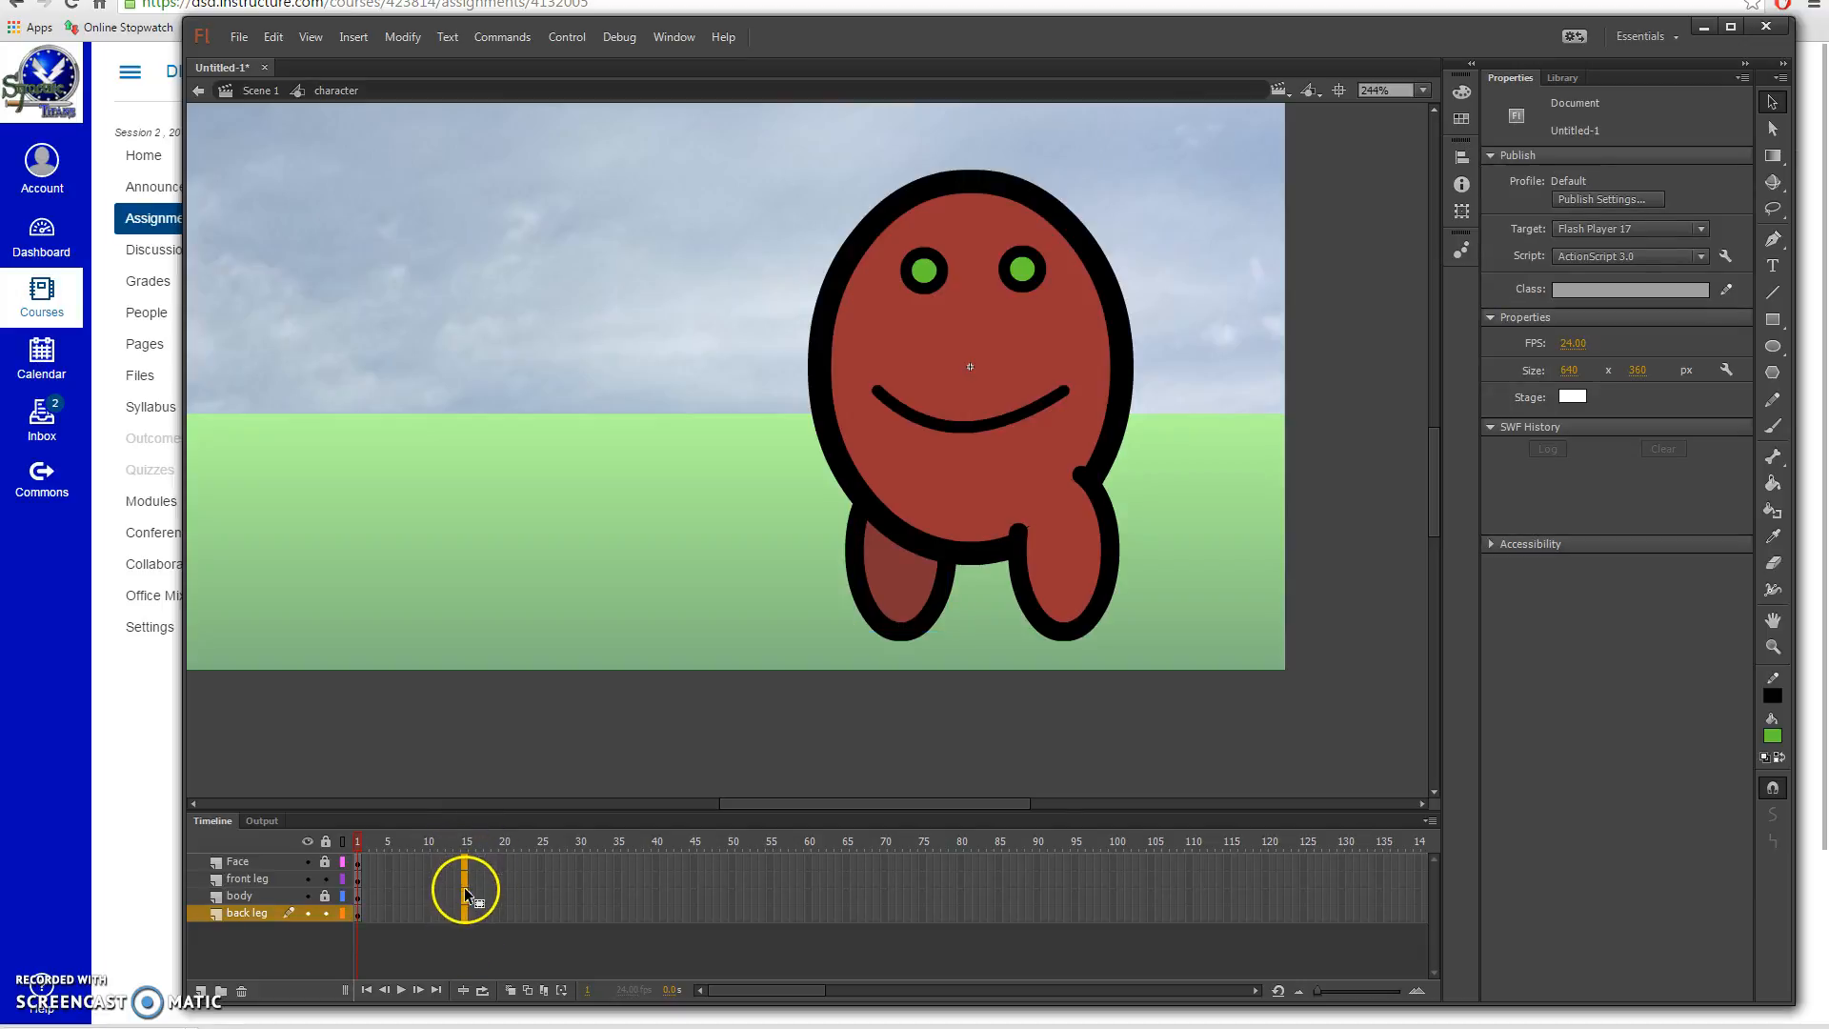
right_click(465, 887)
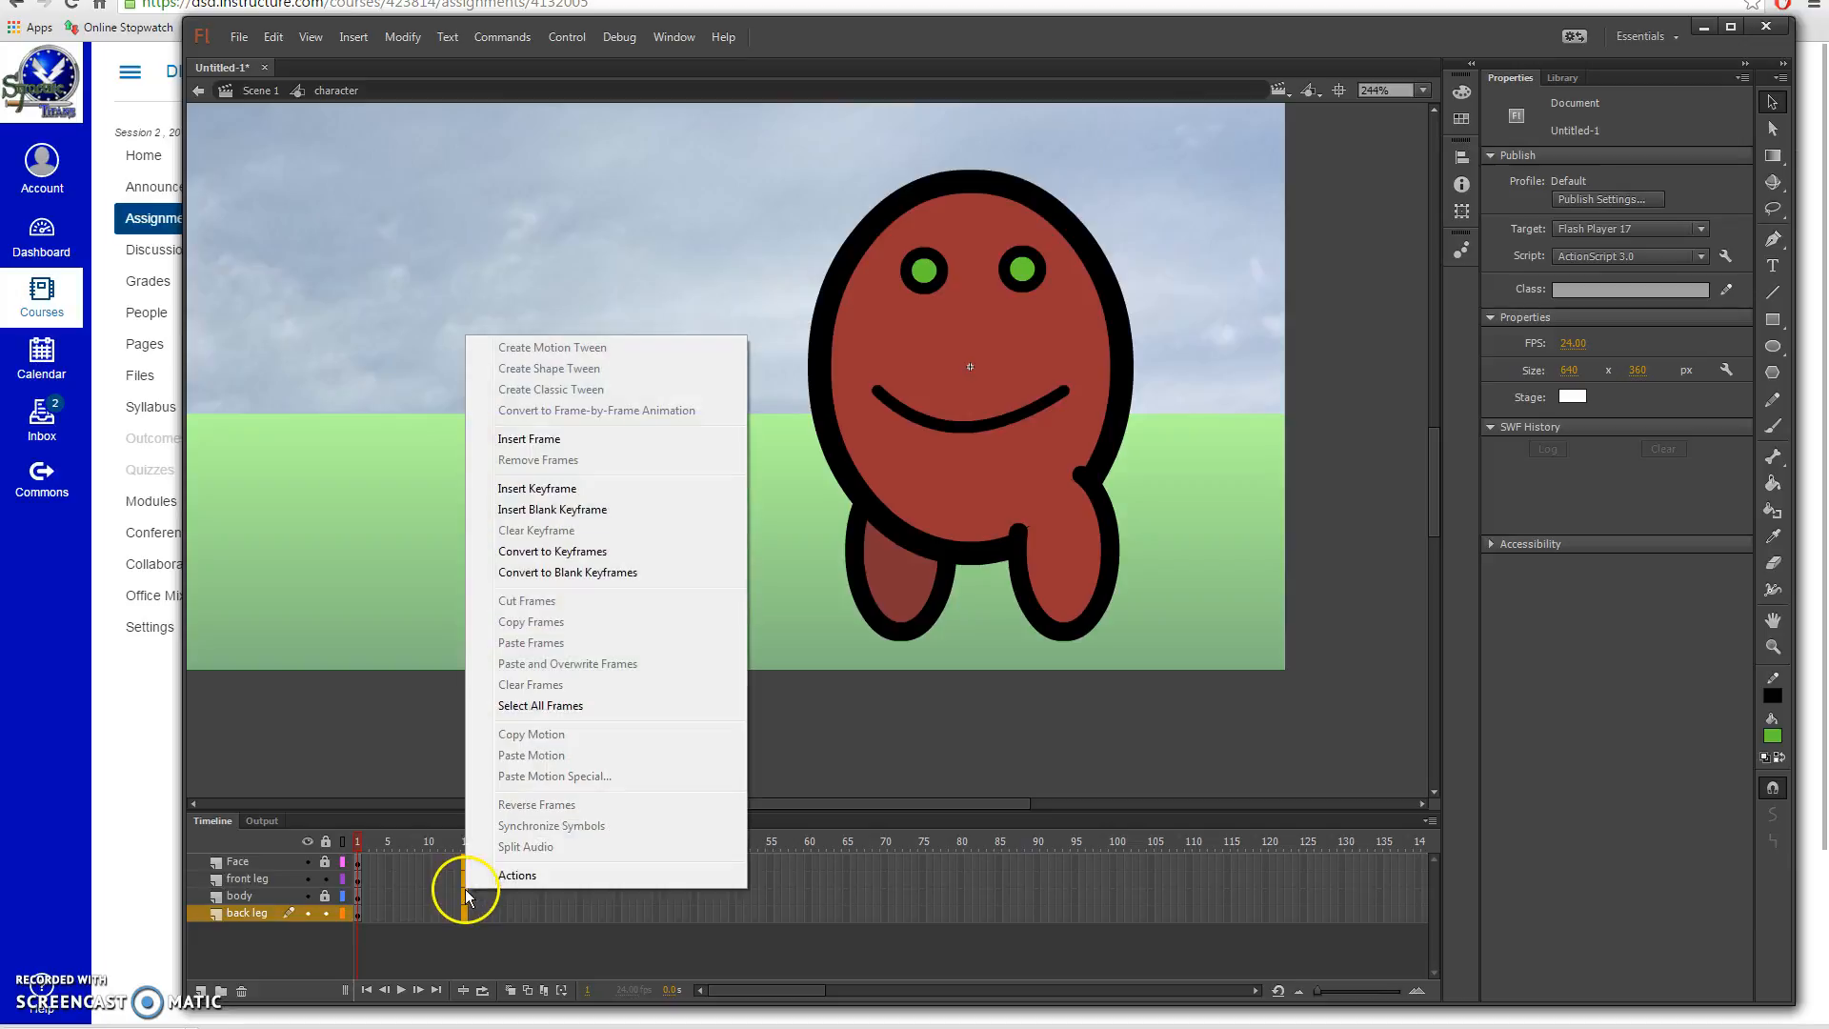
left_click(549, 441)
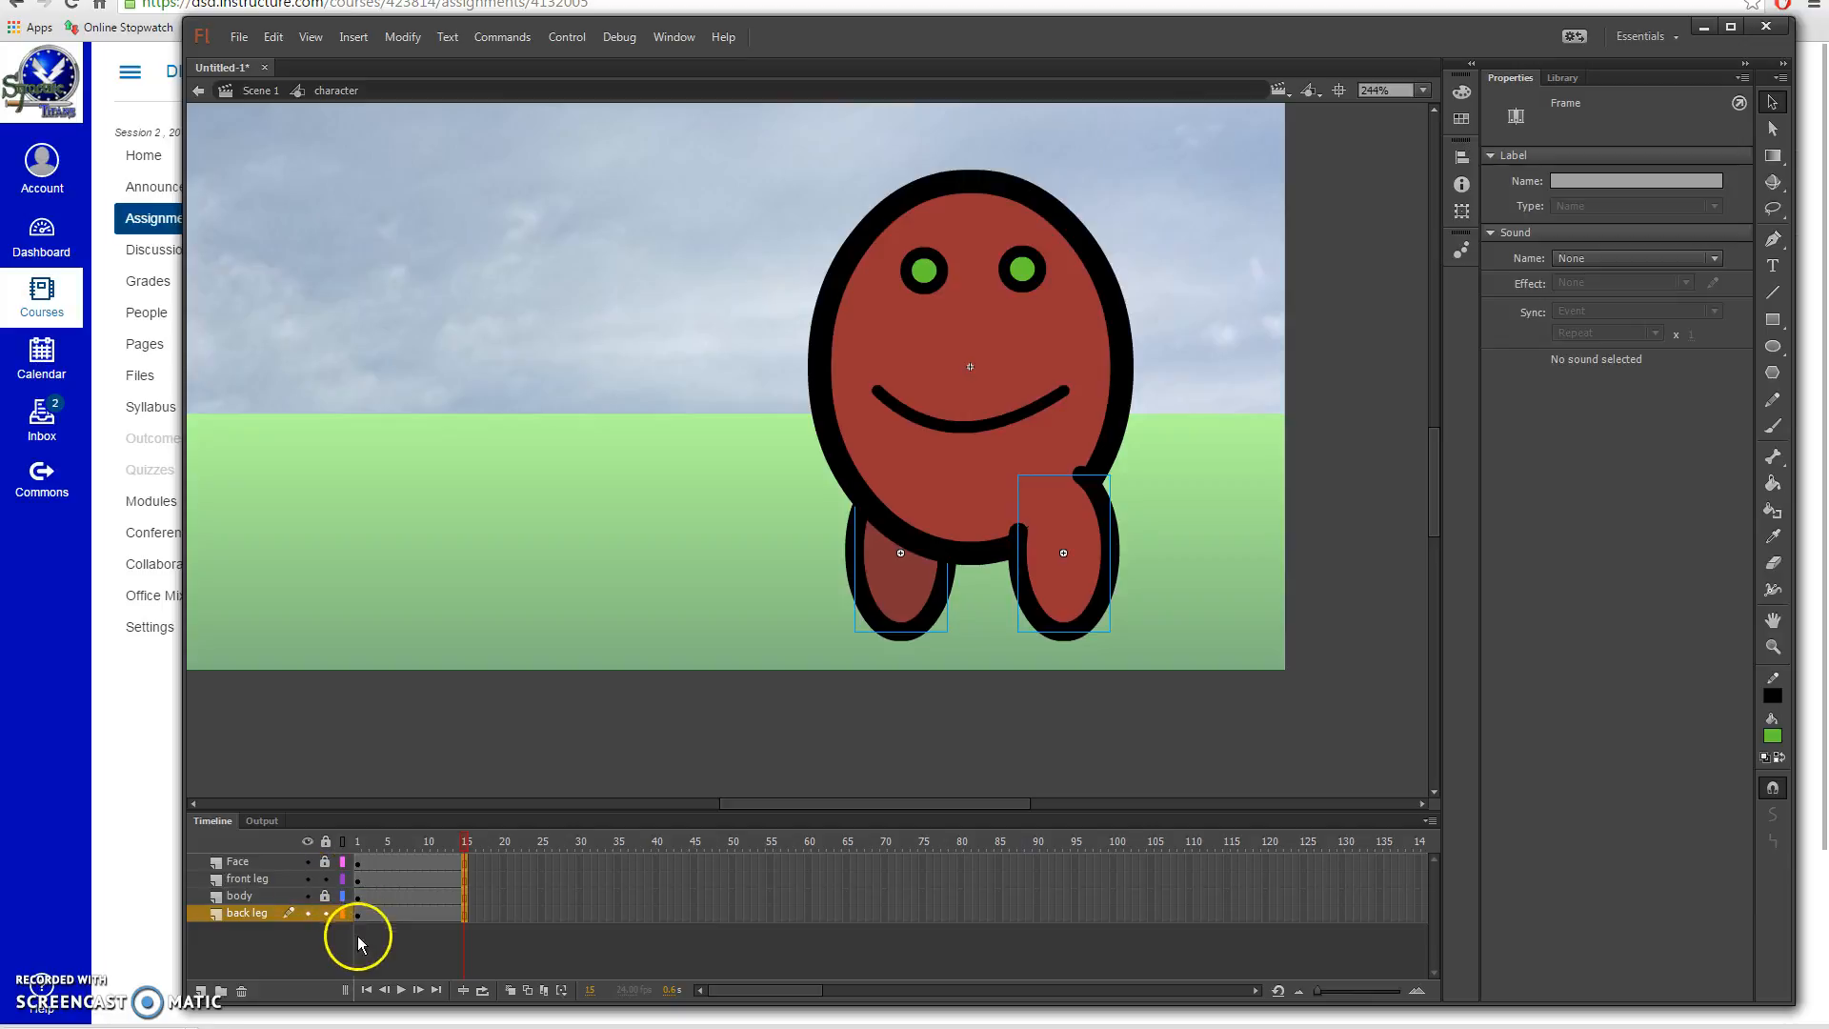
Step: Create motion tweens on the front leg and back leg layers and return the playhead to frame 1
left_click(379, 878)
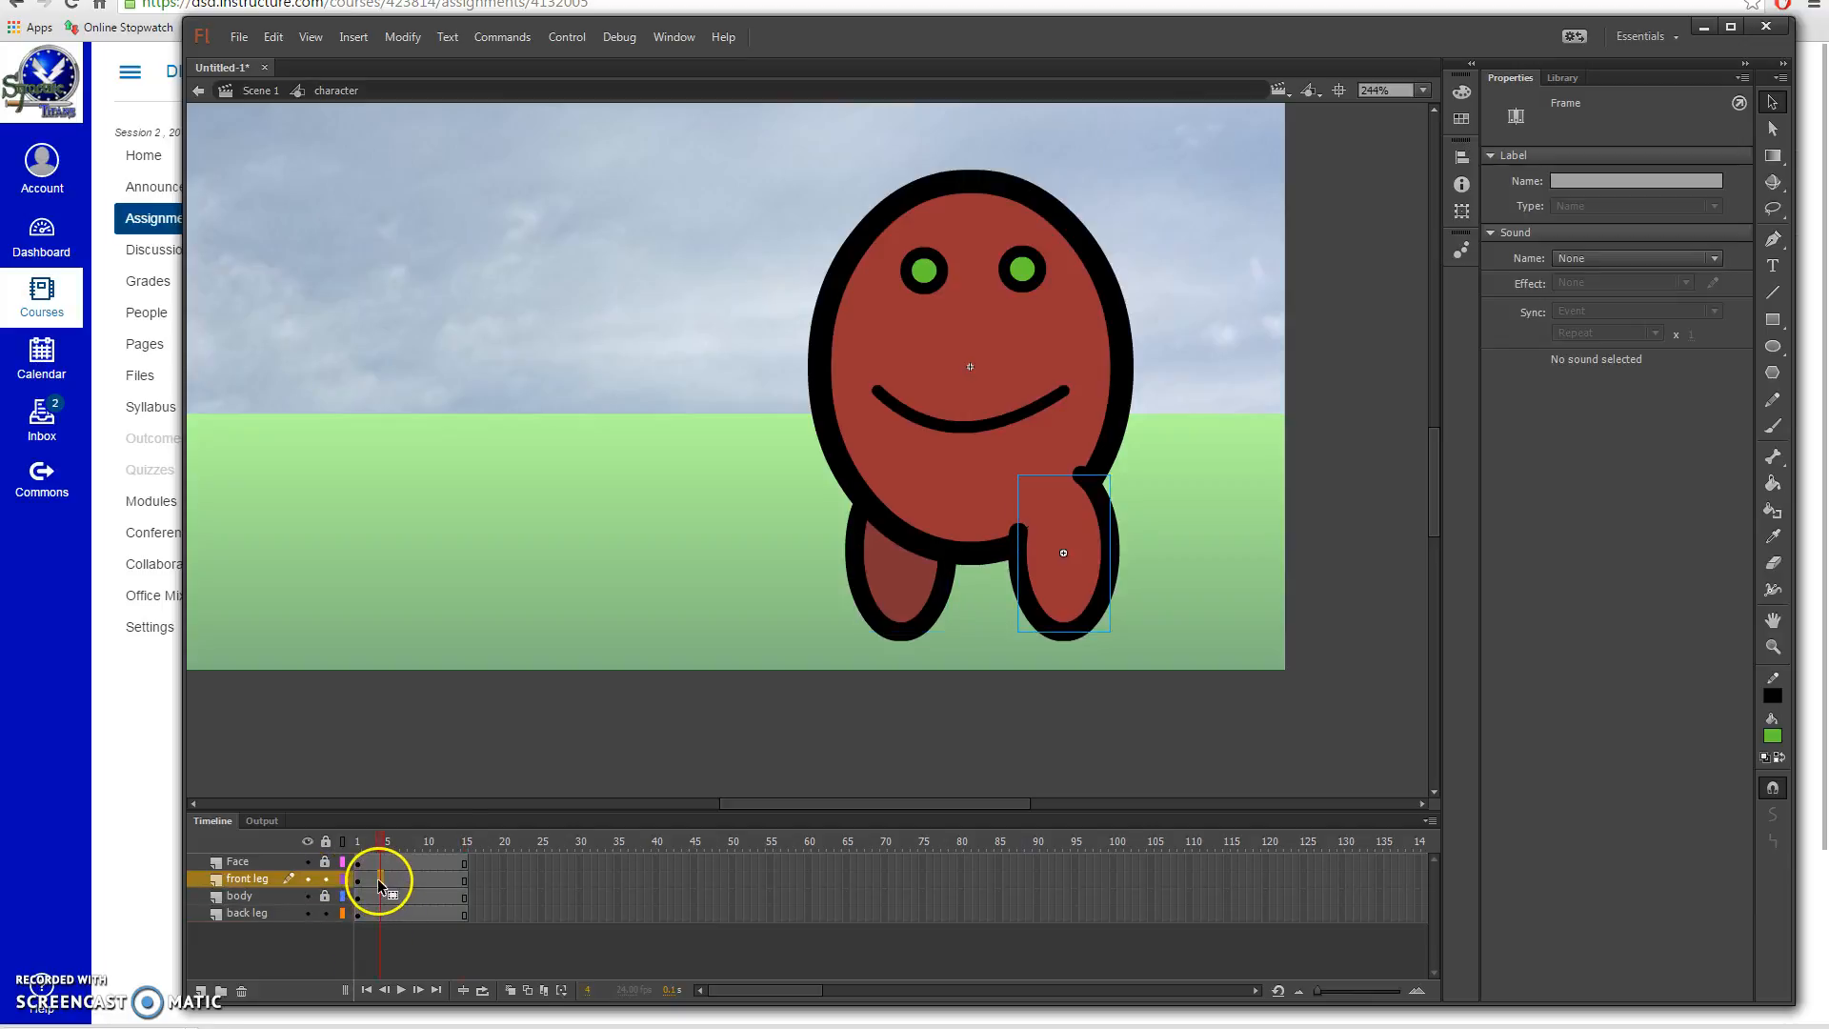
right_click(378, 878)
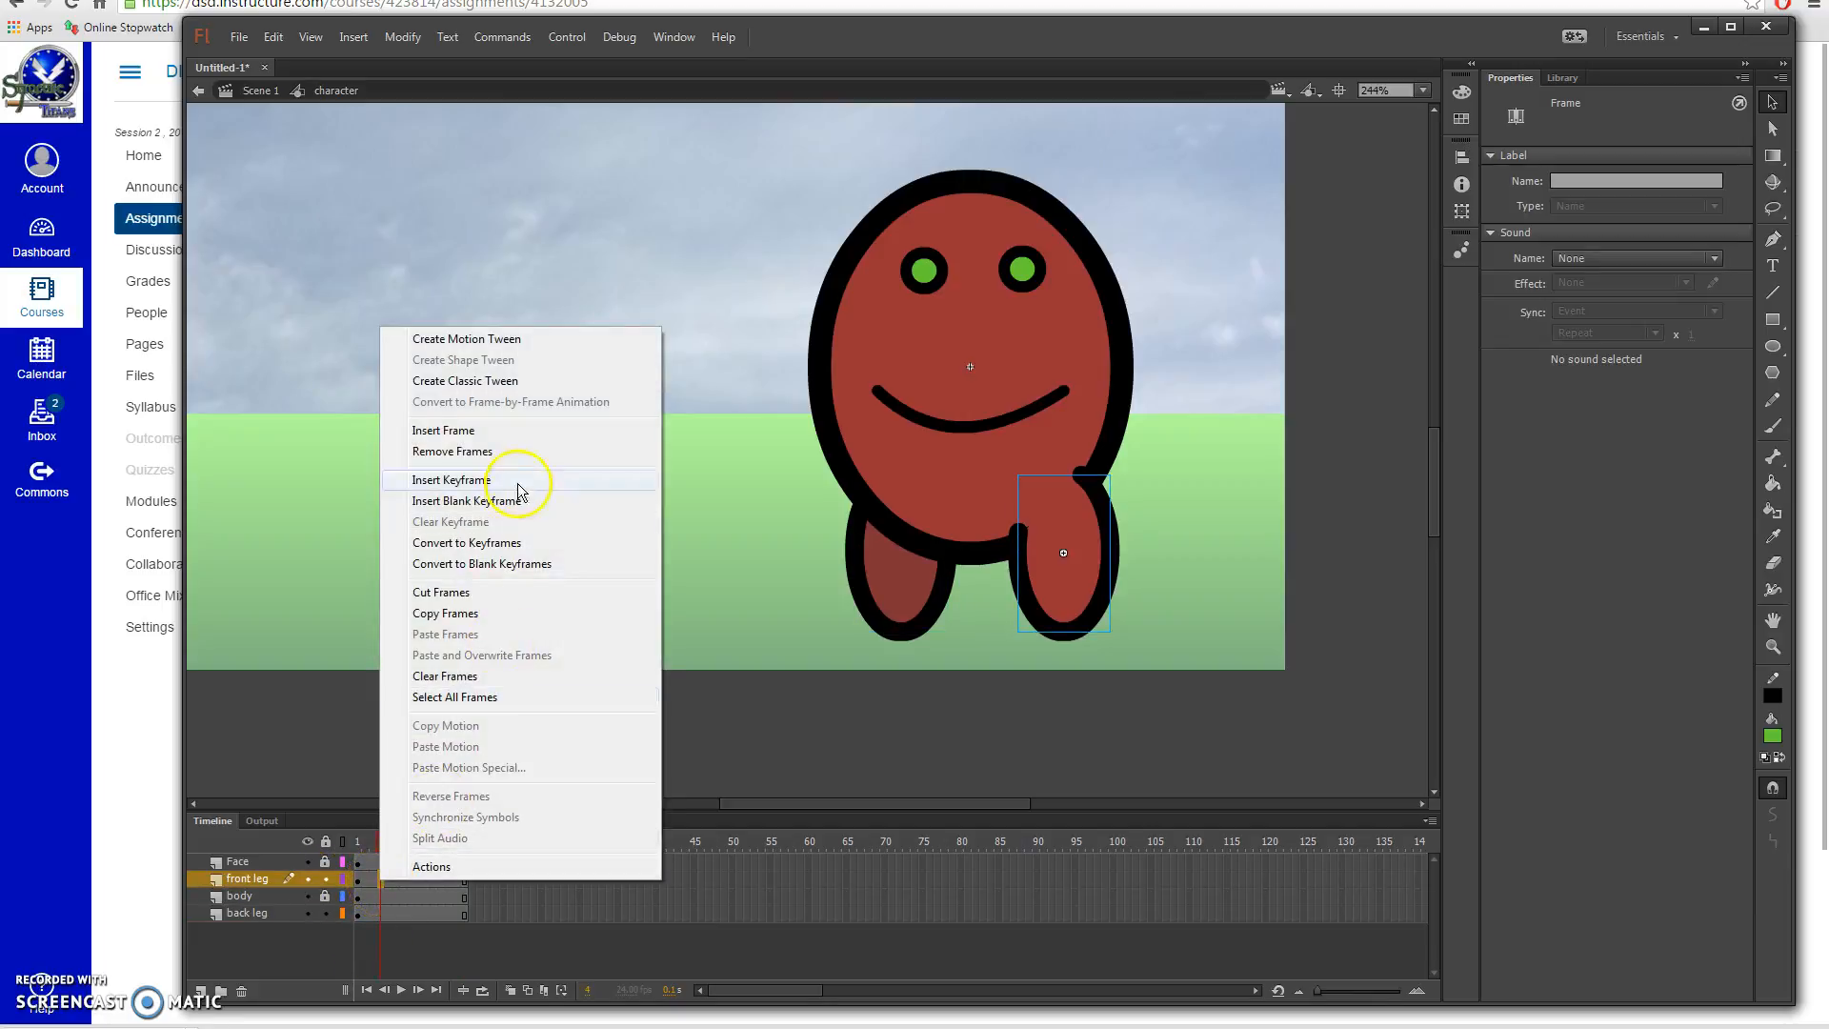
left_click(502, 340)
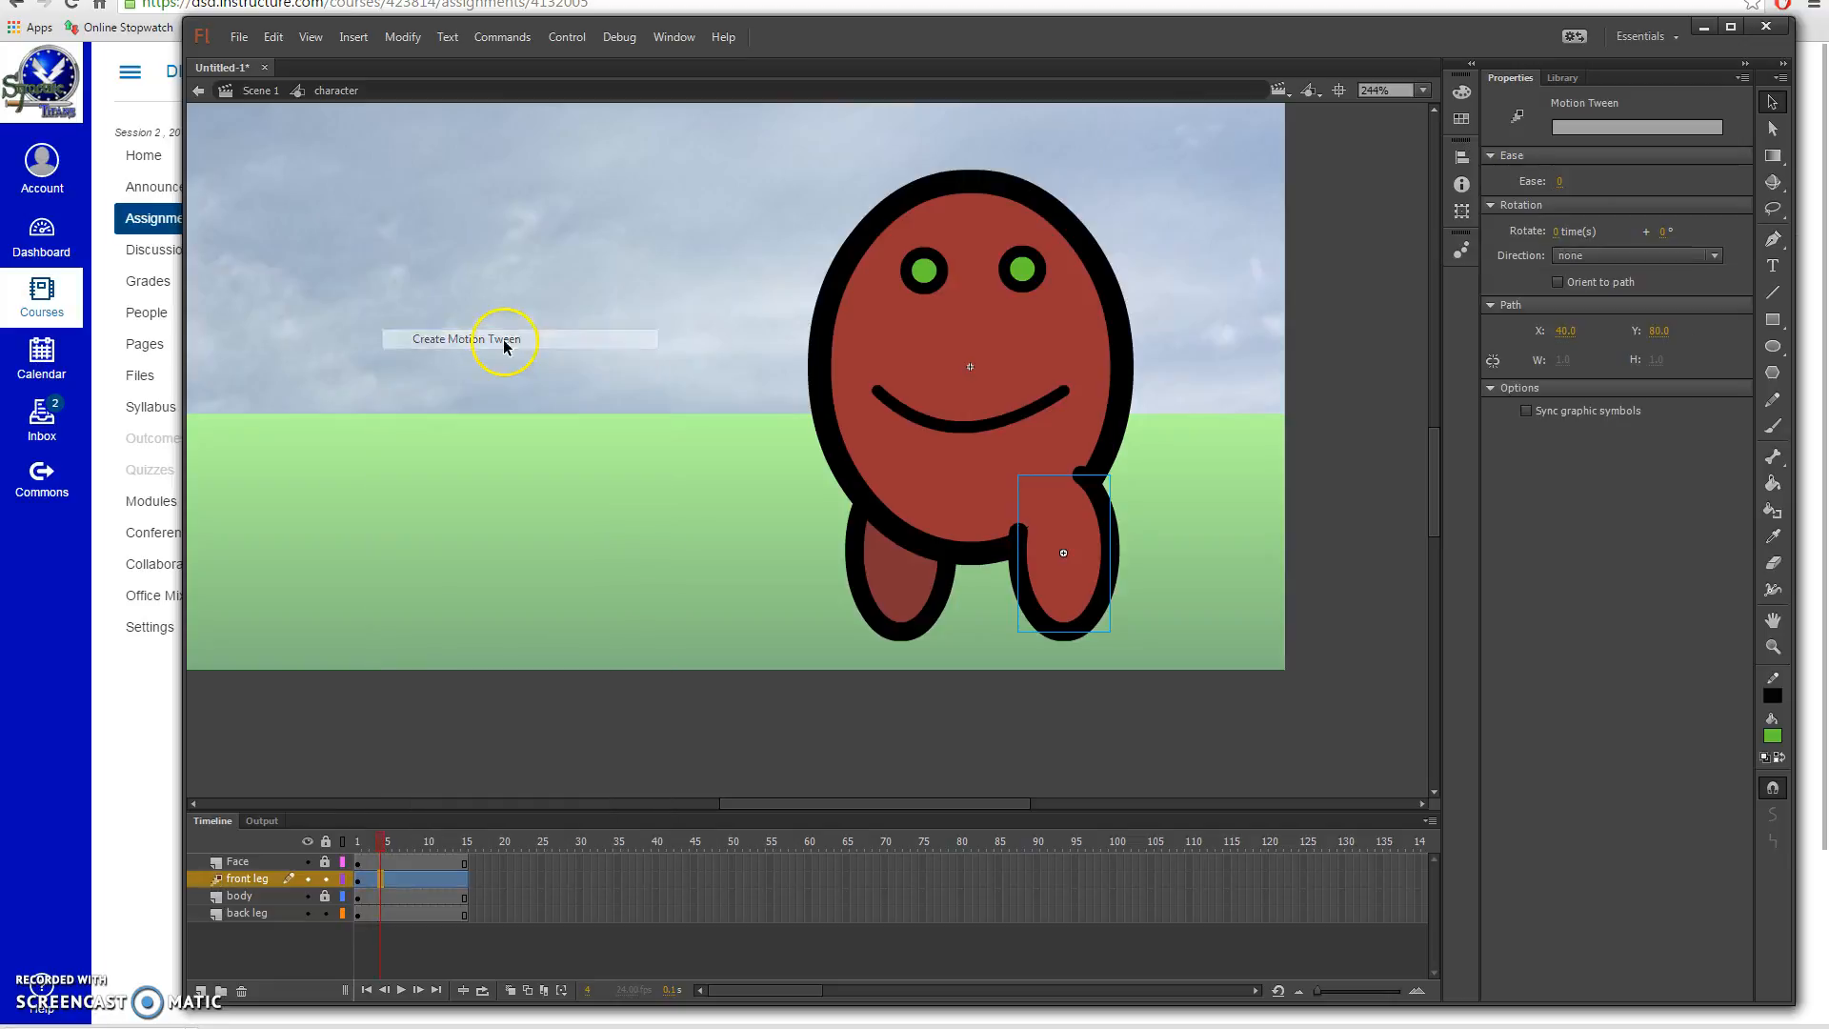
left_click(391, 913)
right_click(390, 911)
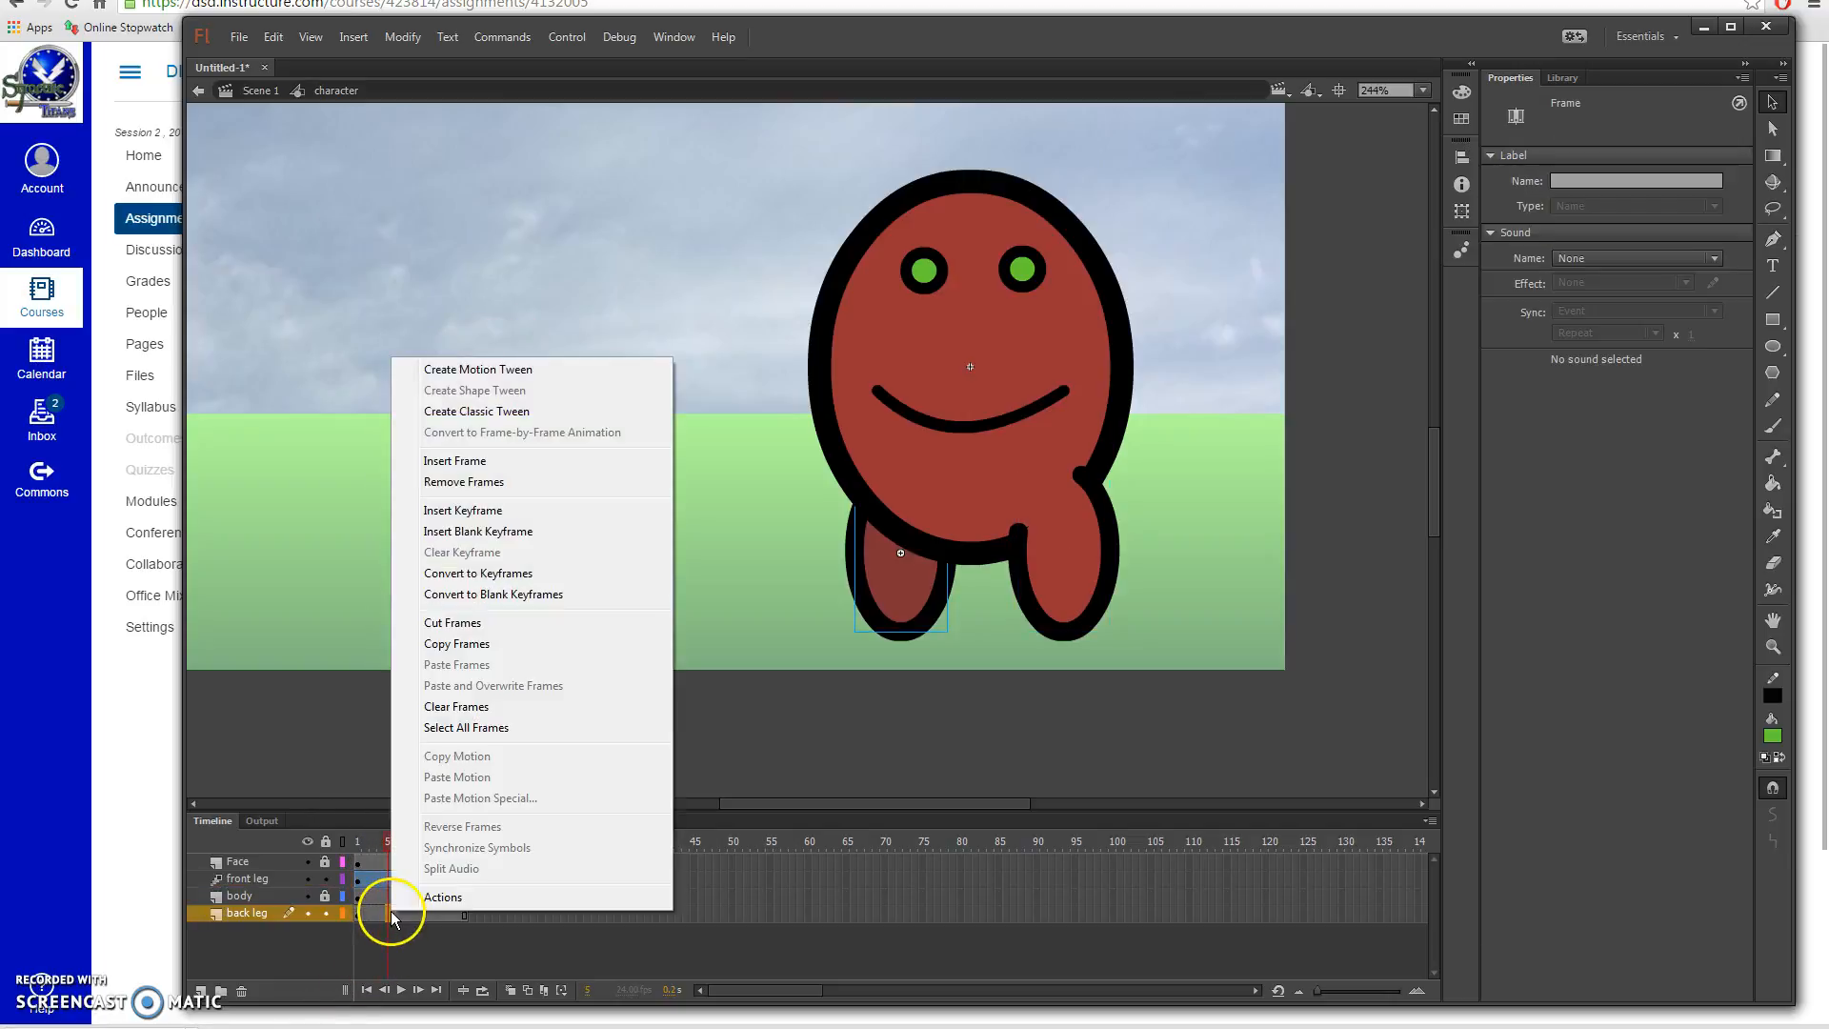
left_click(464, 368)
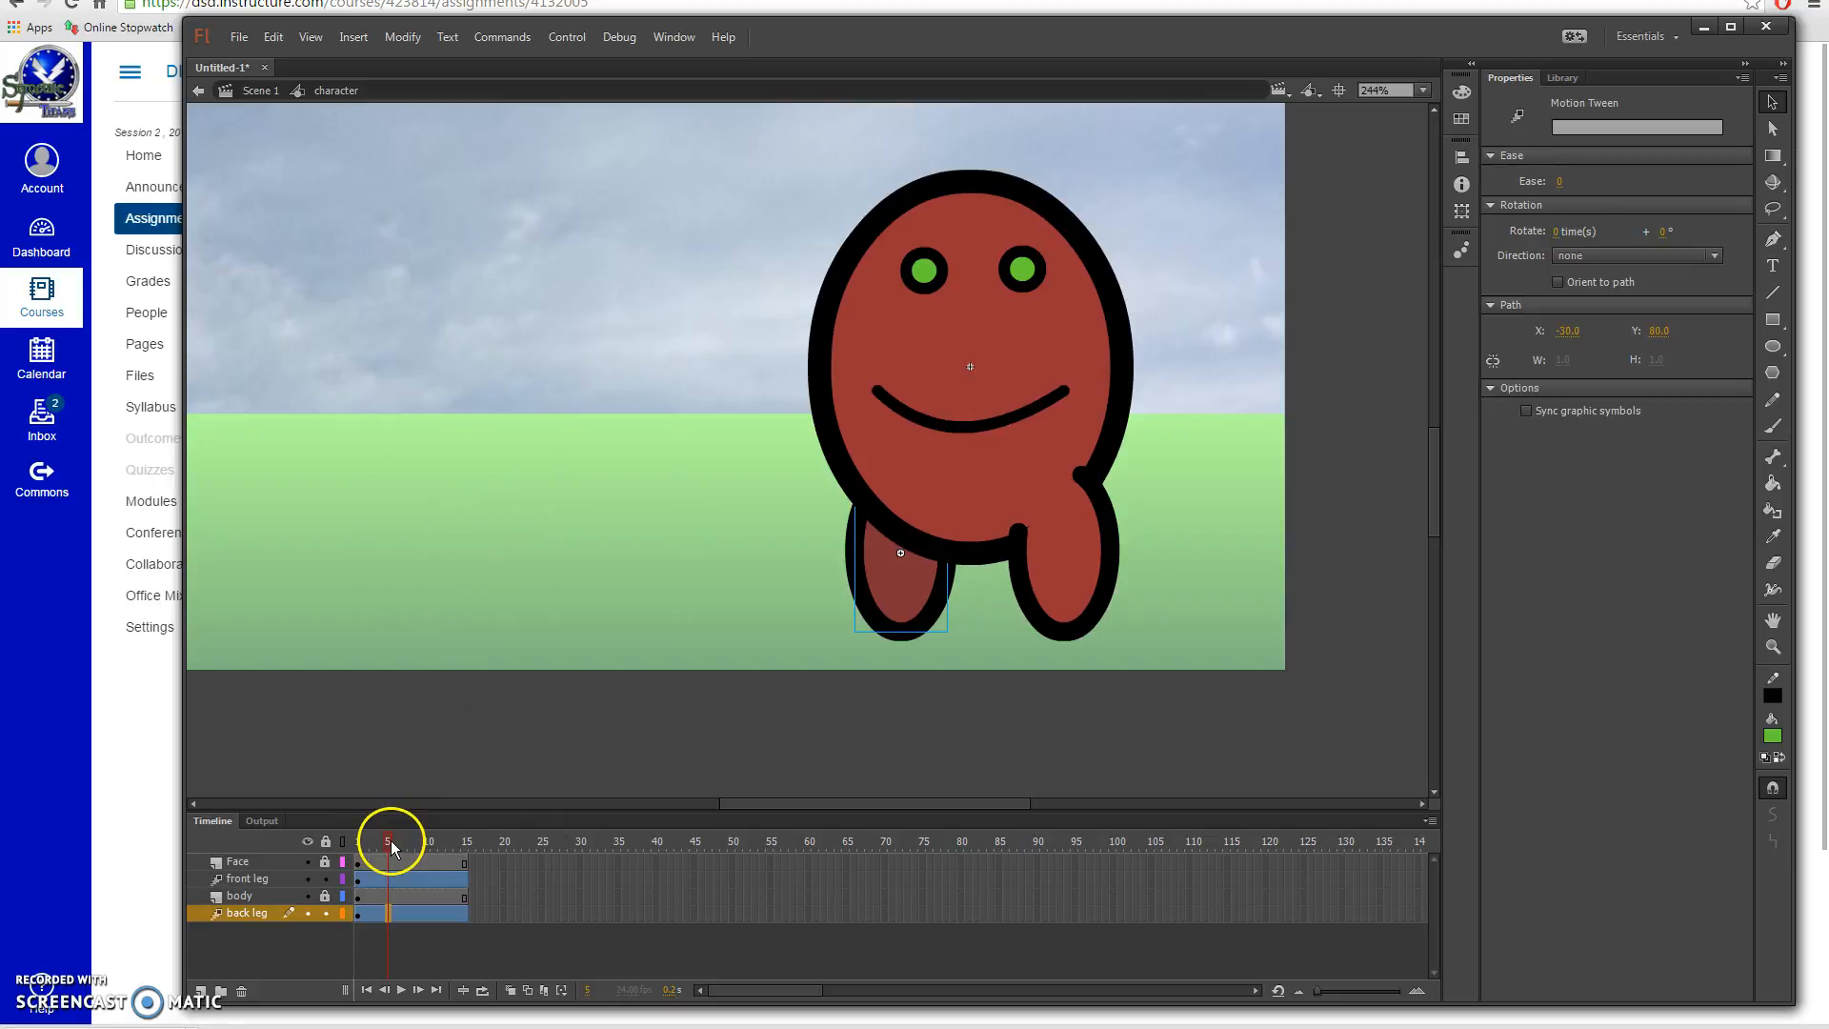
left_click_drag(390, 844, 324, 840)
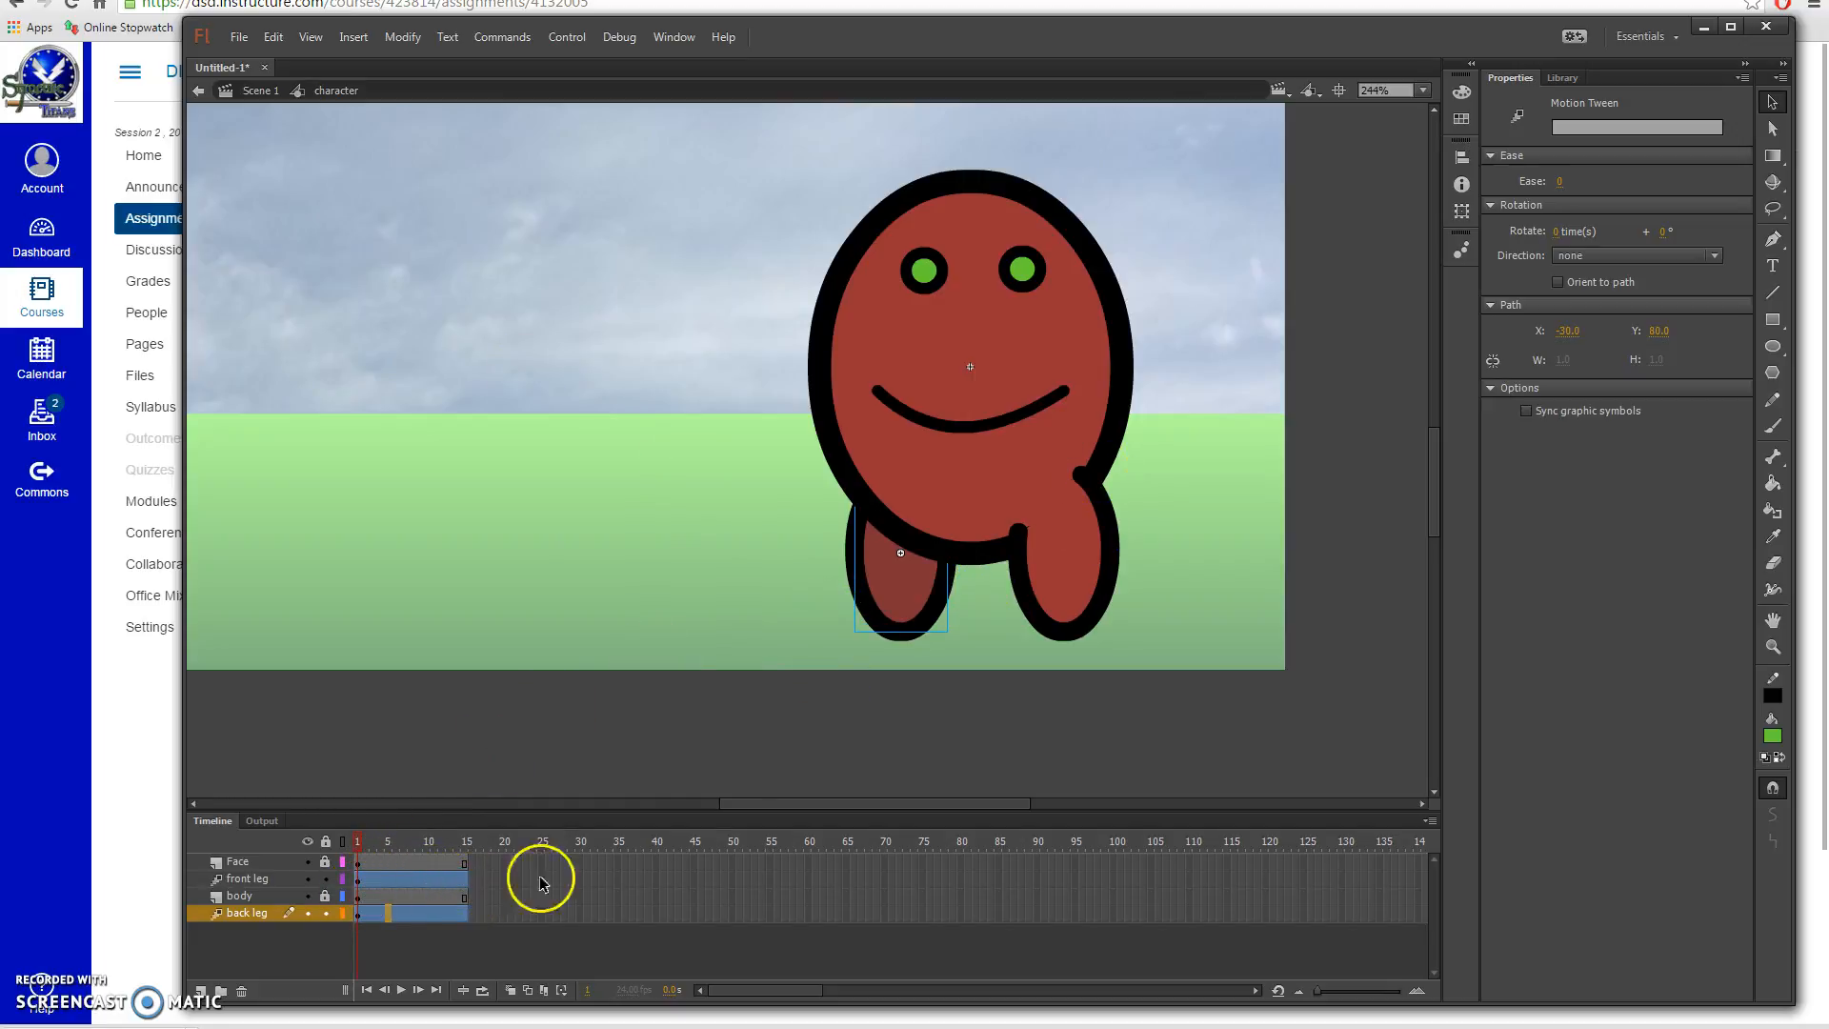
Step: With Free Transform, move the front leg's transformation point to its upper end and swing the leg out and back to test the pivot
left_click(1772, 155)
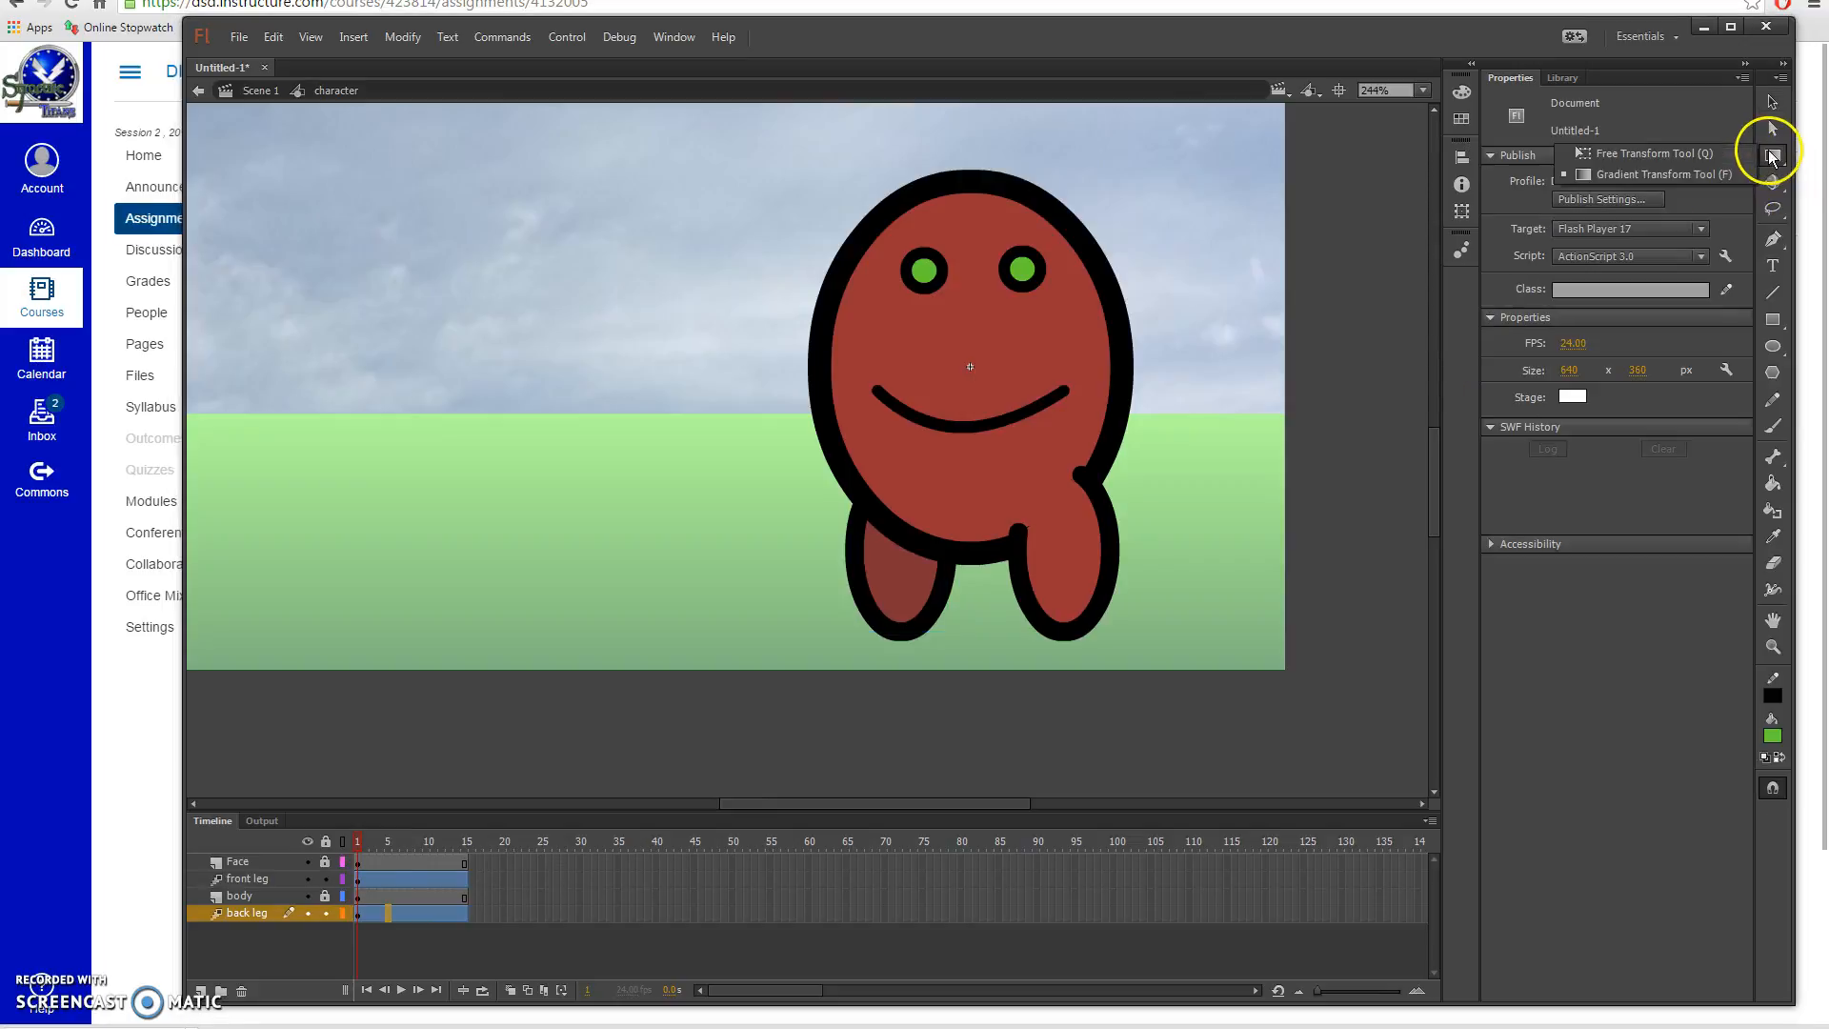
left_click(1155, 464)
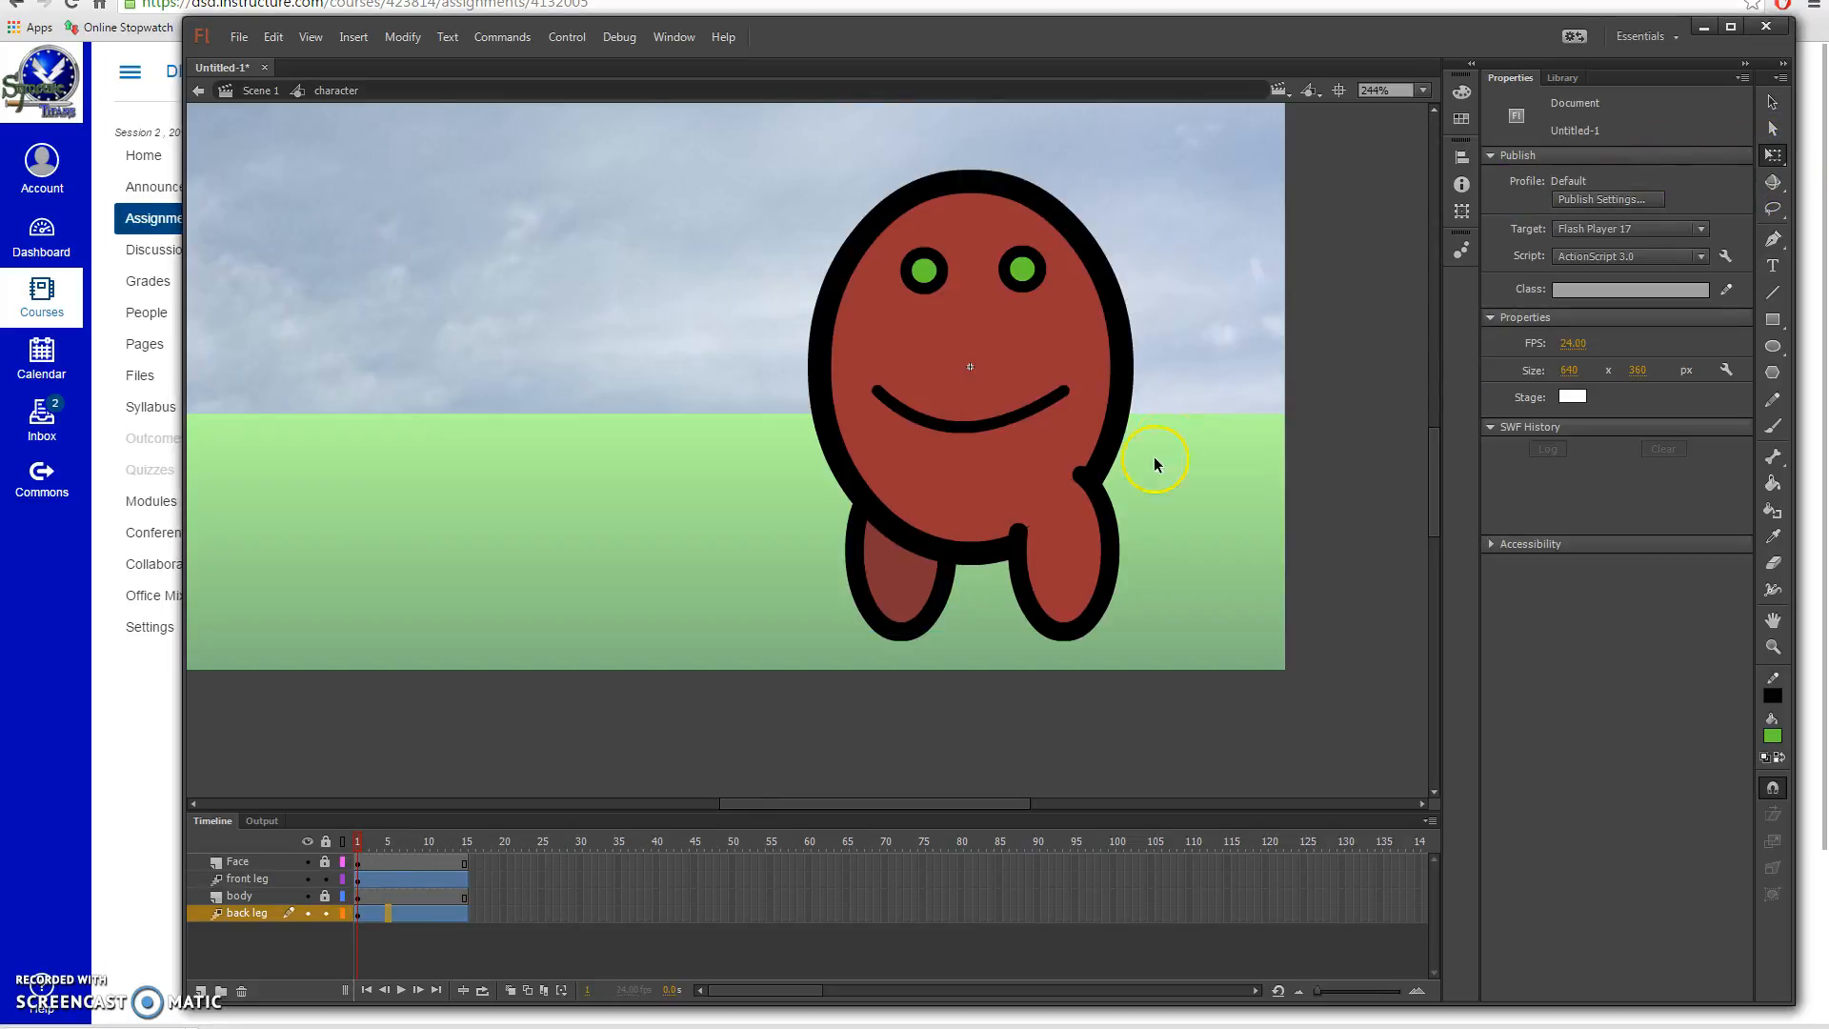
left_click(1076, 540)
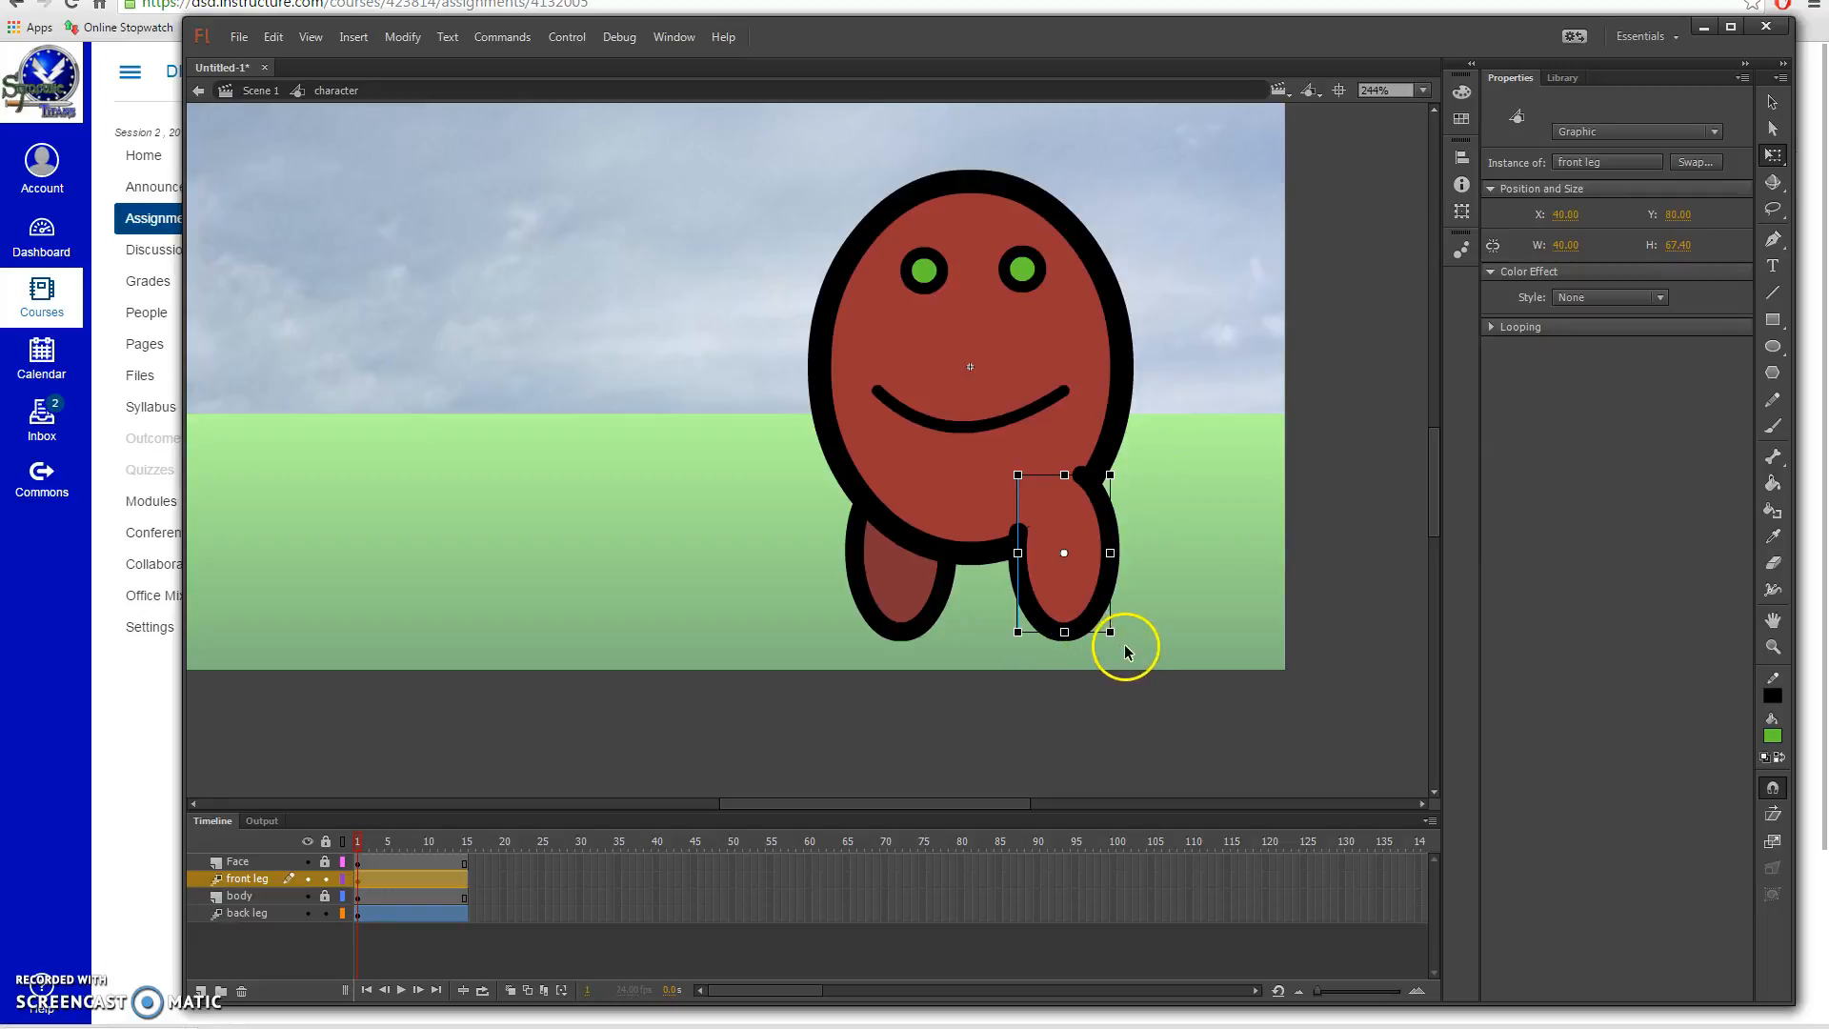
left_click_drag(1114, 645, 1135, 693)
left_click_drag(1042, 493, 1040, 501)
left_click_drag(1114, 636, 1221, 601)
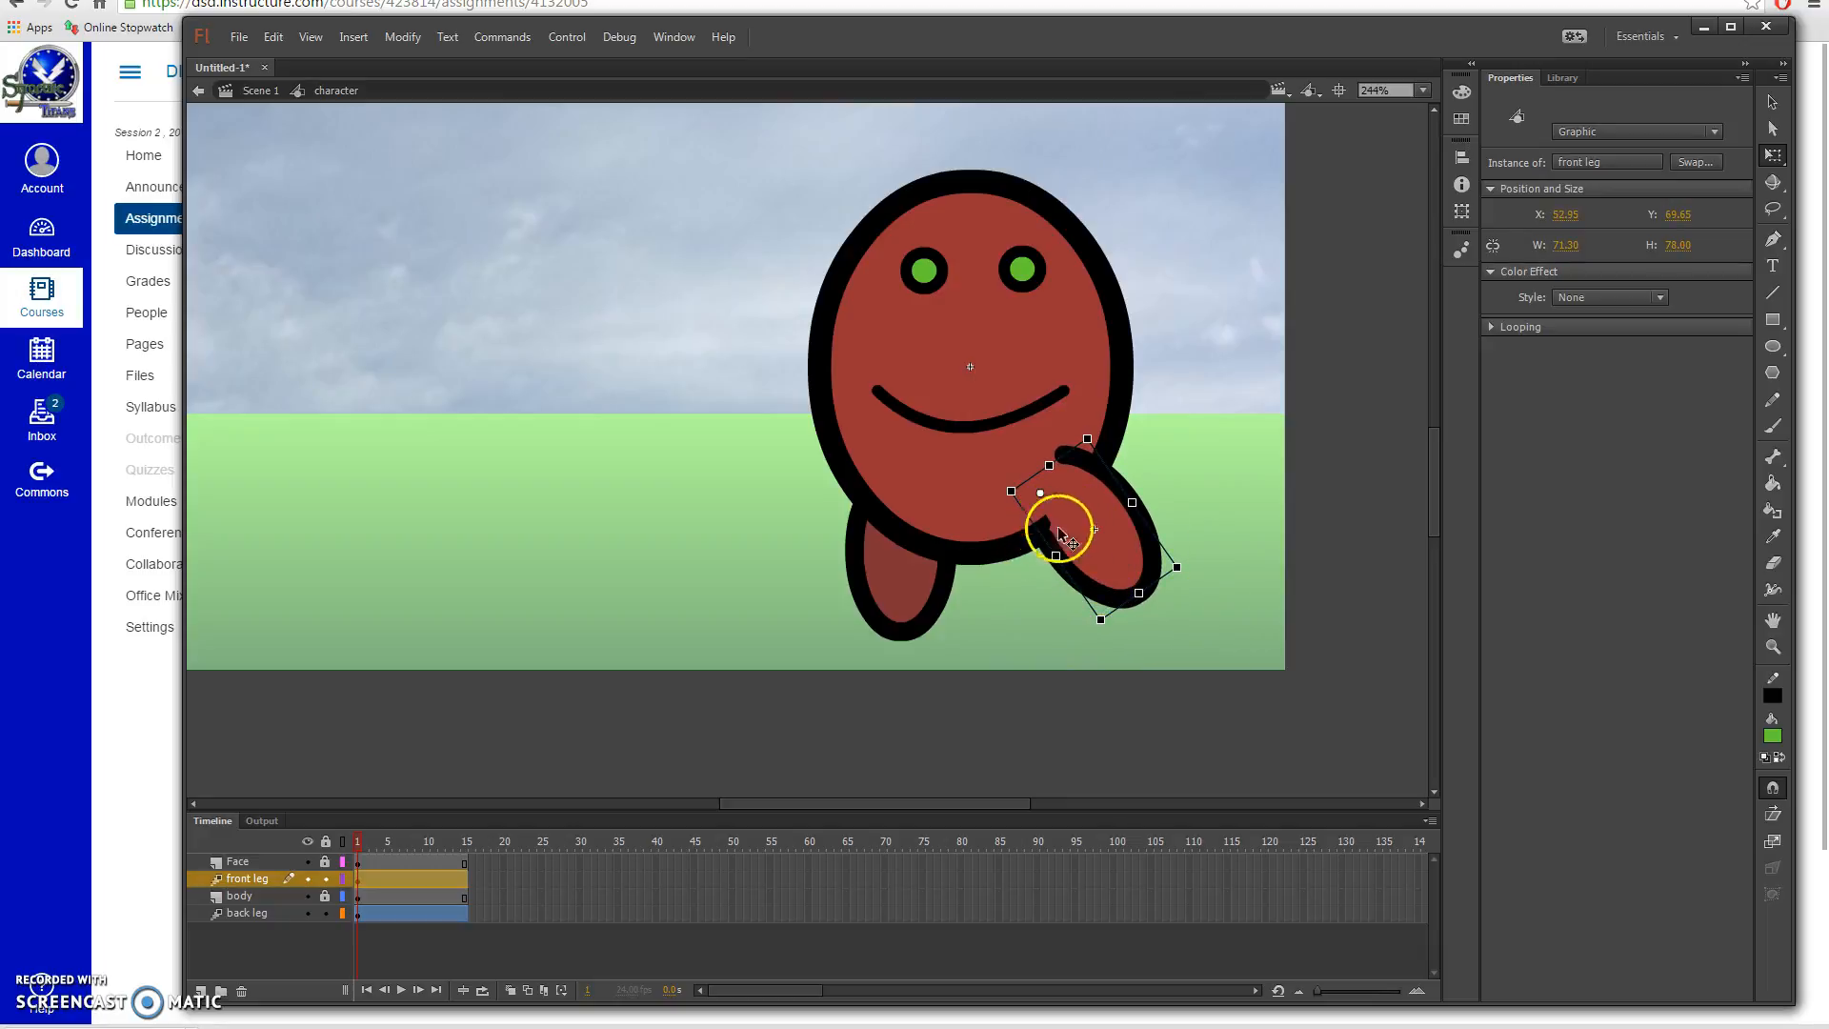
left_click_drag(1191, 578, 1124, 637)
Step: Move the back leg's transformation point to its upper end, and rotate the two legs apart into a stride on frame 1
left_click(910, 581)
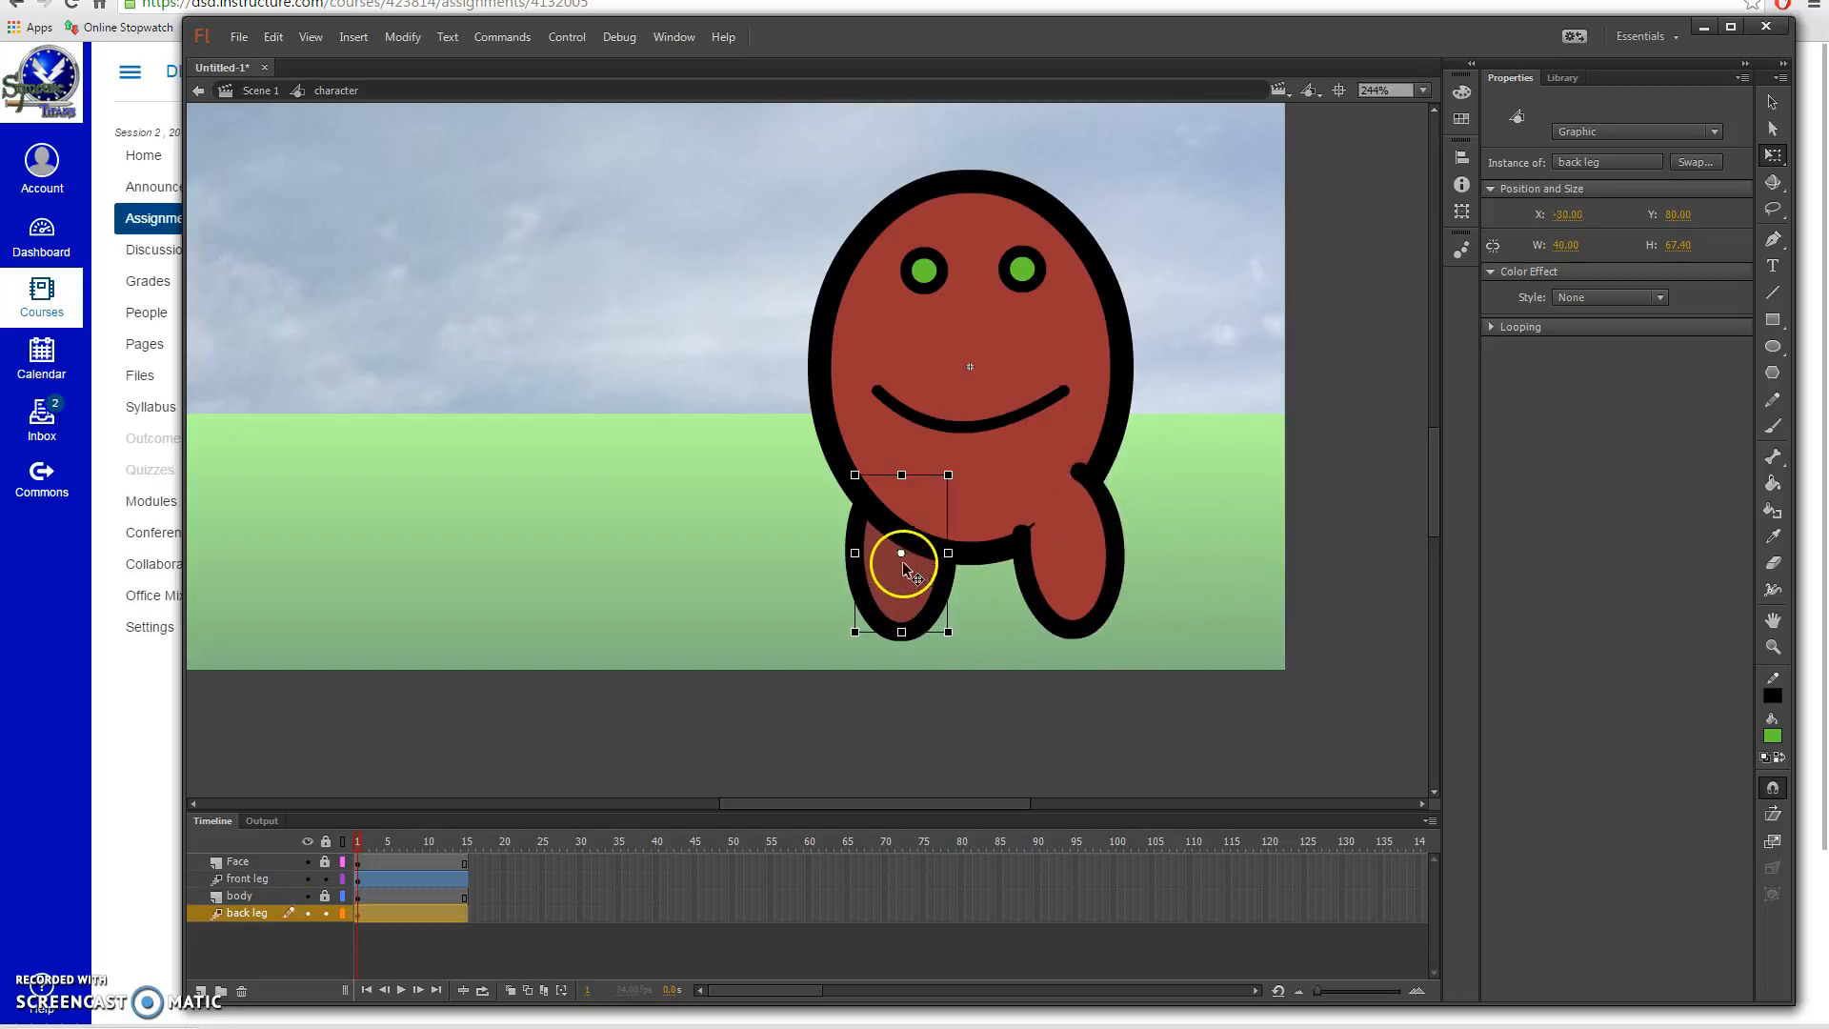
left_click_drag(902, 553, 914, 521)
left_click_drag(948, 635, 871, 612)
left_click(1108, 590)
left_click_drag(1143, 633, 1174, 614)
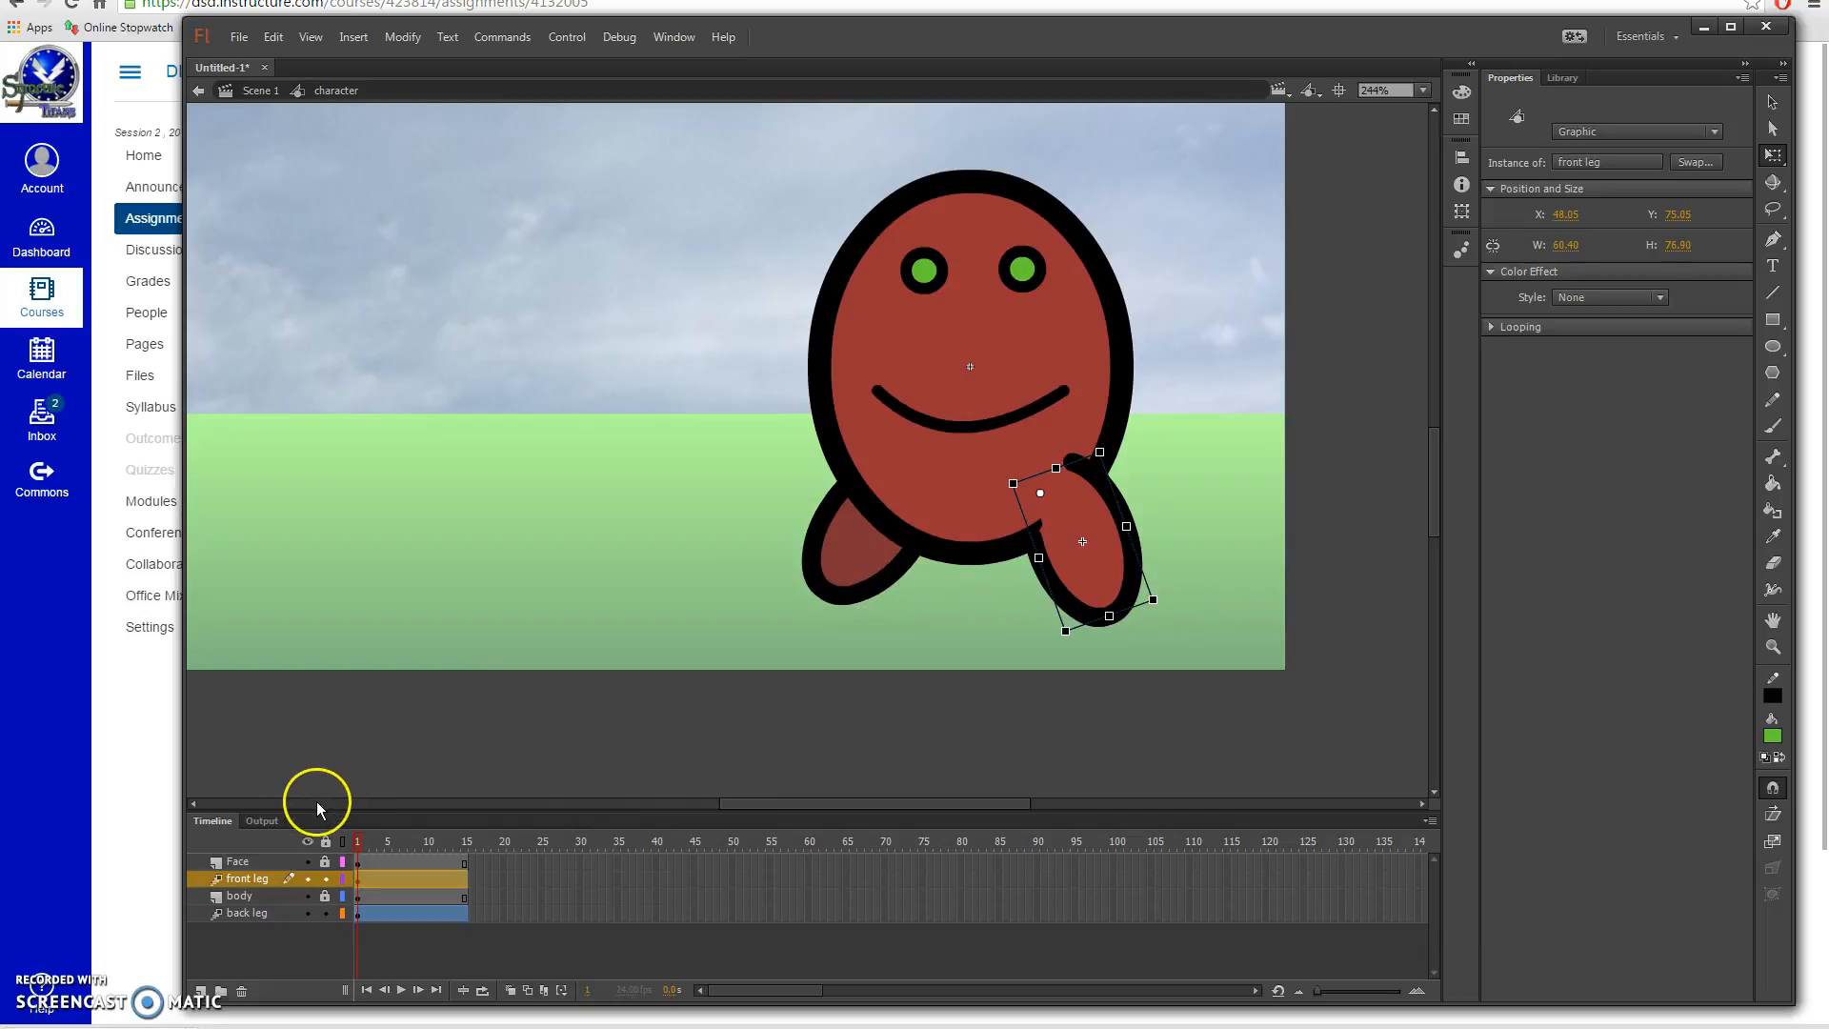
Step: Insert a keyframe for all properties at frame 15 of the front leg's motion tween
left_click(358, 841)
left_click_drag(358, 838, 510, 843)
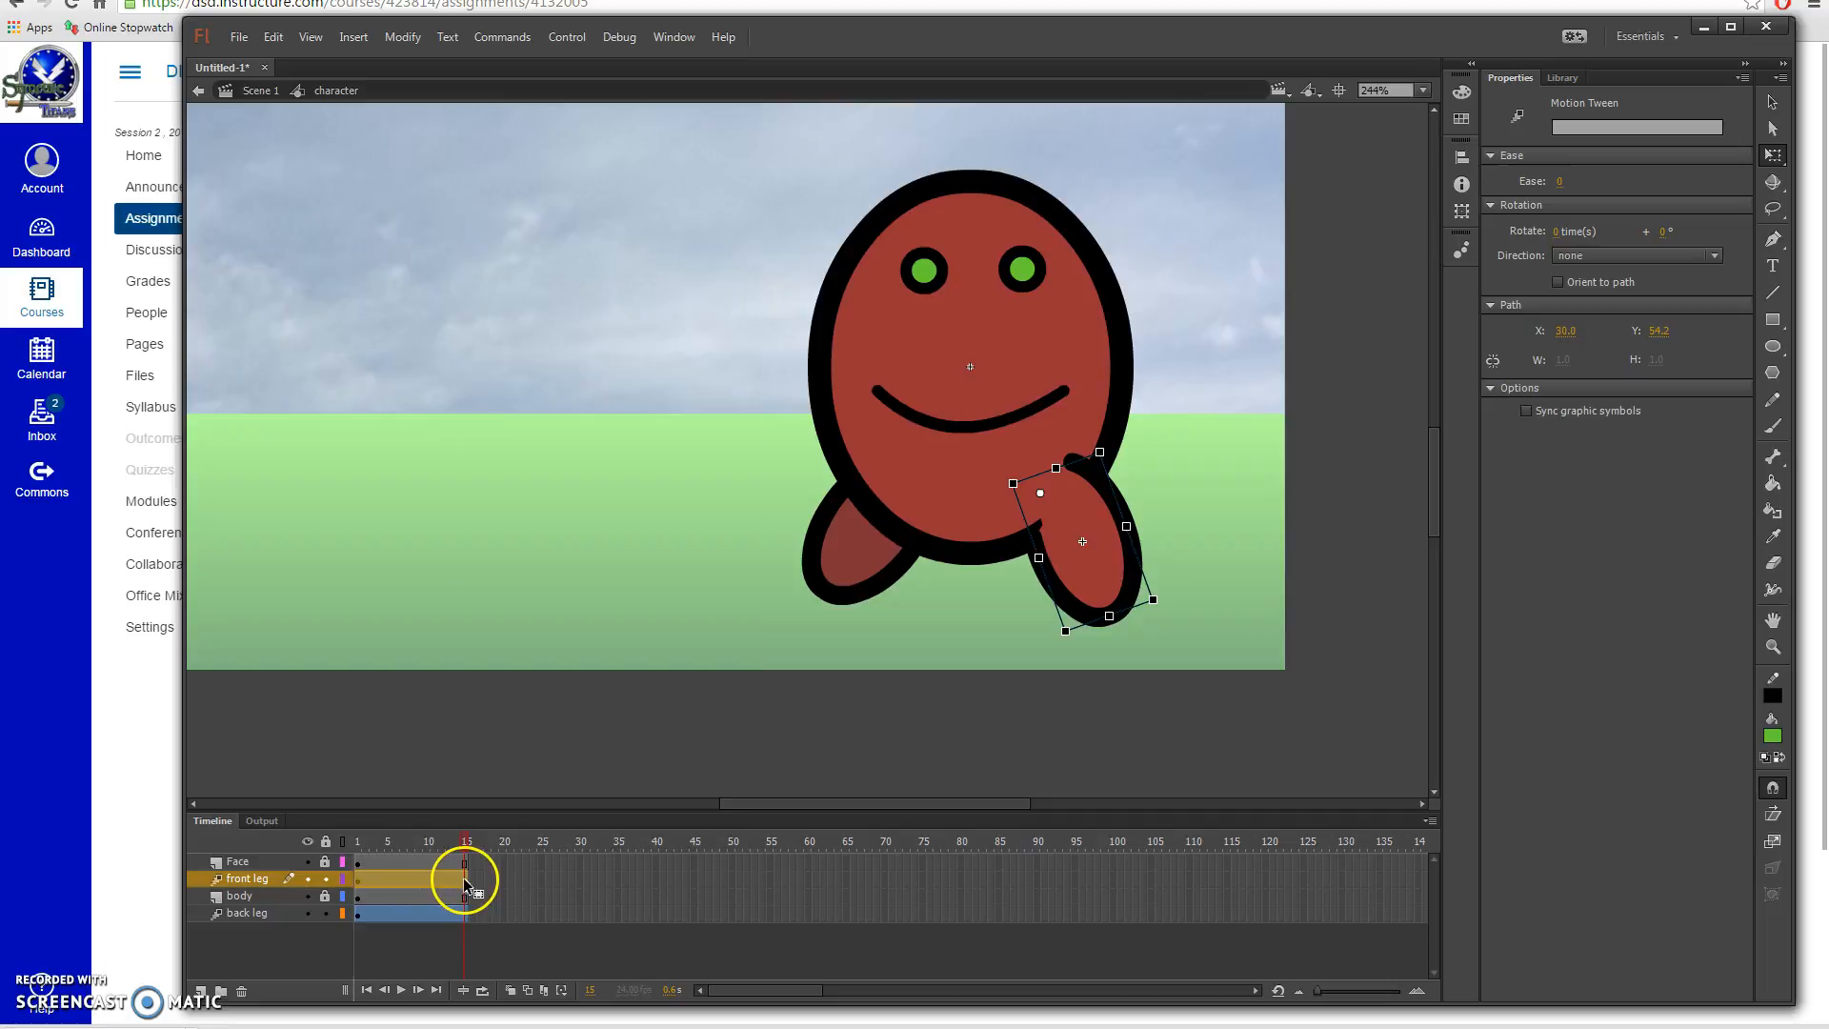
right_click(465, 884)
mouse_move(719, 457)
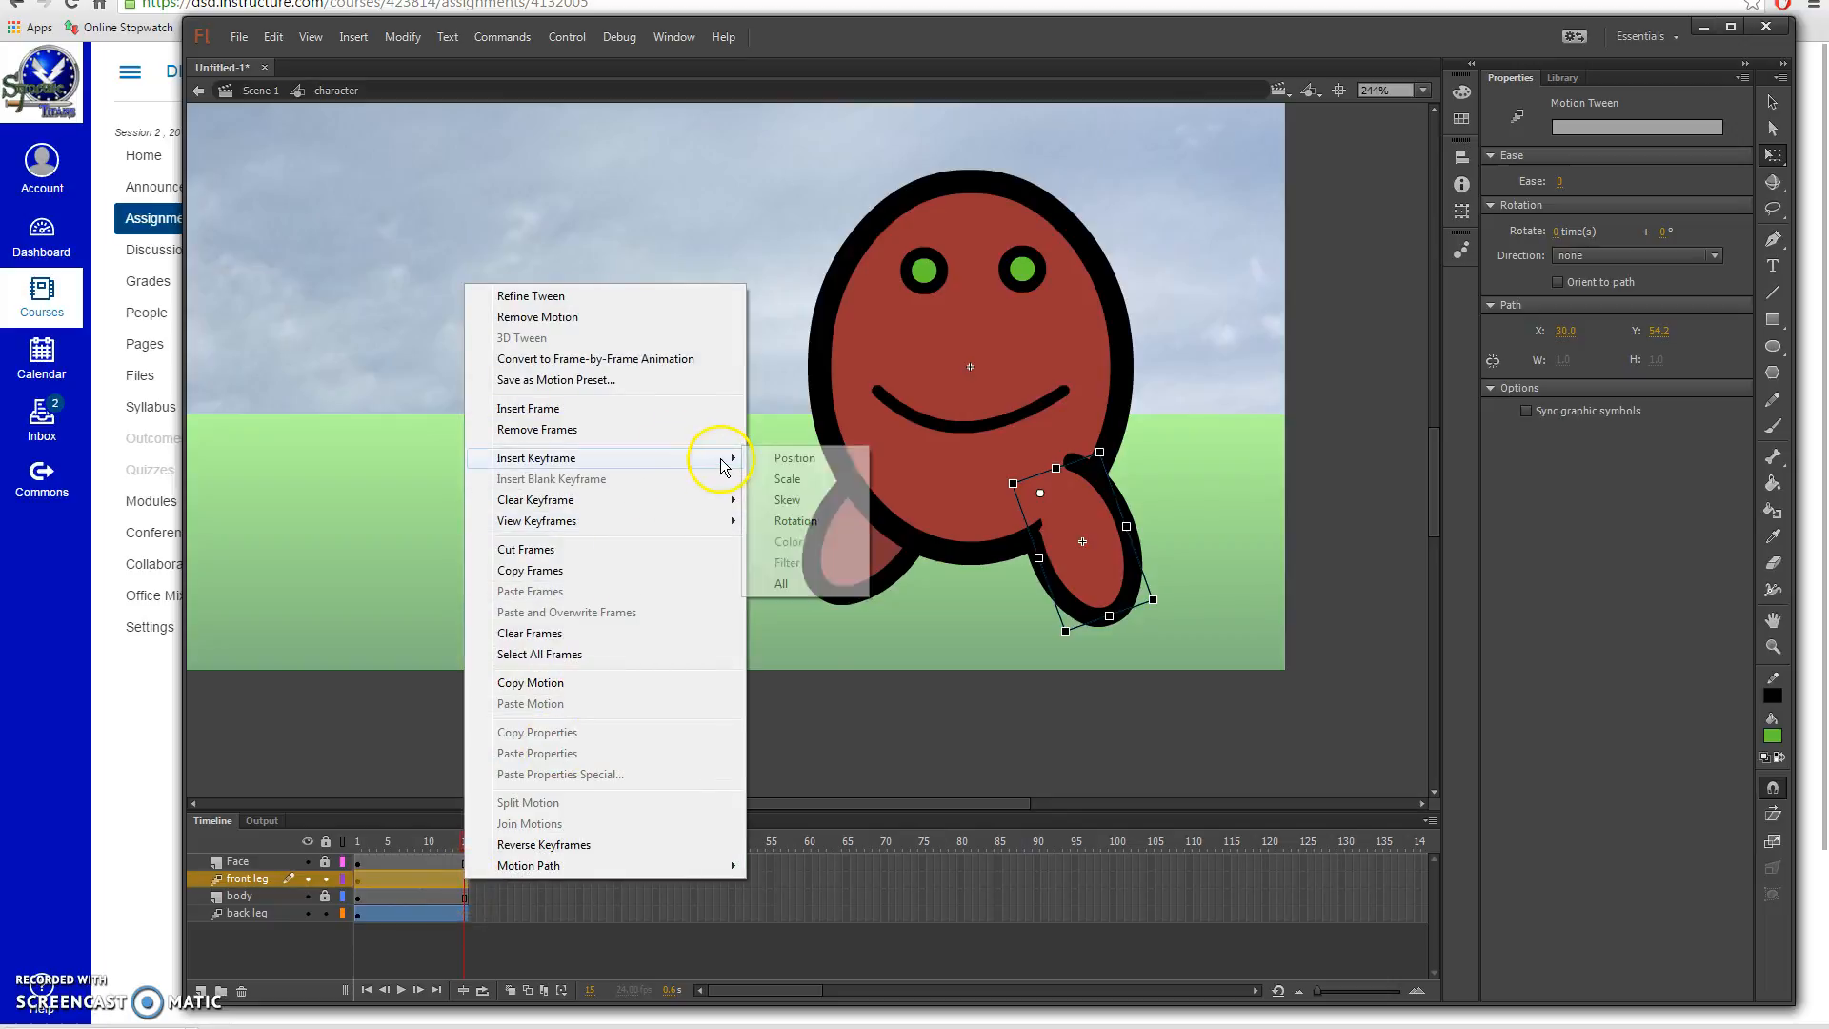
left_click(782, 584)
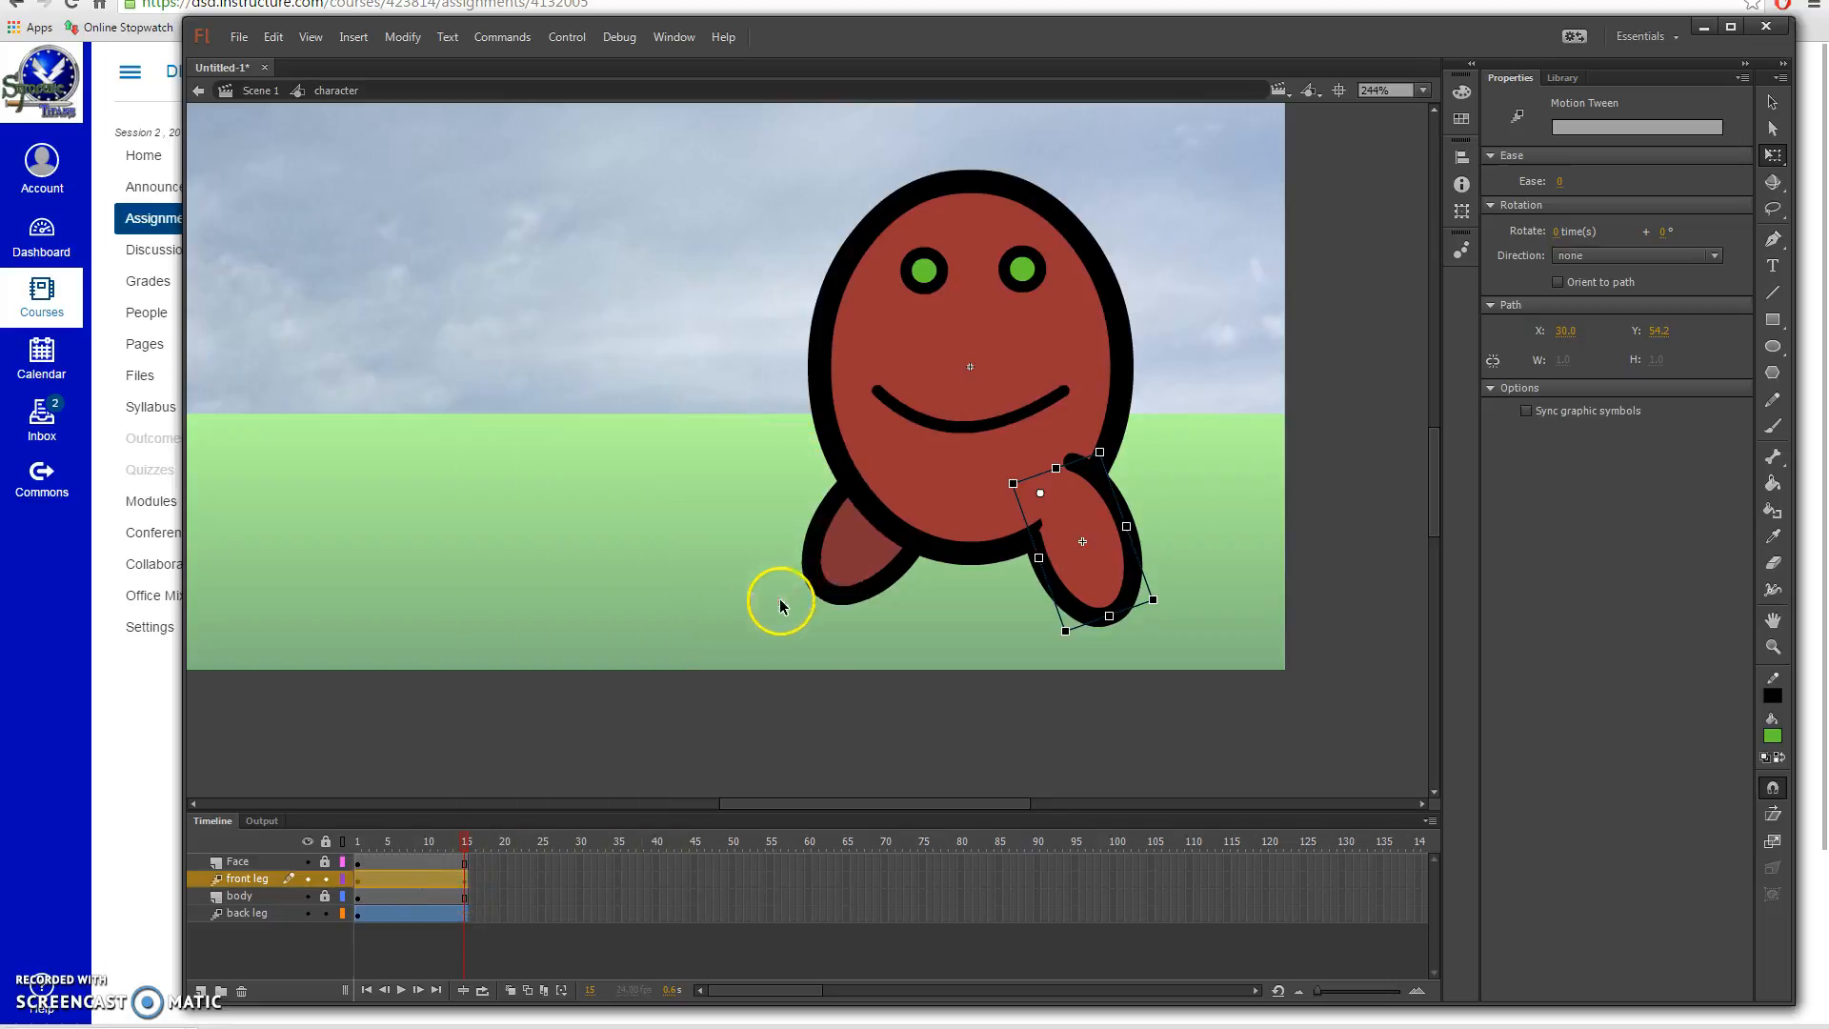
Step: Insert a keyframe for all properties at frame 15 of the back leg's motion tween
left_click(463, 917)
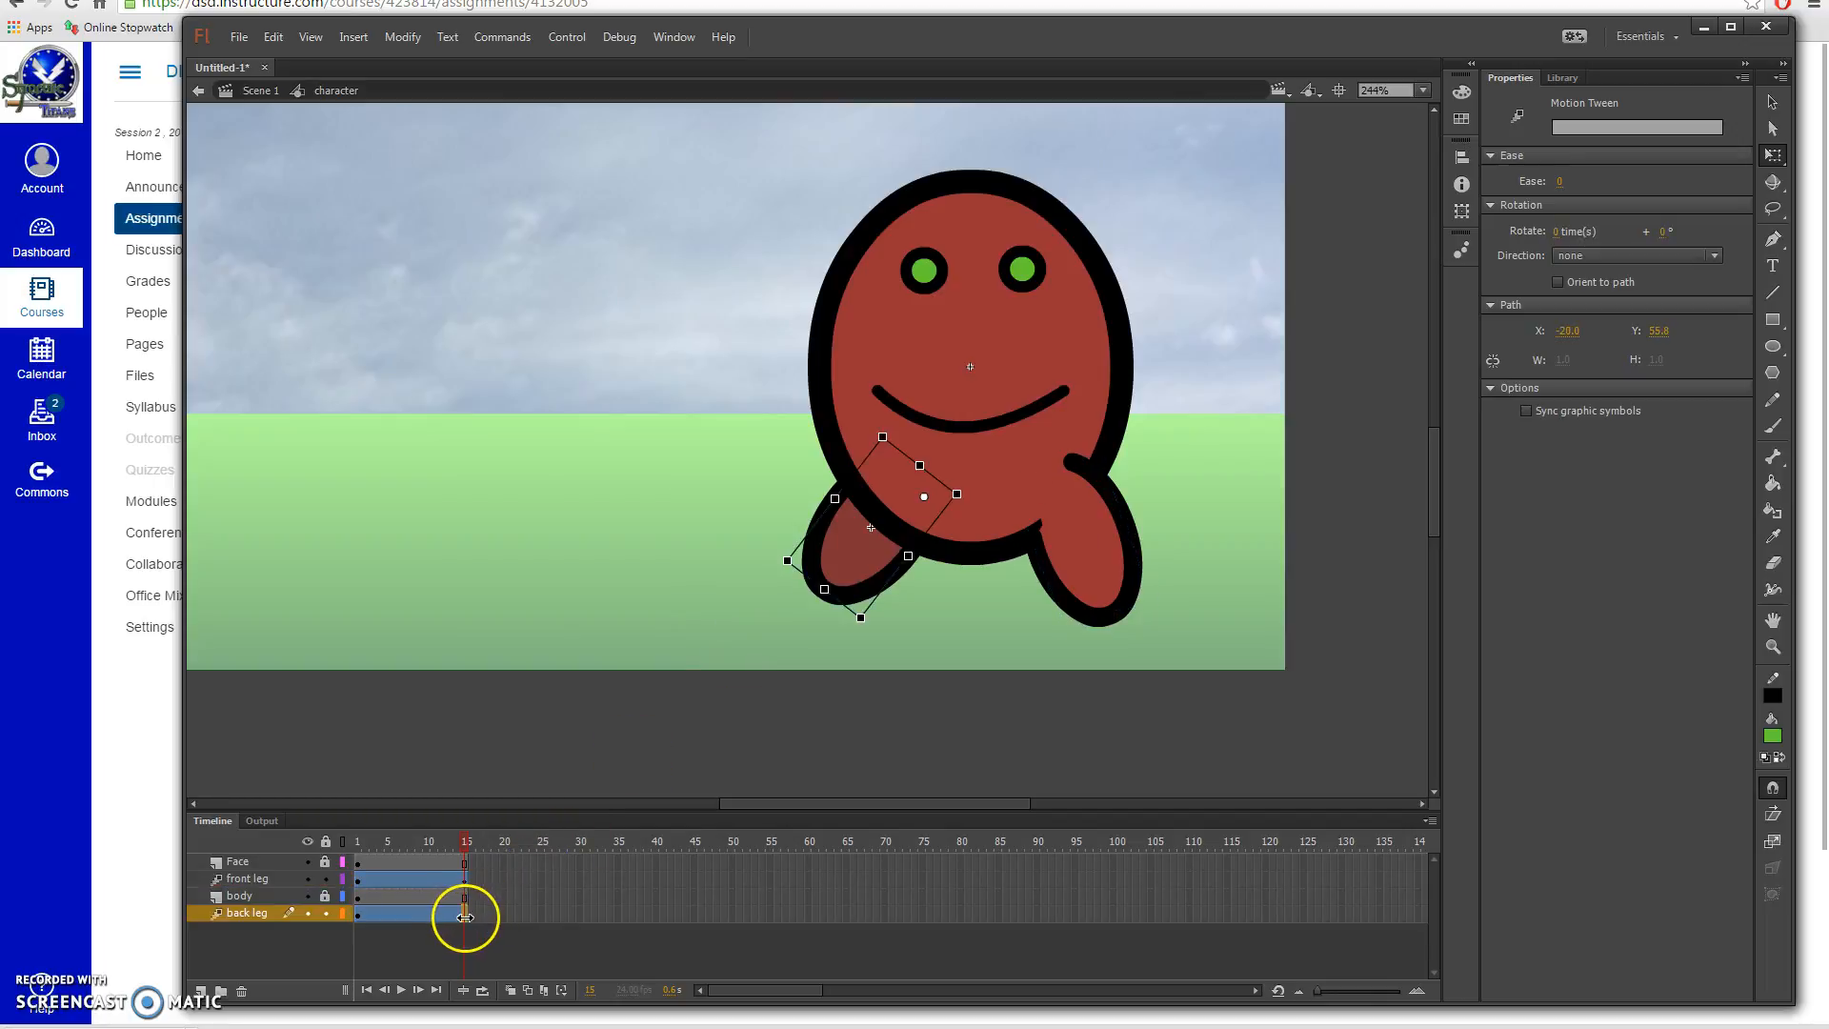
right_click(465, 916)
left_click(464, 920)
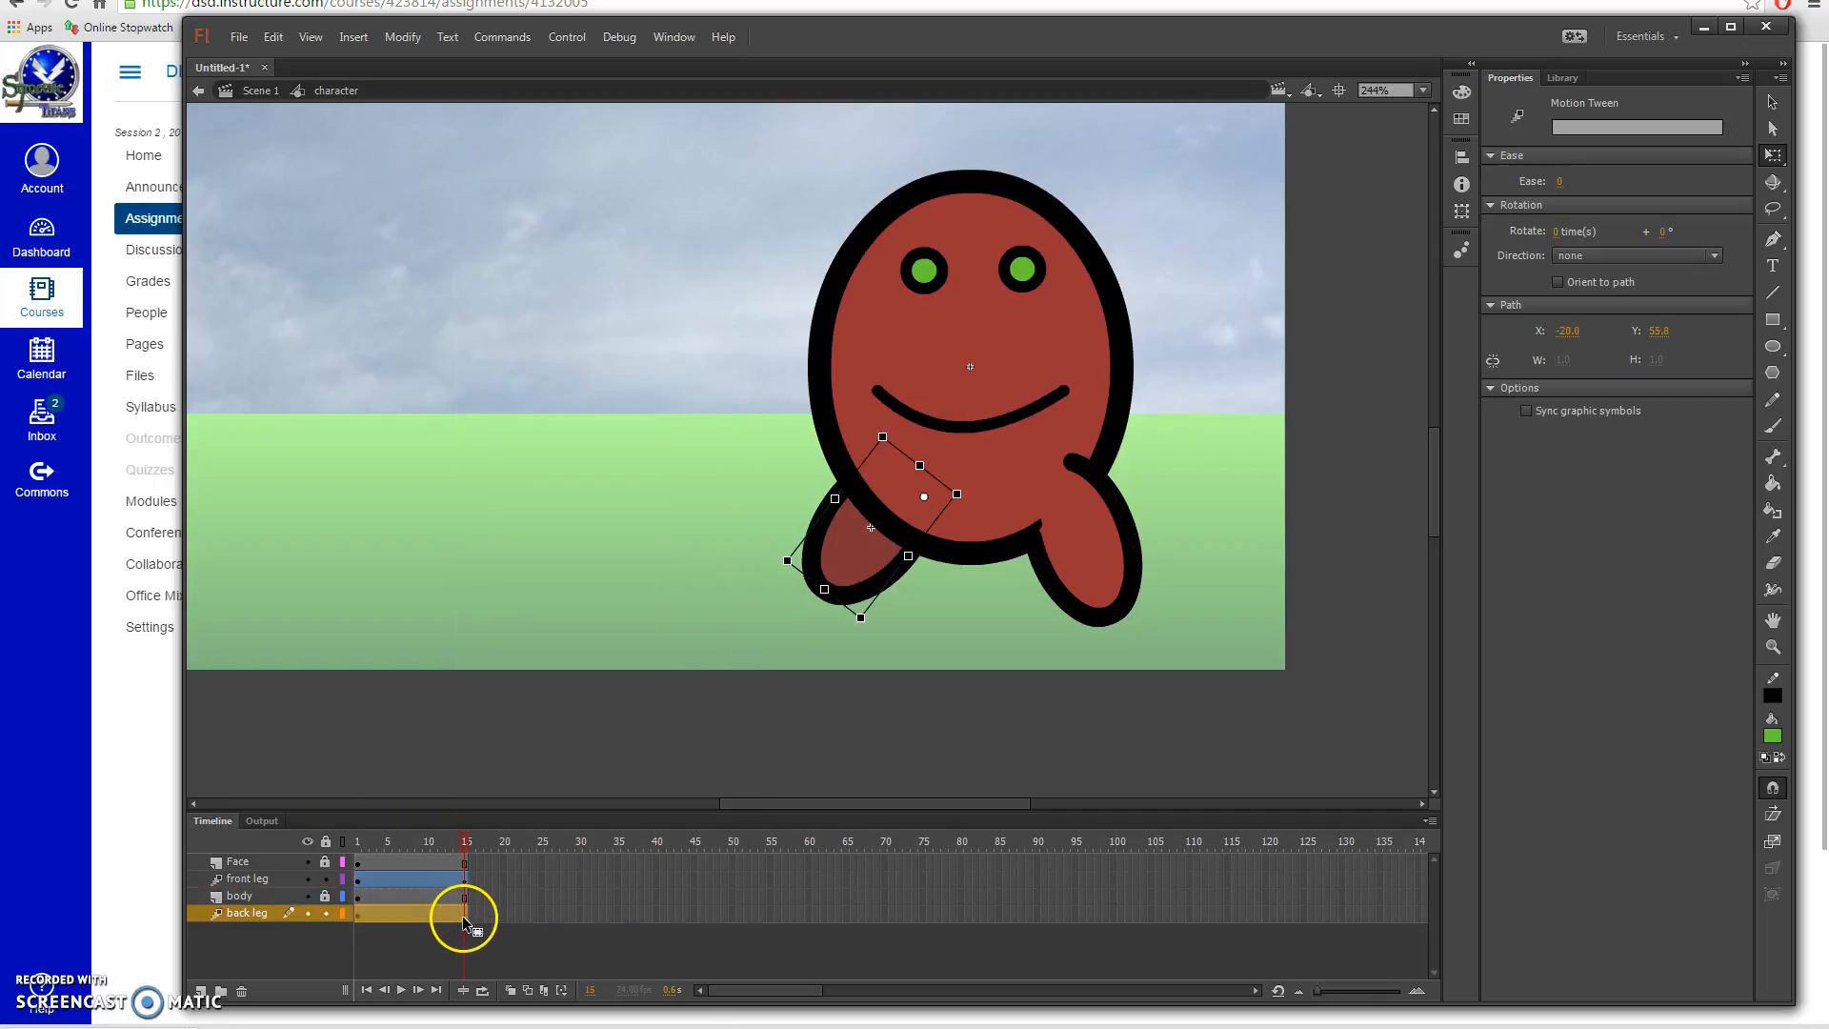
right_click(464, 922)
mouse_move(716, 505)
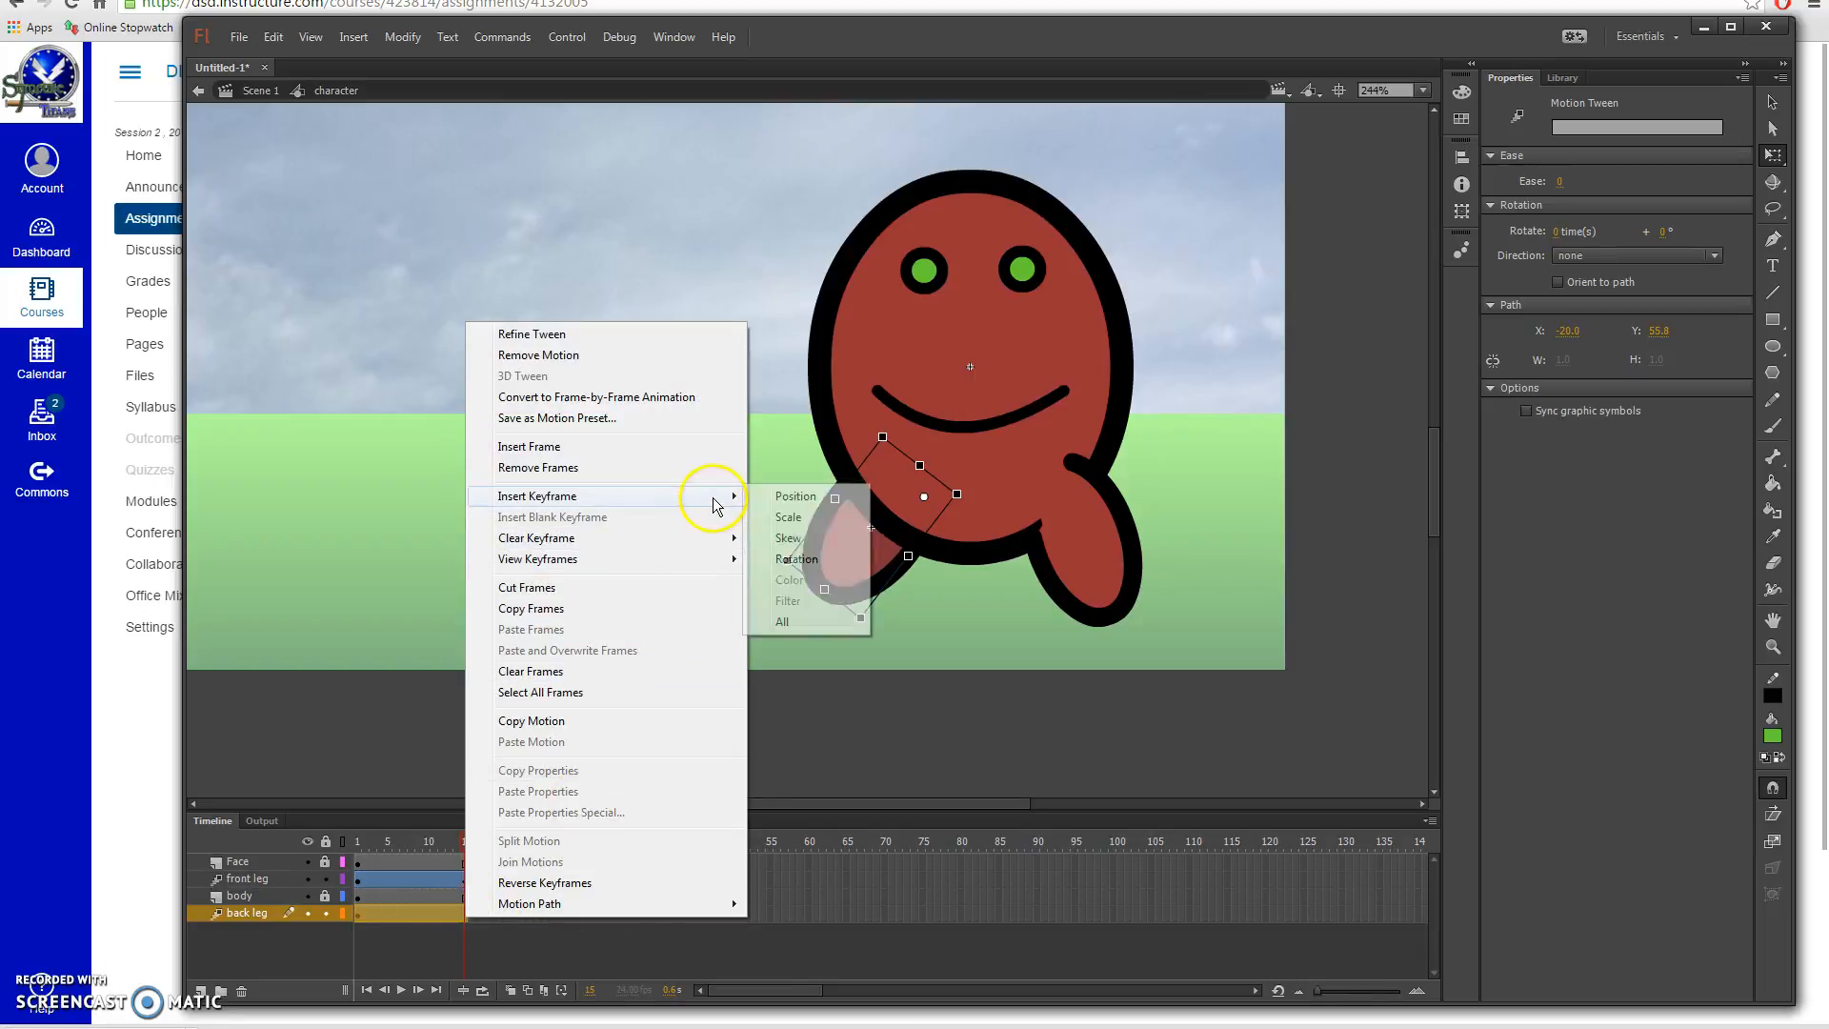
left_click(808, 621)
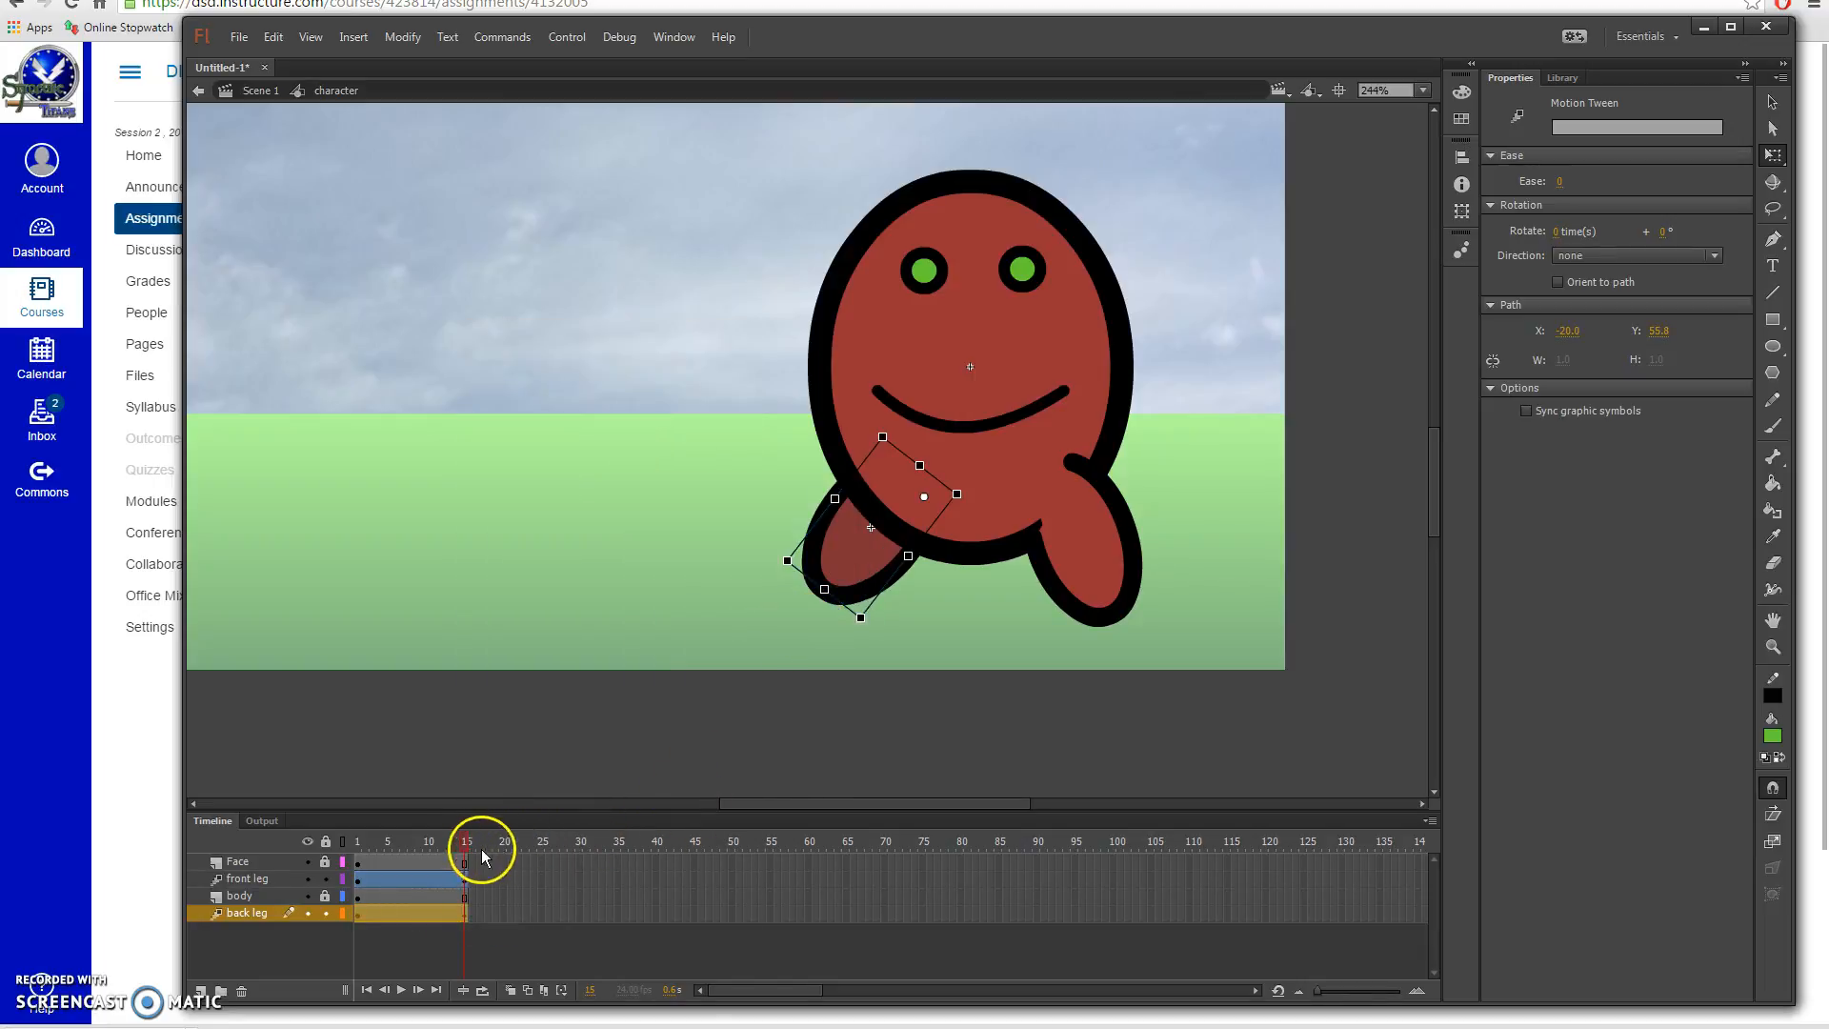
Step: At frame 8, rotate the back leg forward so it points toward the front leg
left_click_drag(465, 842, 333, 824)
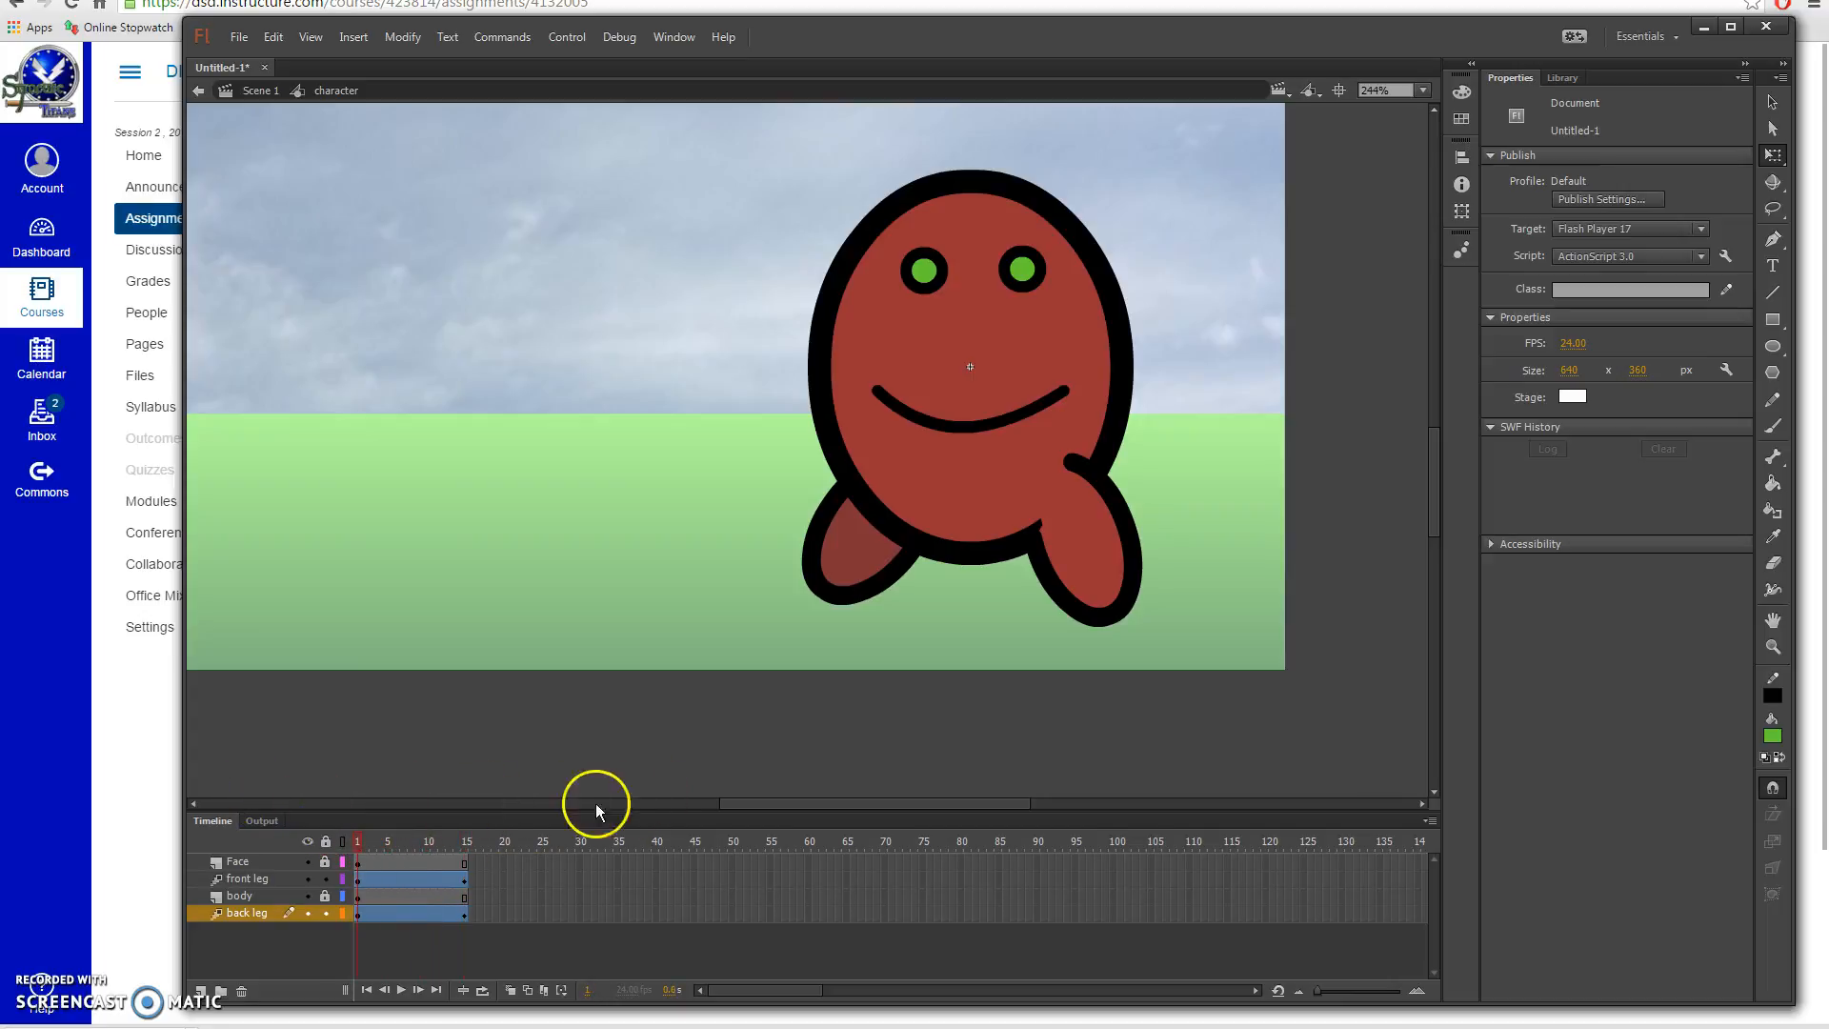
left_click_drag(583, 814, 409, 829)
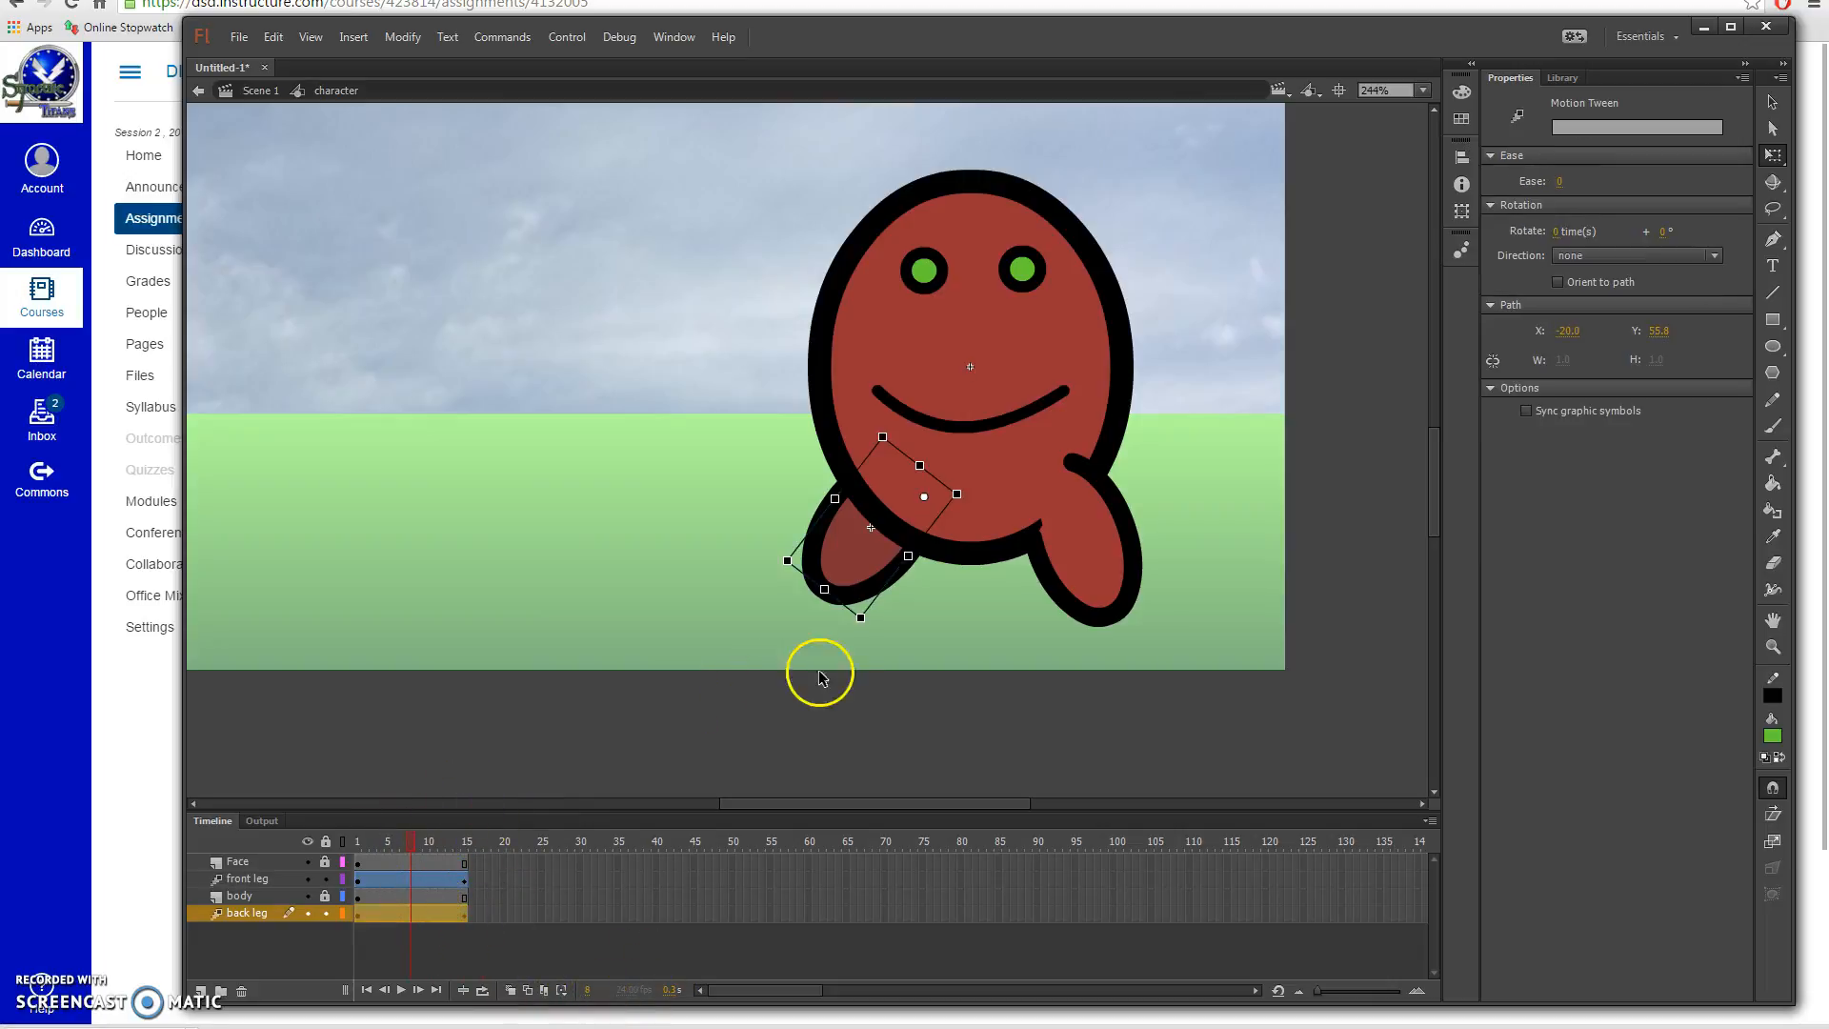
left_click_drag(857, 623, 990, 636)
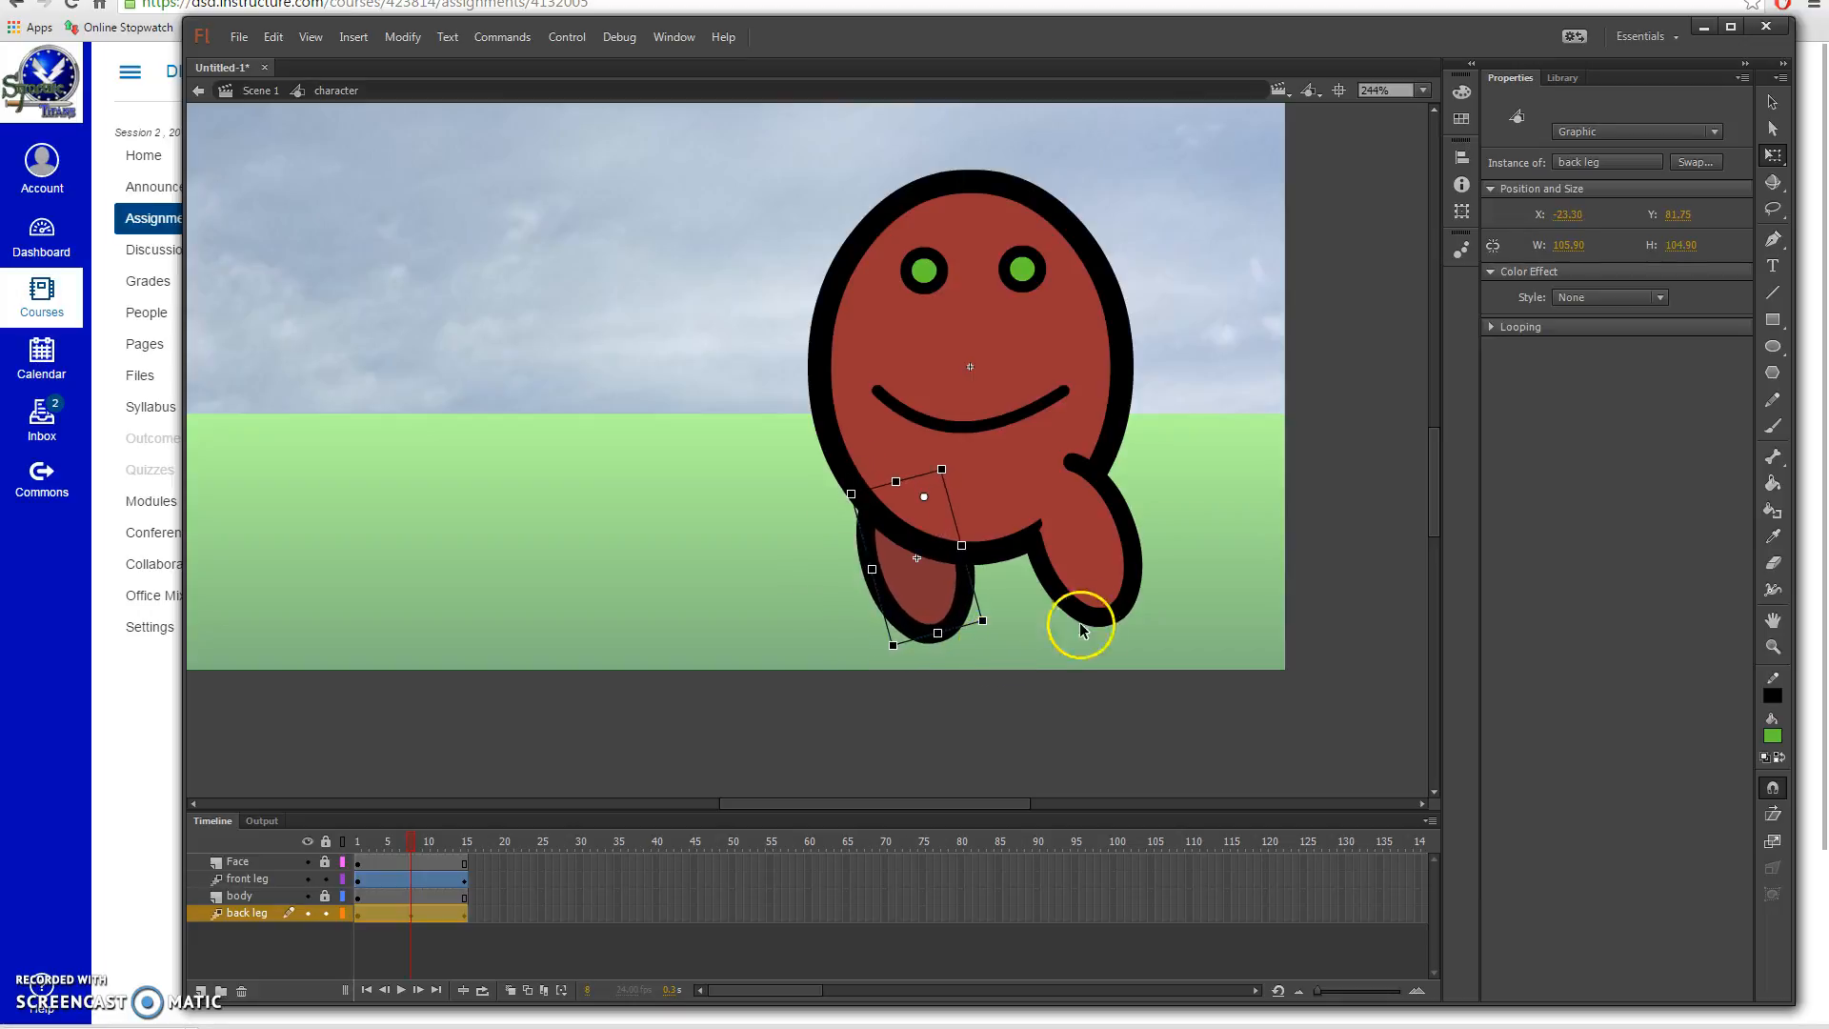
Step: At frame 8, rotate the front leg backward toward the back leg and play the animation
left_click(1082, 629)
left_click_drag(1158, 621, 1037, 650)
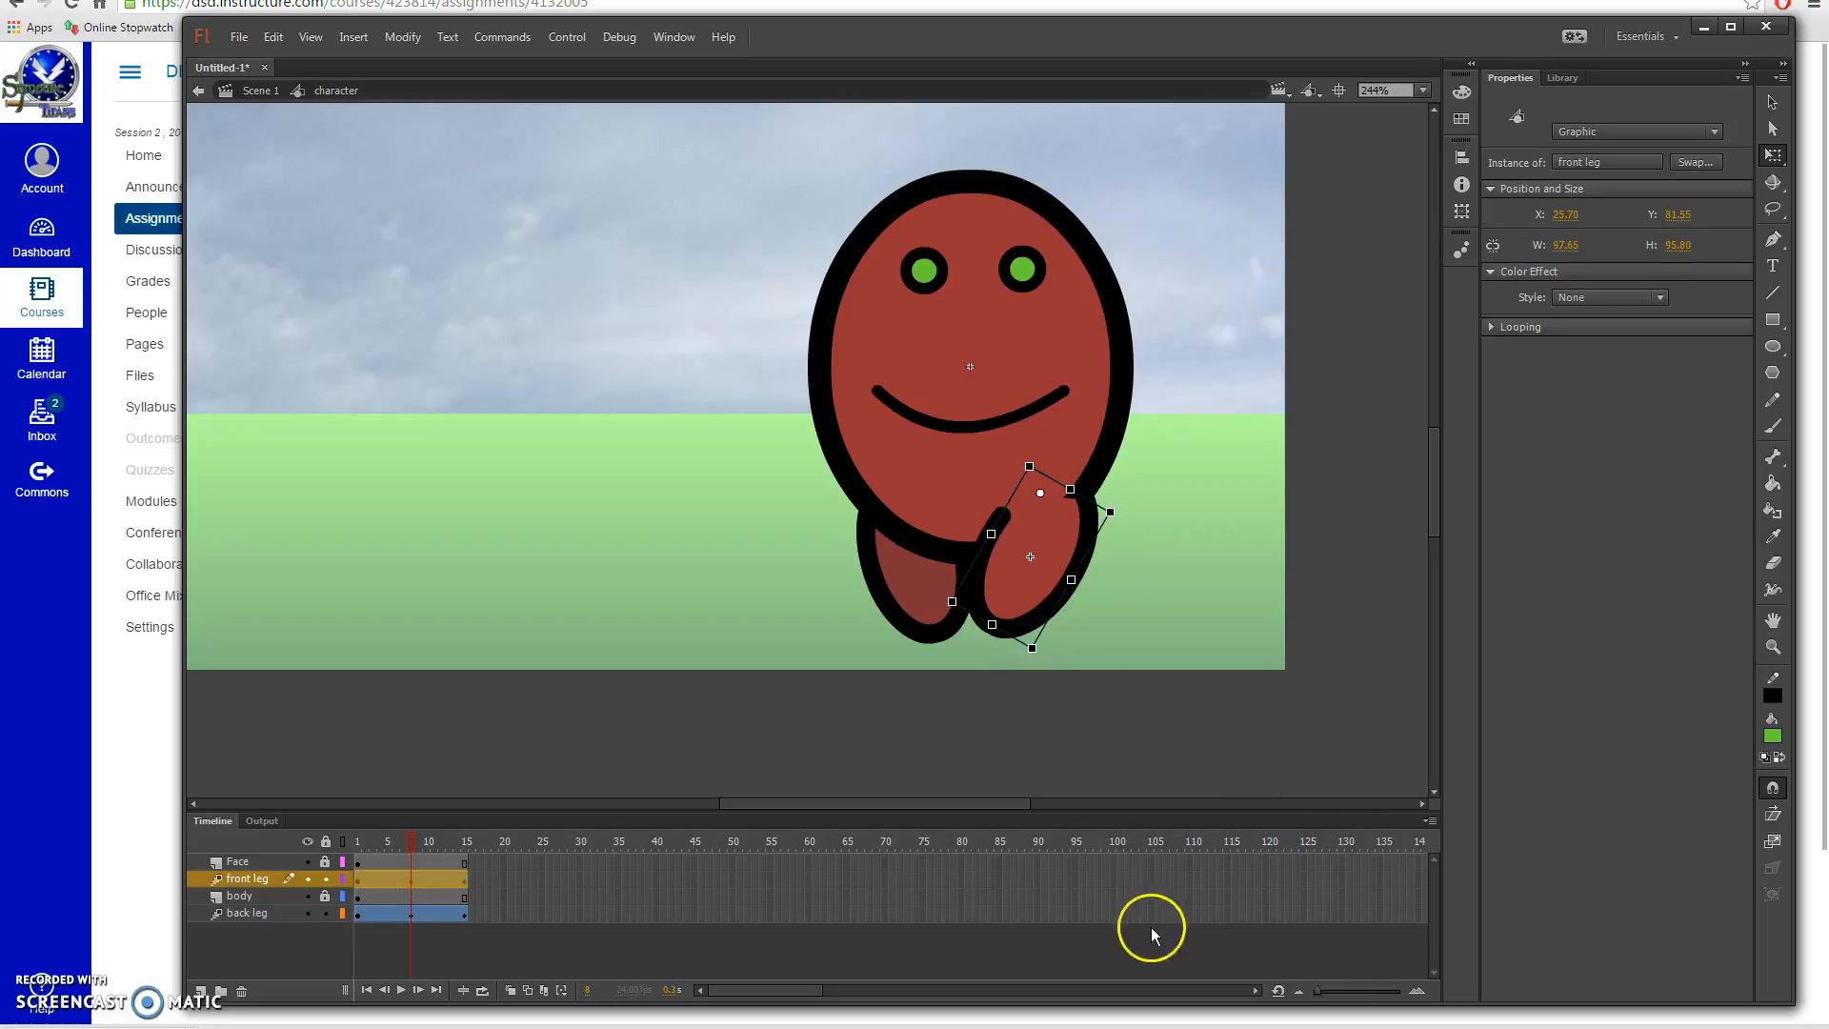
key("Return")
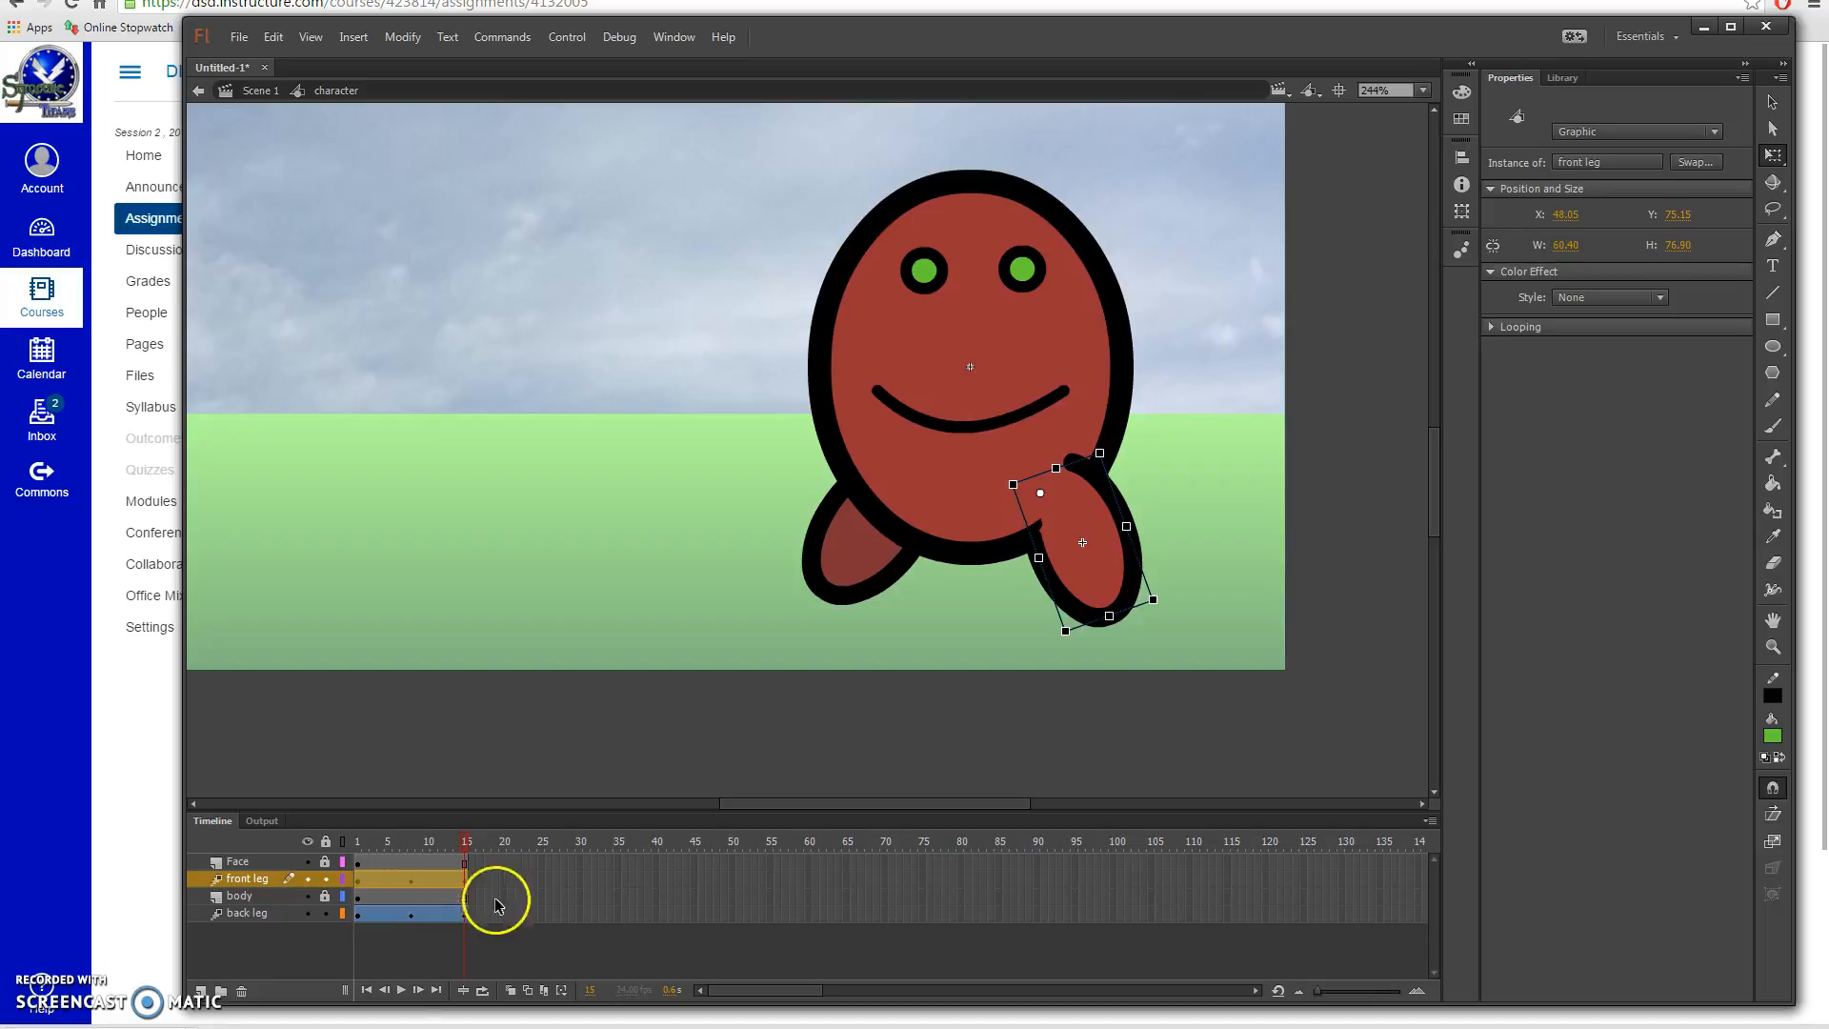
Step: Enable looped playback over frames 1 to 15 and preview the walk cycle
left_click(483, 991)
left_click_drag(412, 848, 323, 857)
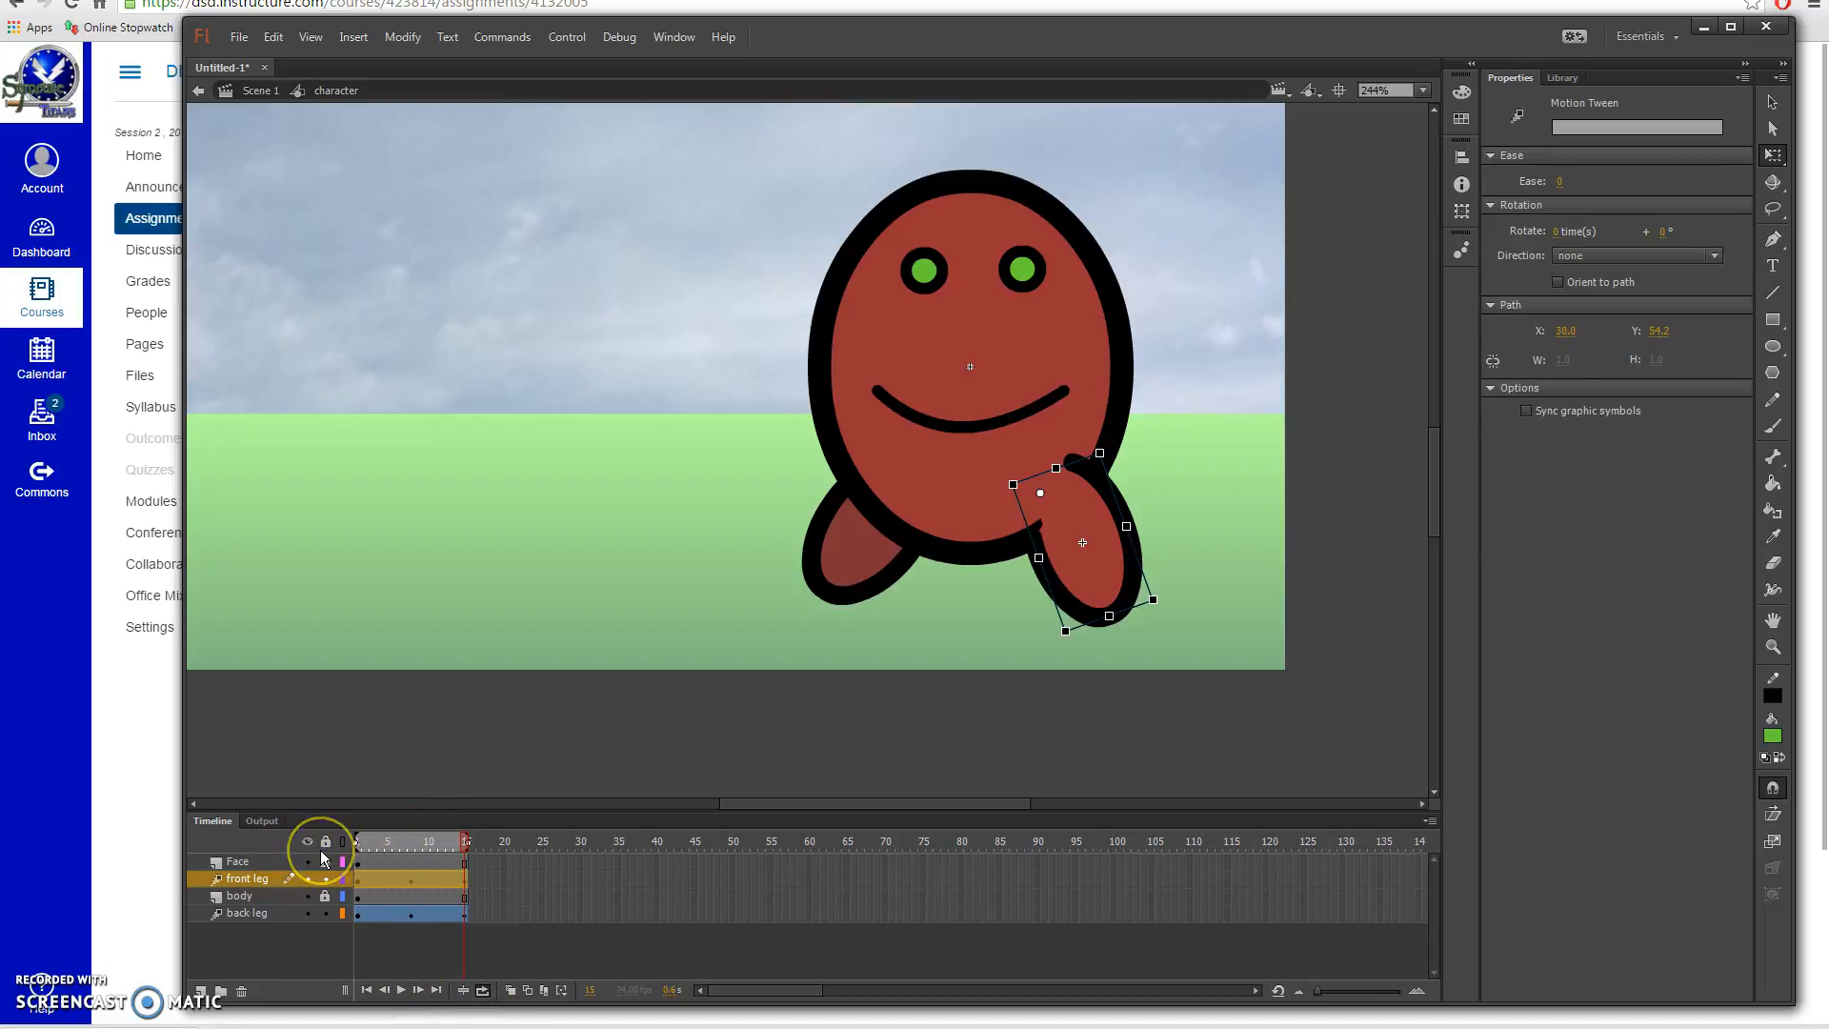
key("Return")
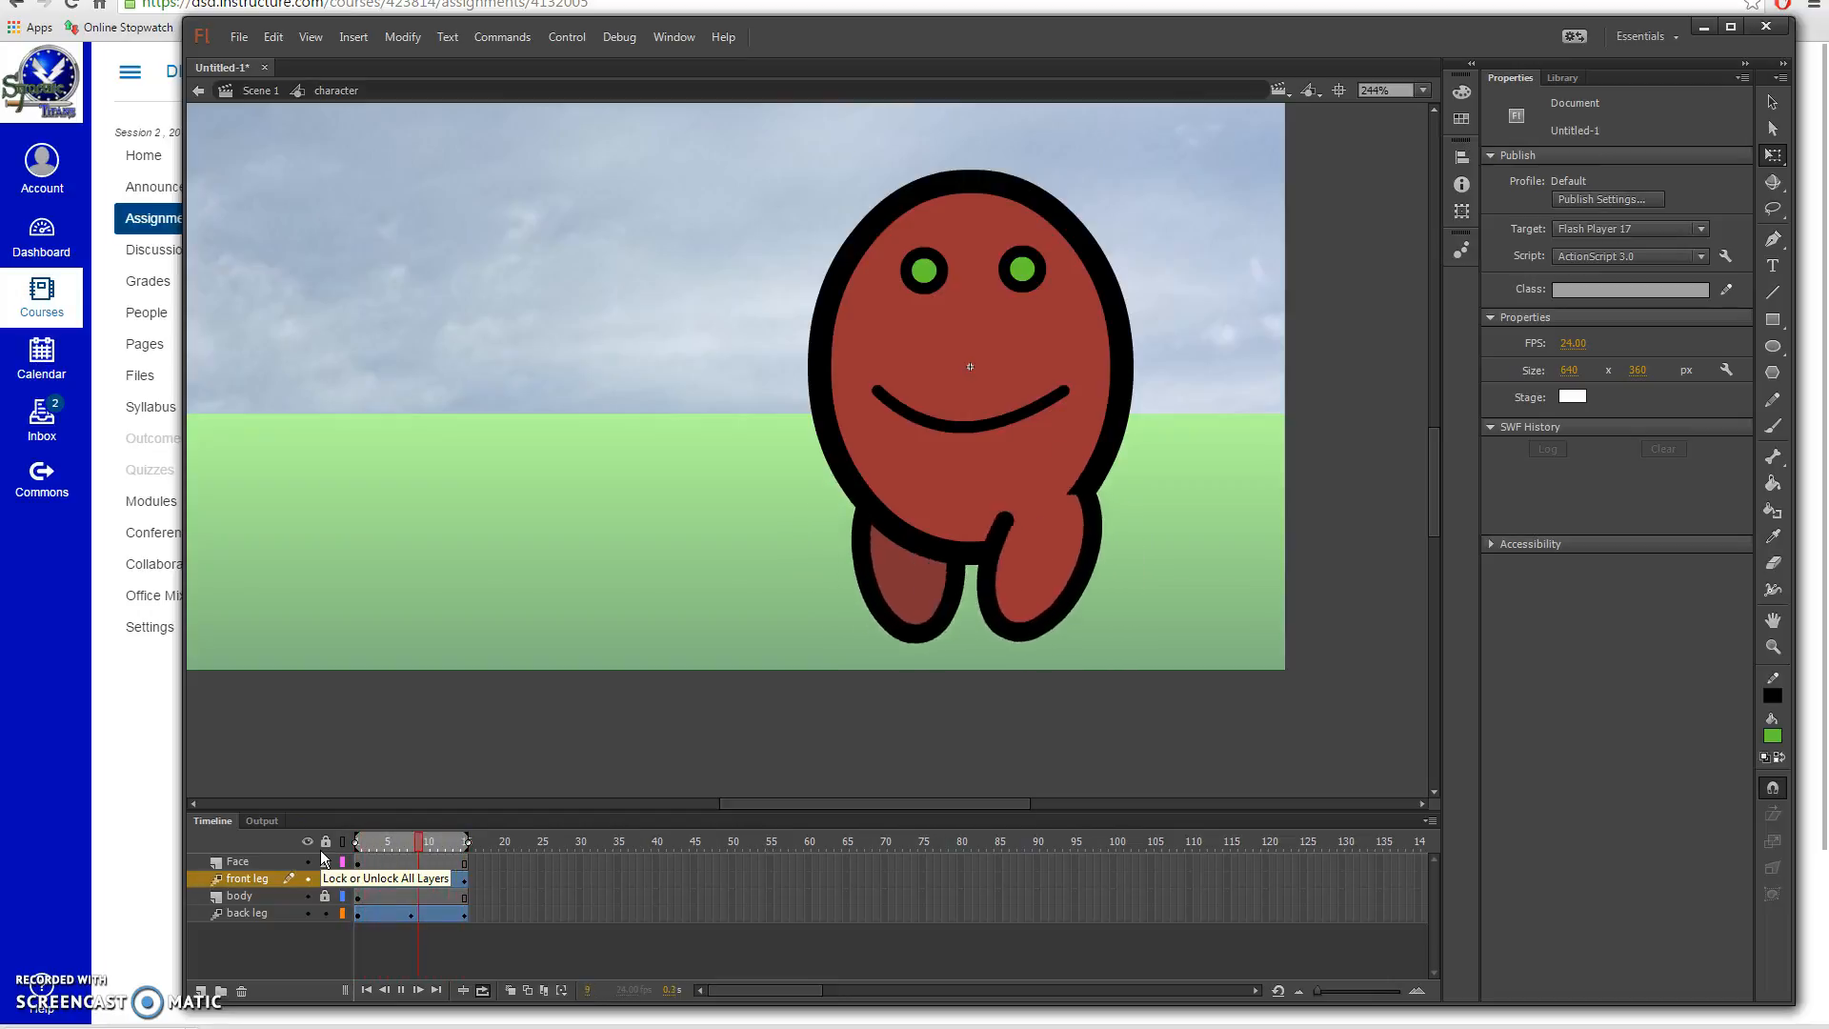
left_click(401, 991)
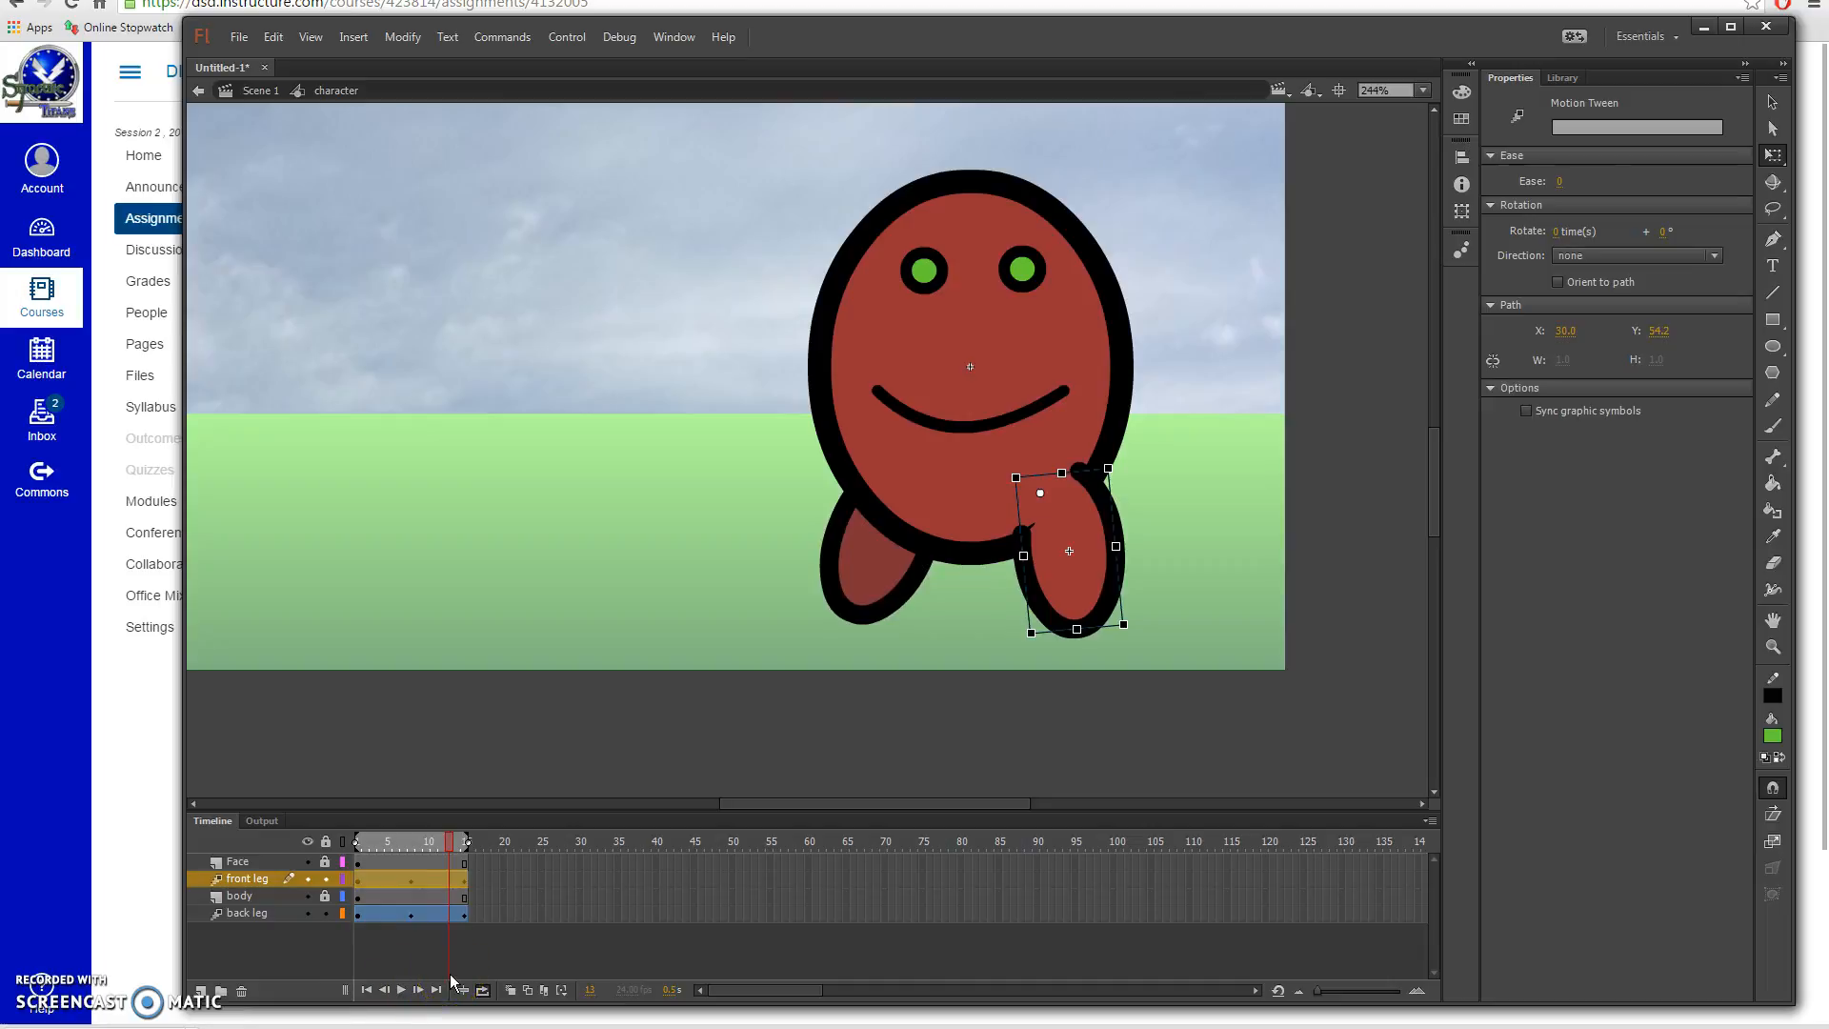
left_click_drag(448, 847, 410, 843)
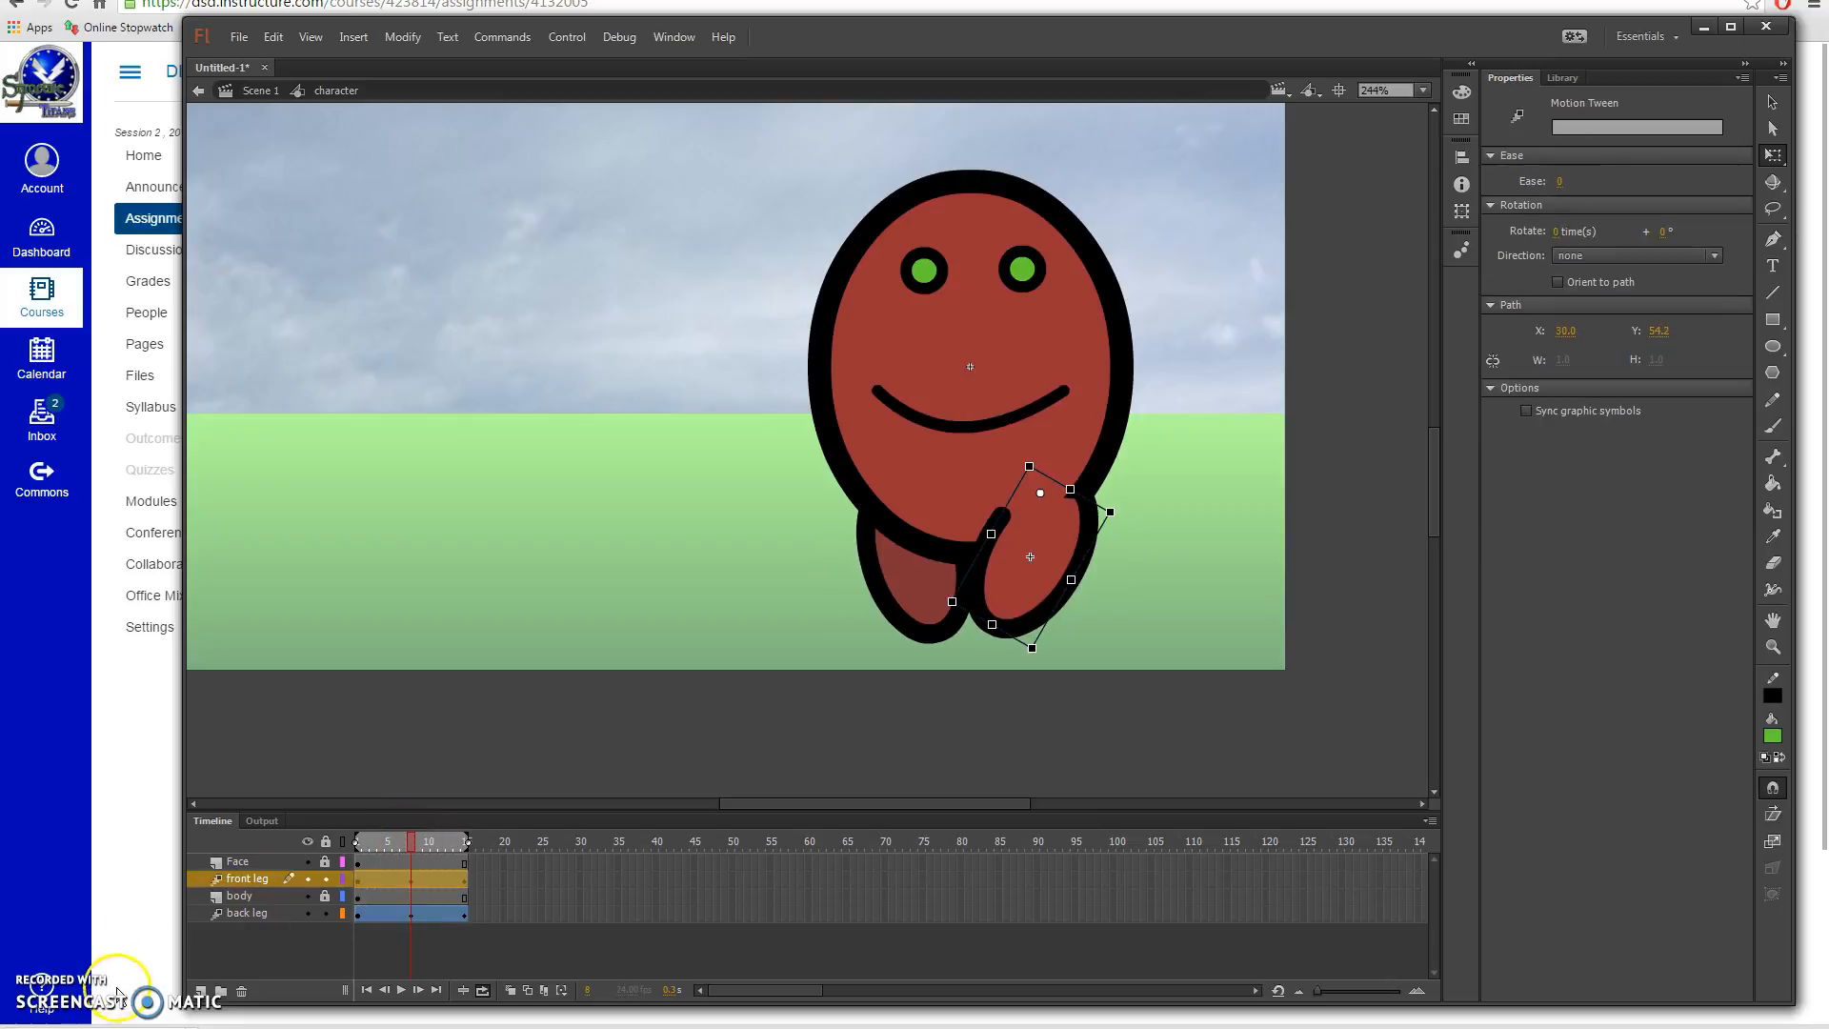
Step: Add a layer named "hair" between the Face and front leg layers
left_click(199, 995)
left_click(243, 879)
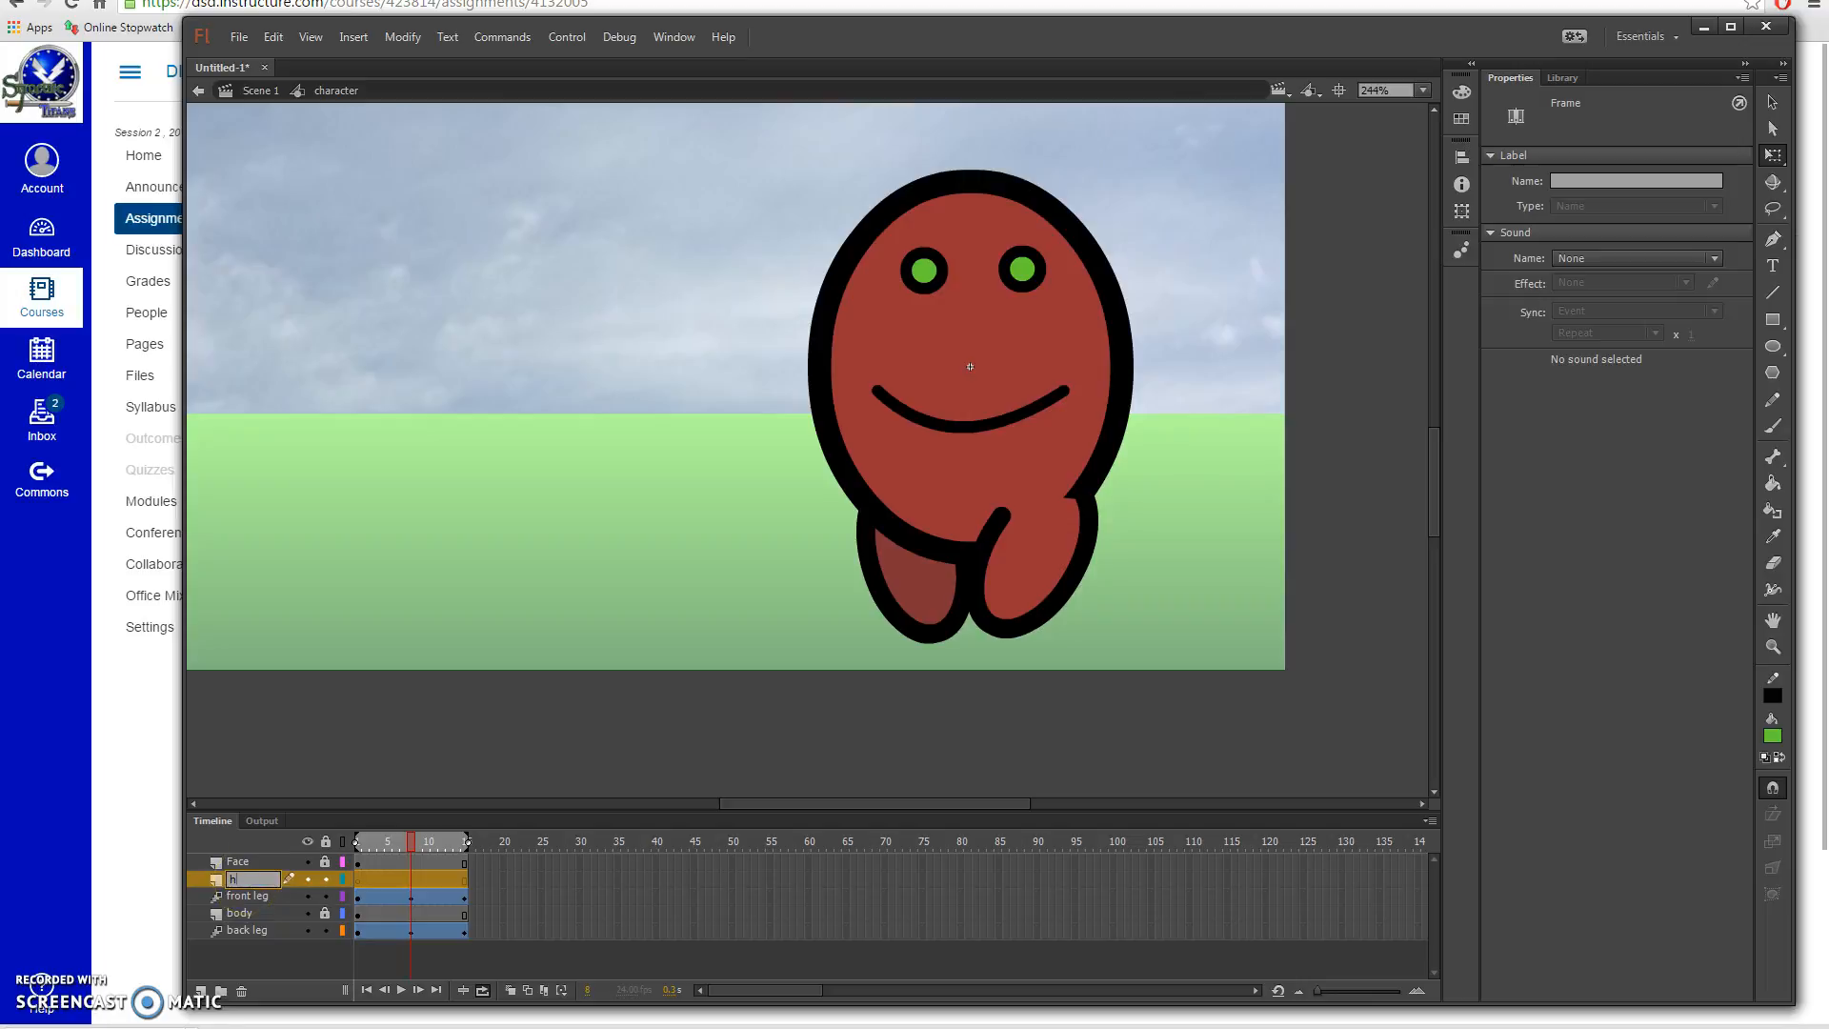
left_click(358, 878)
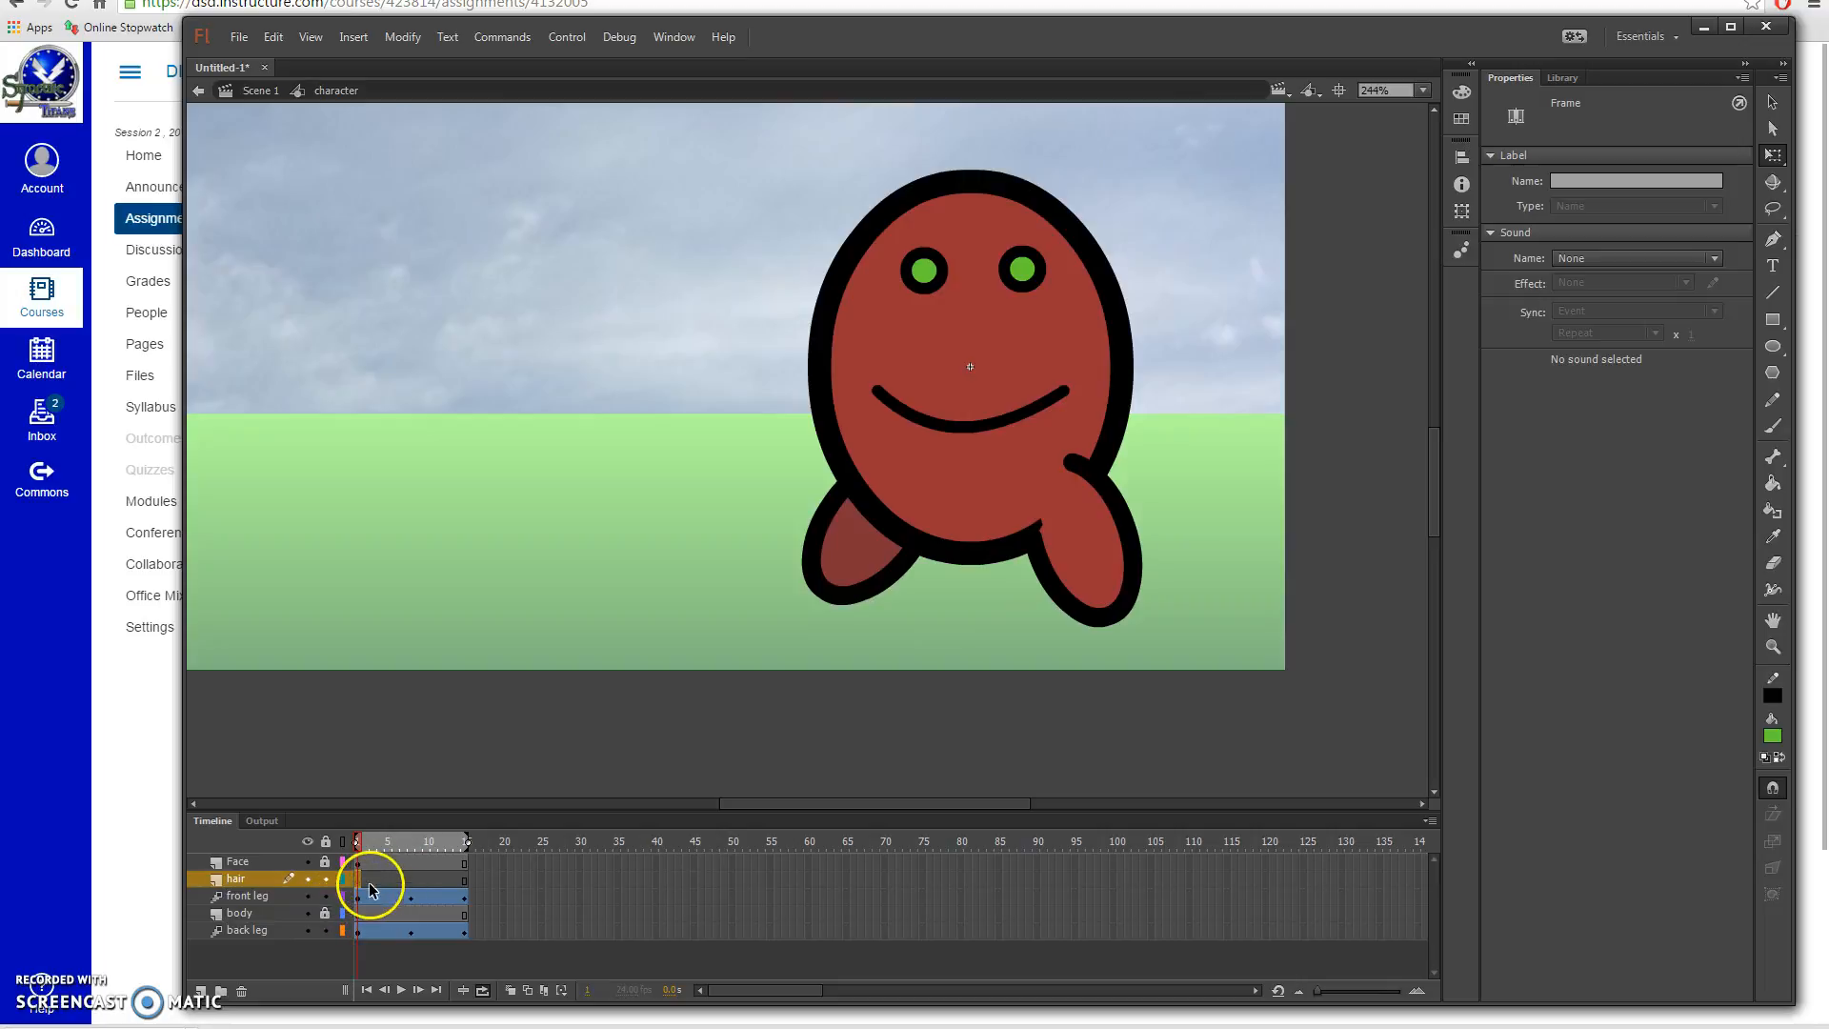
Step: On frame 1 of the hair layer, draw a slanted black line from the top of the head and bend it into a curve
left_click(1773, 293)
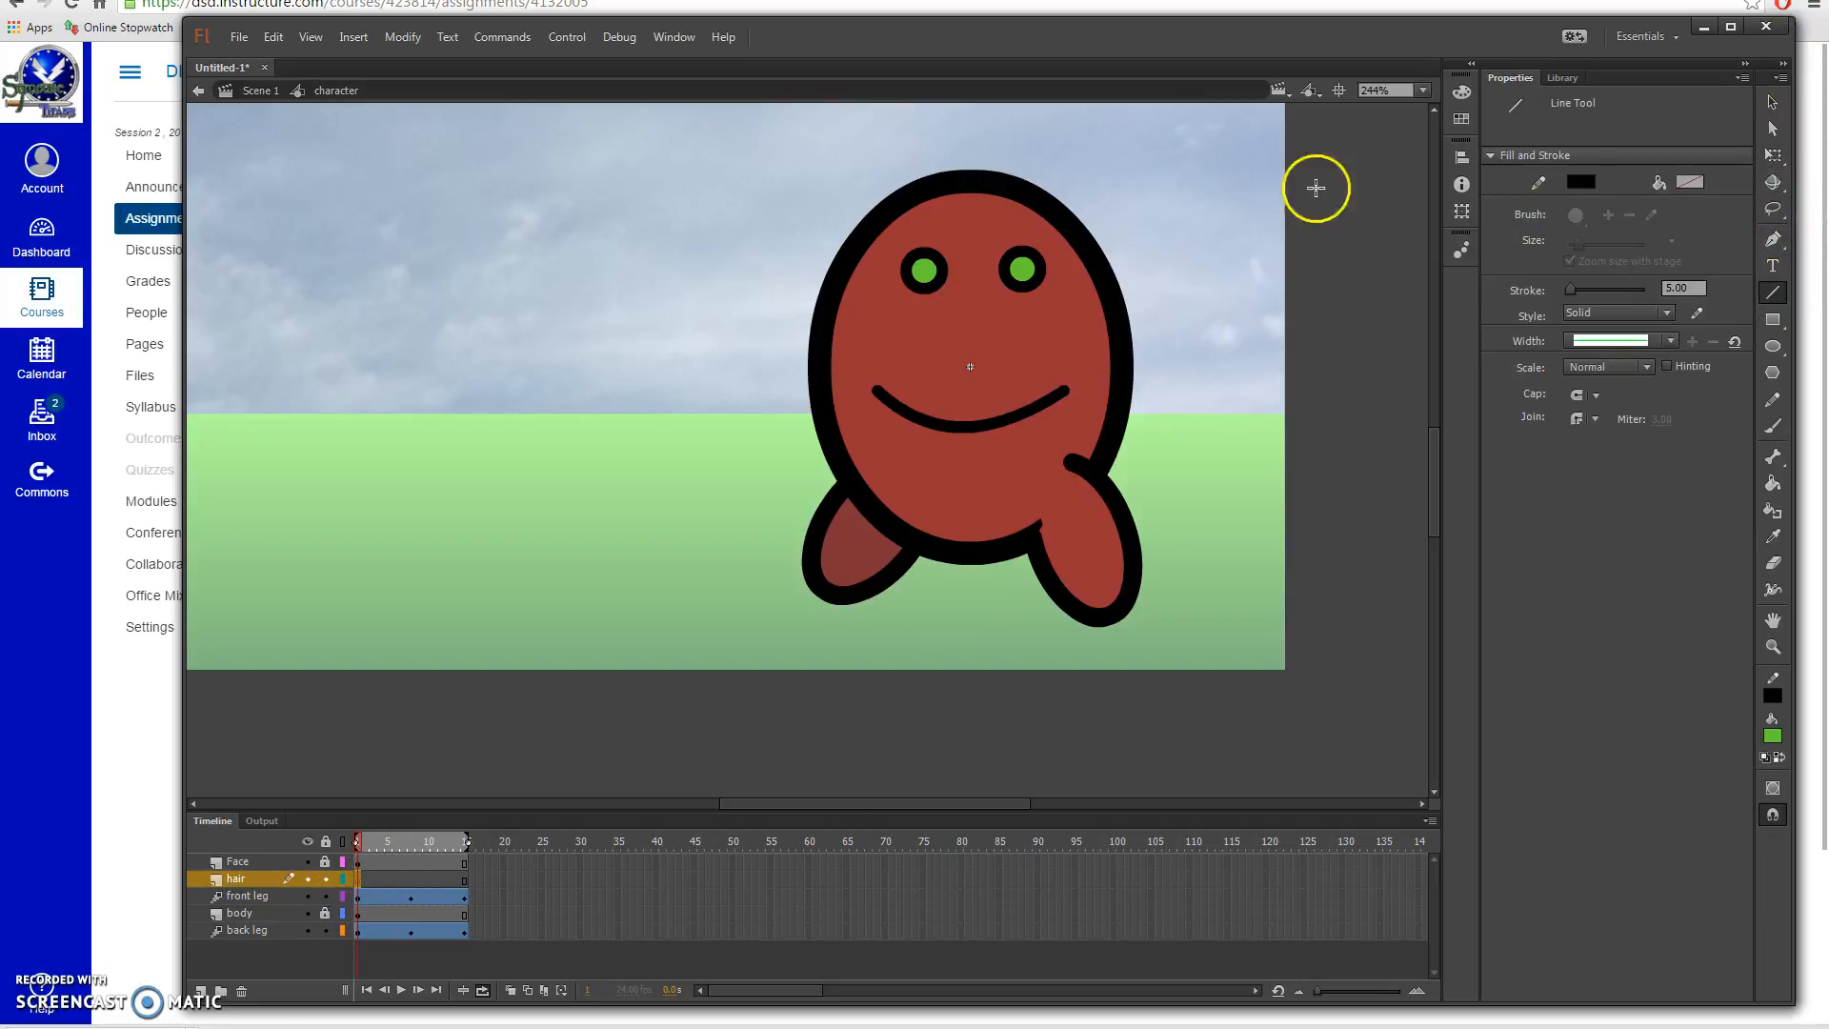
mouse_move(992, 181)
left_mouse_down()
mouse_move(993, 305)
mouse_move(1040, 222)
left_mouse_up()
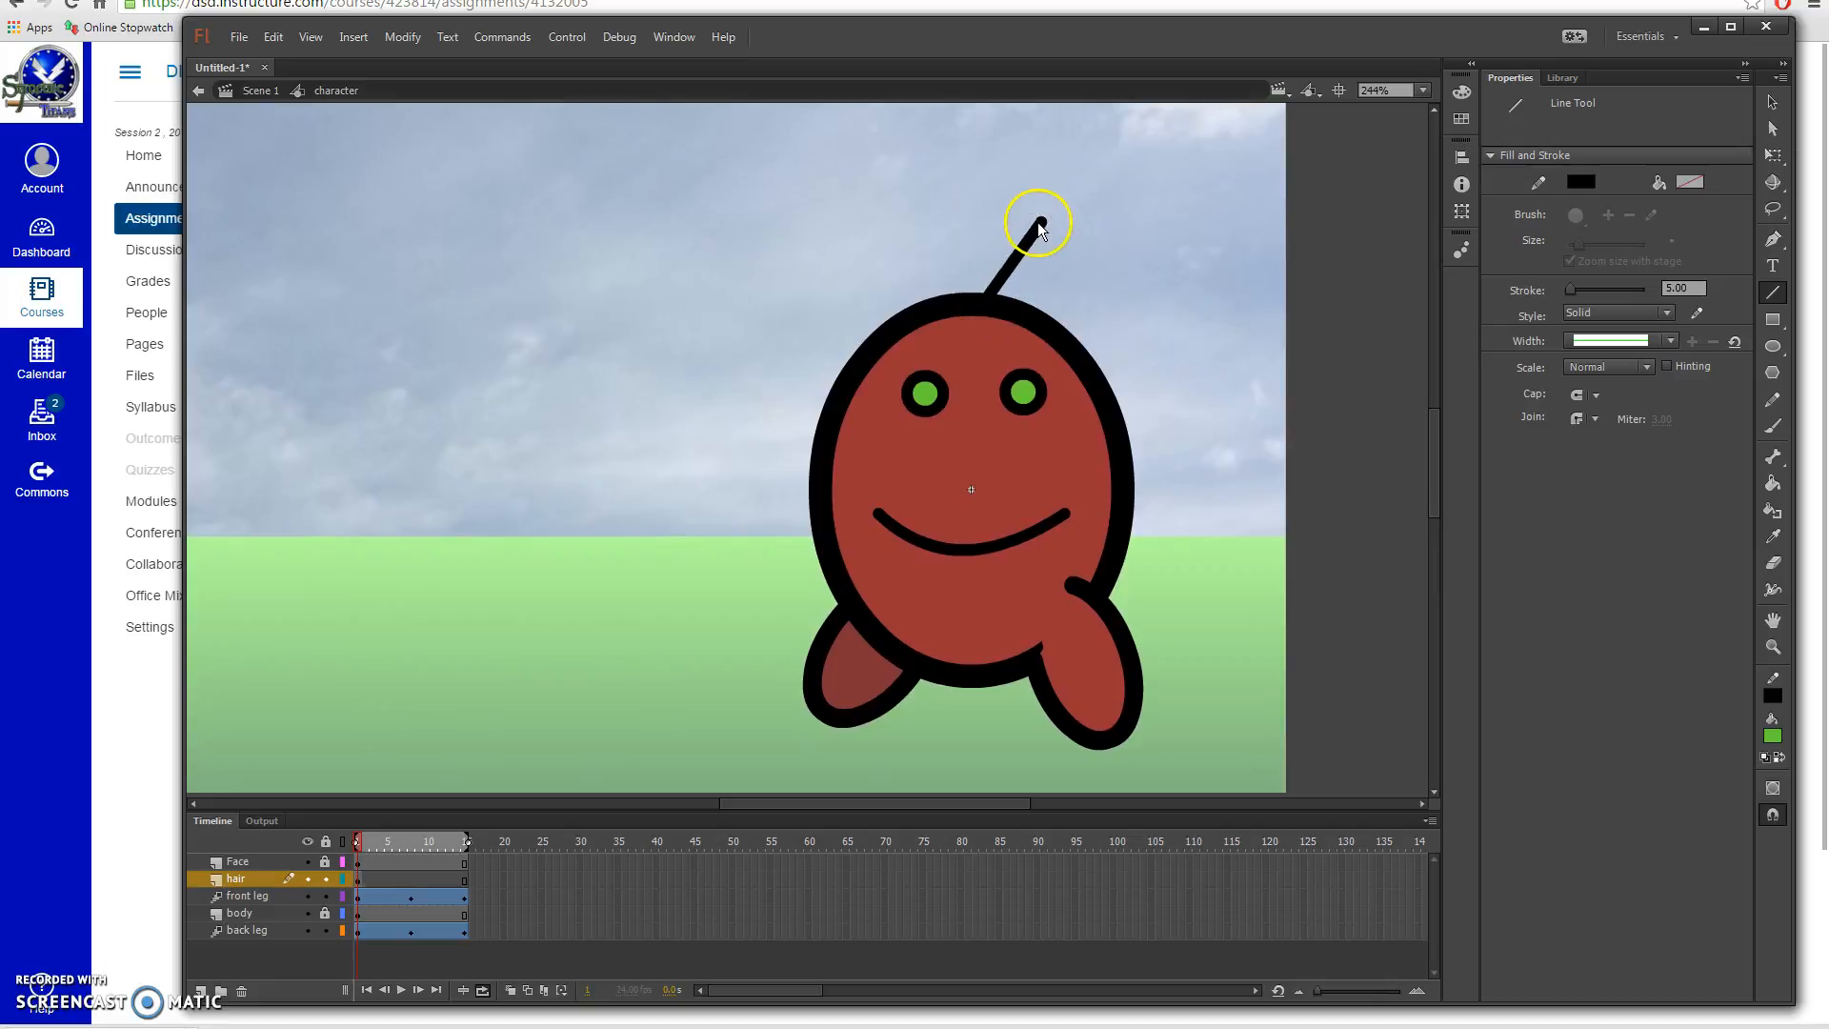
left_click(1773, 102)
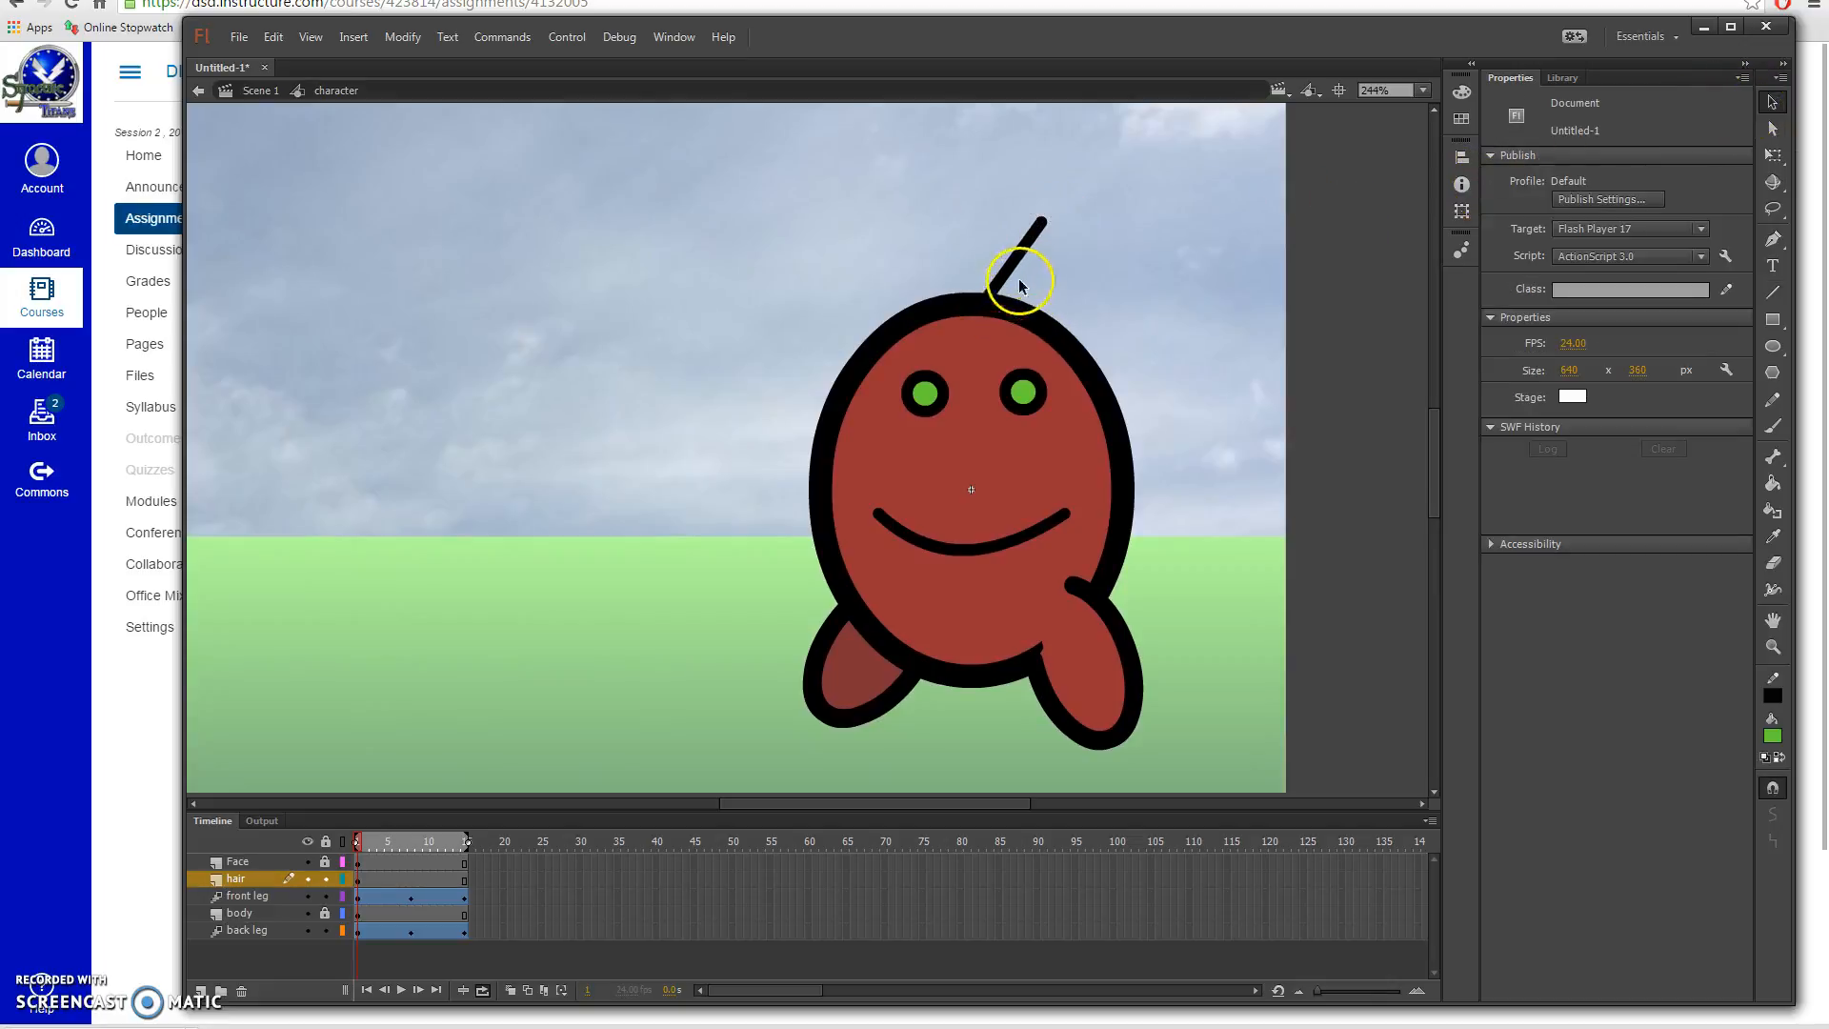
left_click_drag(1016, 254, 1007, 252)
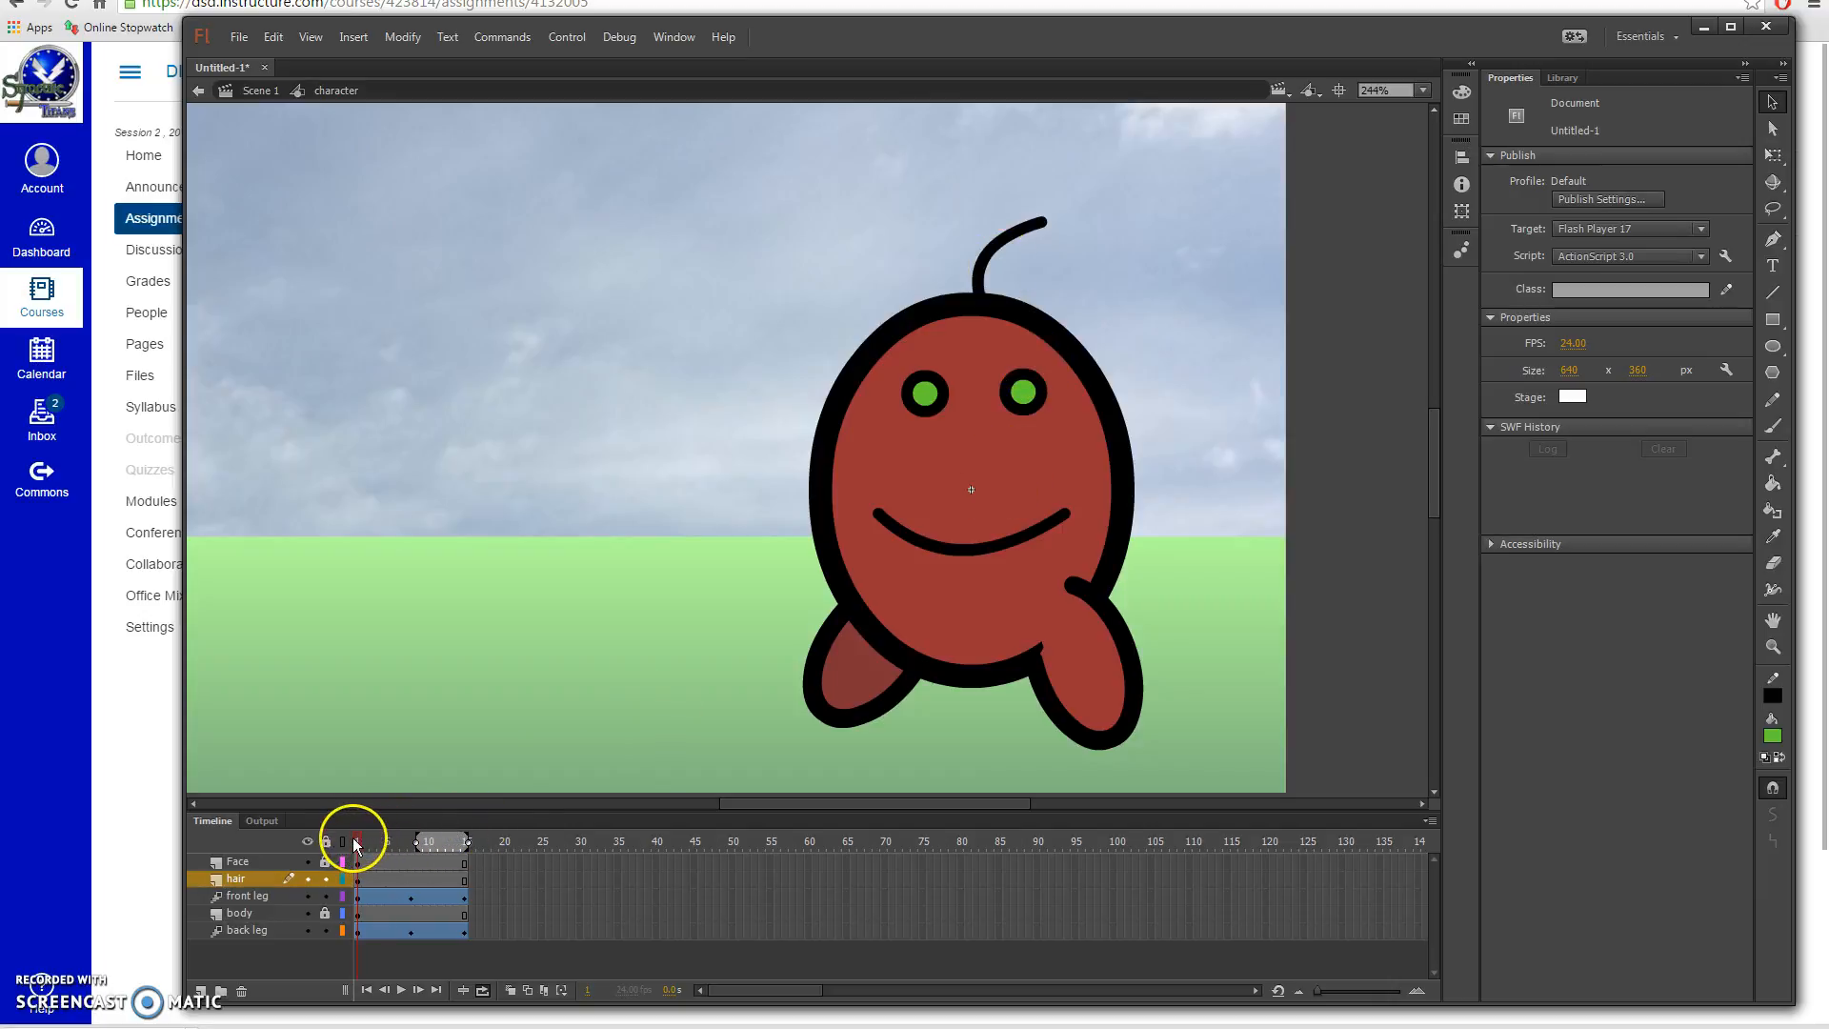
Step: Insert a keyframe at frame 15 of the hair layer
left_click_drag(358, 844, 467, 888)
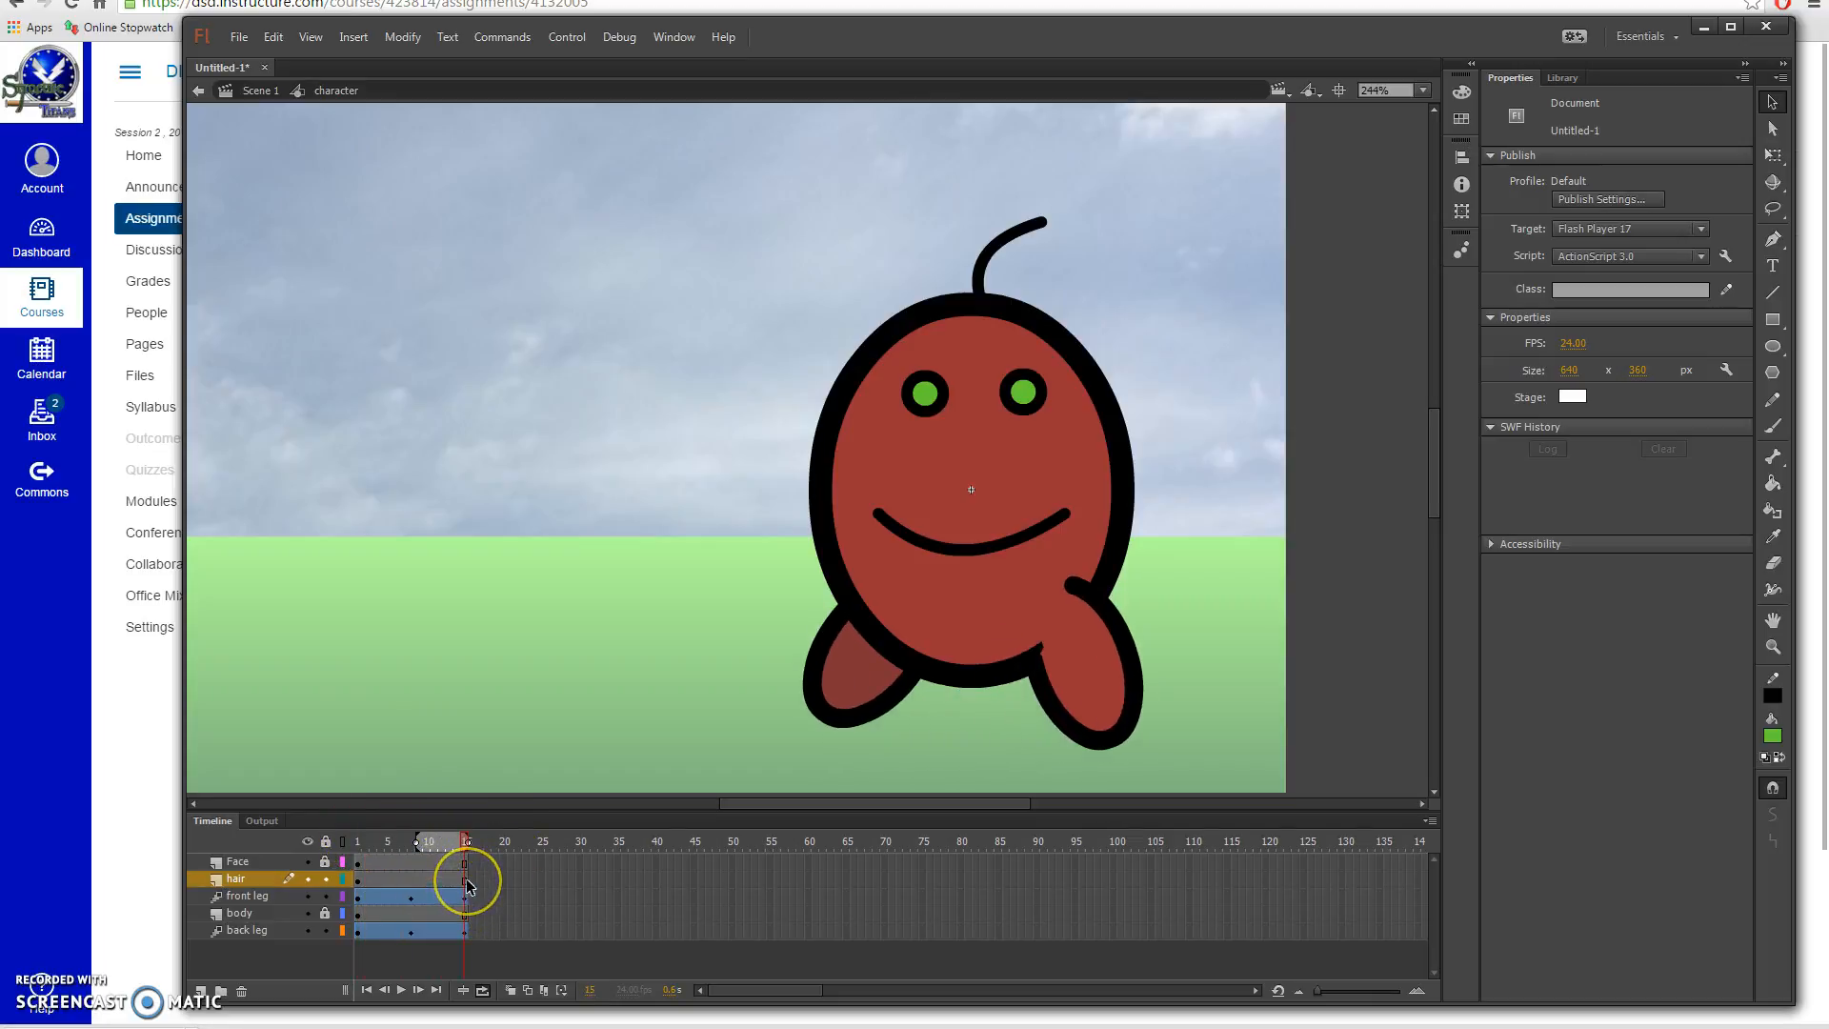
left_click(467, 883)
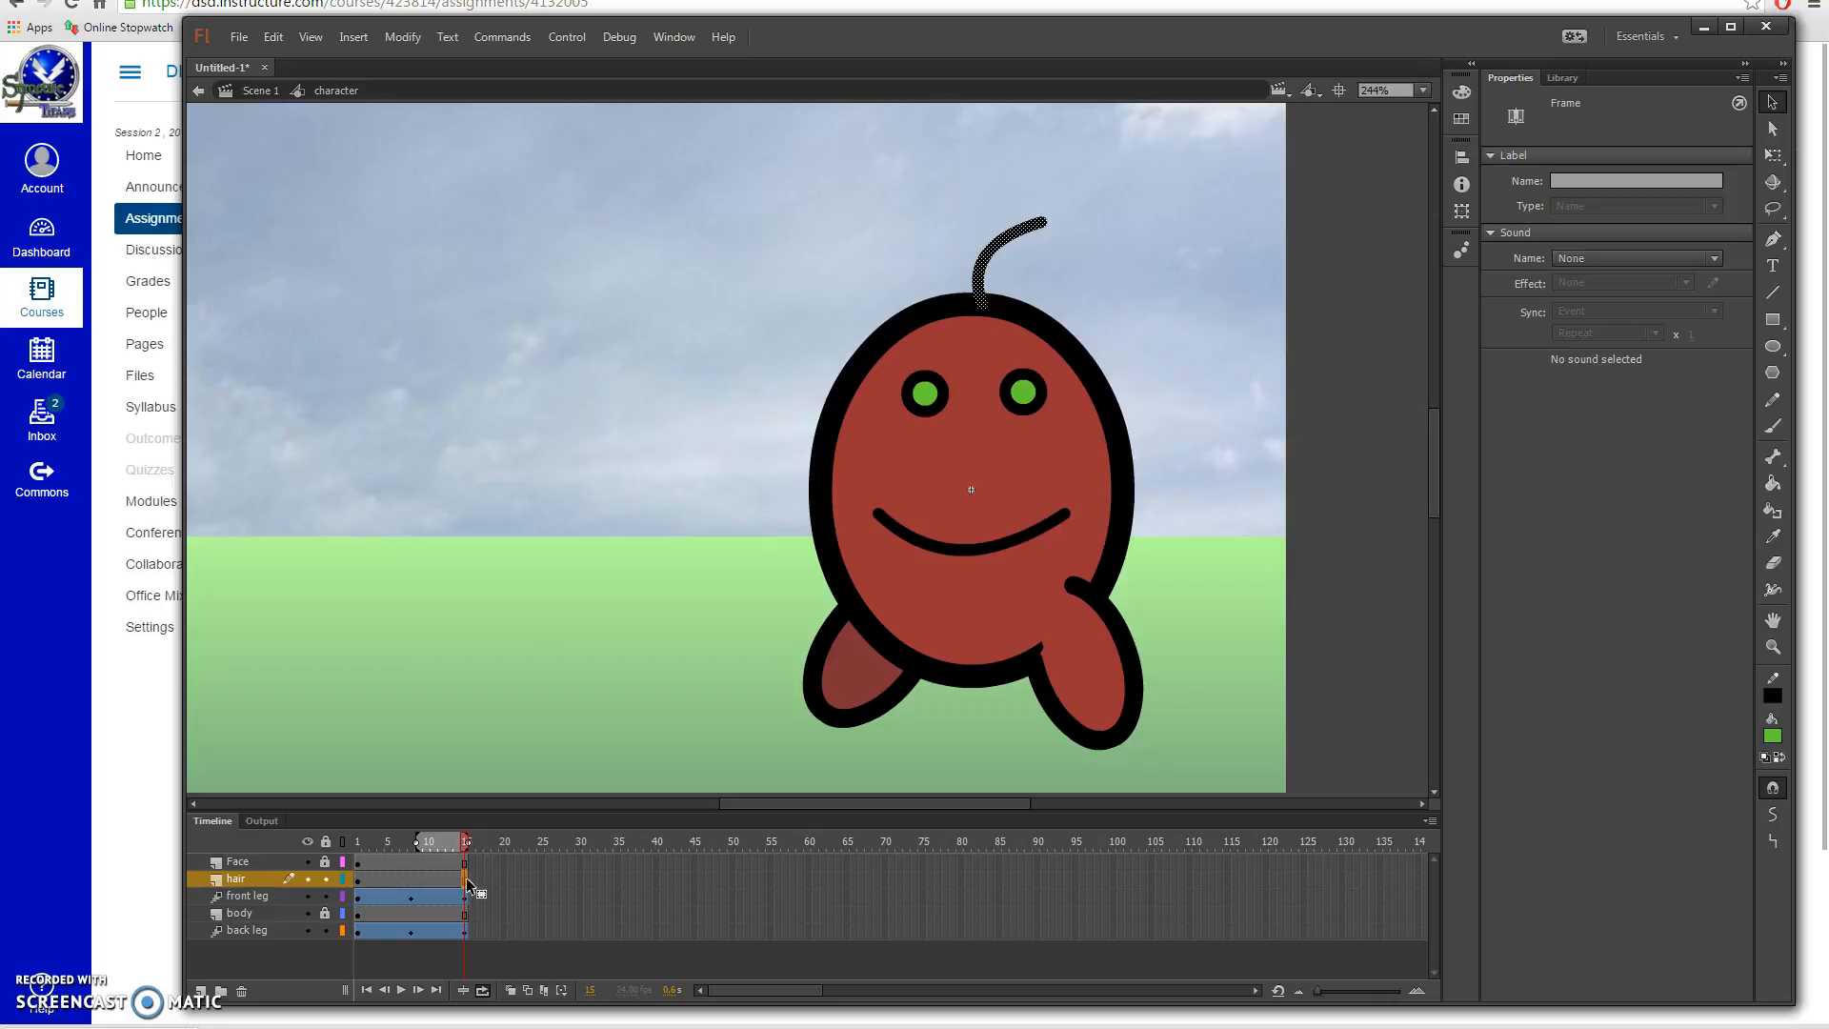
right_click(467, 884)
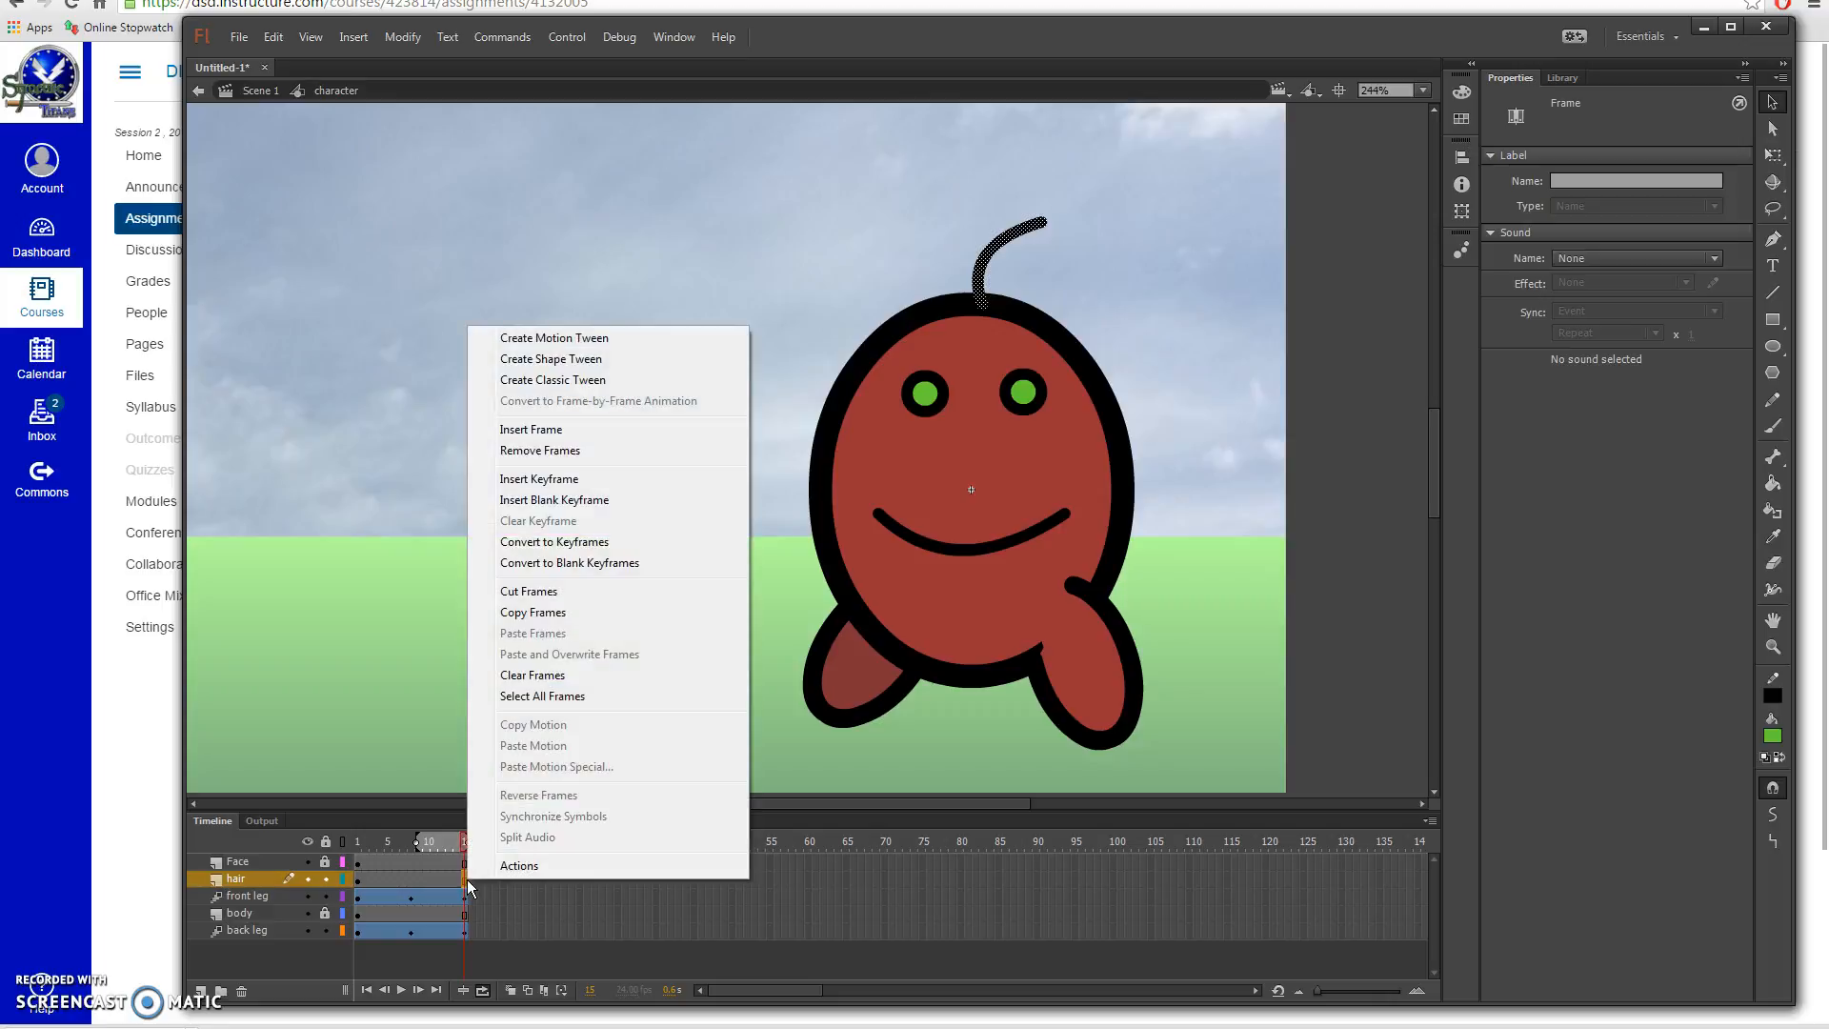
left_click(550, 478)
Step: Try to reshape the hair at frame 8 with the Subselection tool so its tip bends downward
left_click_drag(466, 847, 412, 842)
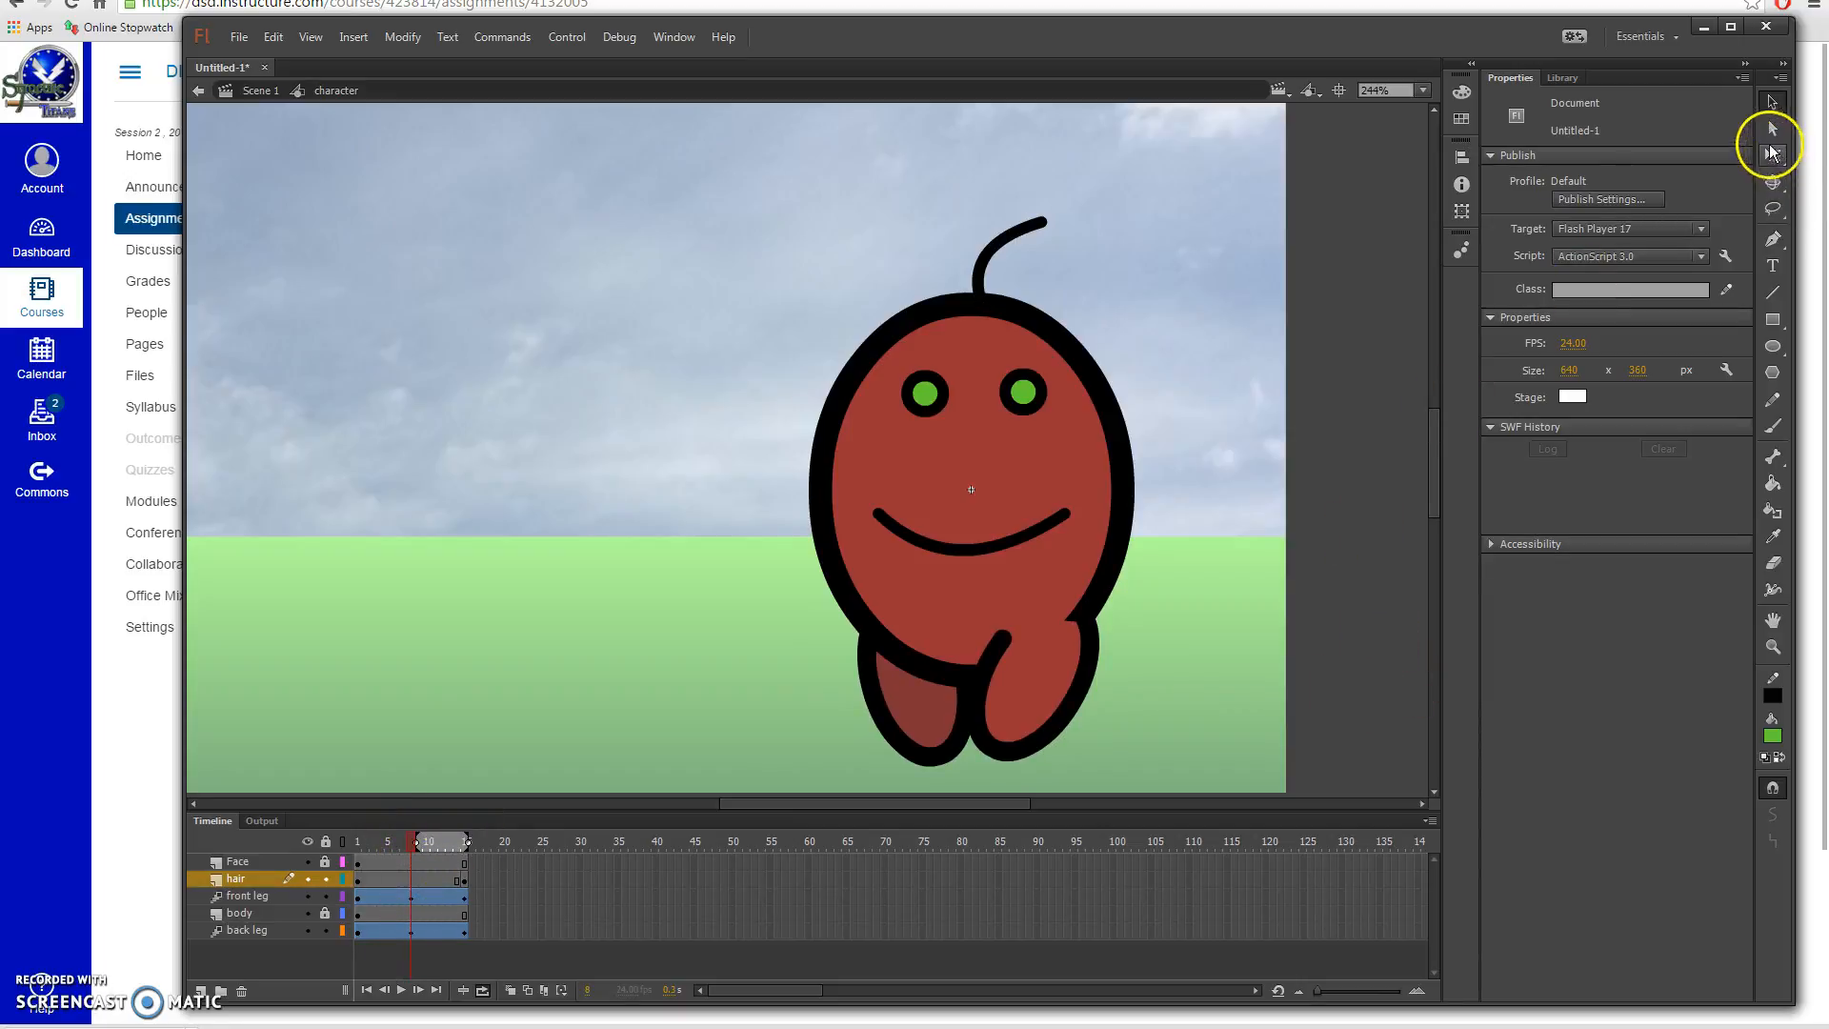
left_click(1770, 131)
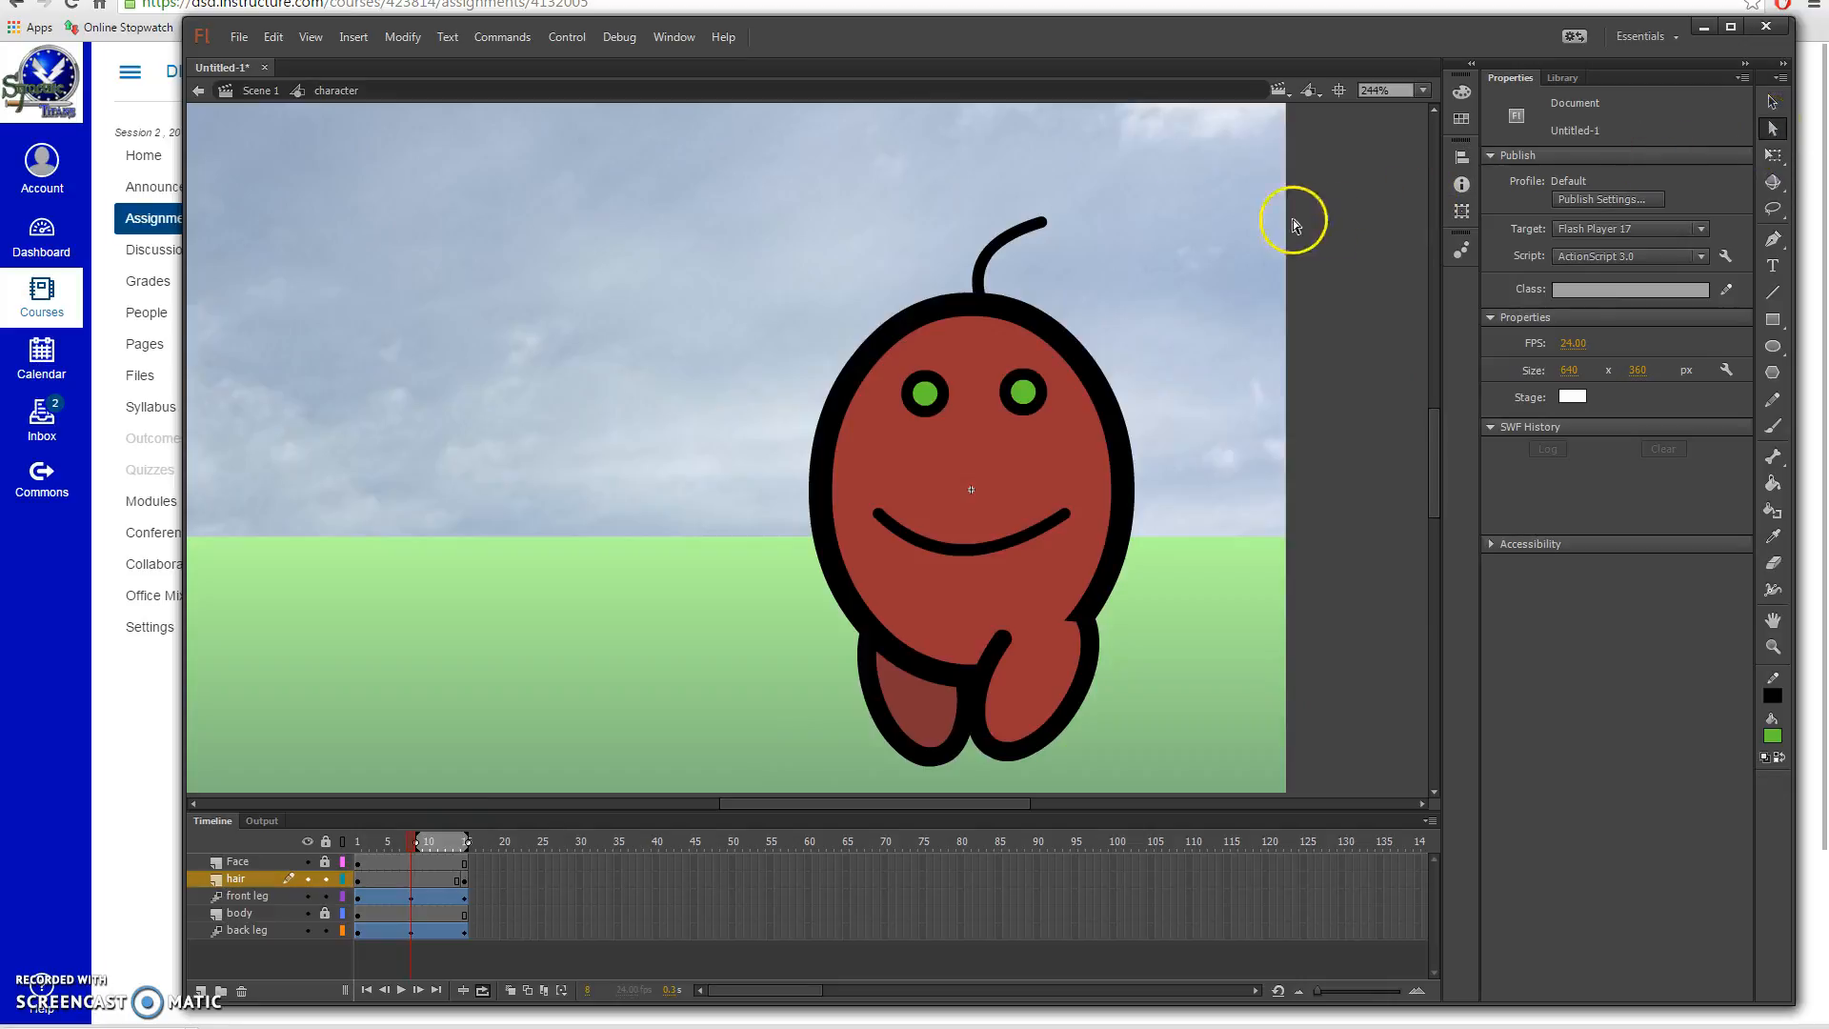
left_click(1044, 227)
mouse_move(1044, 223)
left_mouse_down()
mouse_move(1074, 270)
mouse_move(1009, 276)
mouse_move(1042, 216)
left_mouse_up()
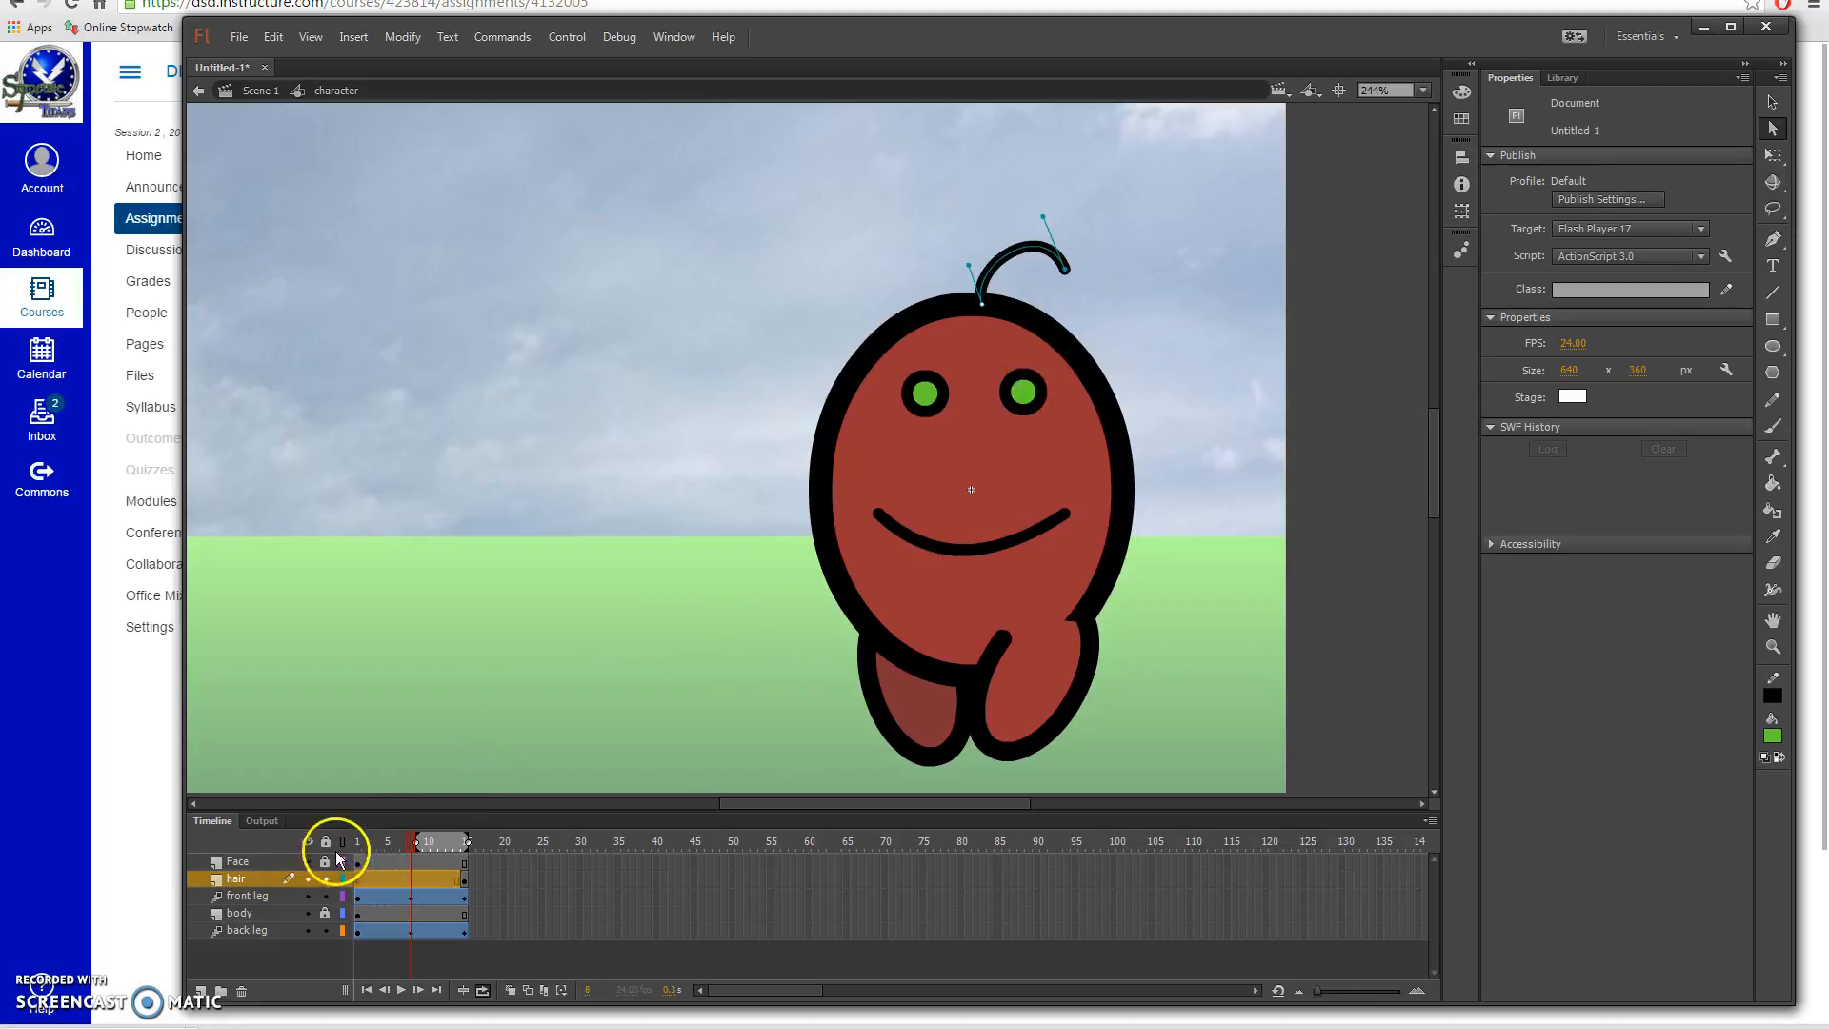
mouse_move(409, 842)
left_mouse_down()
mouse_move(391, 850)
mouse_move(411, 845)
left_mouse_up()
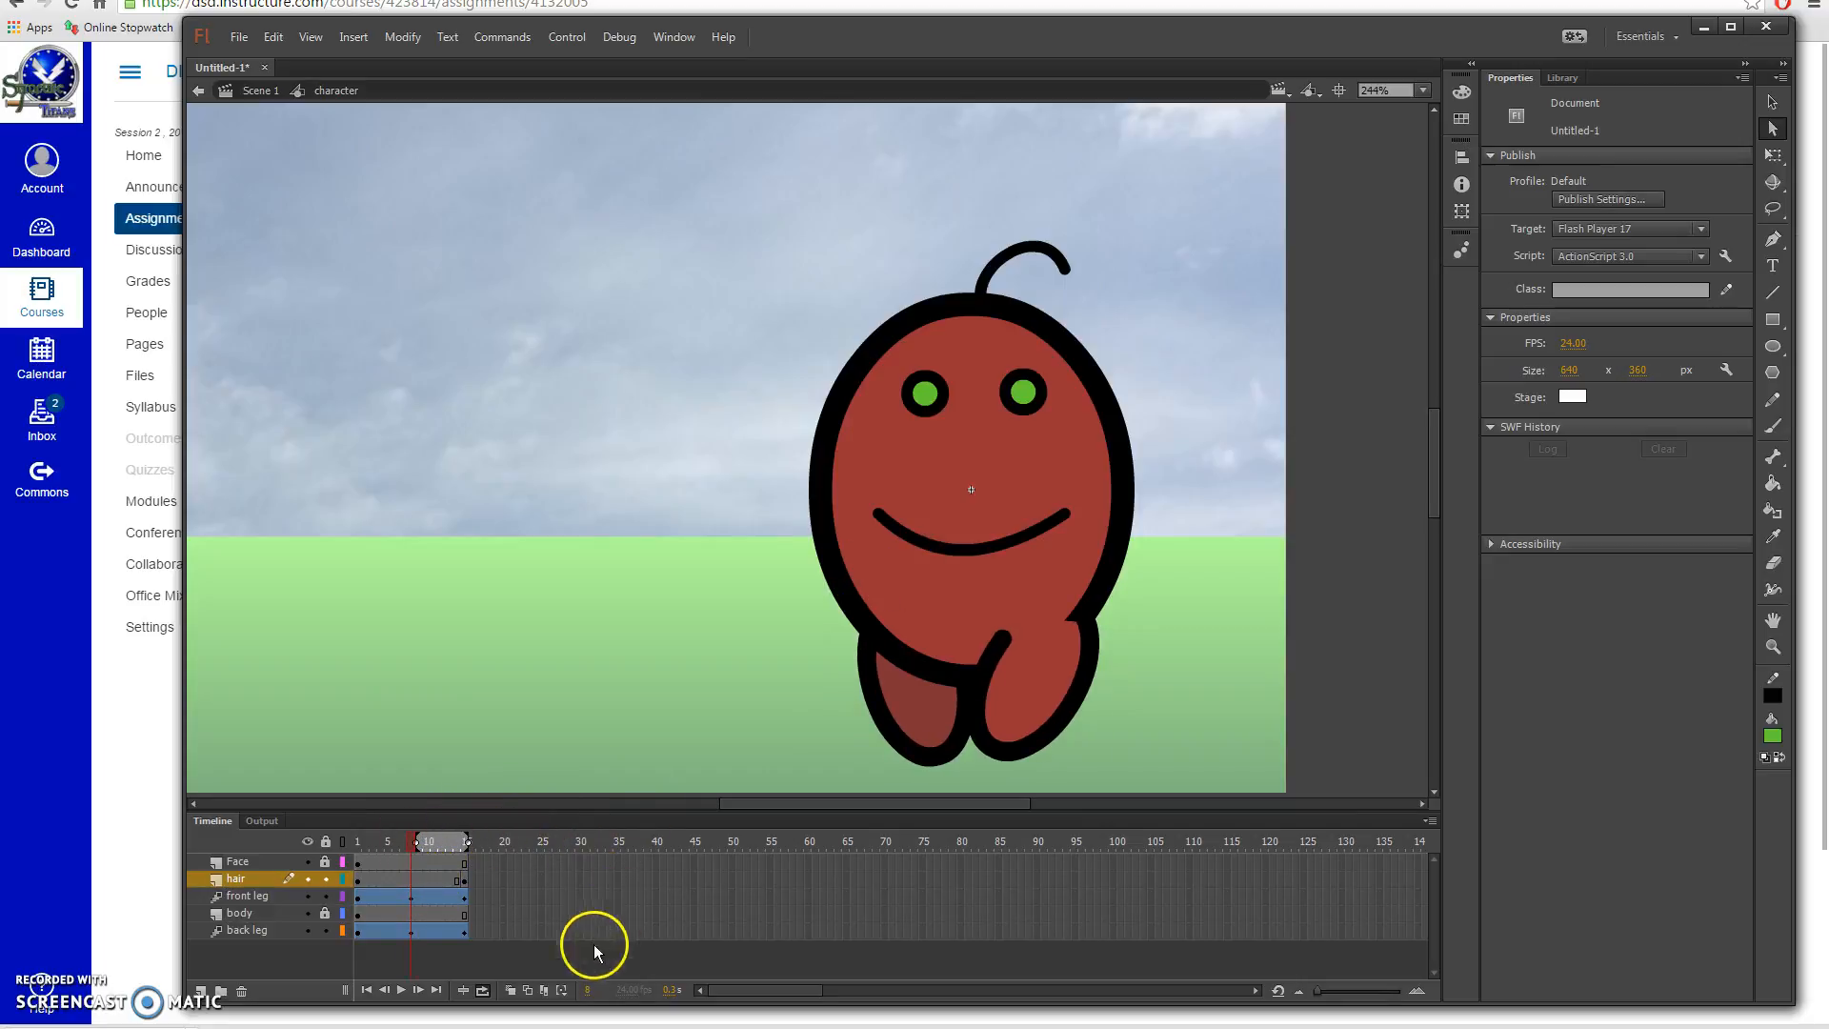
Step: Try inserting a keyframe at frame 8 of the already reshaped hair and scrub the earlier frames
right_click(412, 884)
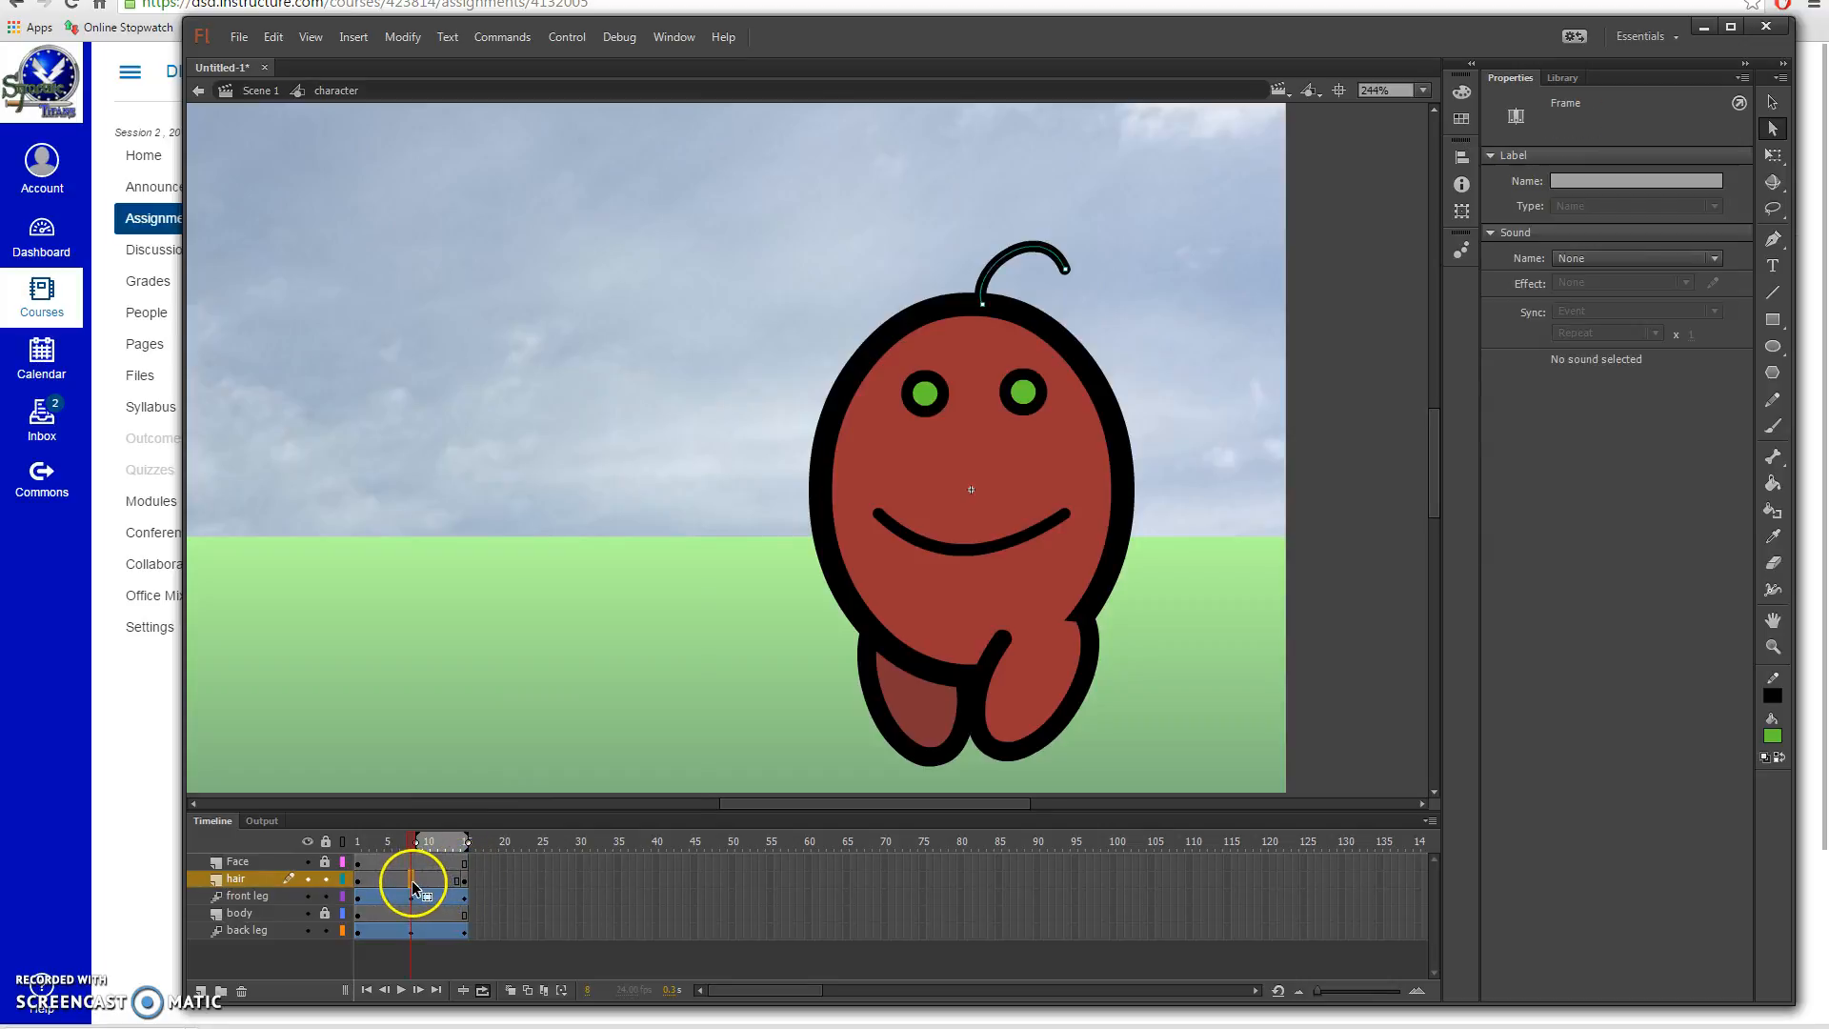
left_click(512, 483)
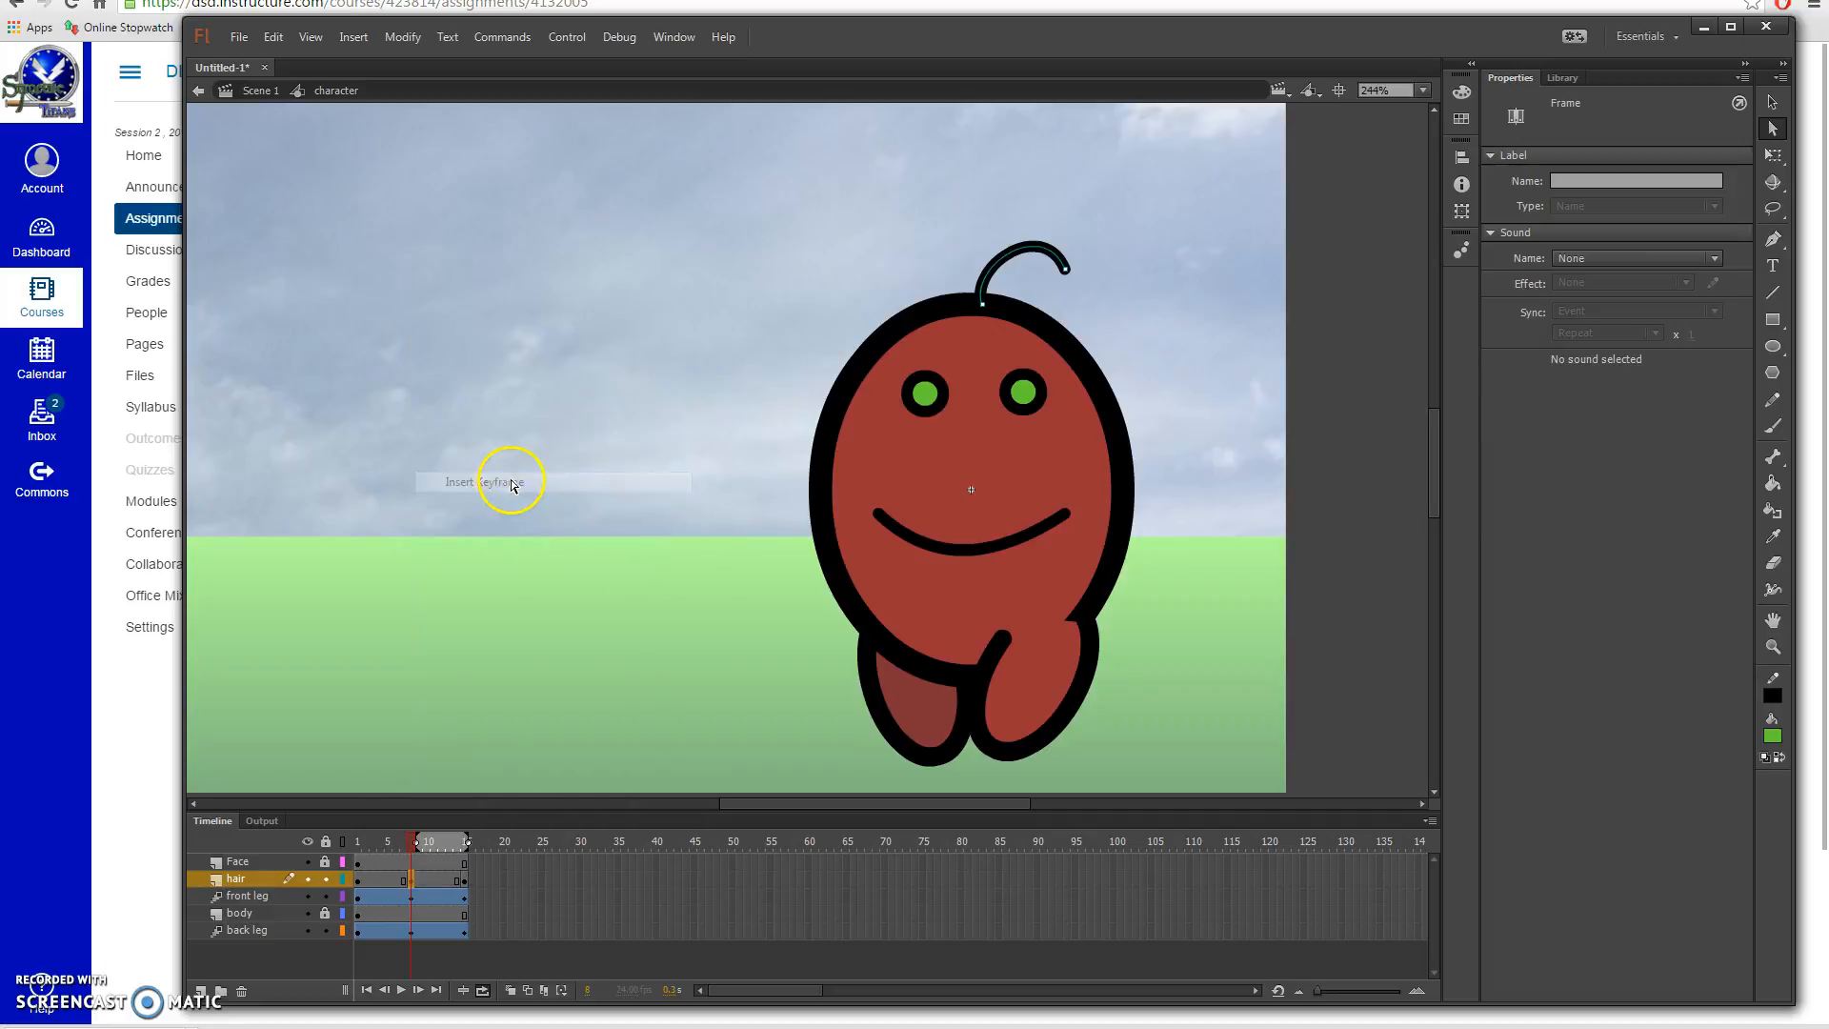
left_click(399, 842)
mouse_move(400, 845)
left_mouse_down()
mouse_move(425, 843)
mouse_move(372, 839)
left_mouse_up()
left_click(411, 880)
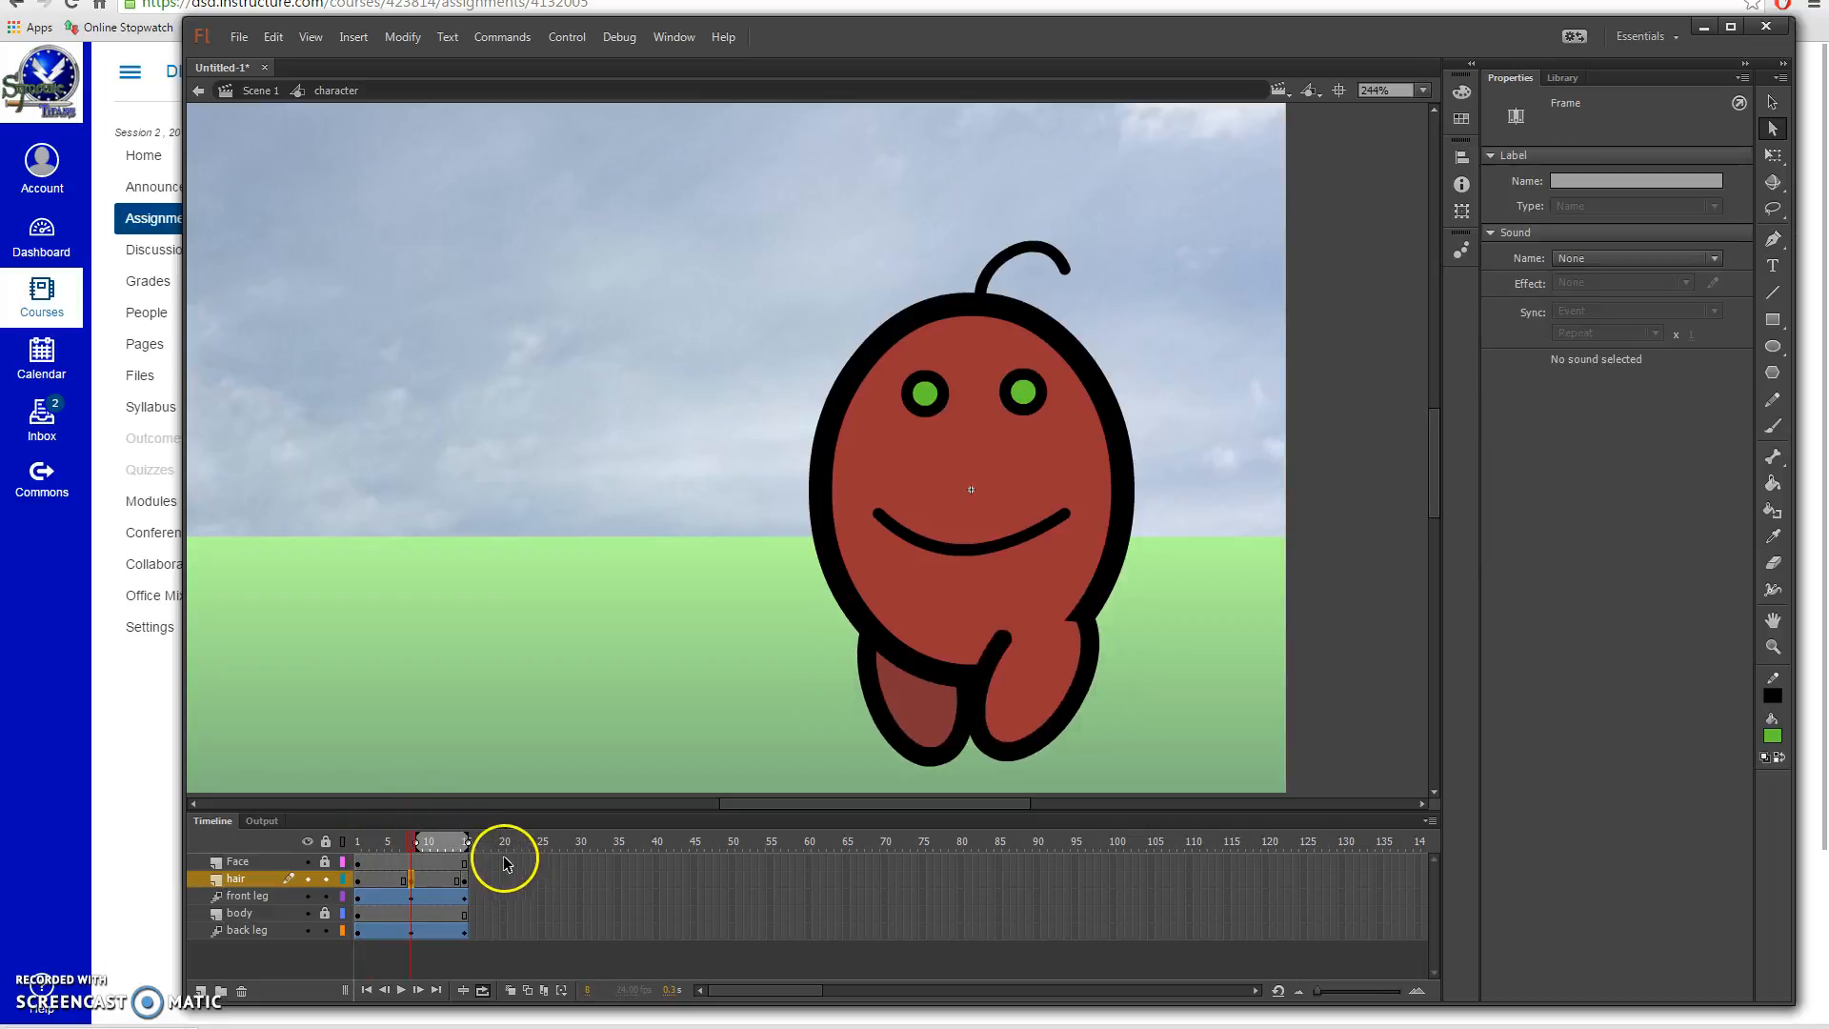
Step: Undo the frame 8 hair keyframe and the hair reshaping
key("ctrl+z")
key("ctrl+z")
key("ctrl+z")
key("ctrl+z")
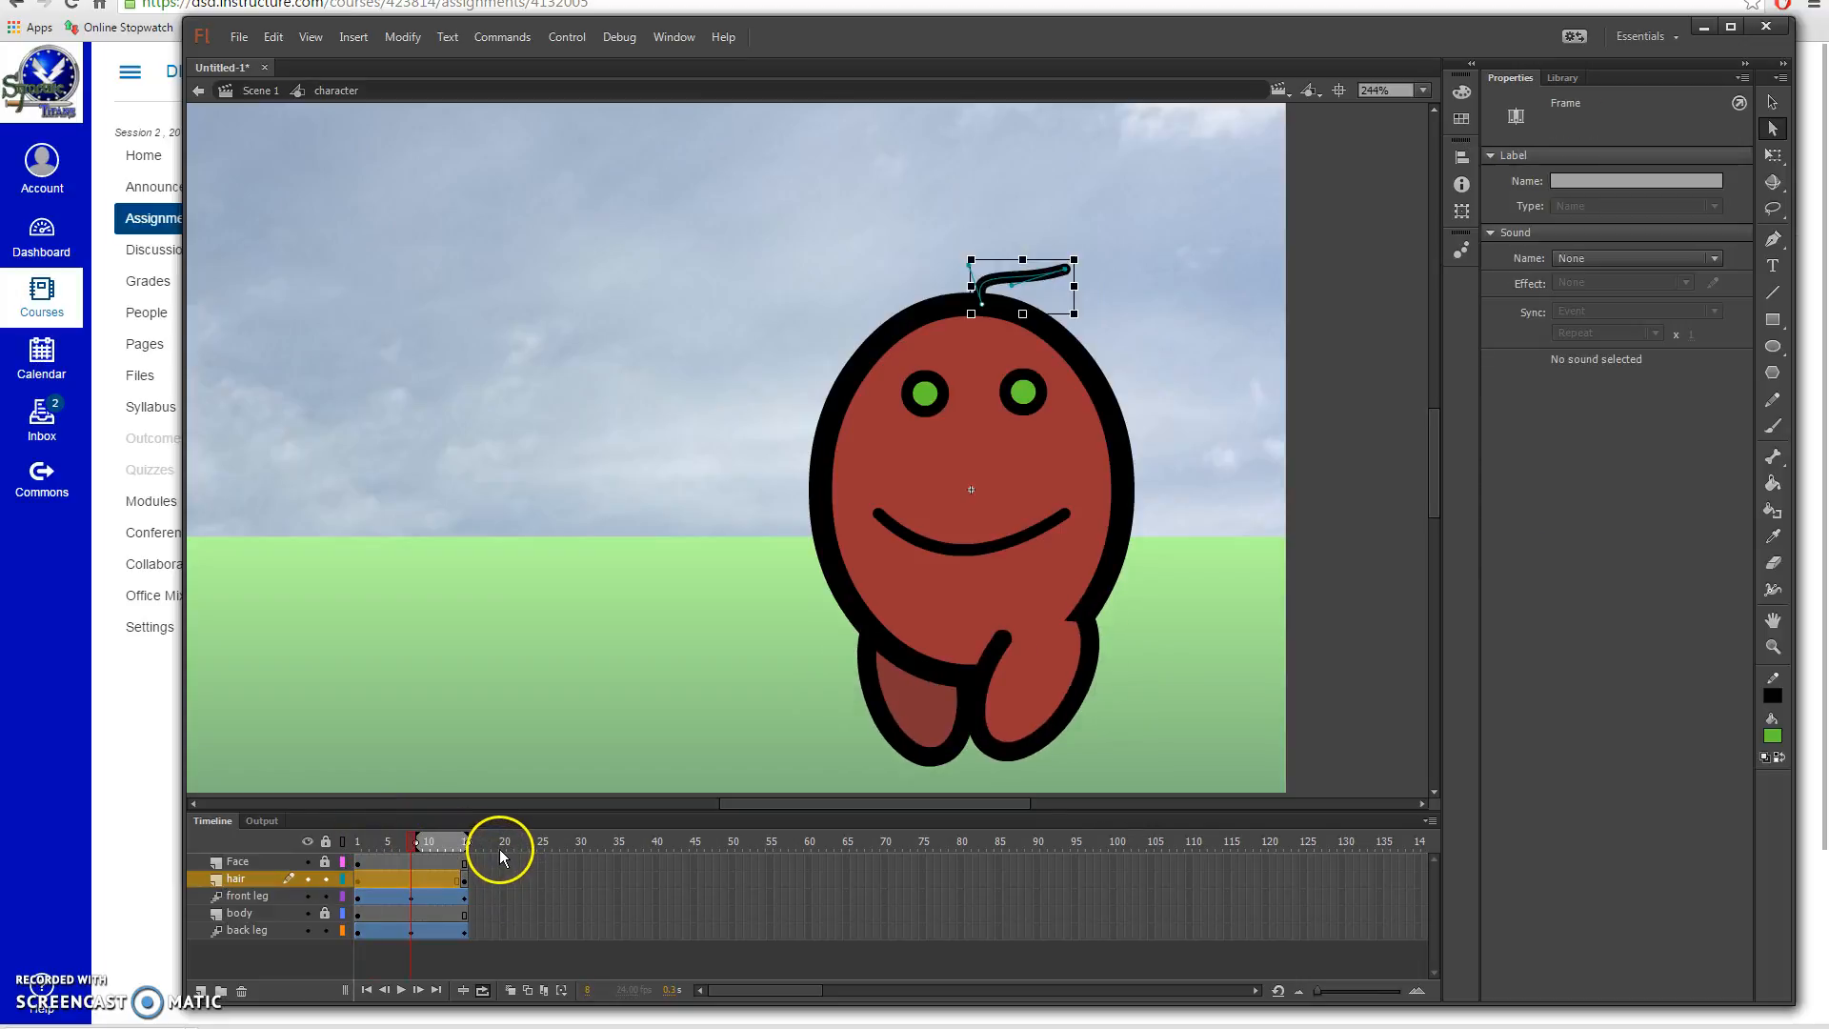
left_click(499, 855)
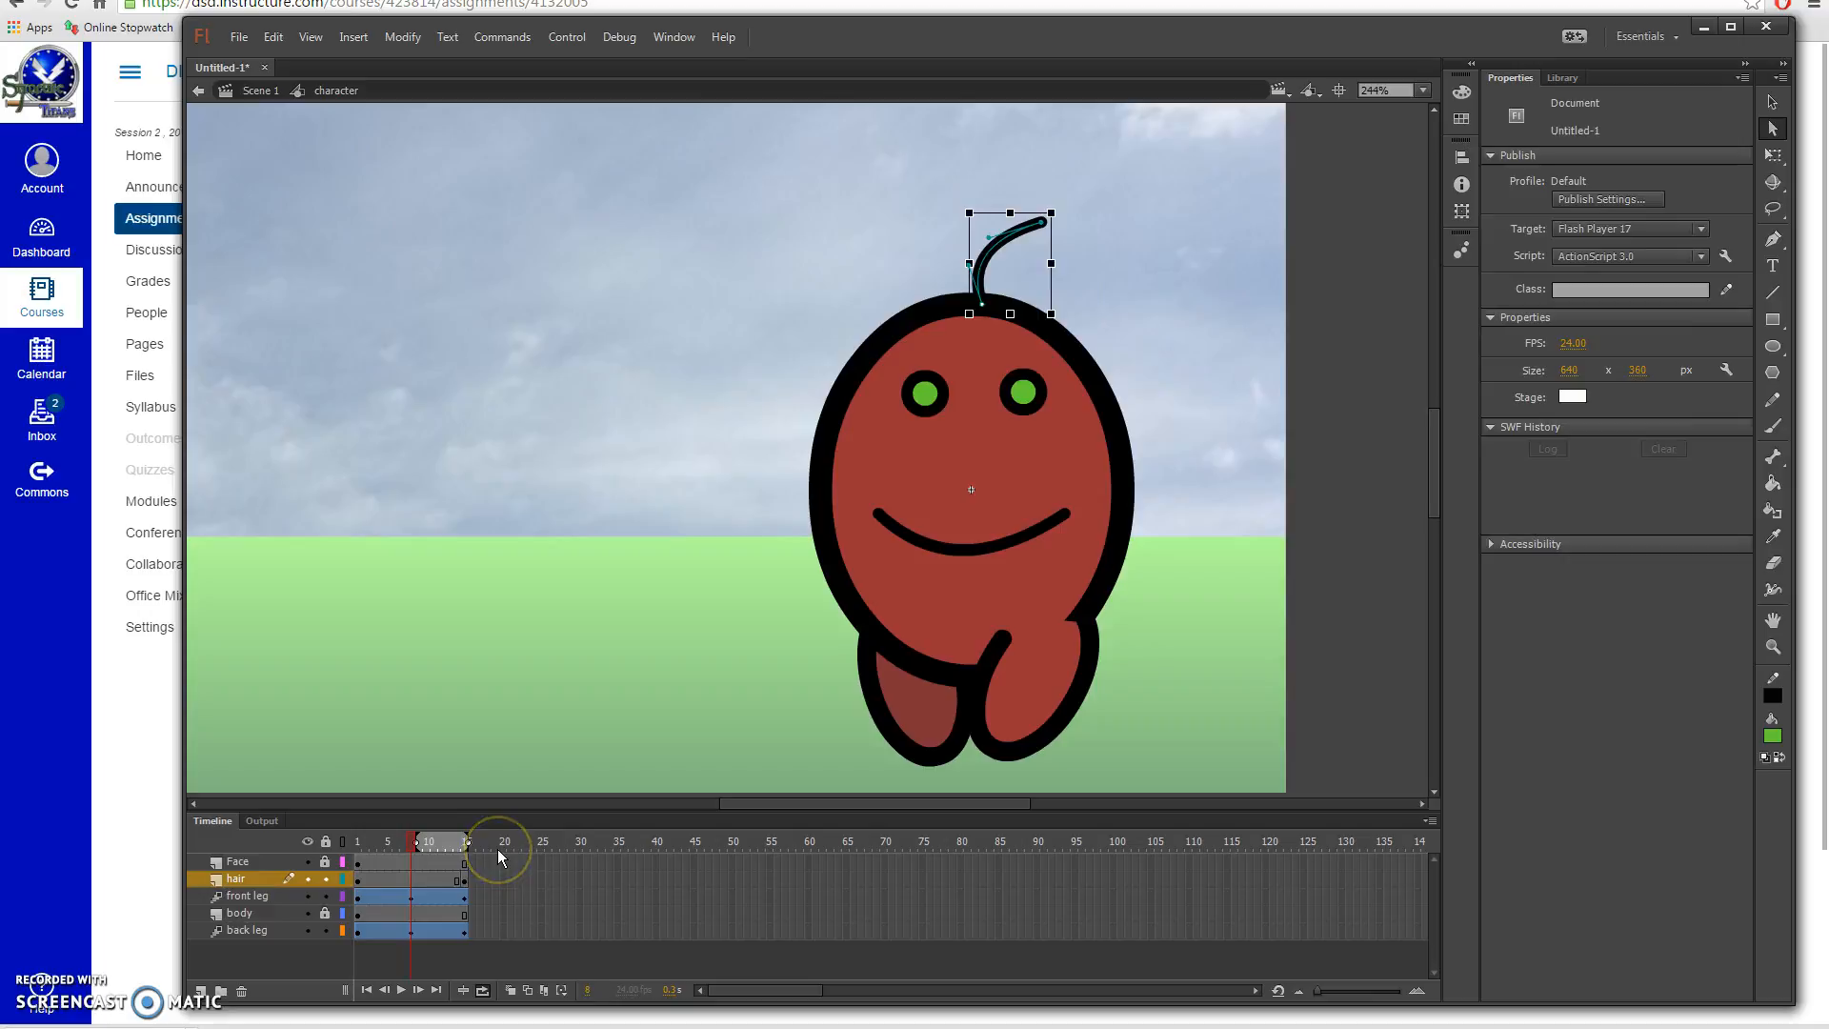
Step: Insert a keyframe at frame 8 of the hair layer and bend the hair tip outward and down there
left_click(409, 877)
right_click(411, 882)
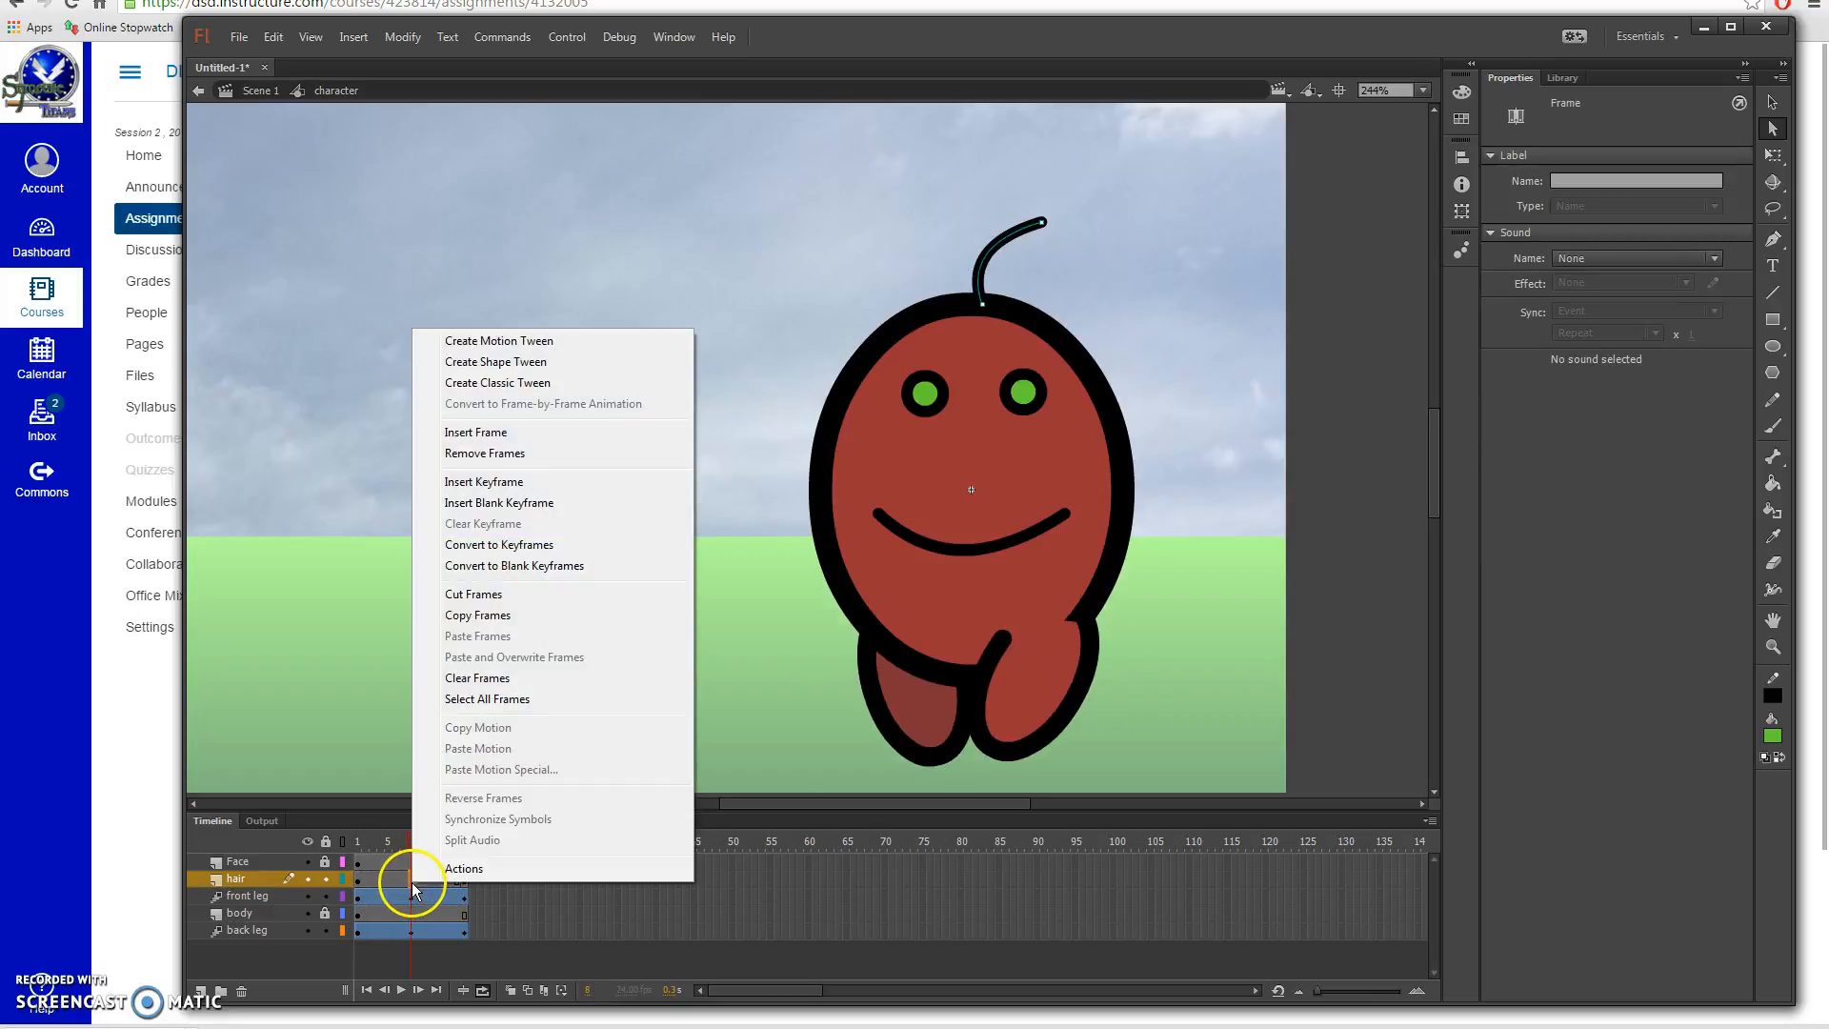
left_click(538, 489)
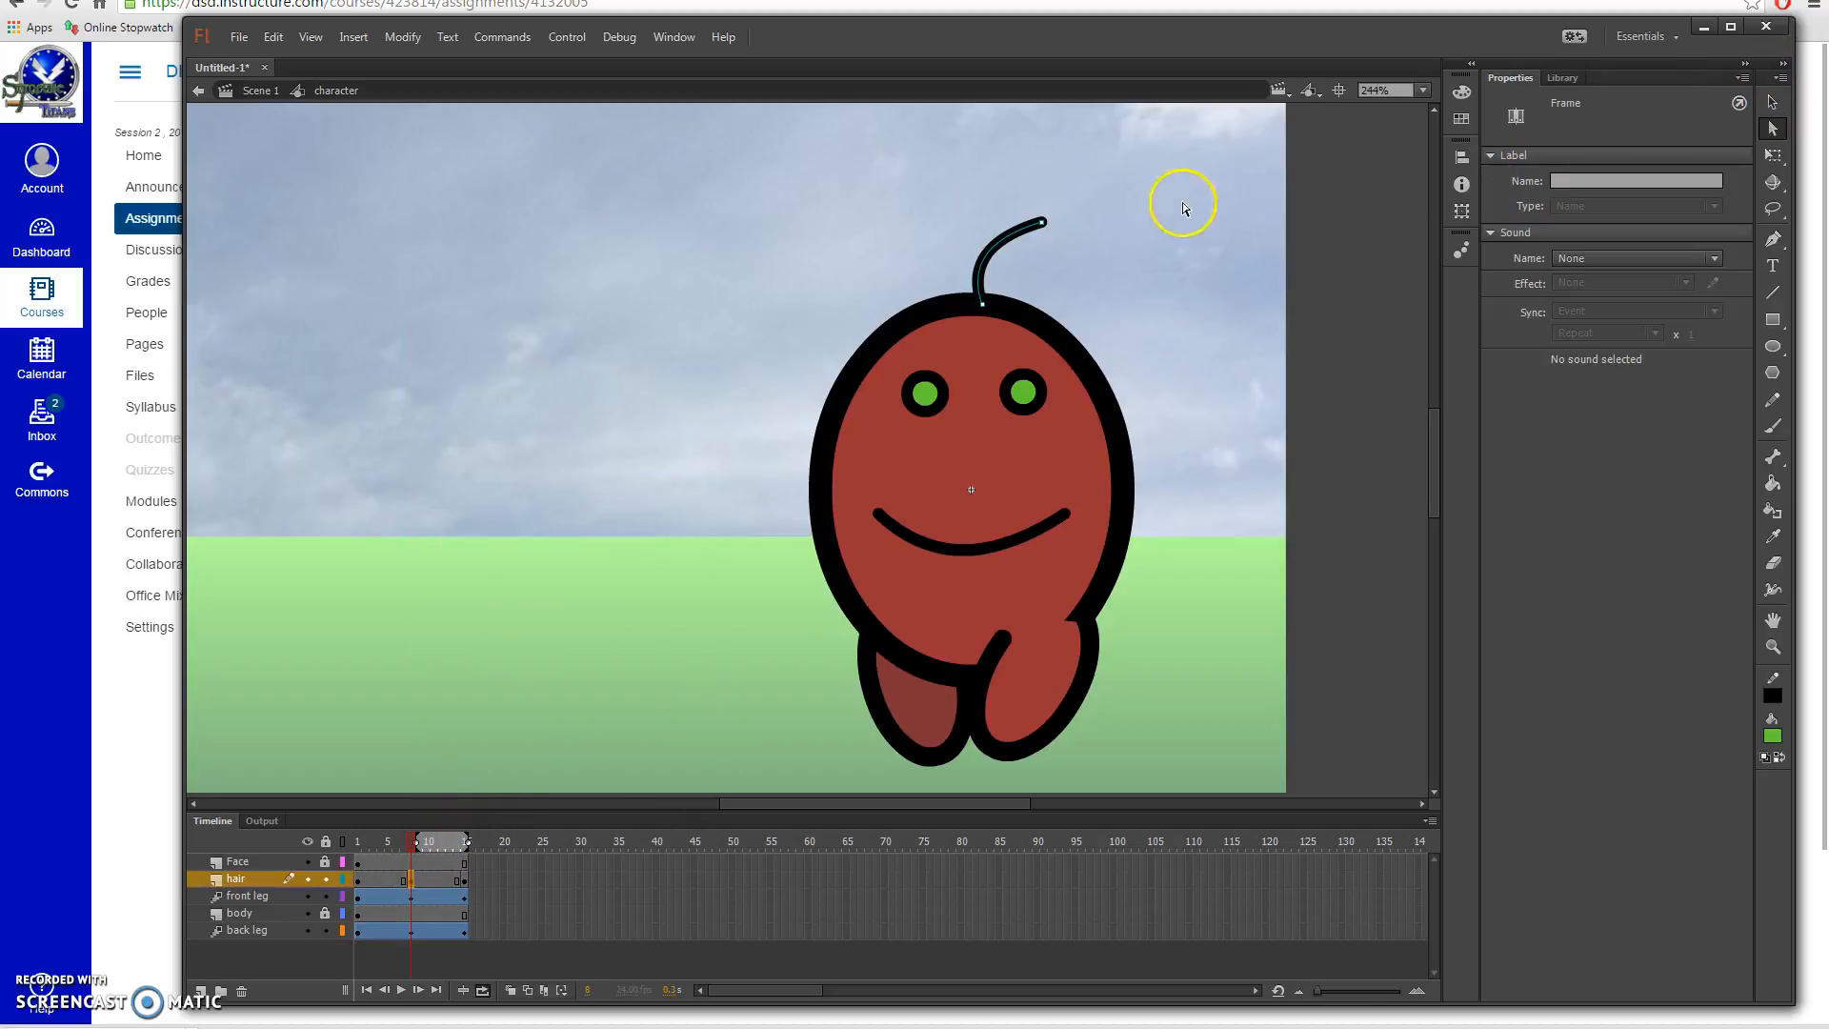
mouse_move(1044, 227)
left_mouse_down()
mouse_move(1066, 258)
mouse_move(1010, 238)
left_mouse_up()
mouse_move(412, 848)
left_mouse_down()
mouse_move(388, 838)
mouse_move(419, 851)
left_mouse_up()
Step: Create shape tweens on the hair layer between frames 1 and 8 and between frames 8 and 15
left_click(389, 877)
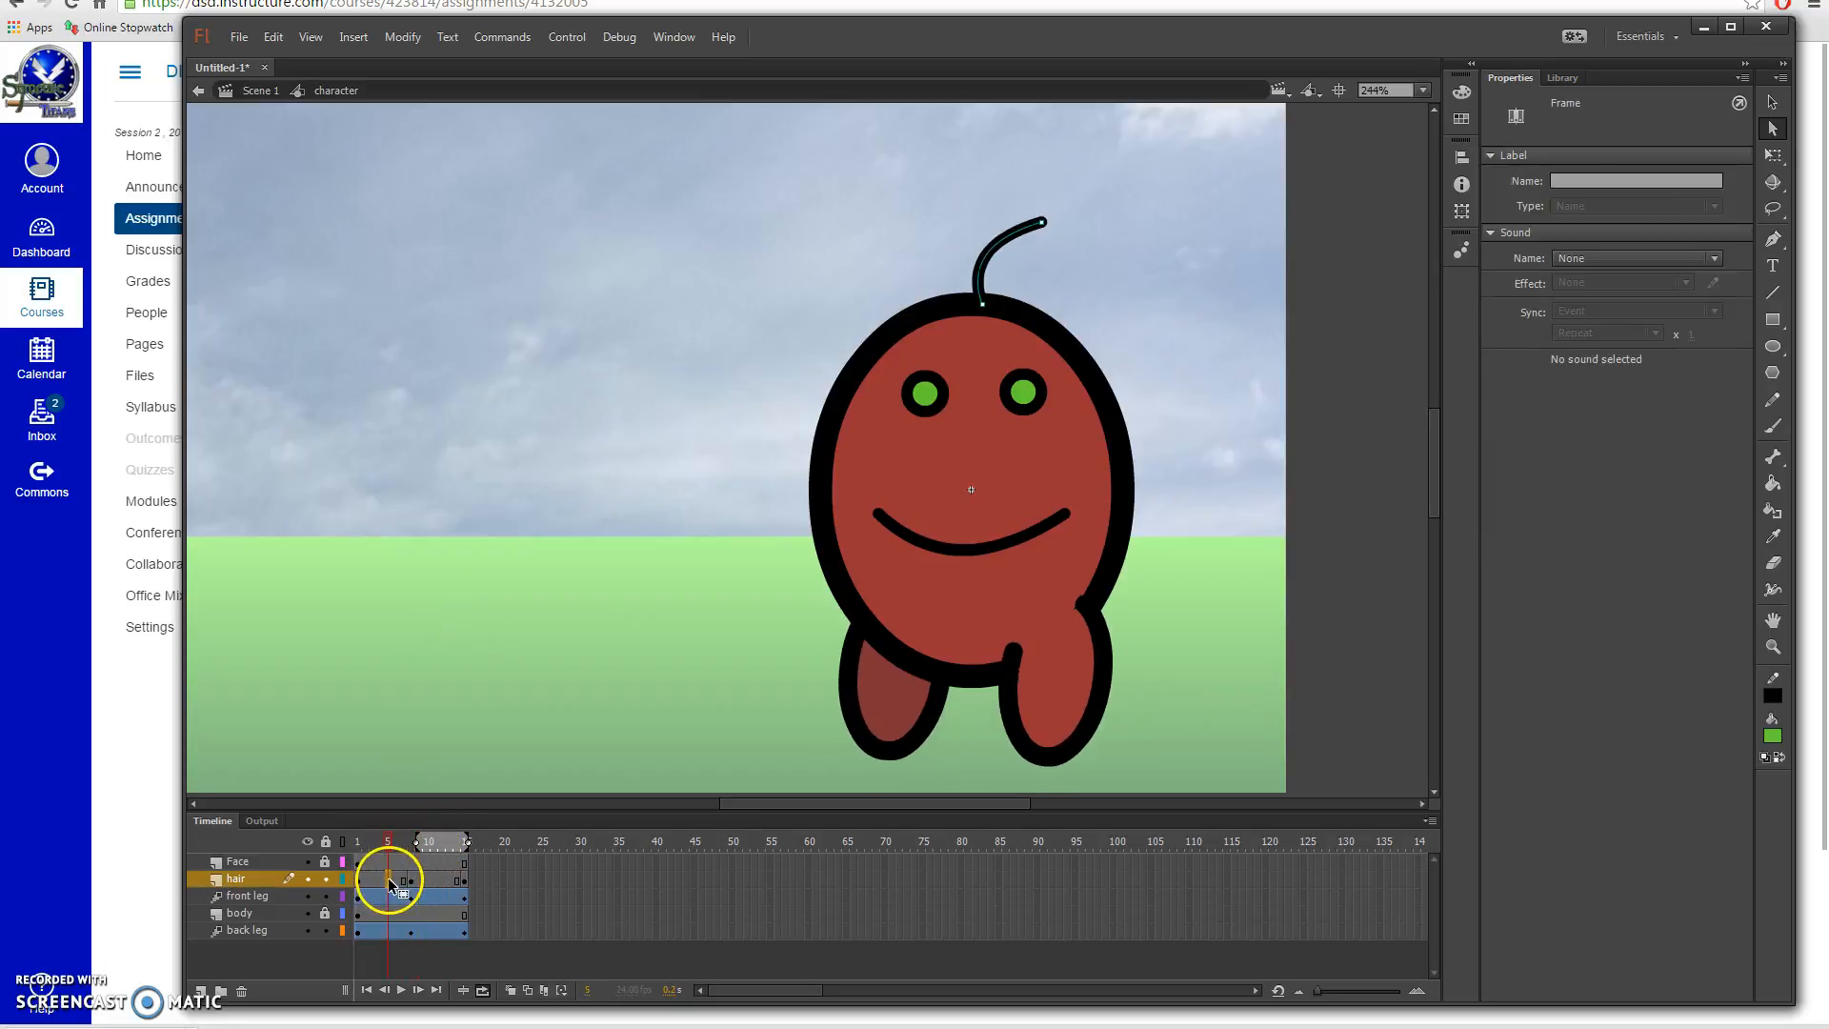
right_click(388, 877)
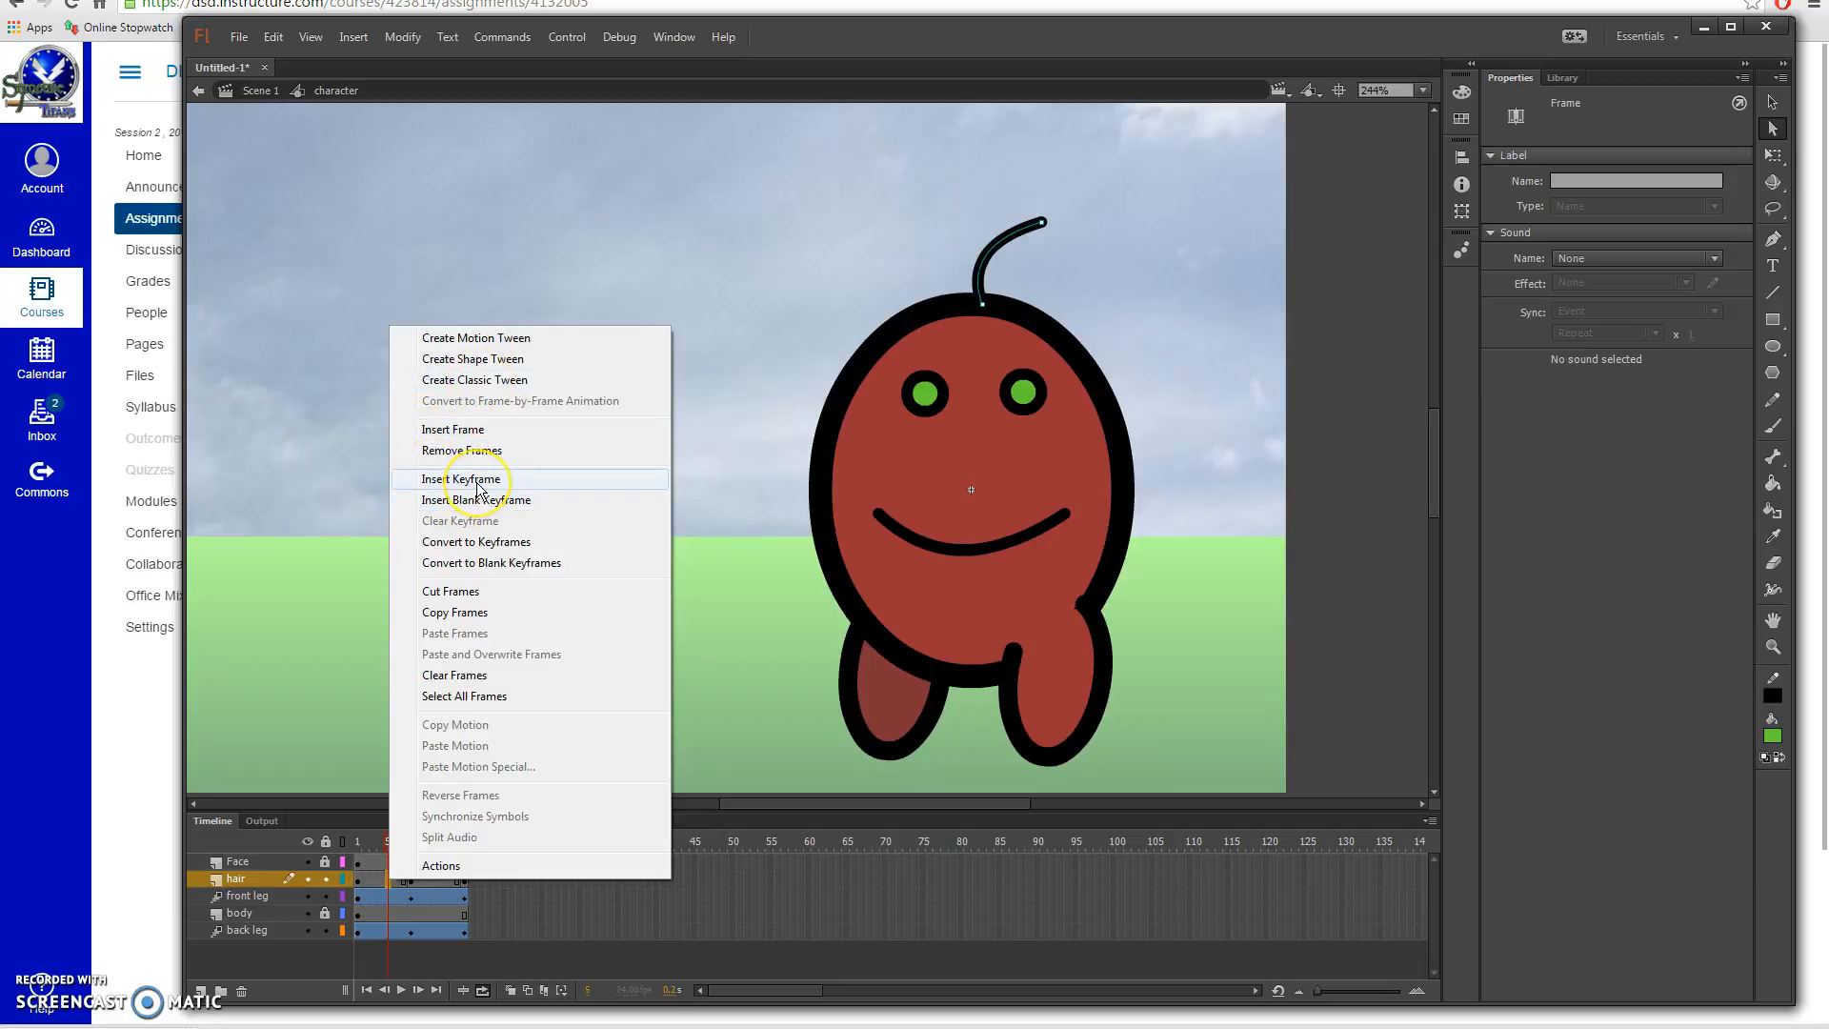
left_click(483, 360)
left_click(433, 878)
right_click(434, 878)
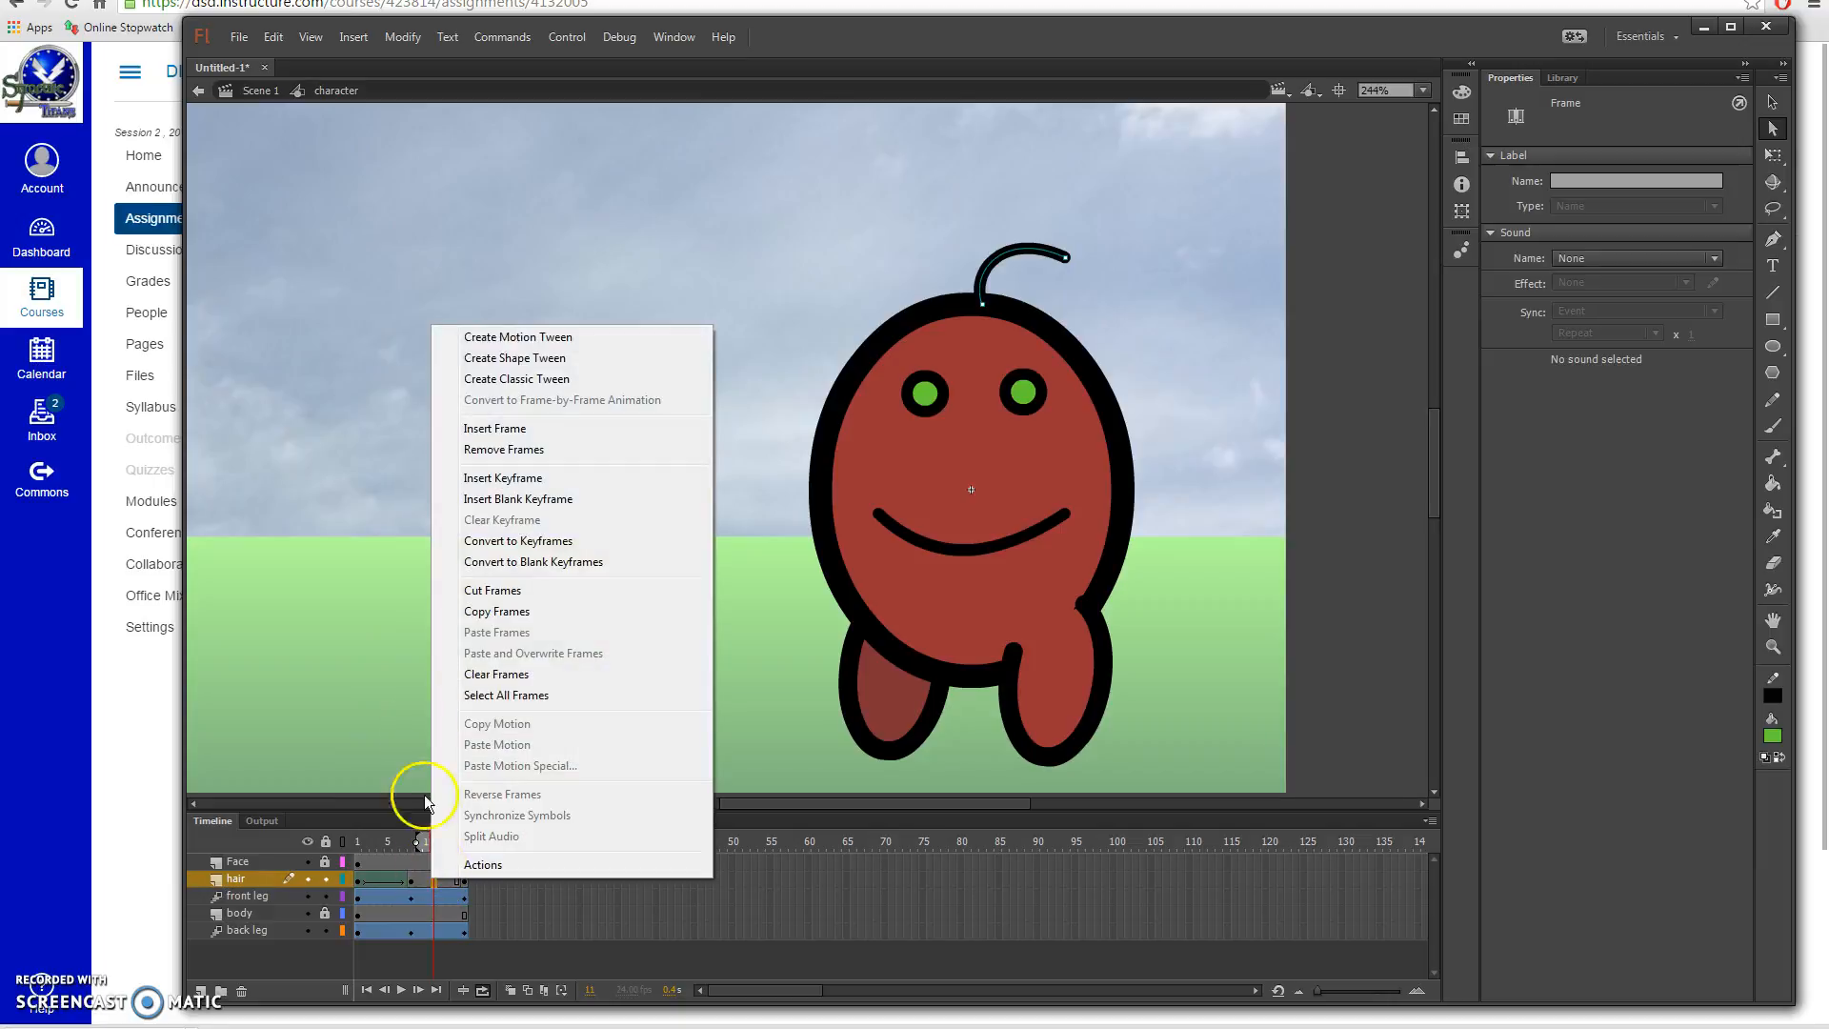
left_click(488, 359)
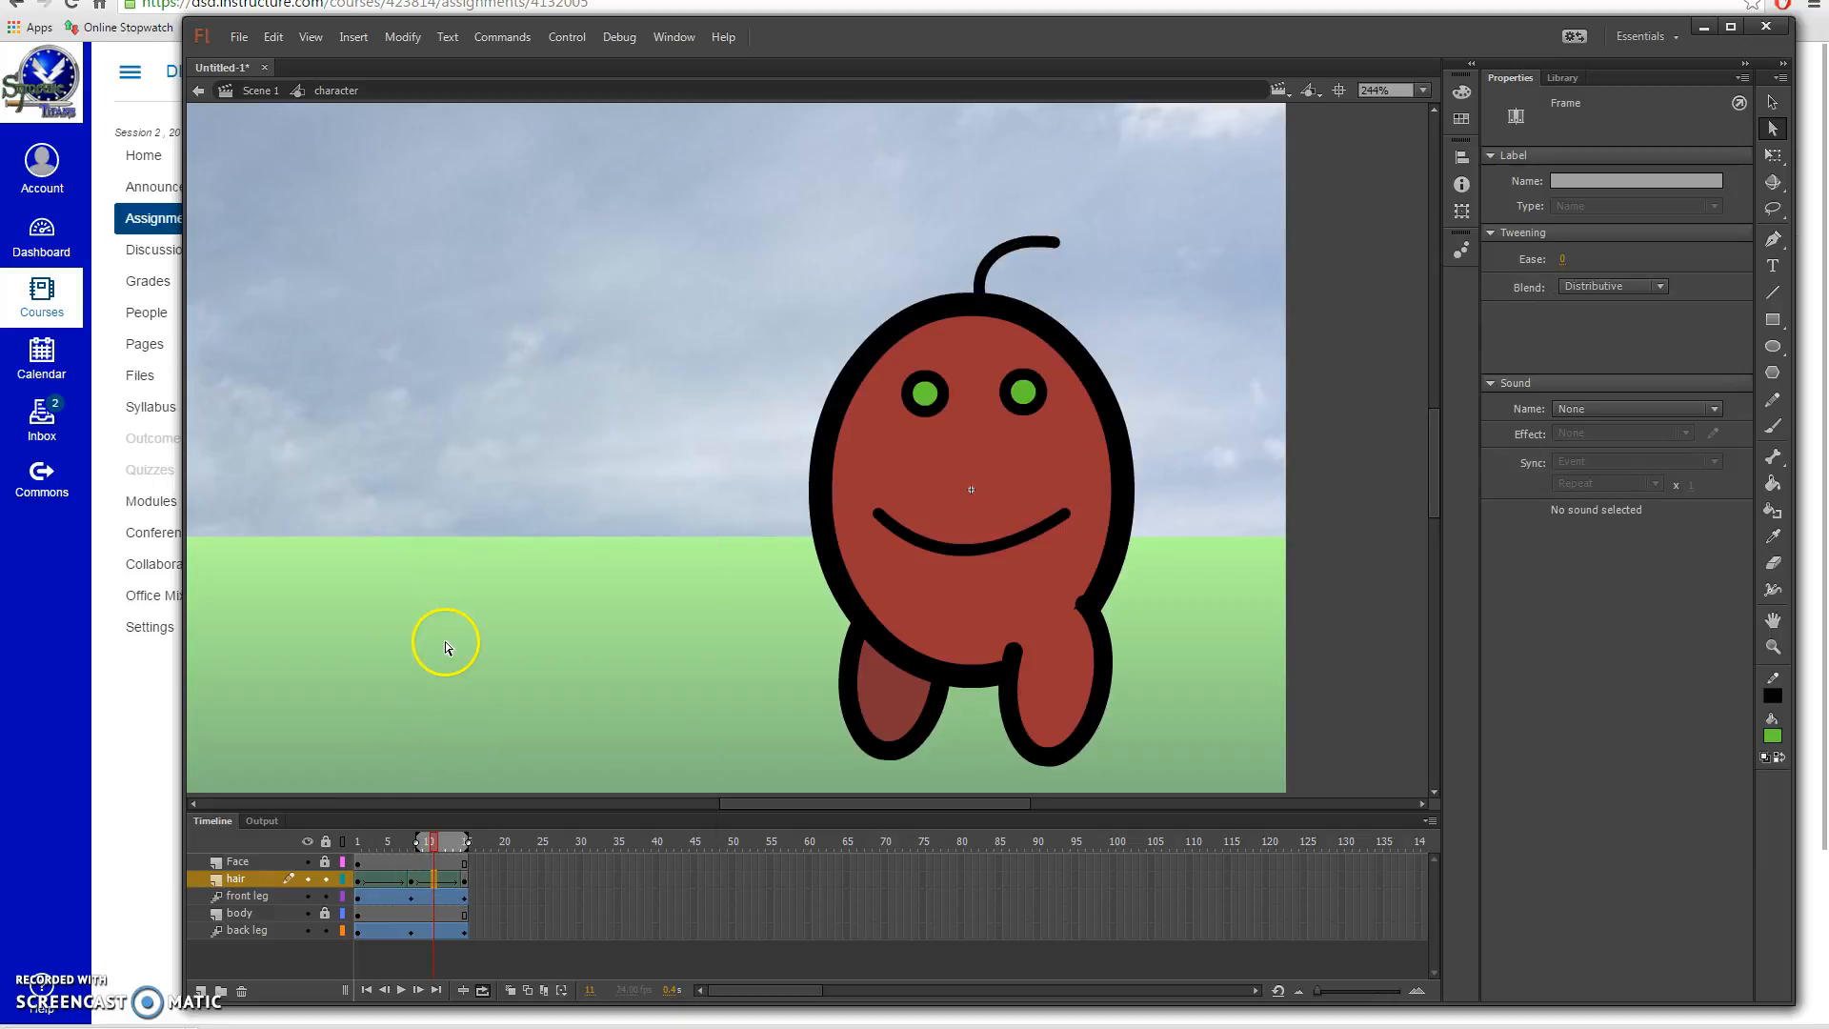
Step: Extend the loop range back to frame 1 and preview the hair moving with the walk cycle
left_click_drag(416, 843, 386, 846)
key("Return")
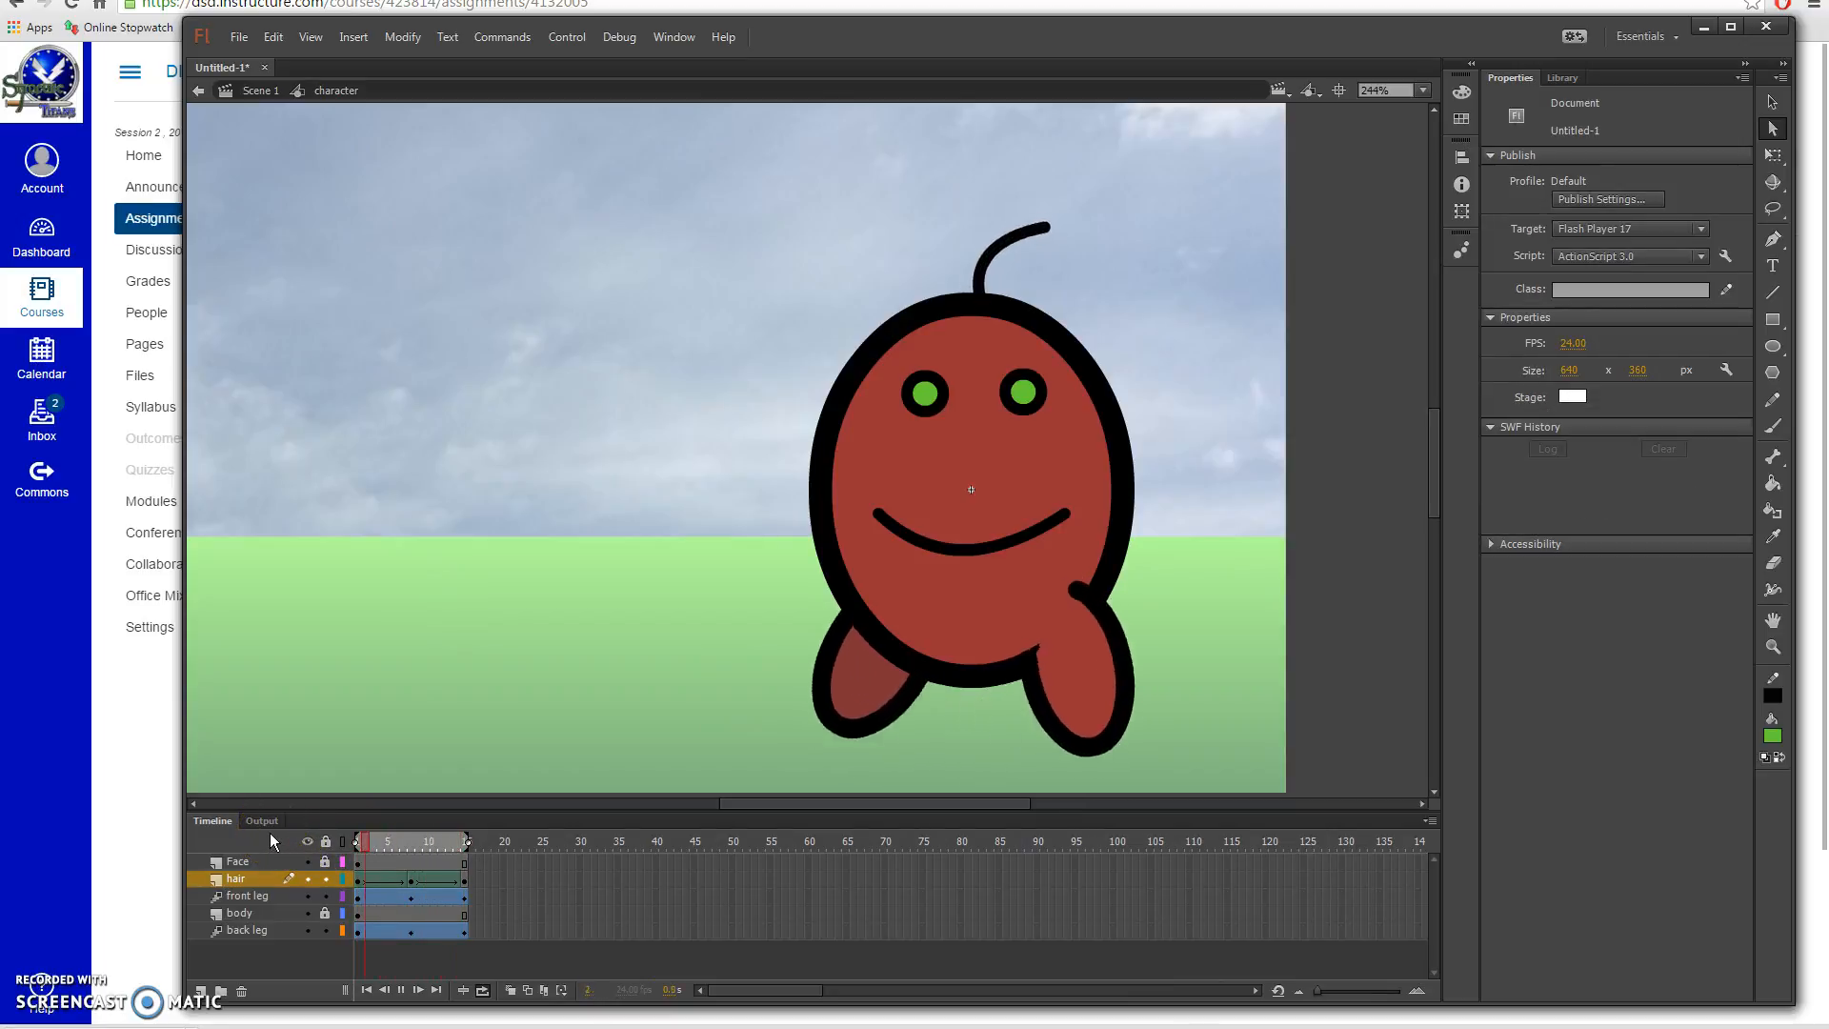
left_click(401, 991)
Step: Return to Scene 1 and extend the Character, grass and sky layers to frame 45
left_click(260, 93)
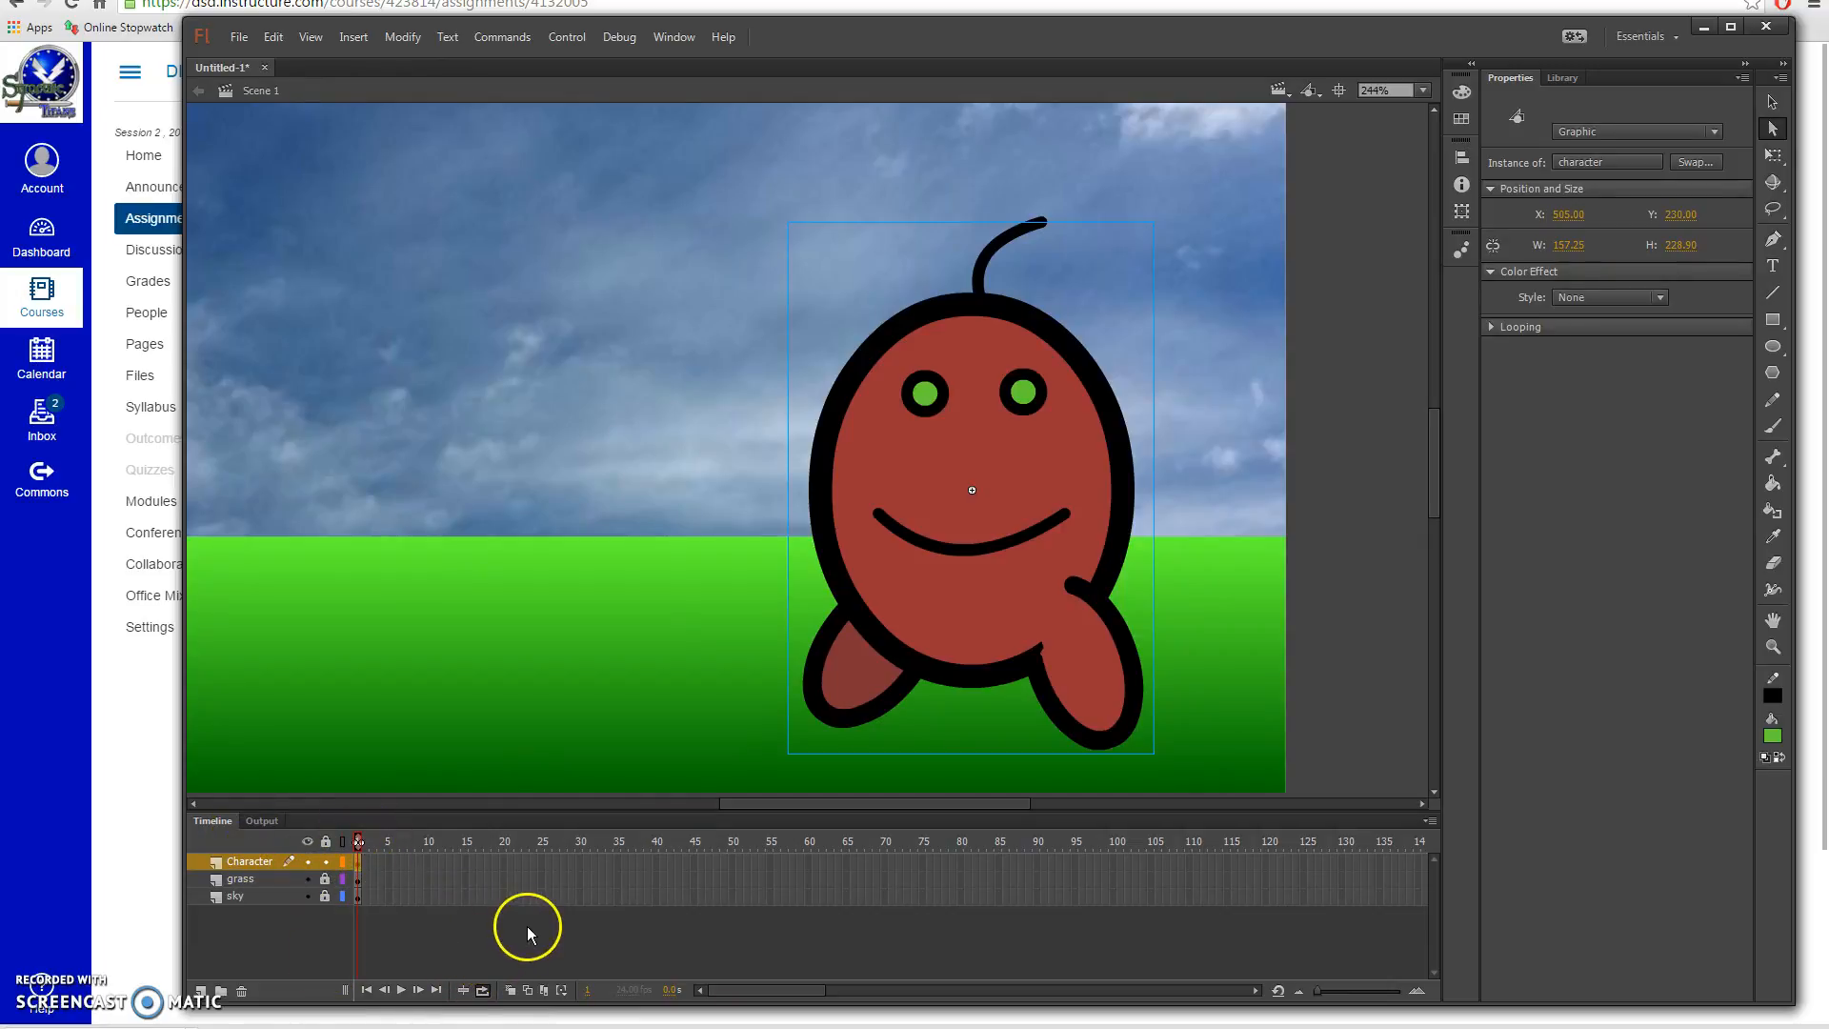
left_click(695, 862)
left_click(695, 916)
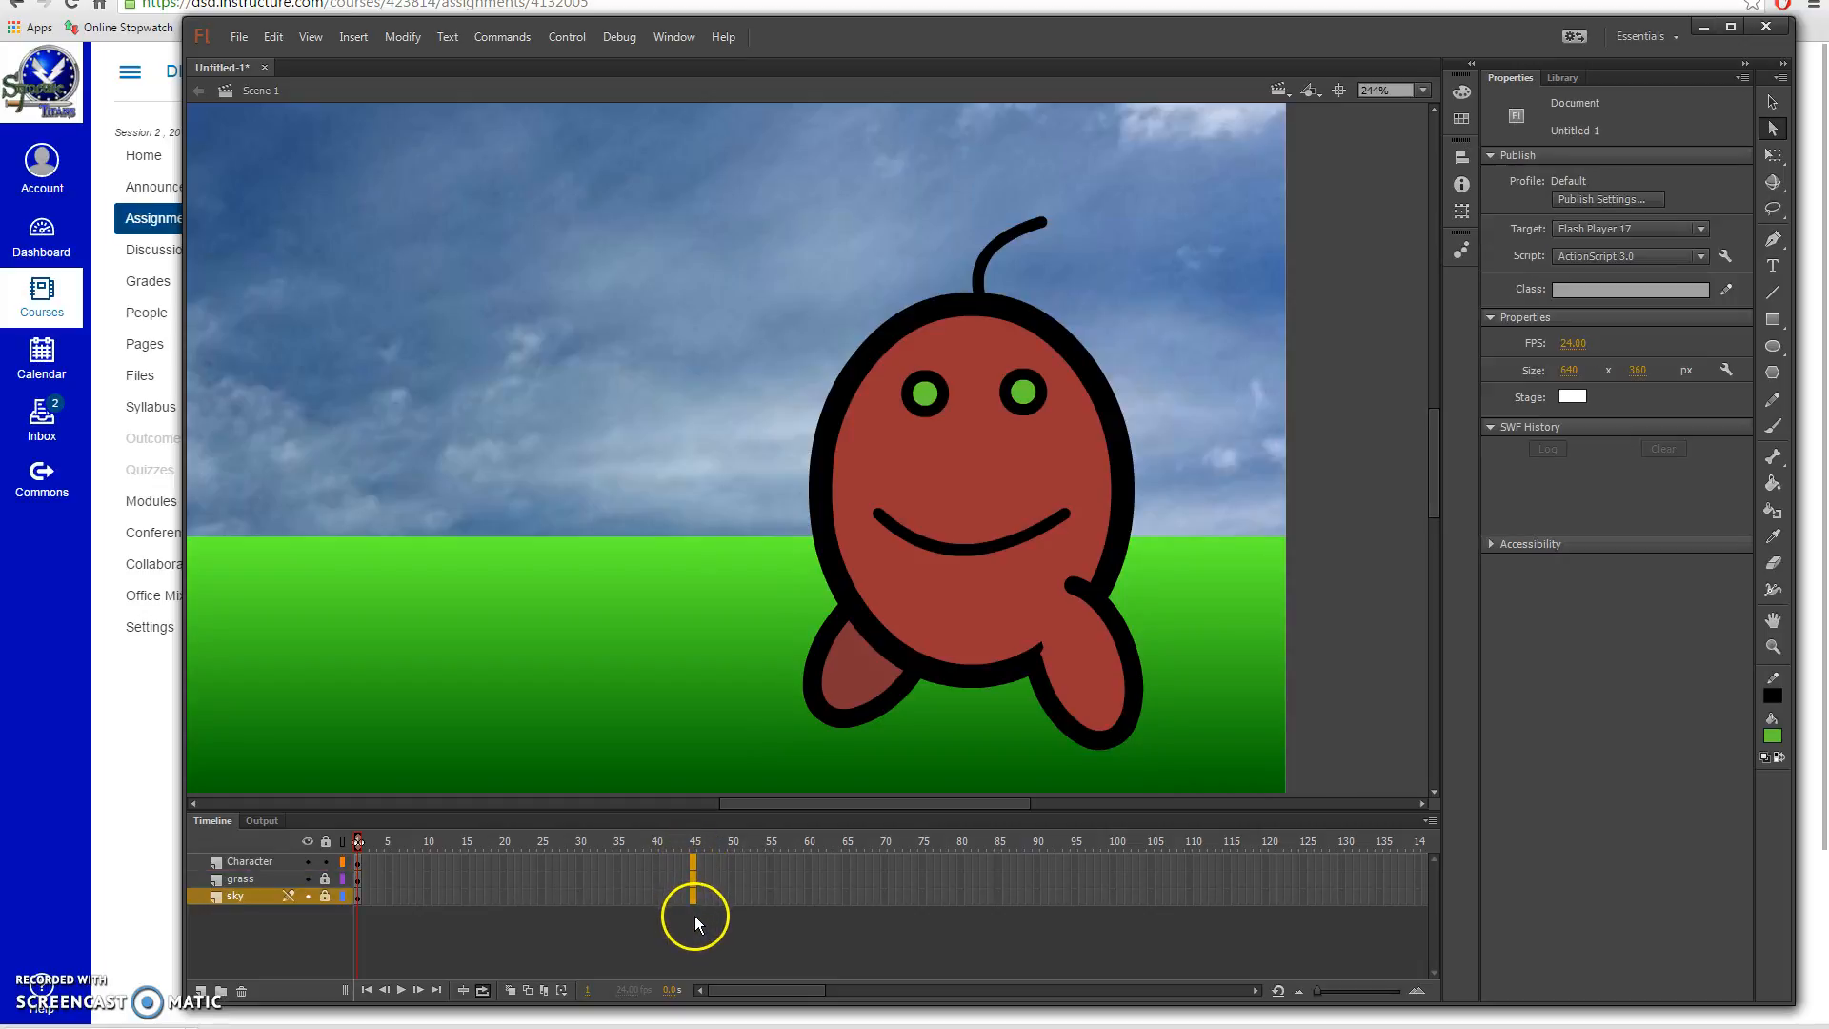
right_click(694, 895)
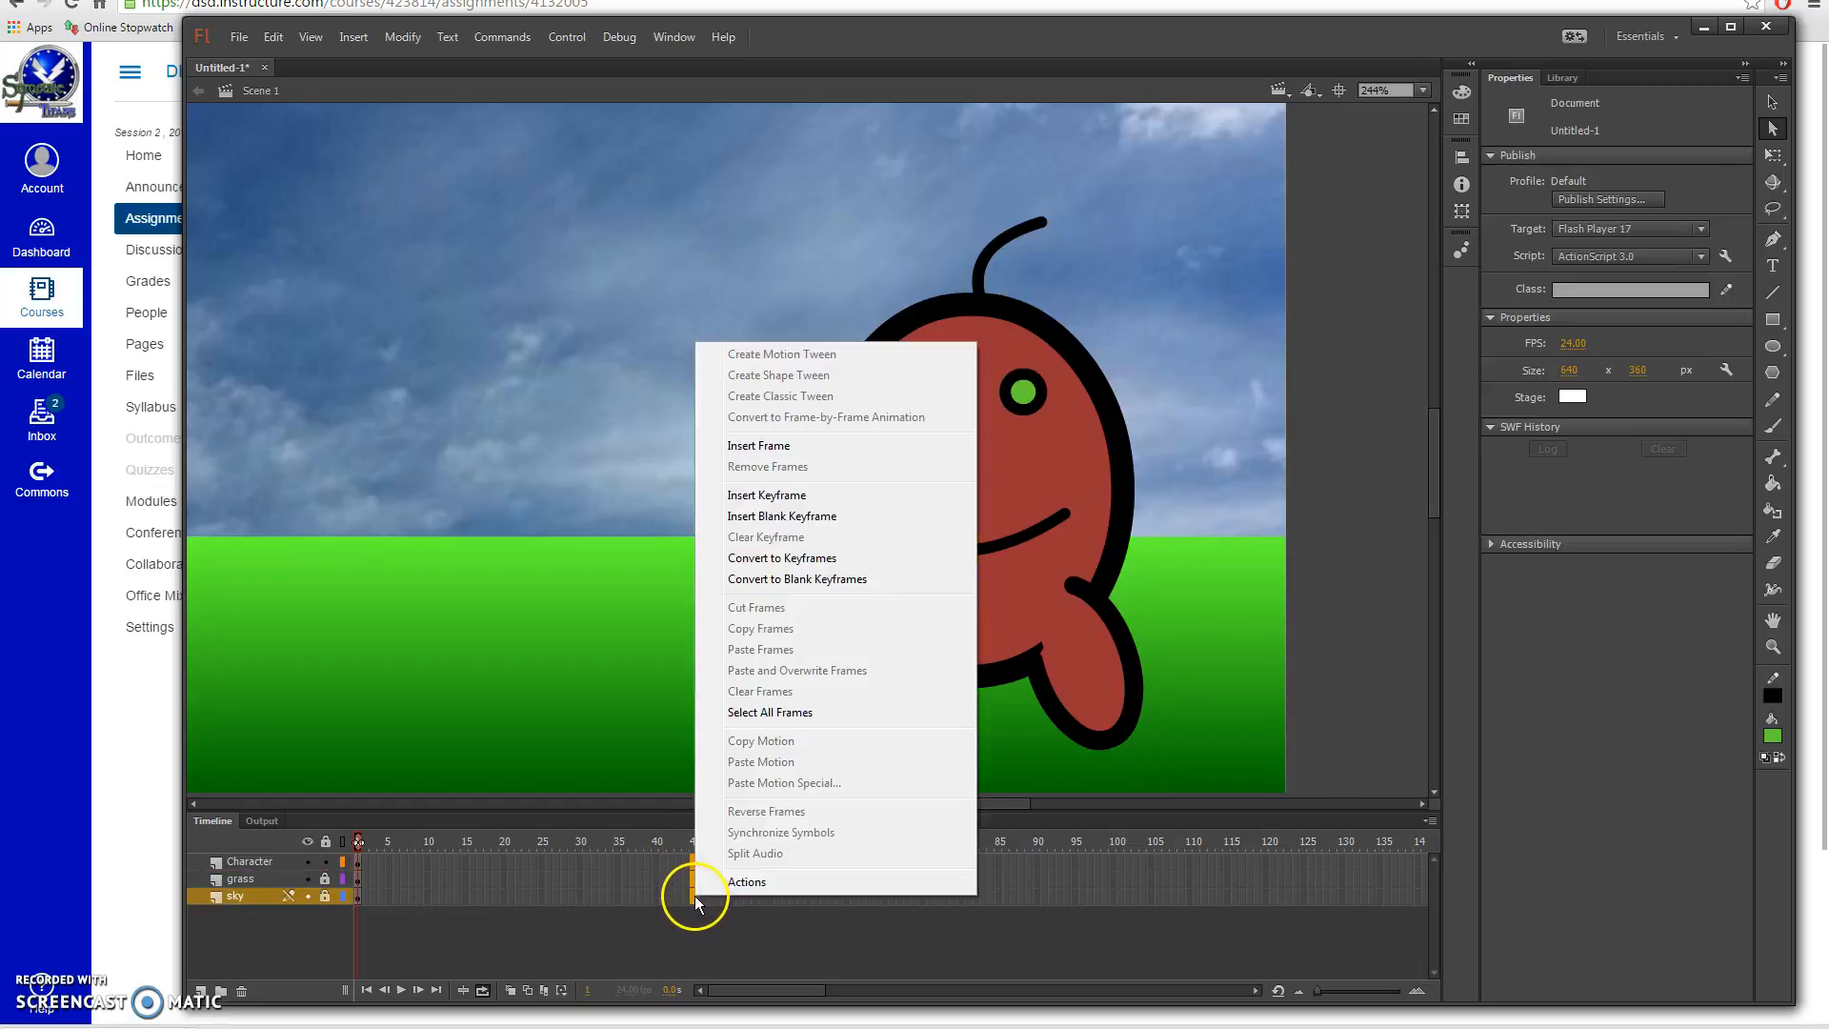
left_click(768, 446)
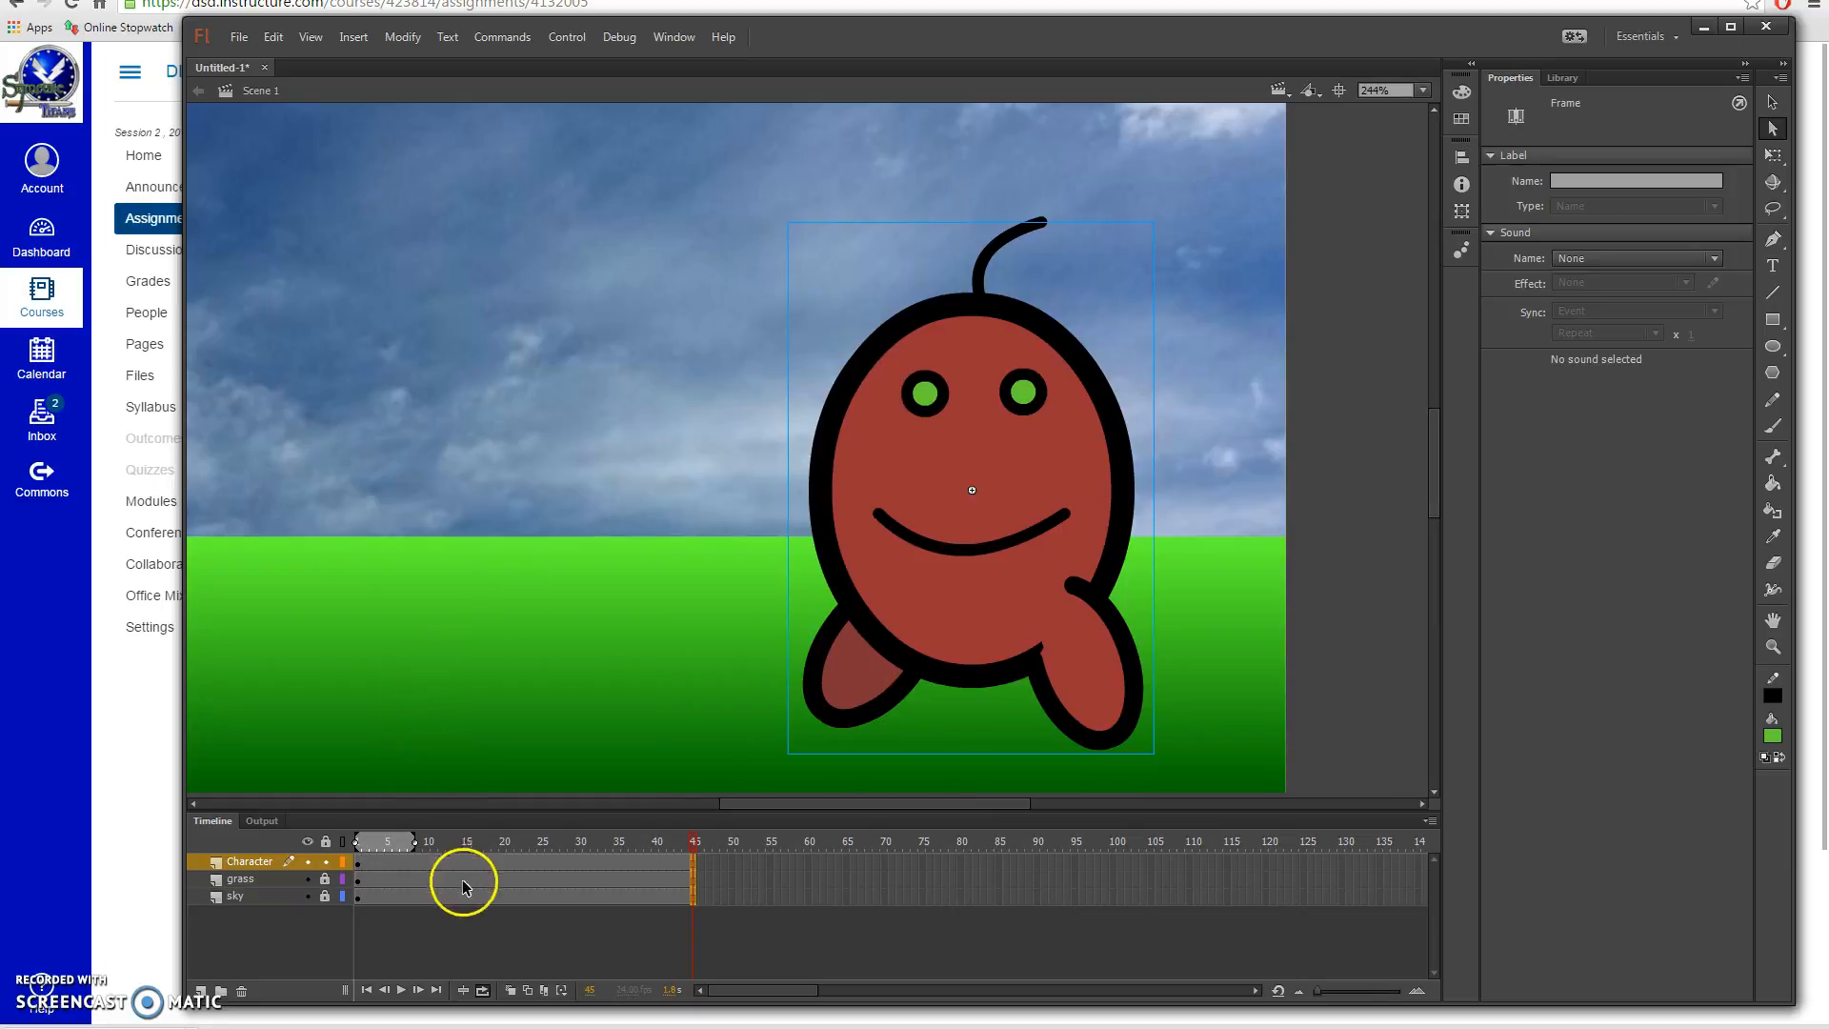
Step: Create a motion tween on the Character layer and return to frame 1
left_click(528, 857)
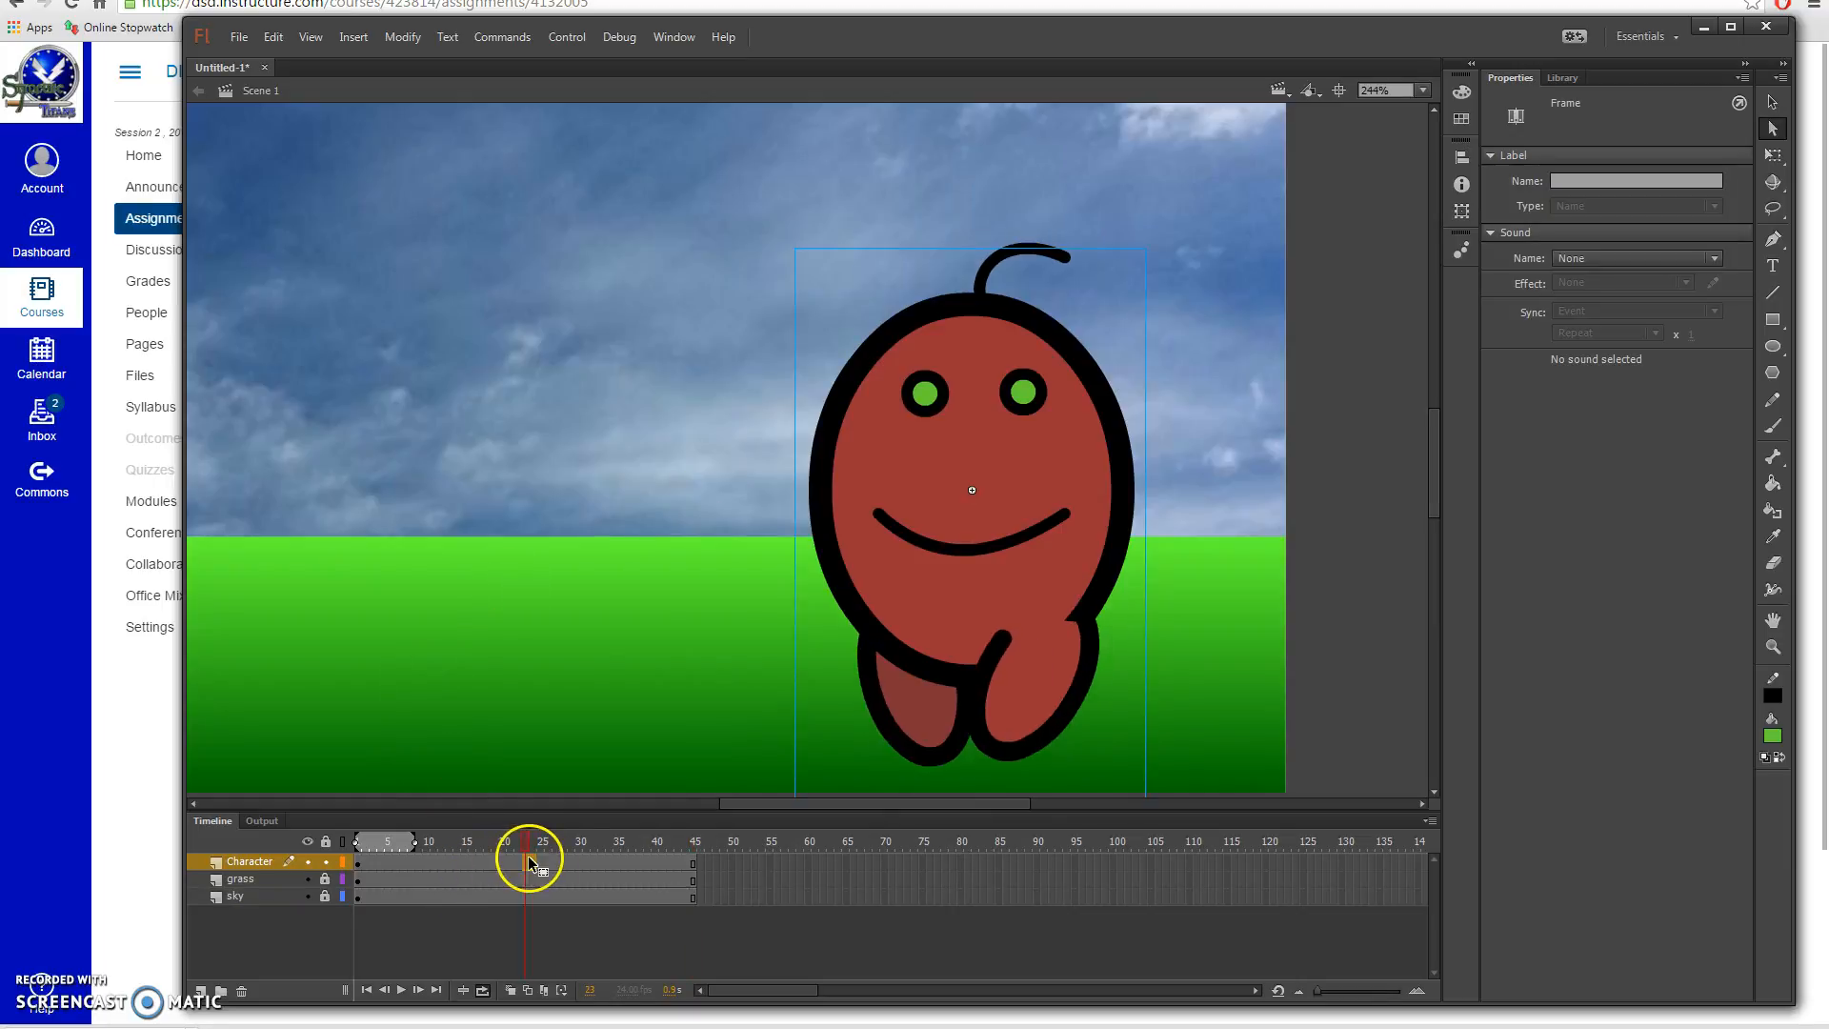
right_click(546, 861)
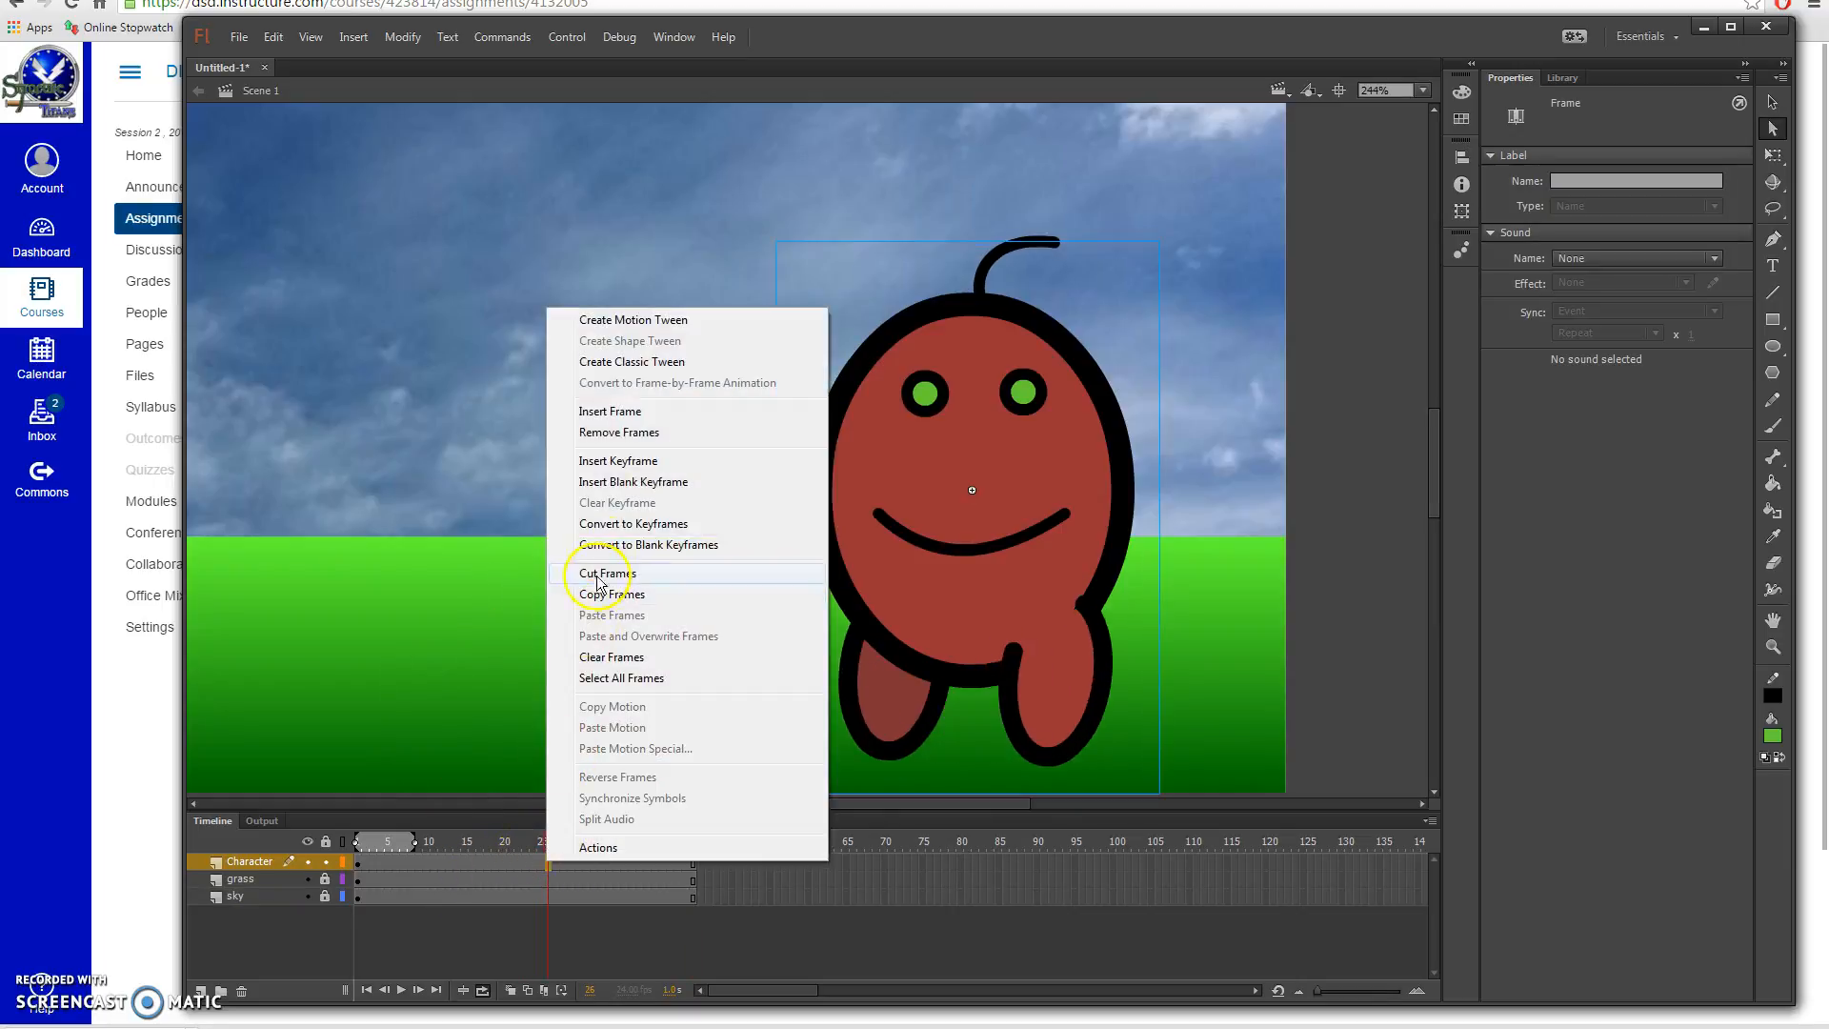
left_click_drag(547, 843, 279, 830)
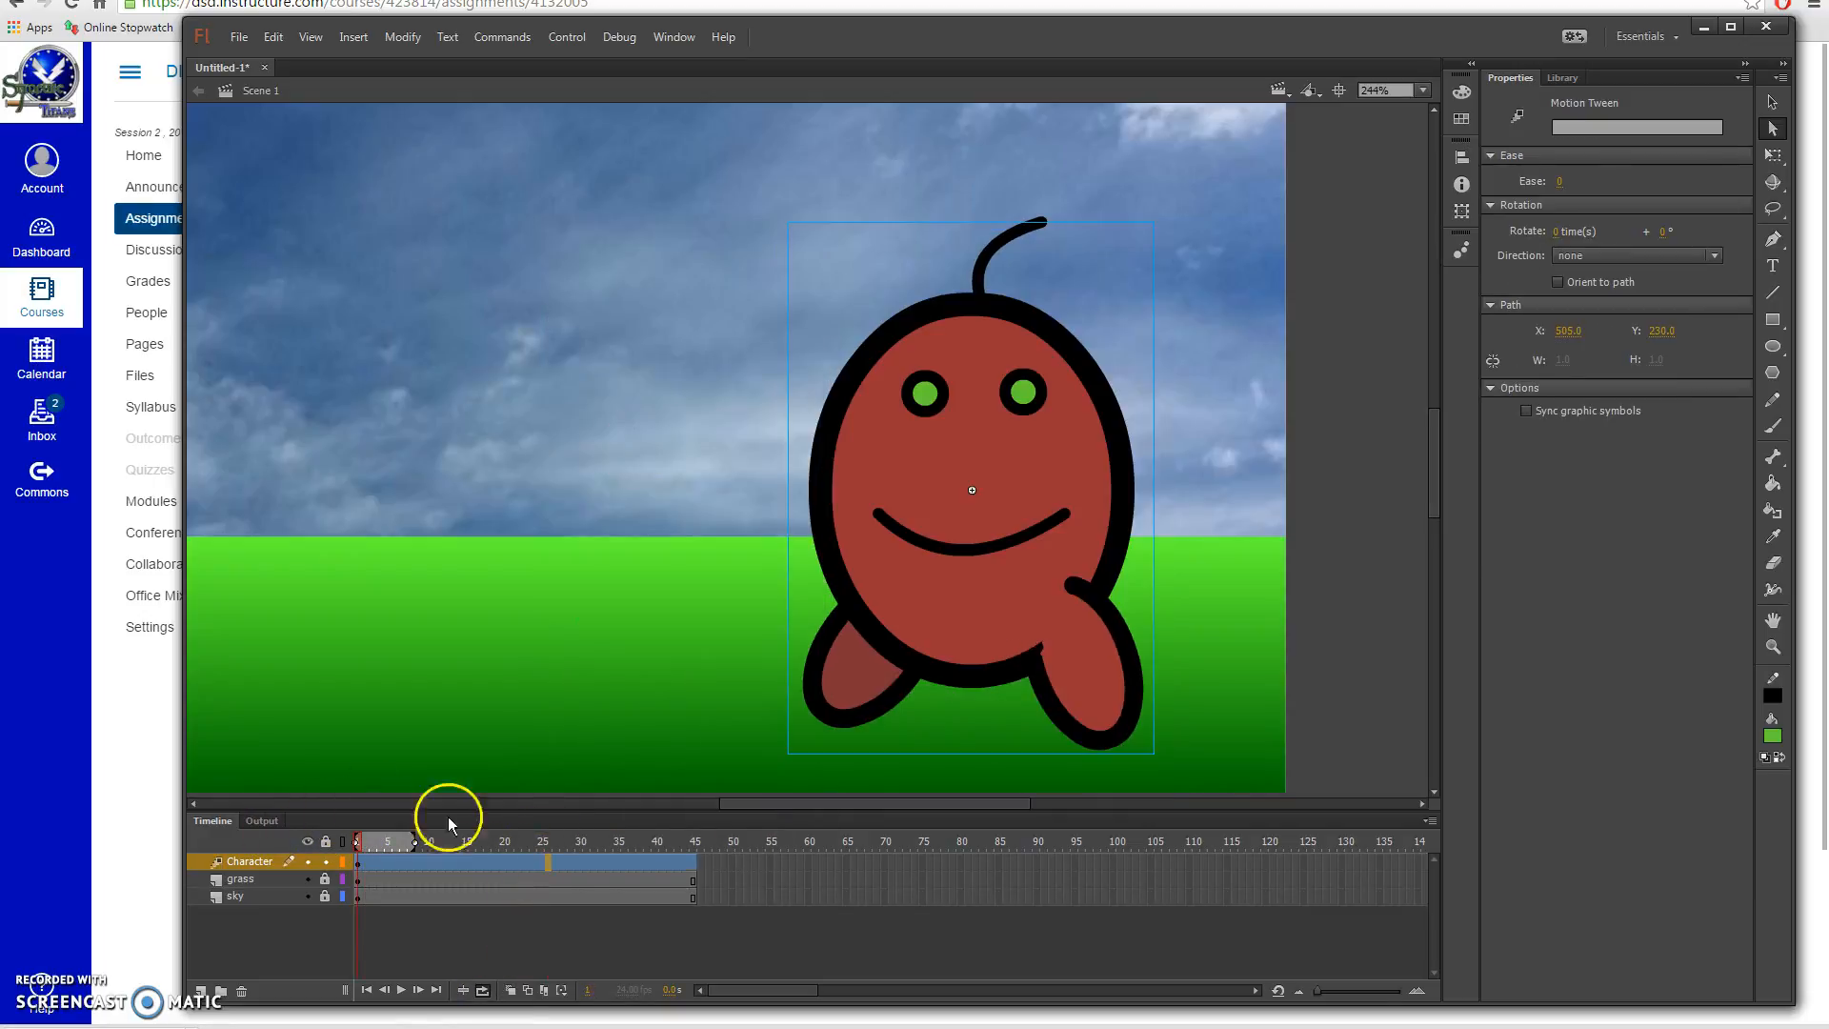
Step: Place the character off the stage's right side at frame 1, at about X 716, Y 150
left_click(1772, 101)
scroll(1054, 659, "down", 2)
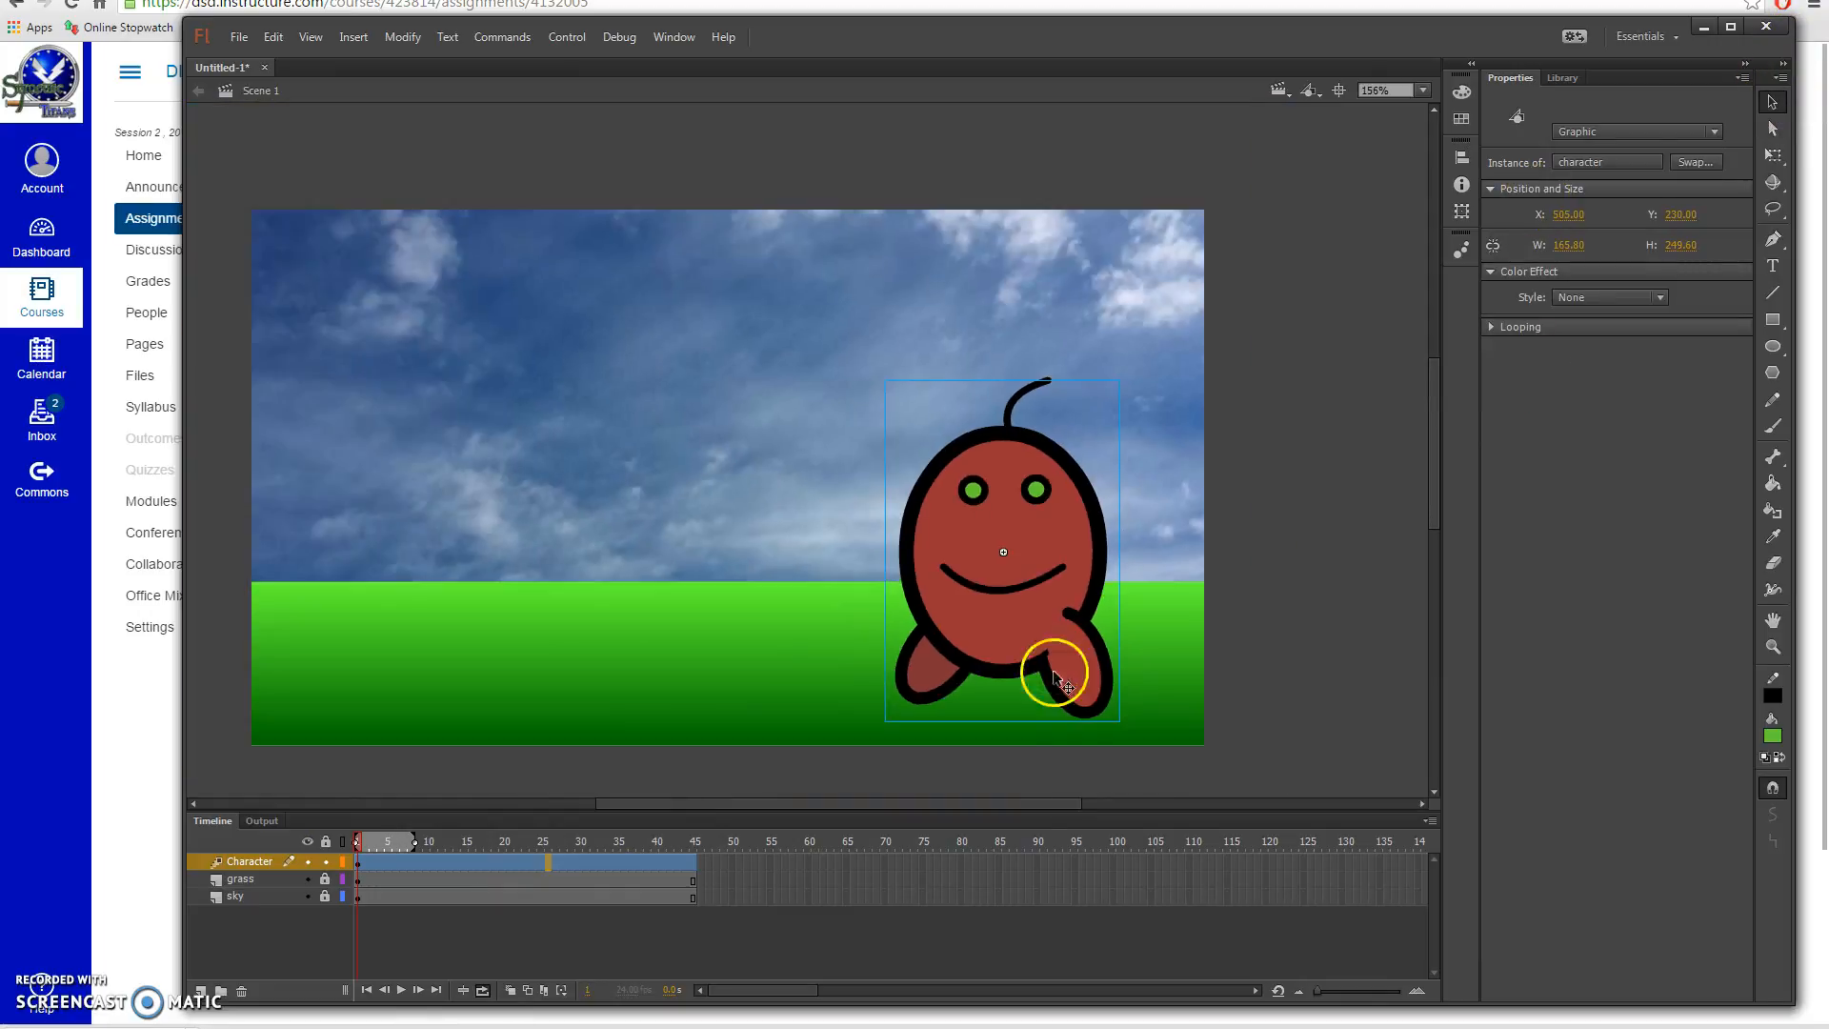
left_click_drag(1072, 541, 1387, 421)
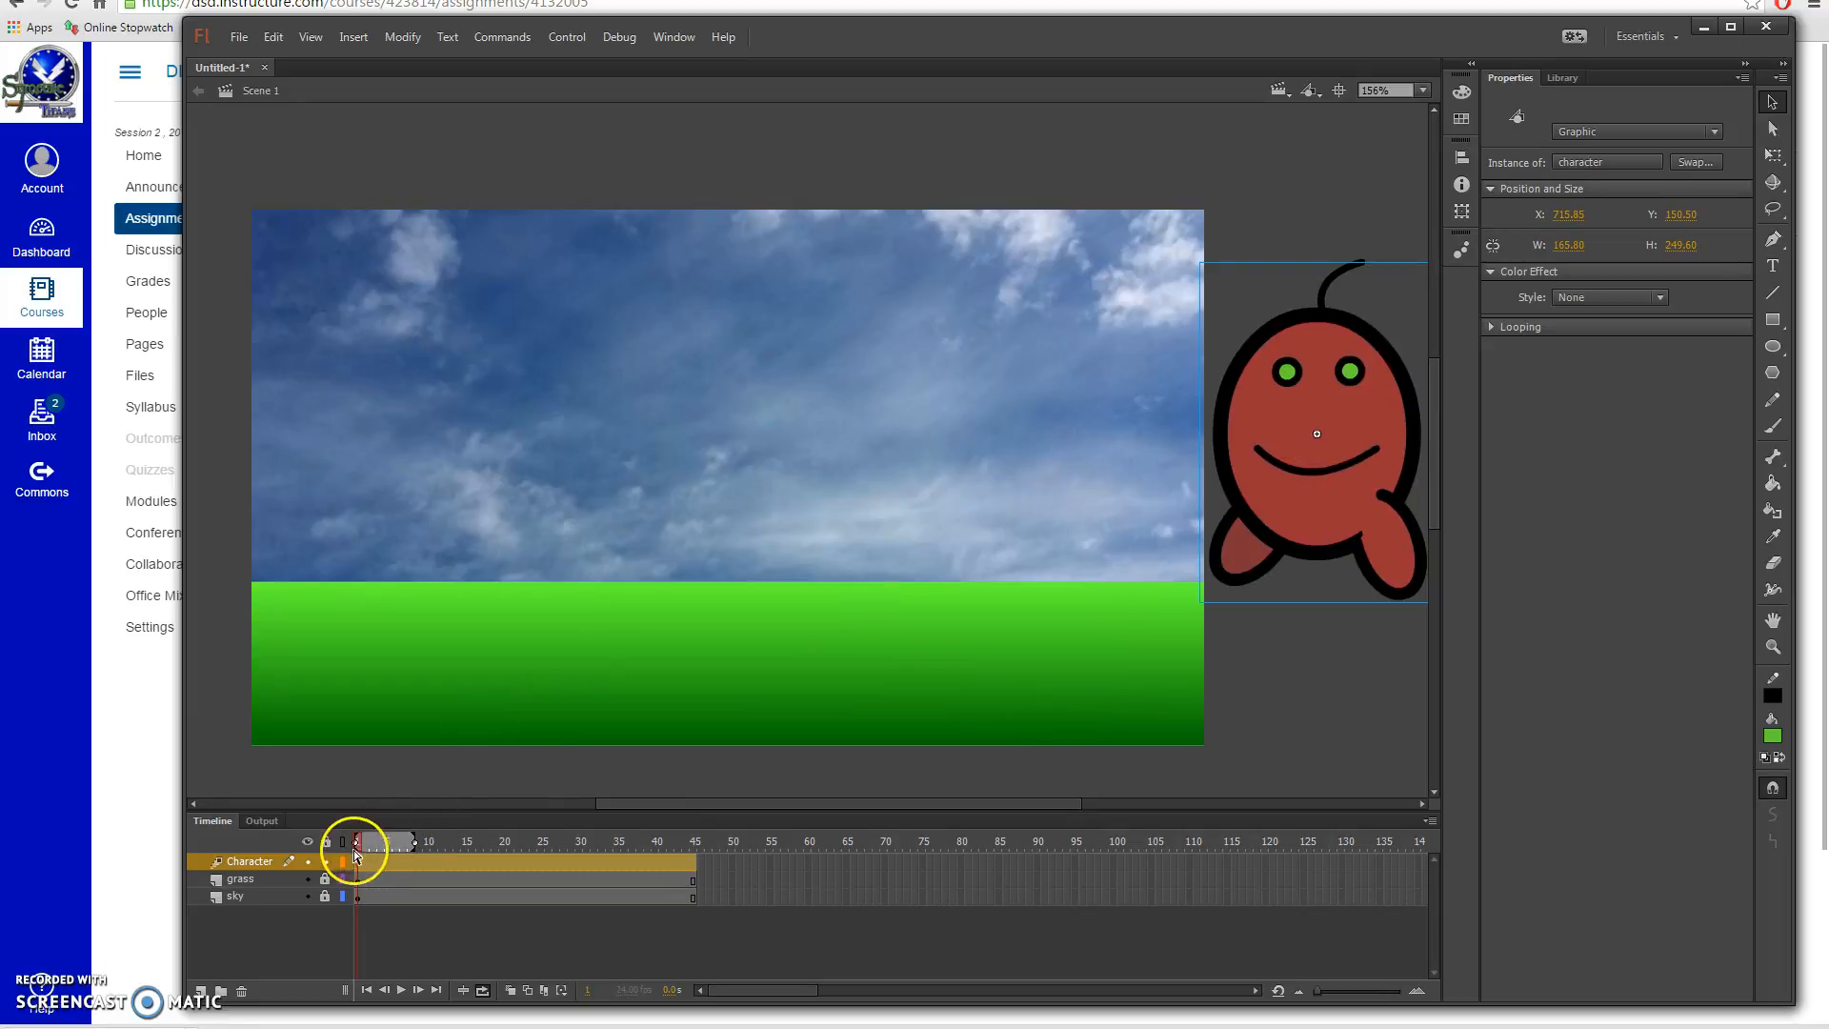
Step: At frame 45, move the character off the stage's left side to about X -78, Y 260
left_click_drag(357, 843, 711, 845)
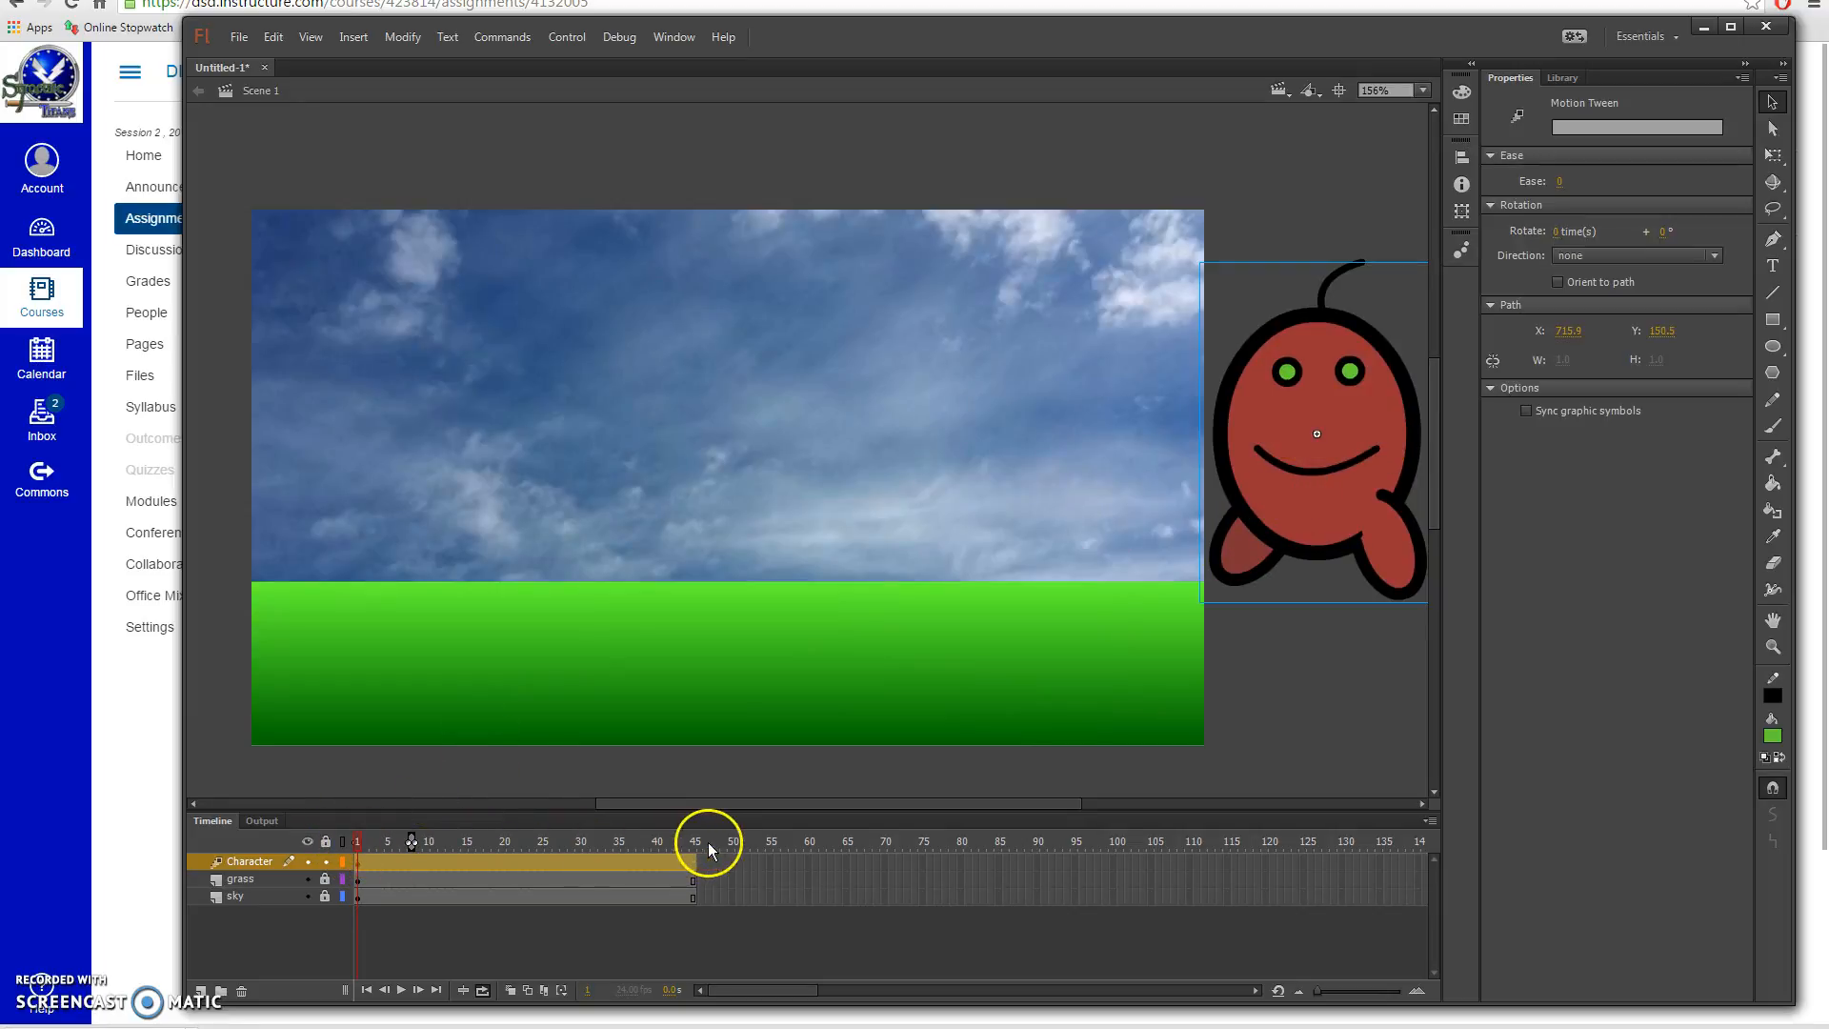
left_click(695, 844)
left_click_drag(1340, 433, 157, 595)
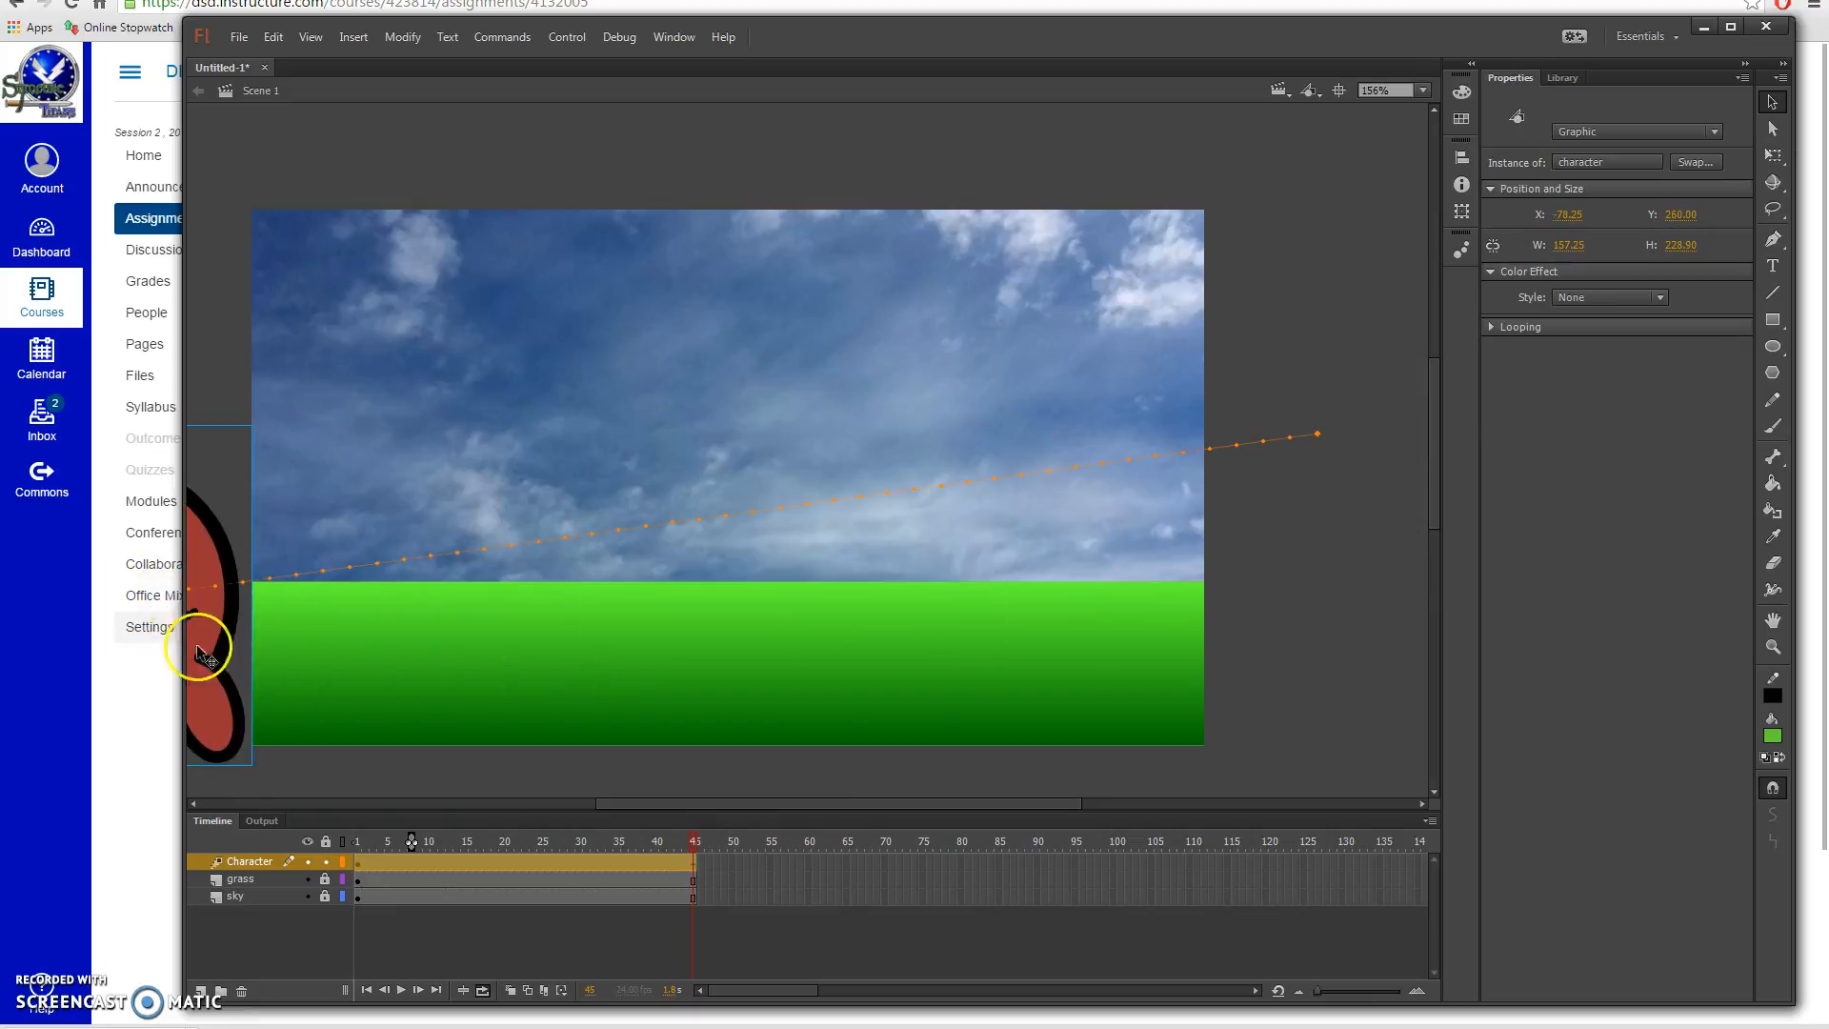
Step: Test the scene to watch the character walk across the stage, and close the preview
left_click(563, 40)
left_click(583, 221)
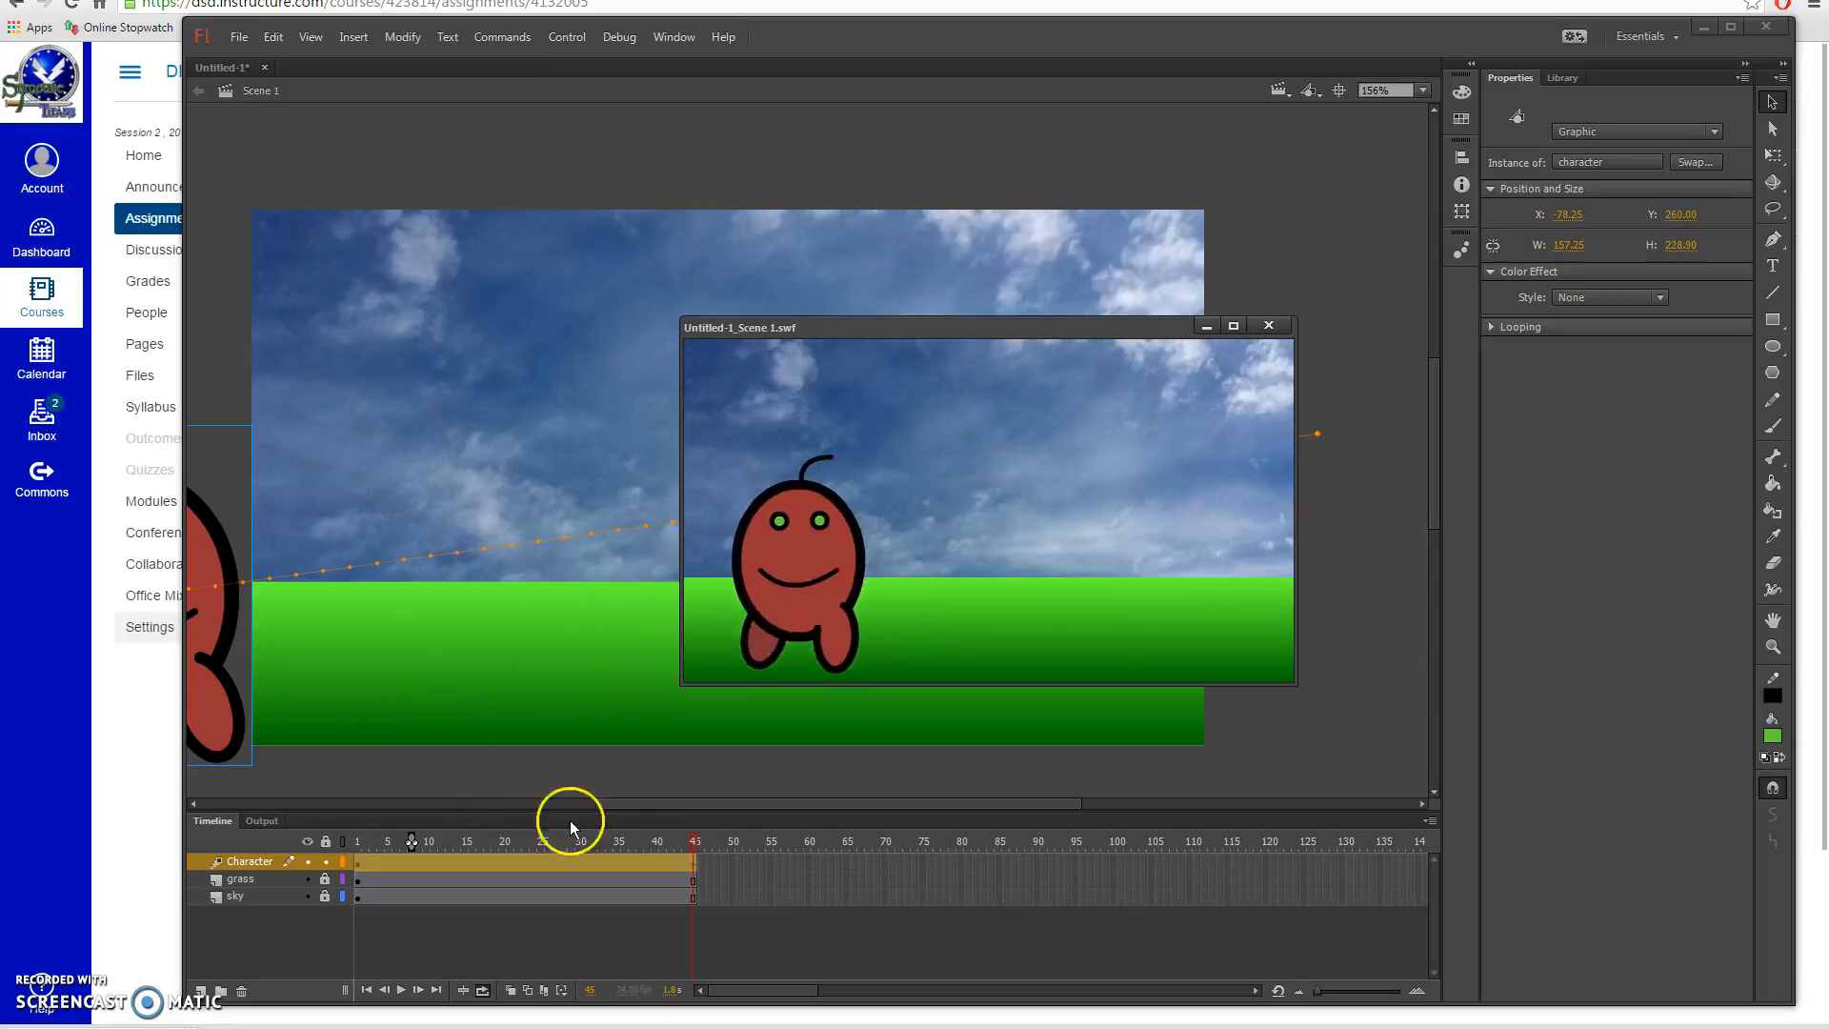
left_click(1270, 326)
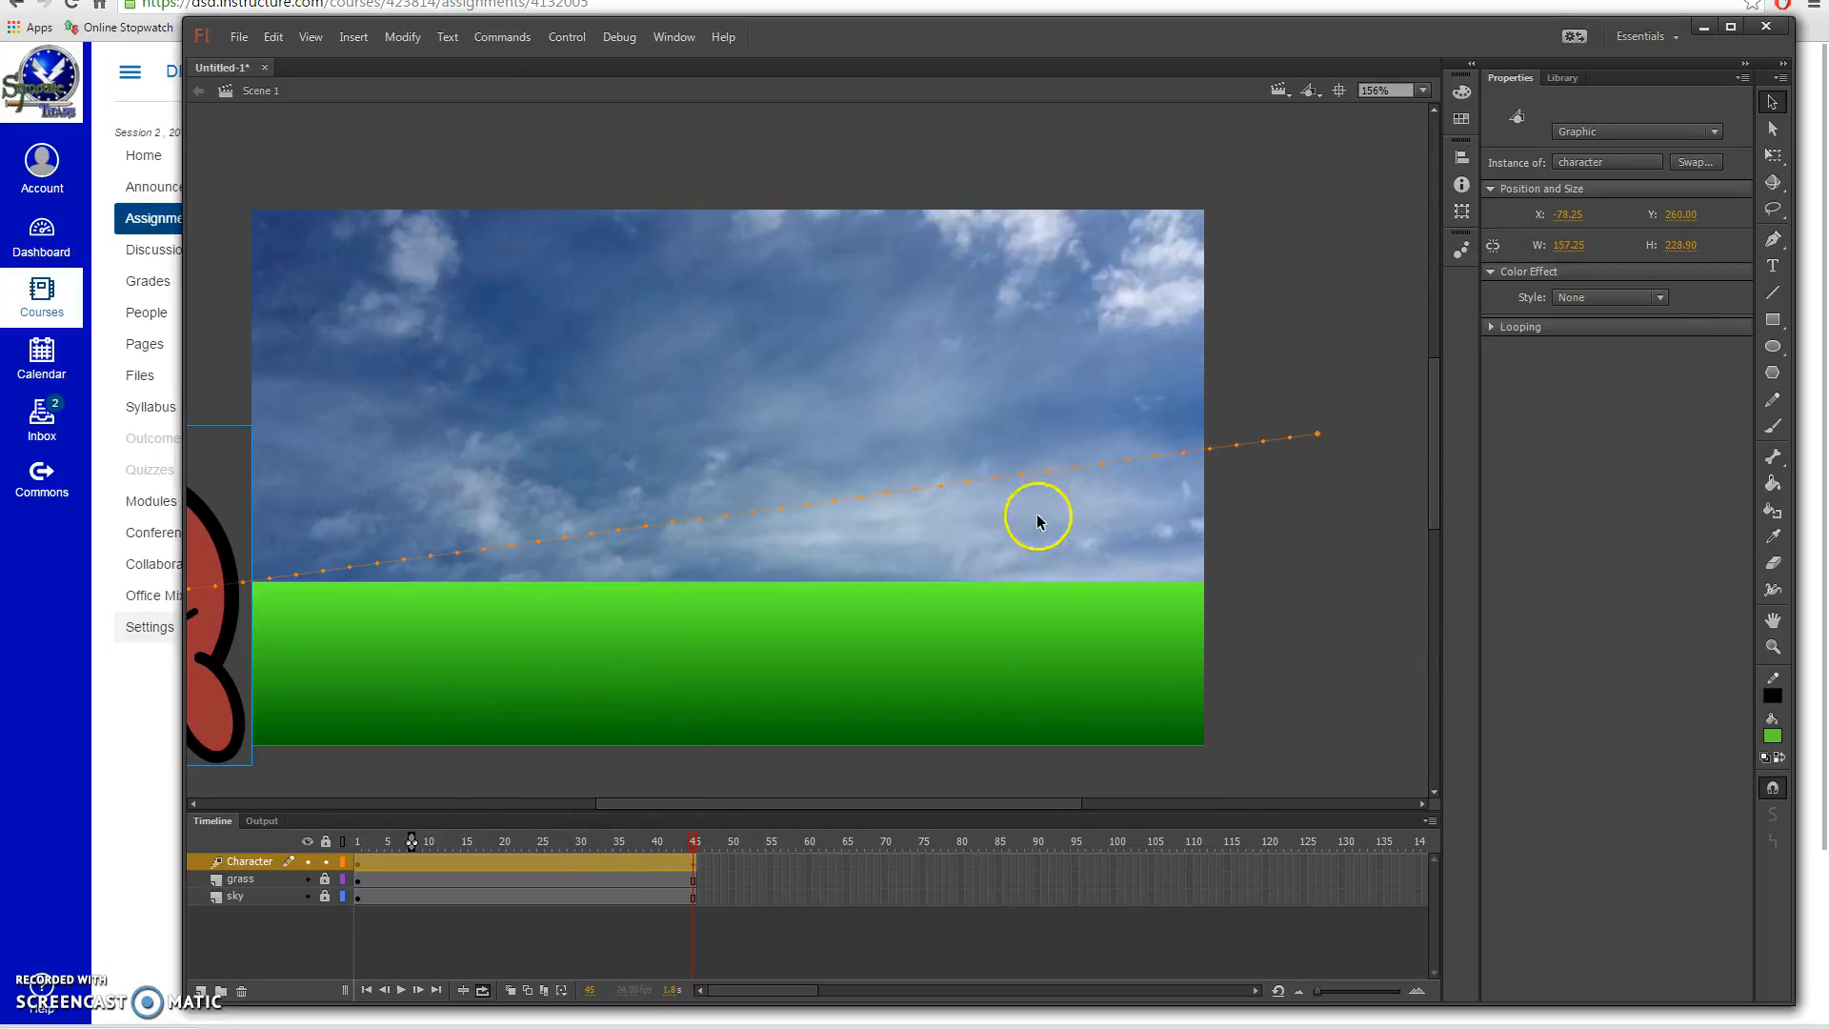
Step: Make the grass layer the active layer in the timeline
left_click(765, 878)
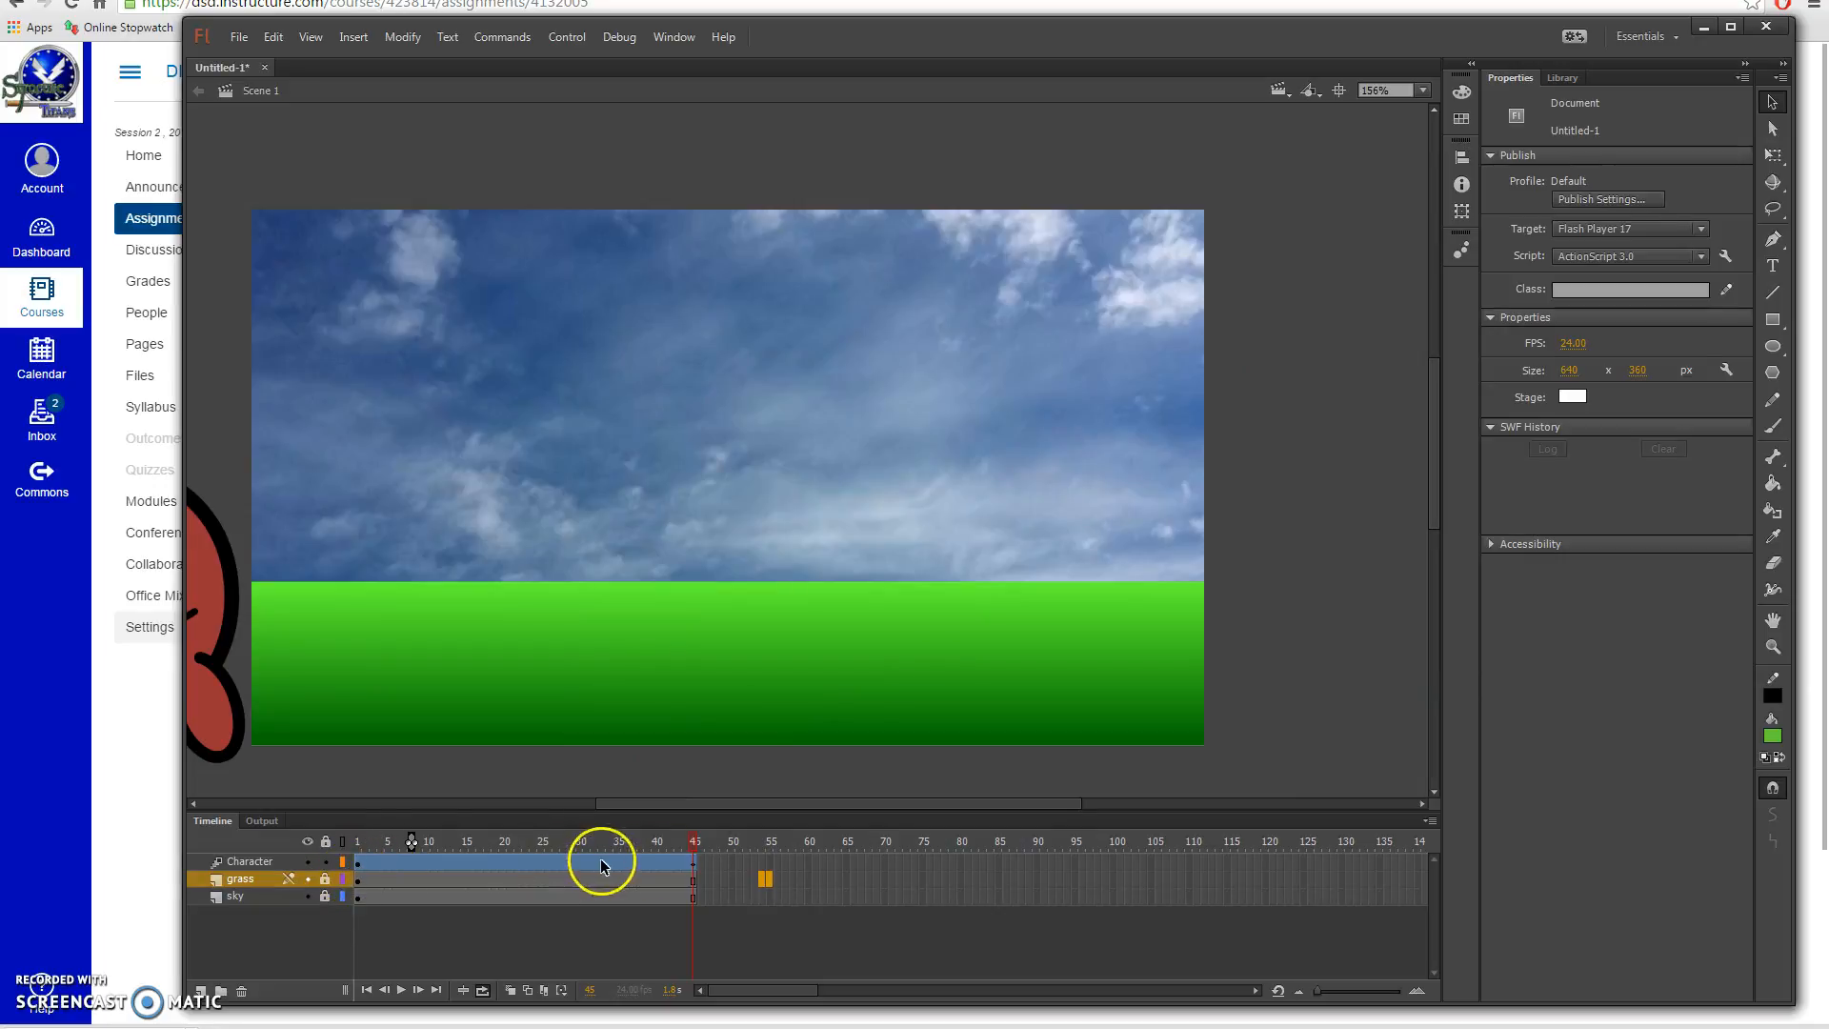
left_click_drag(692, 842, 763, 858)
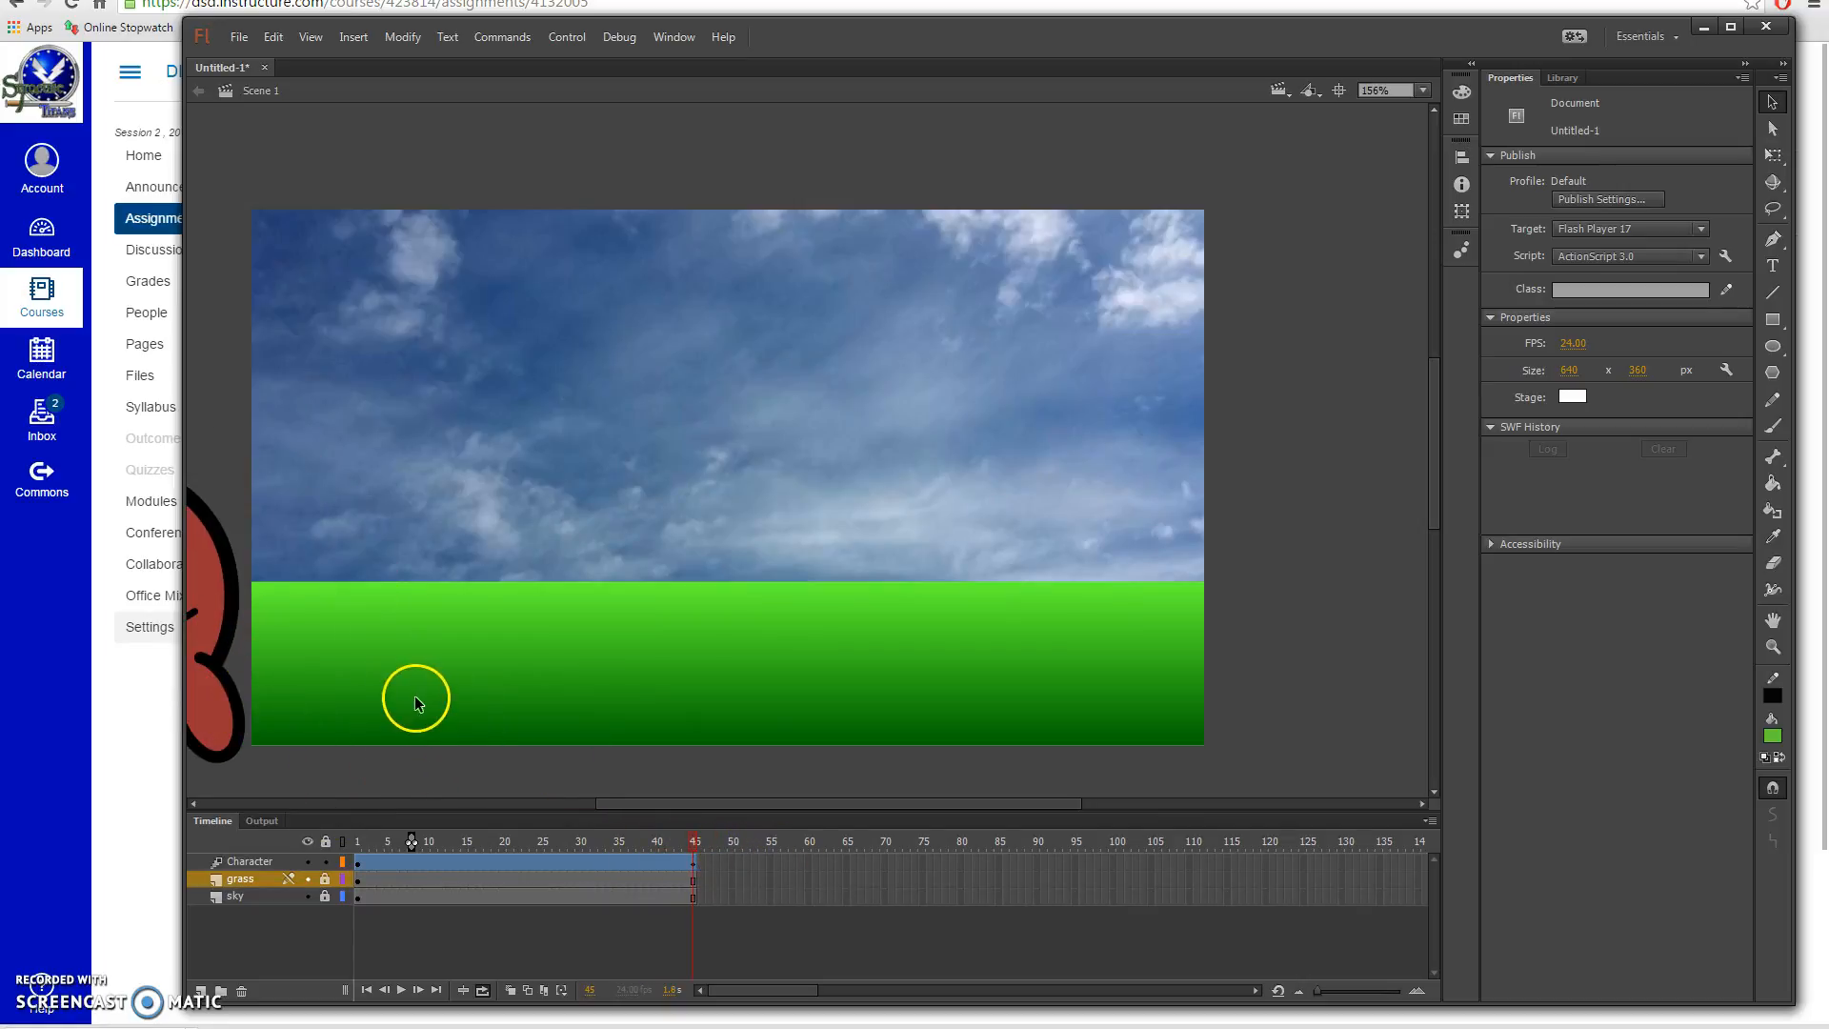
Step: View the finished example animation with clouds in Flash Player and close it
left_click(191, 1027)
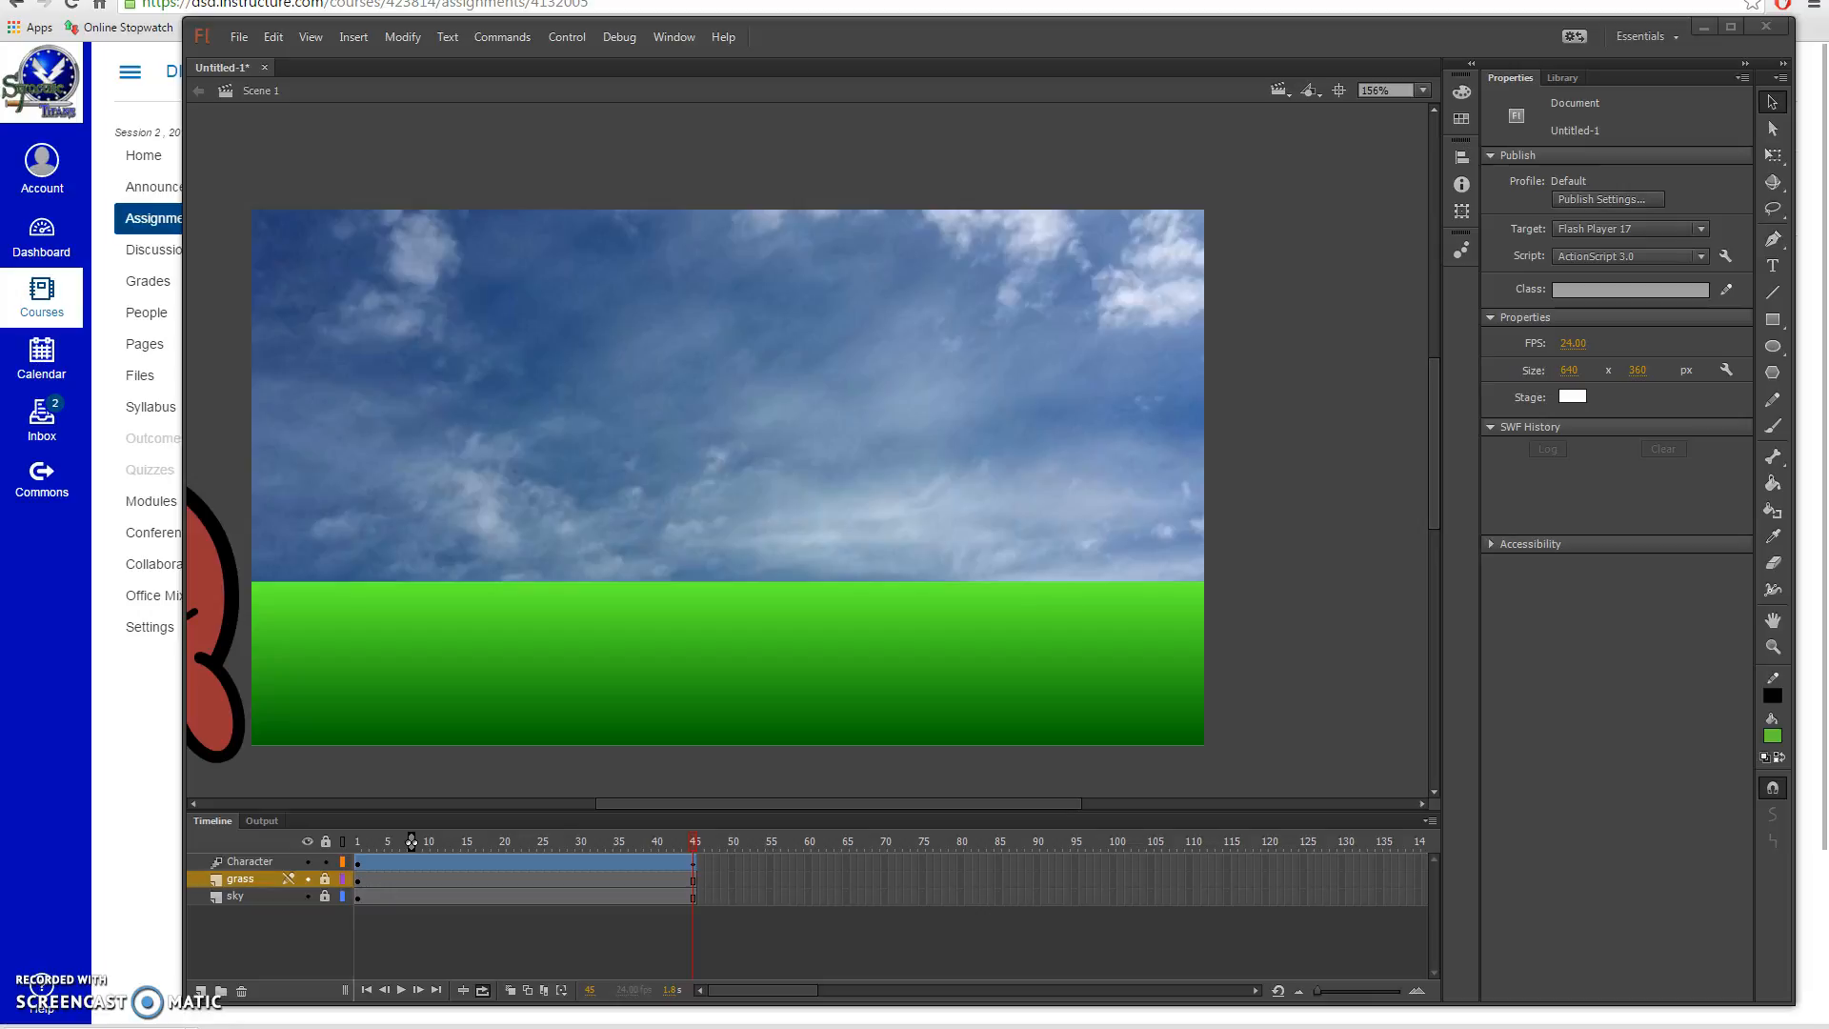
left_click_drag(0, 59, 1113, 301)
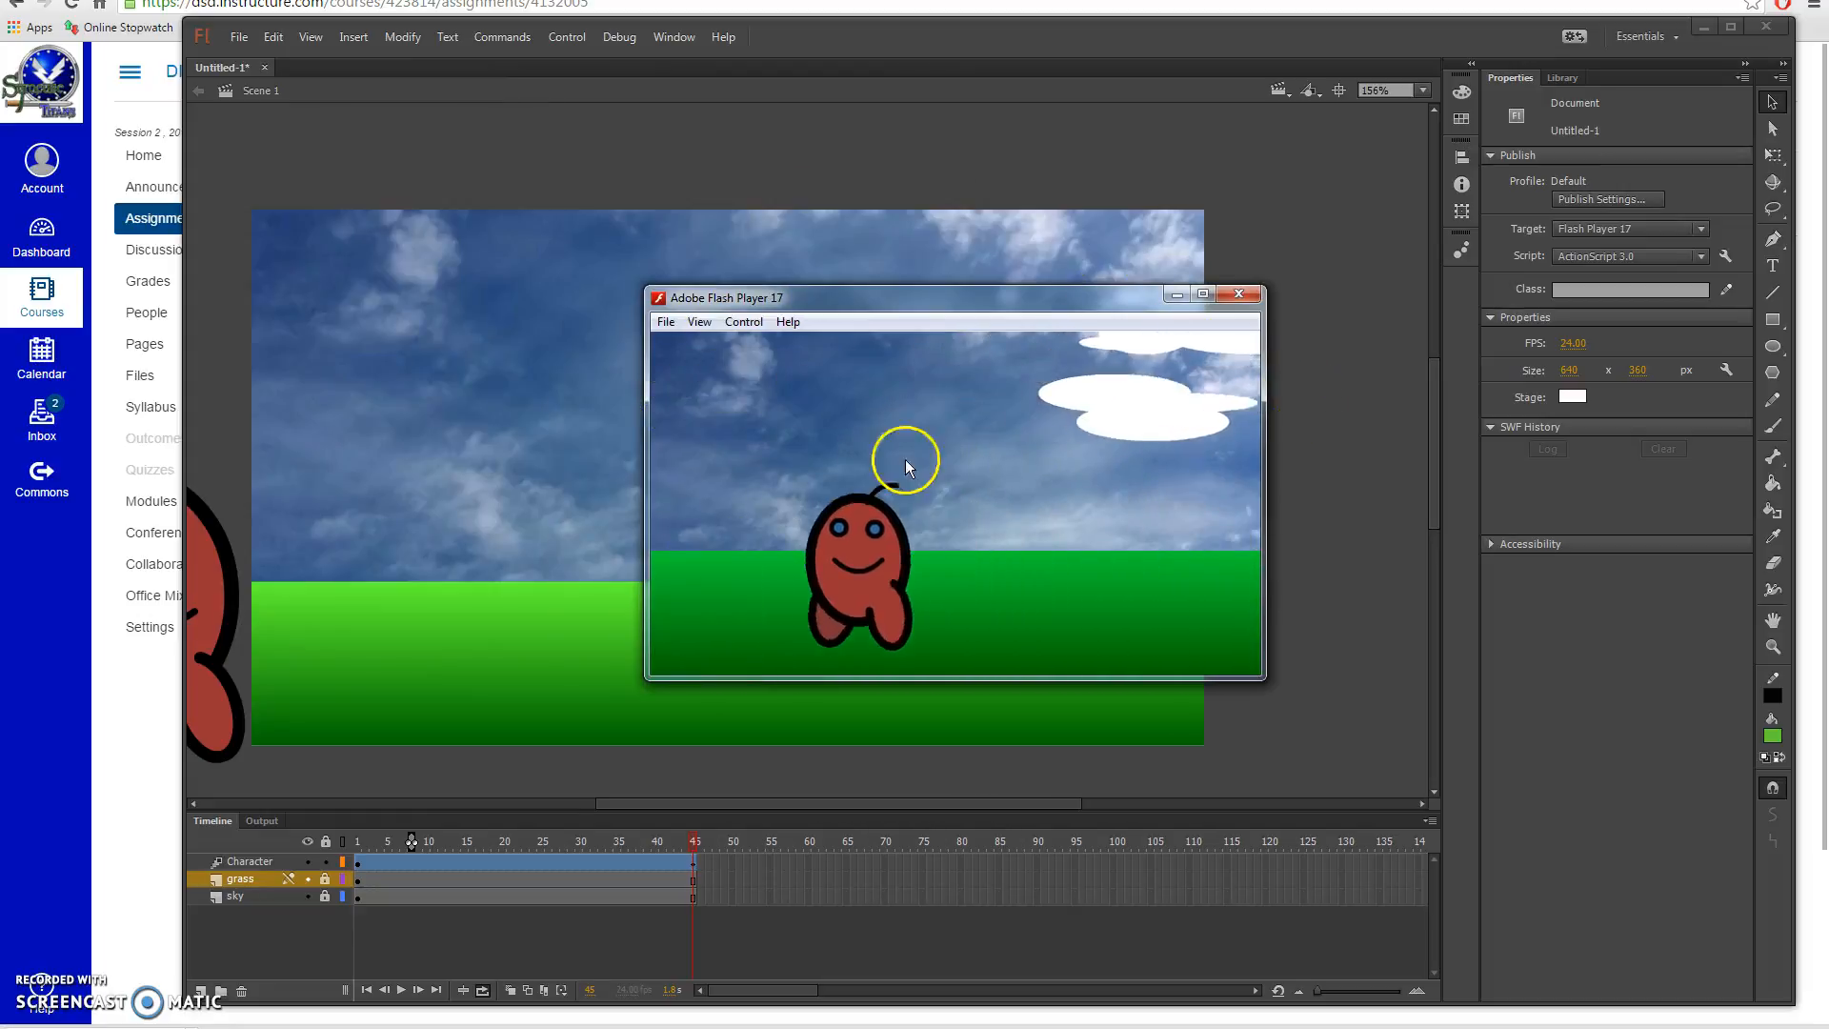
left_click(1237, 295)
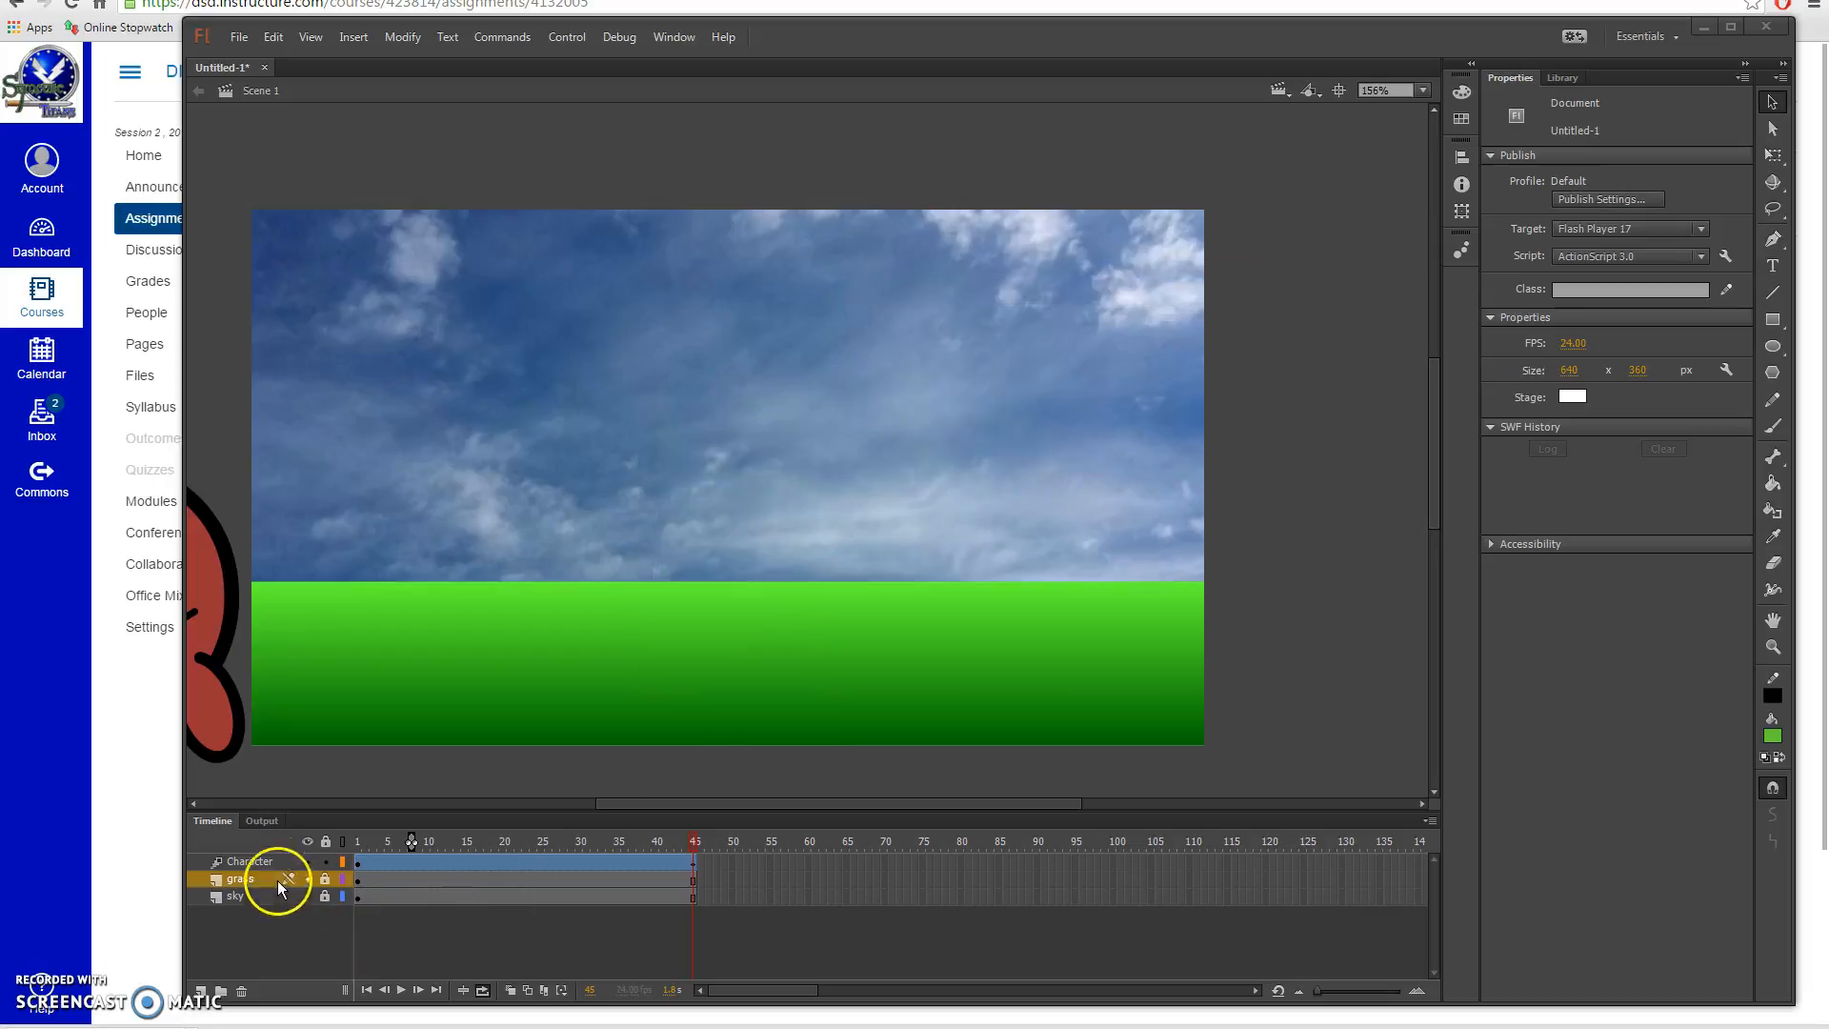
Step: Insert two new layers directly above the grass layer, below the Character layer
left_click(200, 991)
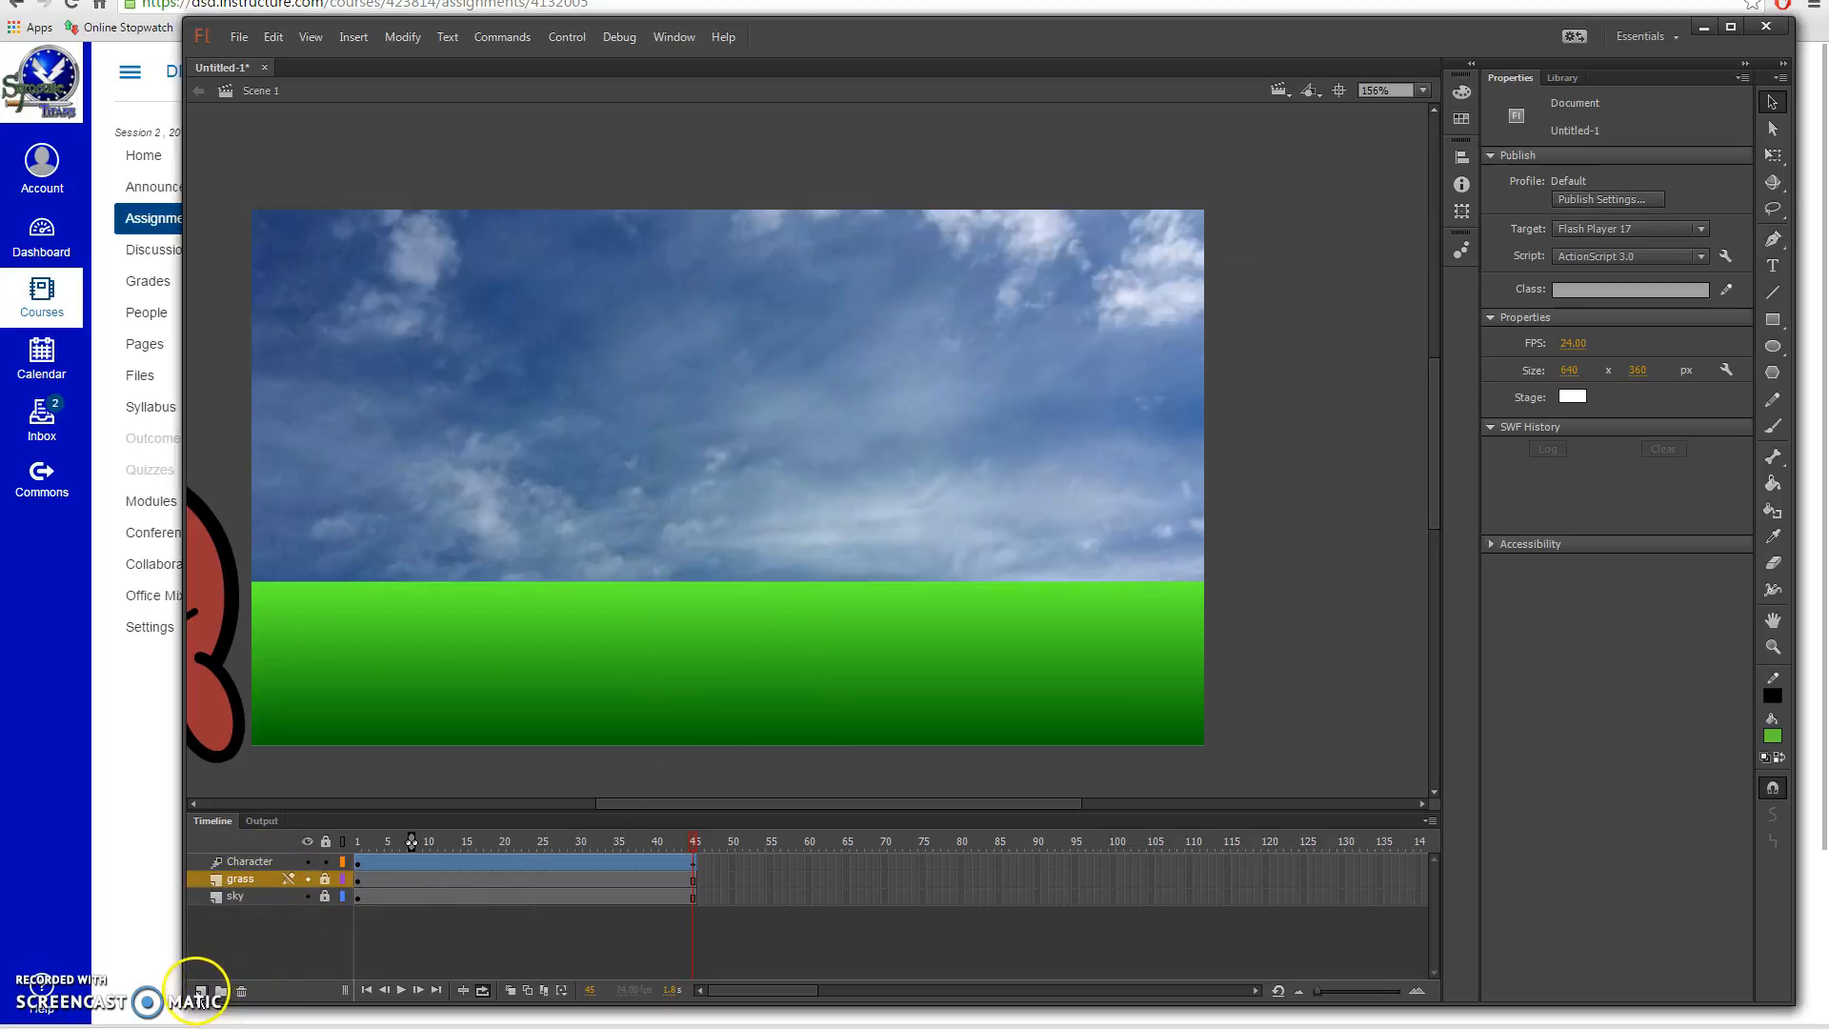
left_click(200, 991)
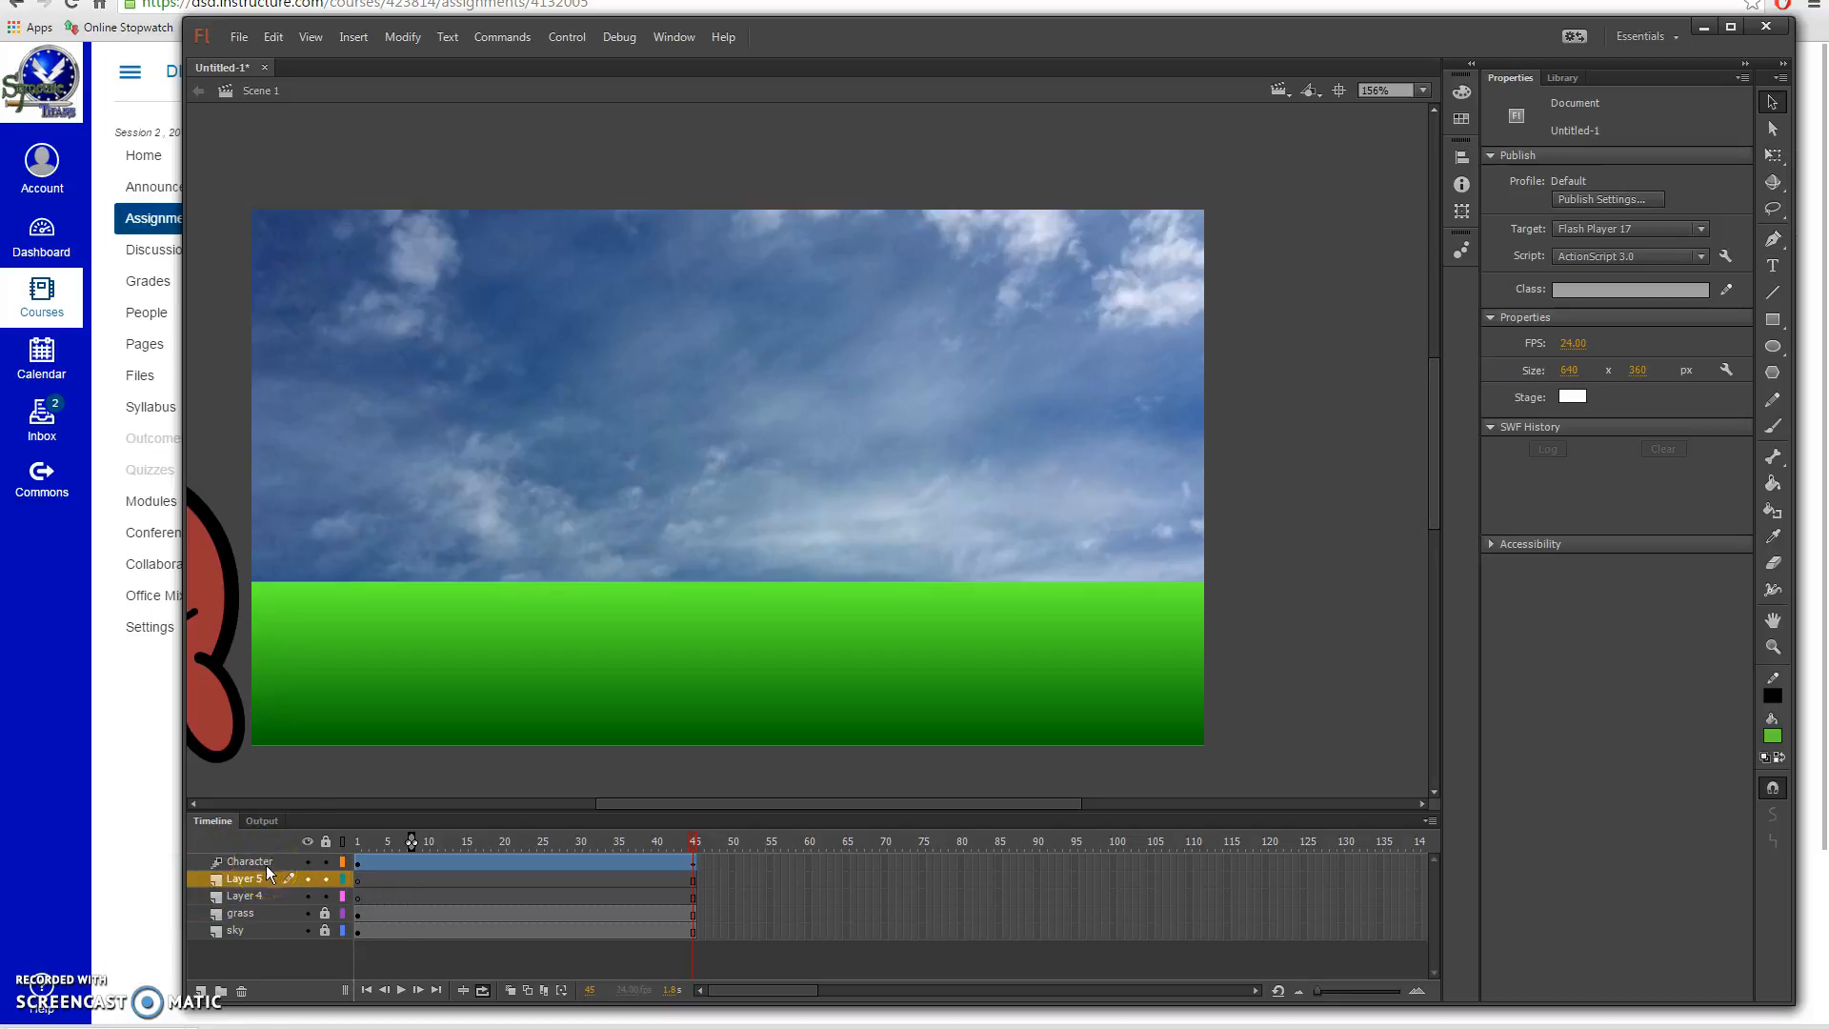
Step: In the publish settings, disable the HTML Wrapper format and name the Flash output file "character animation"
left_click(230, 42)
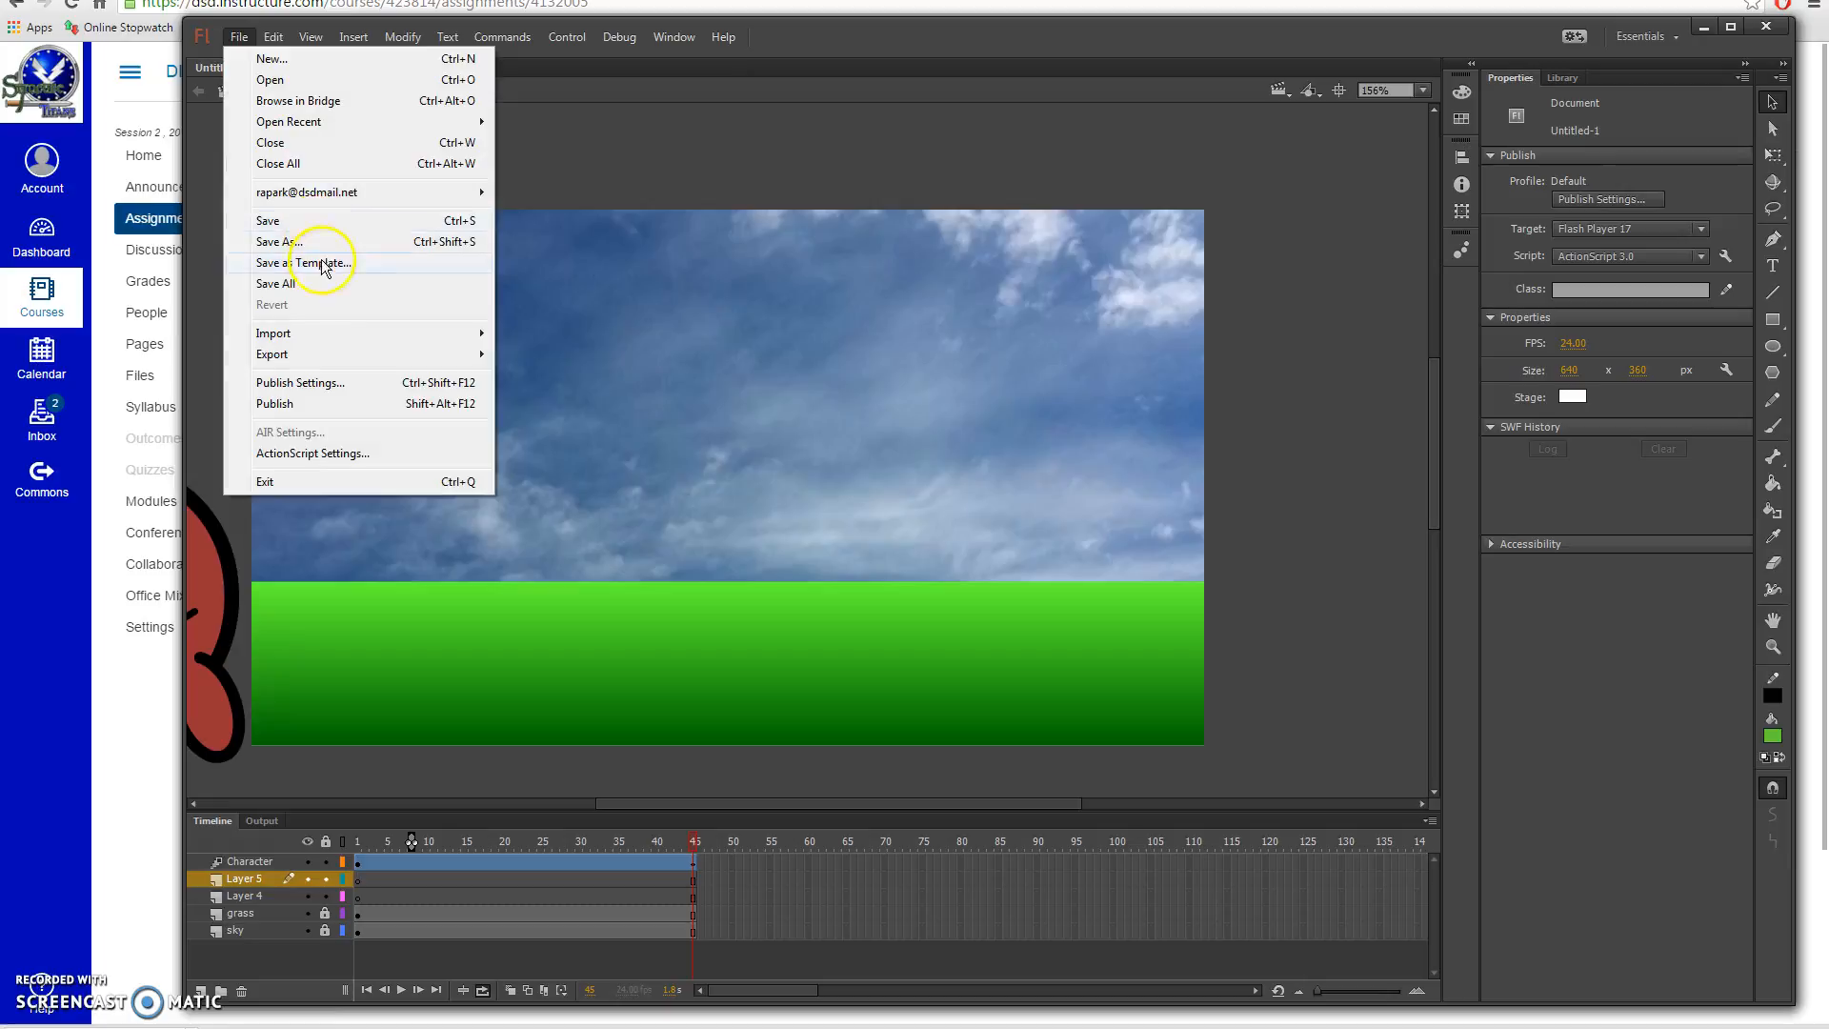
left_click(314, 383)
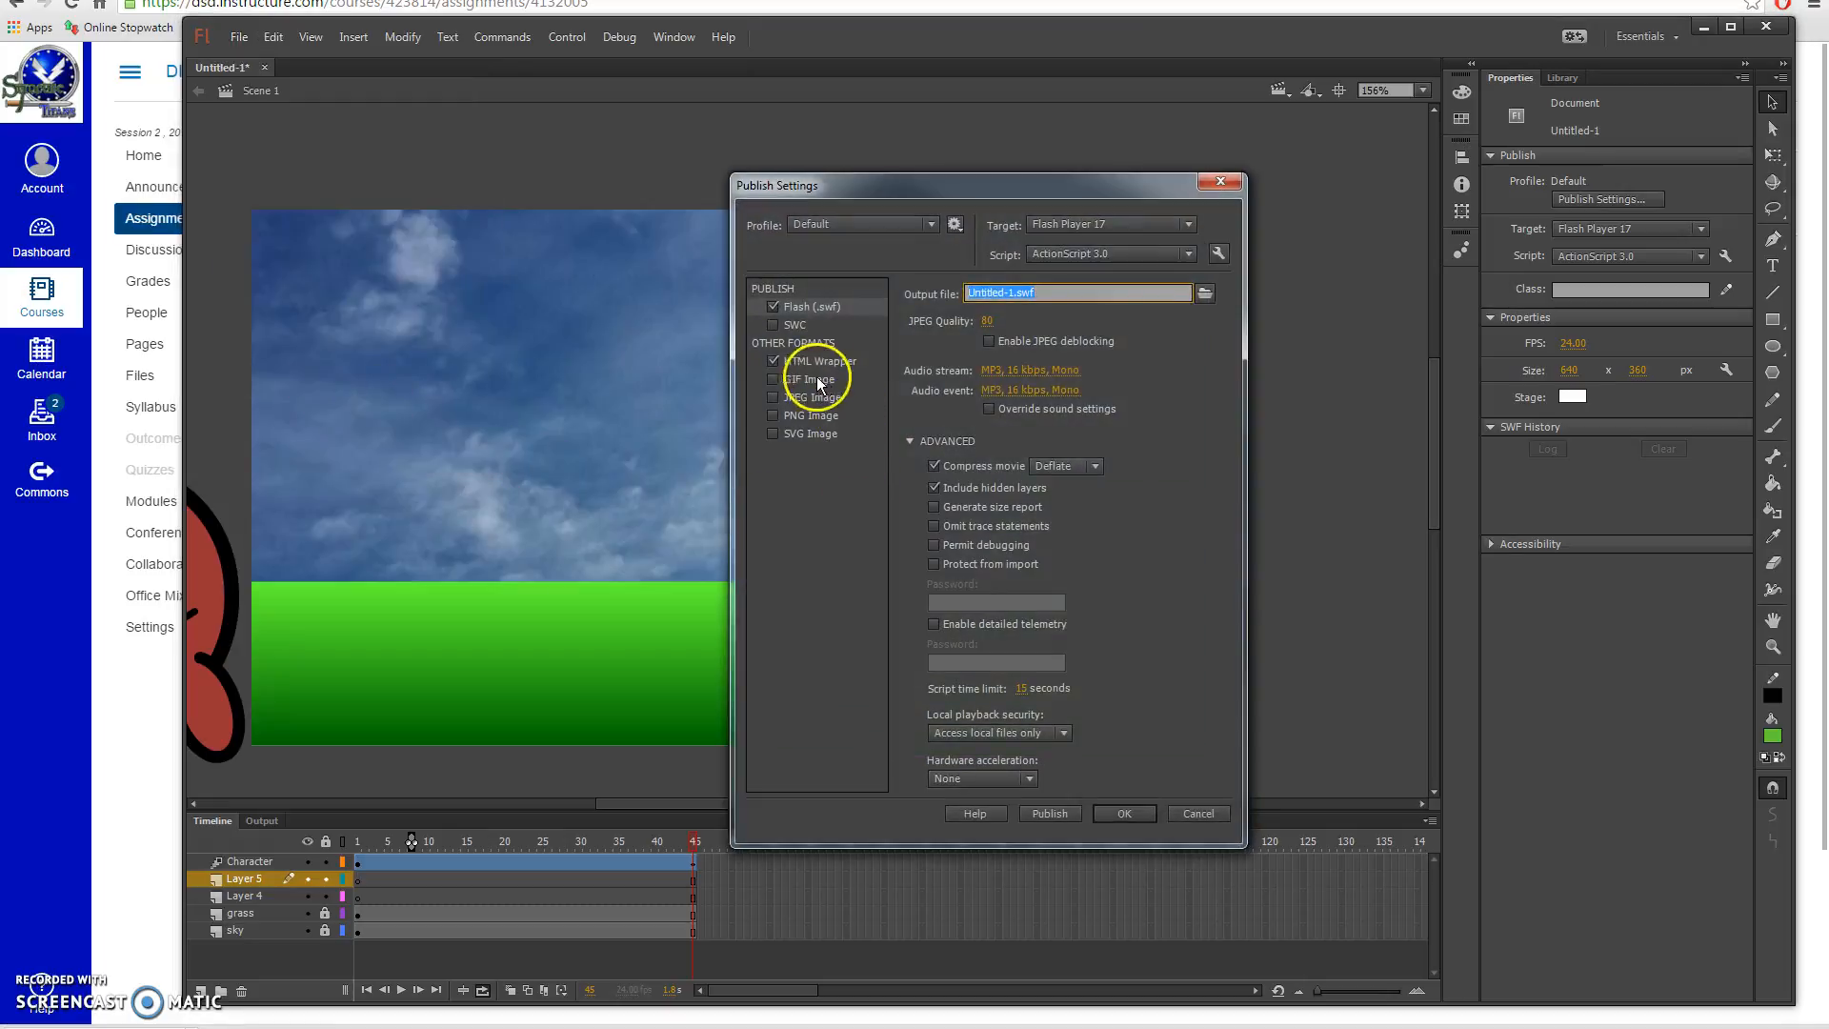
left_click(772, 362)
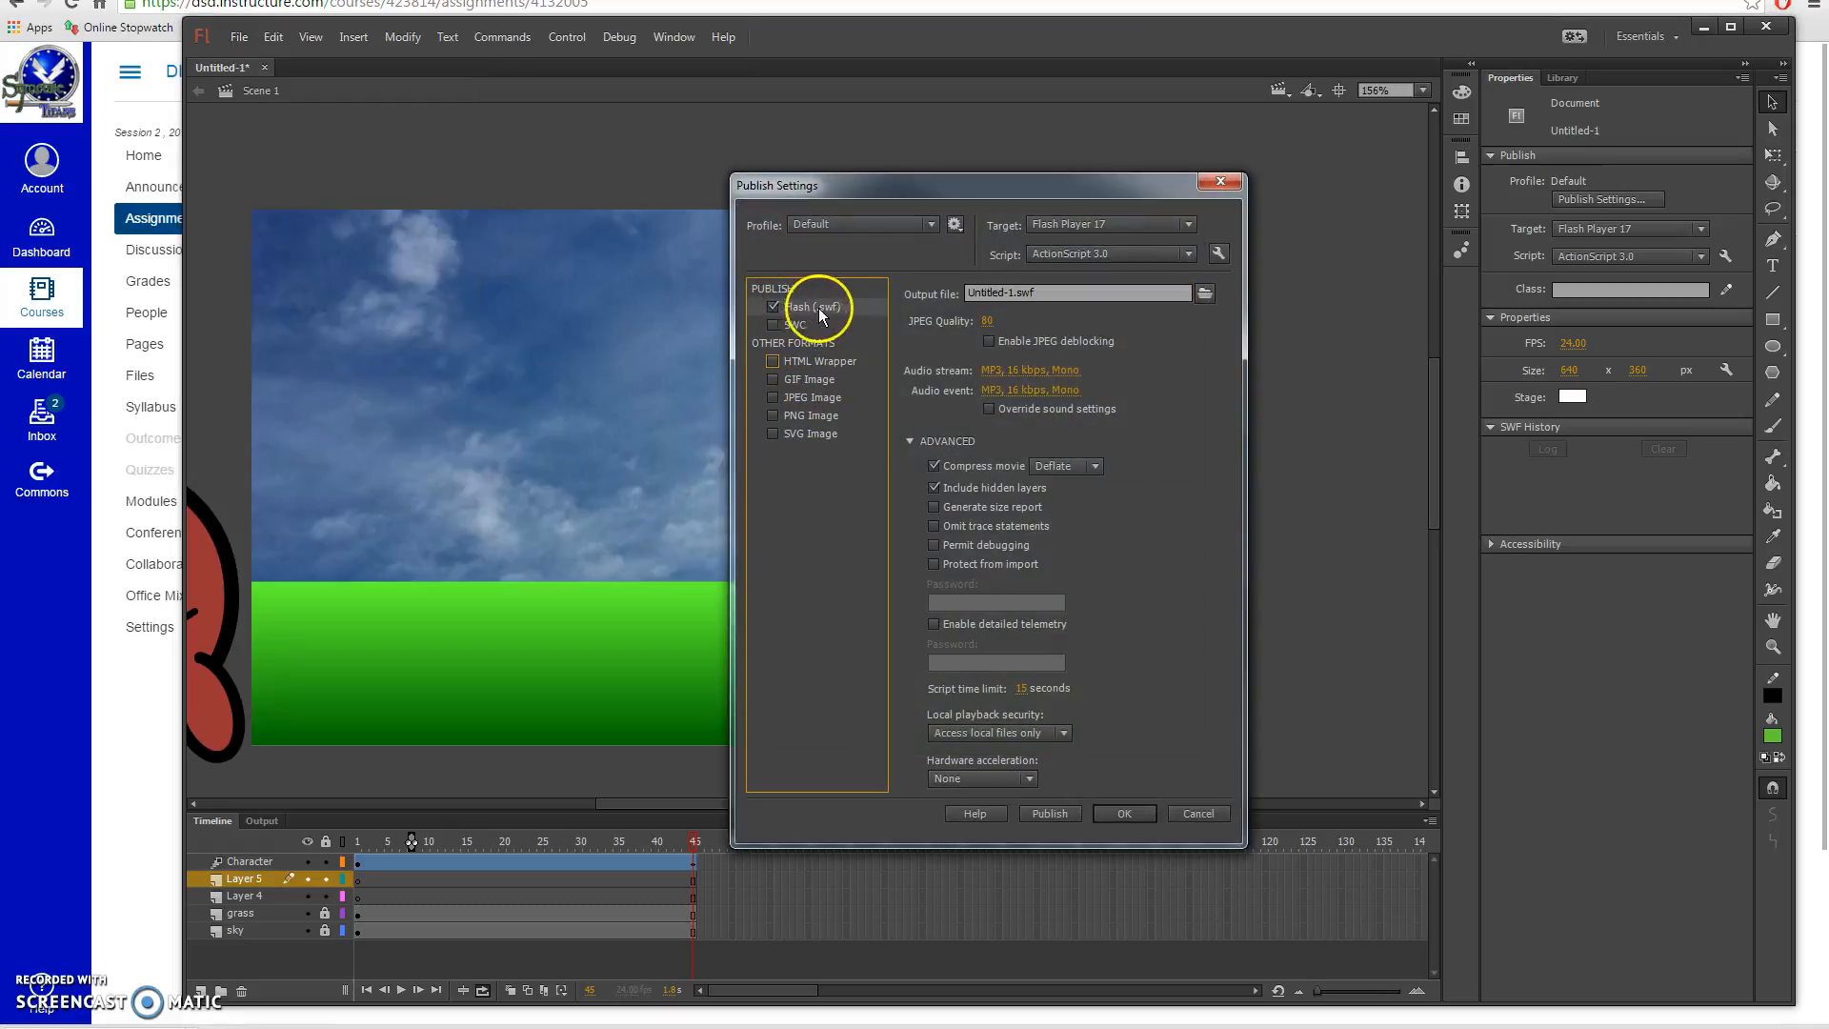
left_click(1013, 291)
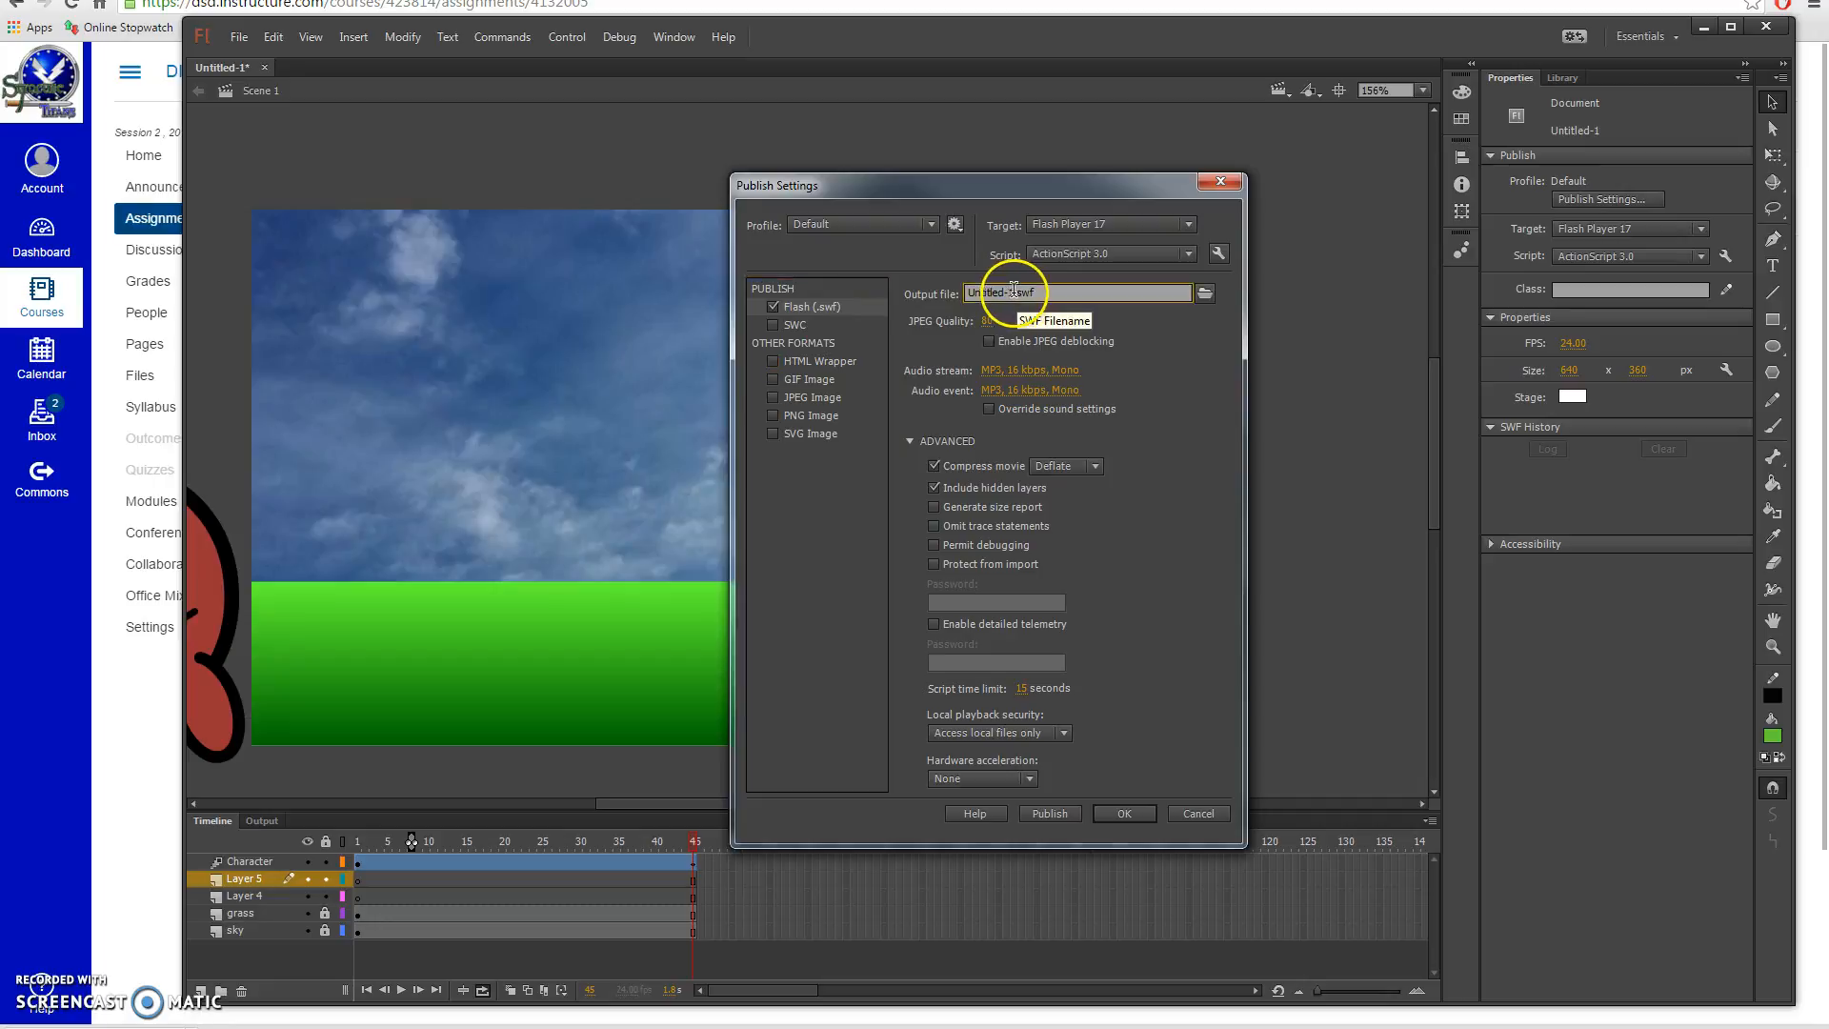
type("character animation")
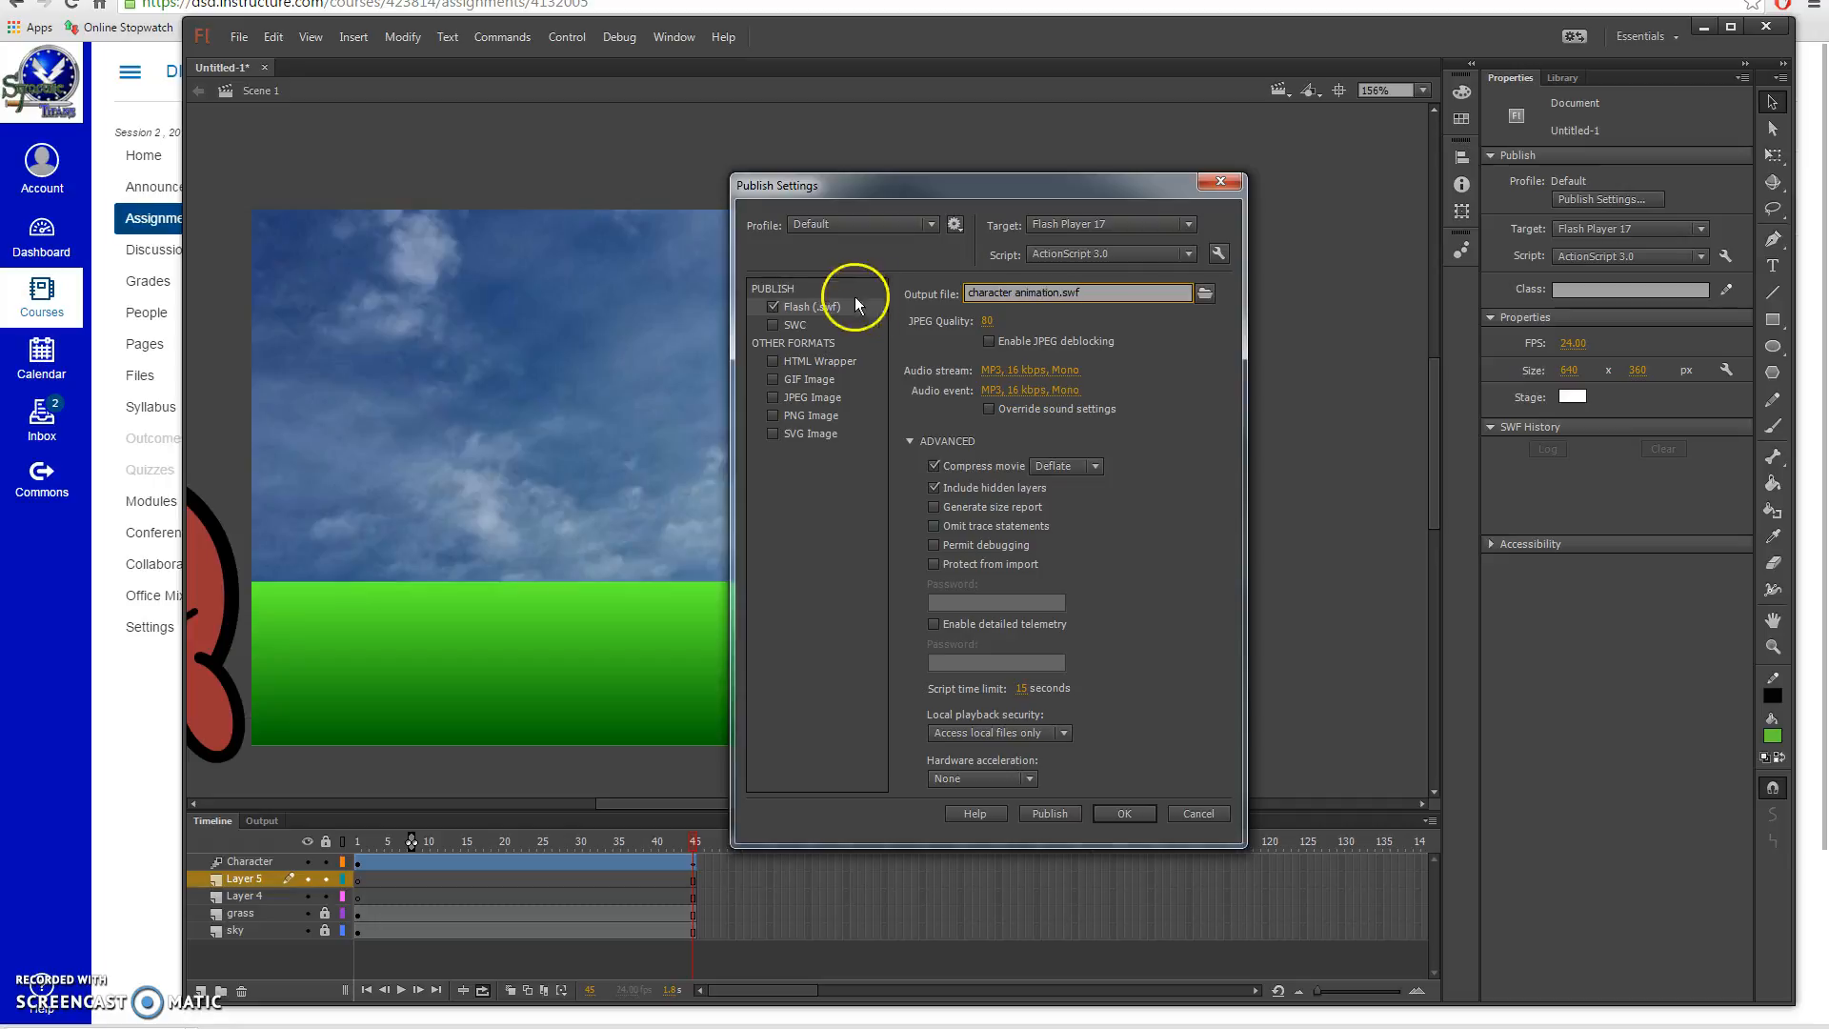
Step: Set the Downloads folder as the SWF's publish destination and publish the movie
left_click(1204, 294)
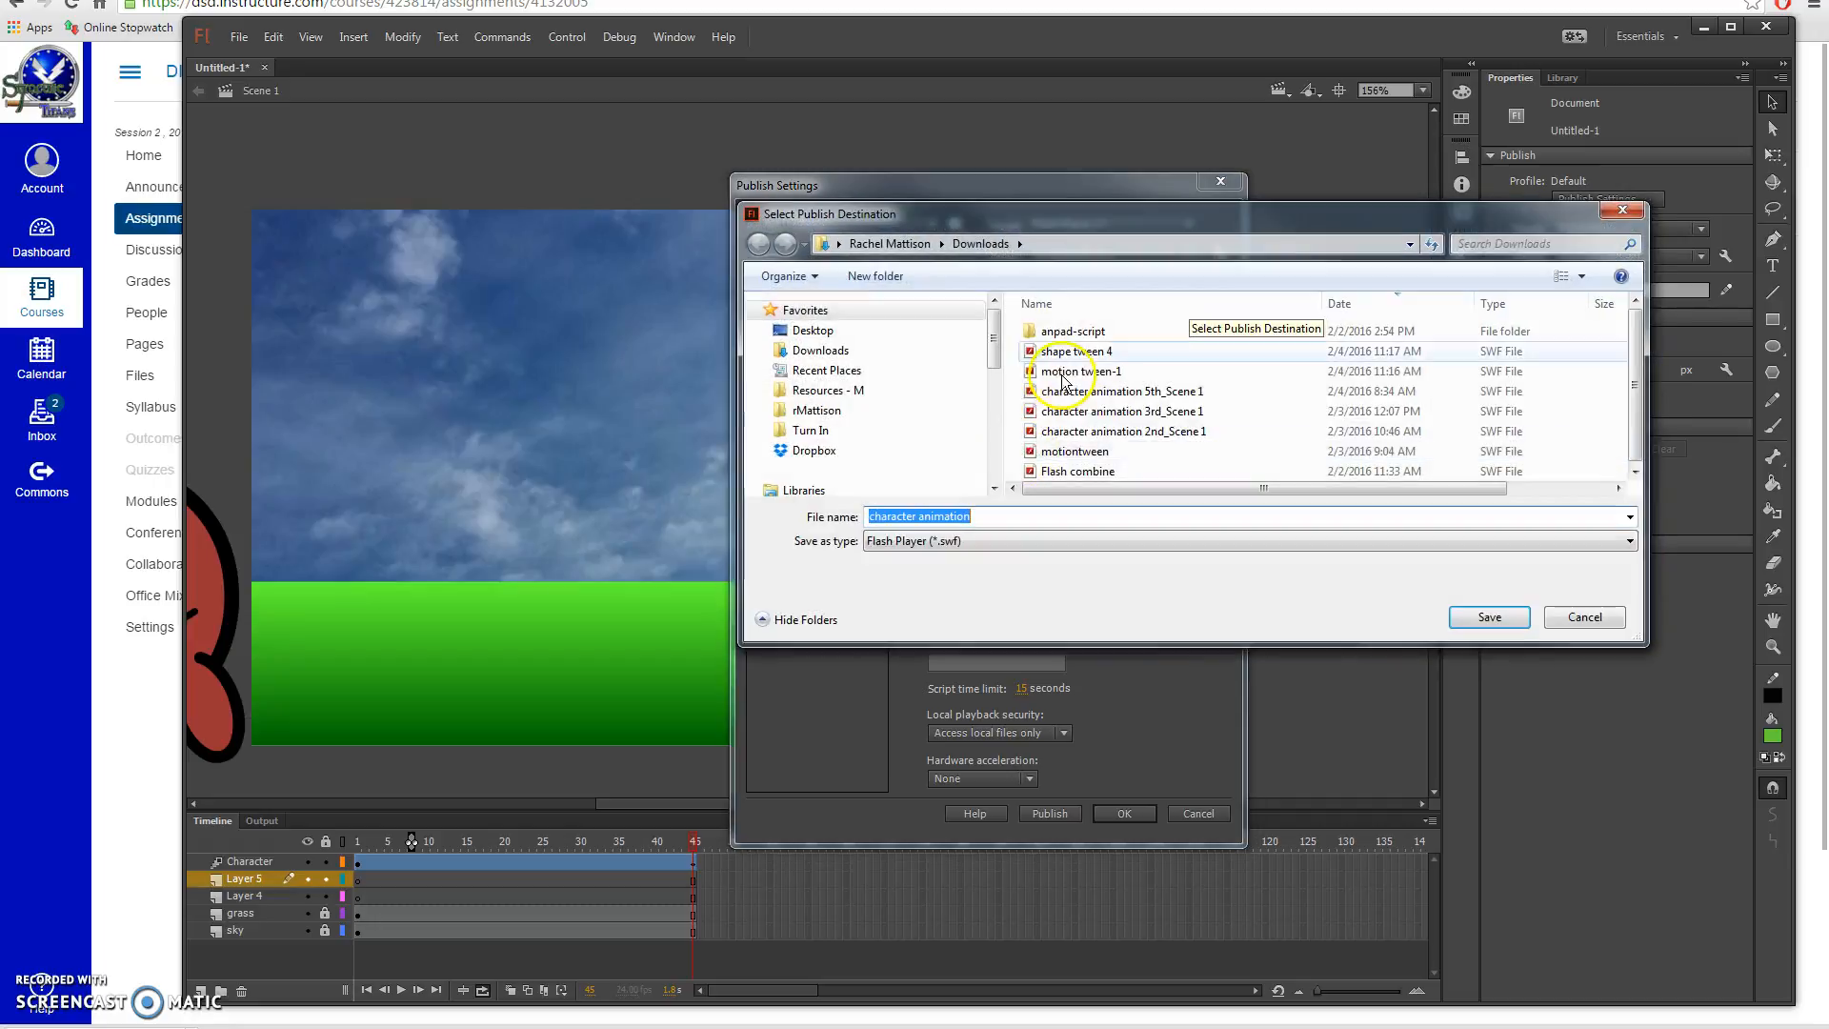
left_click(1484, 621)
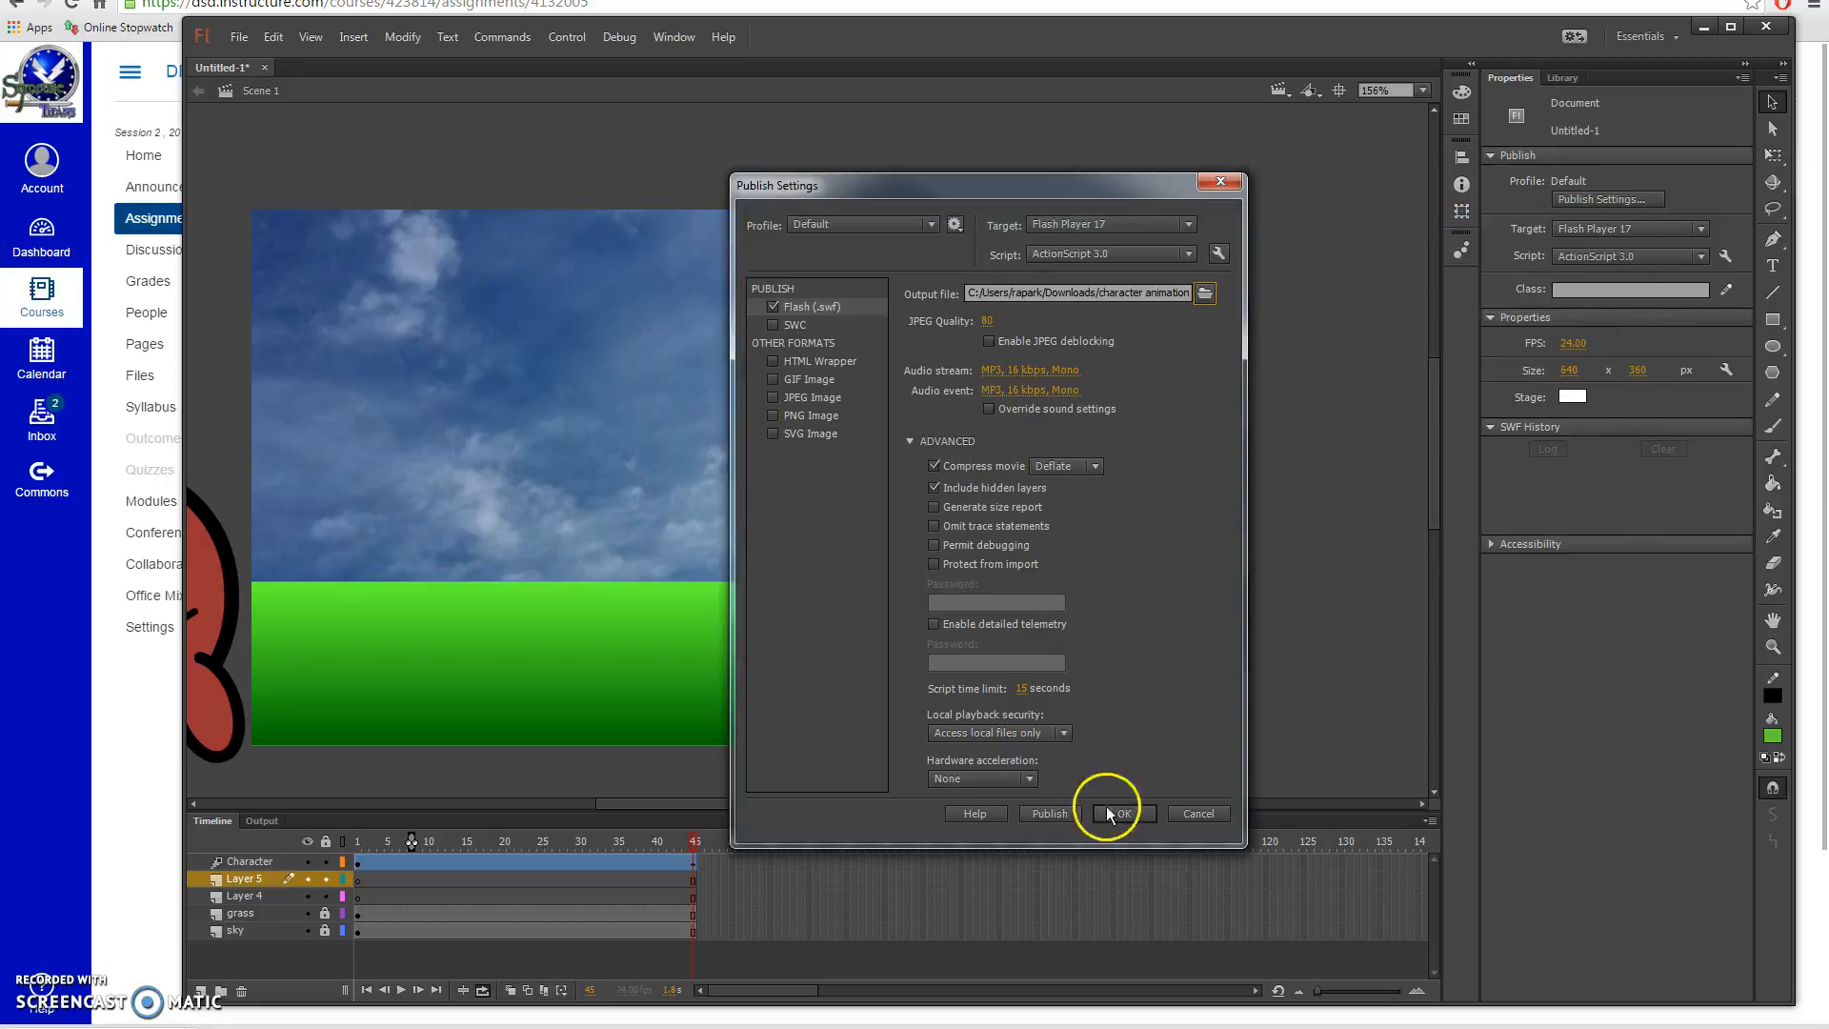
left_click(1052, 815)
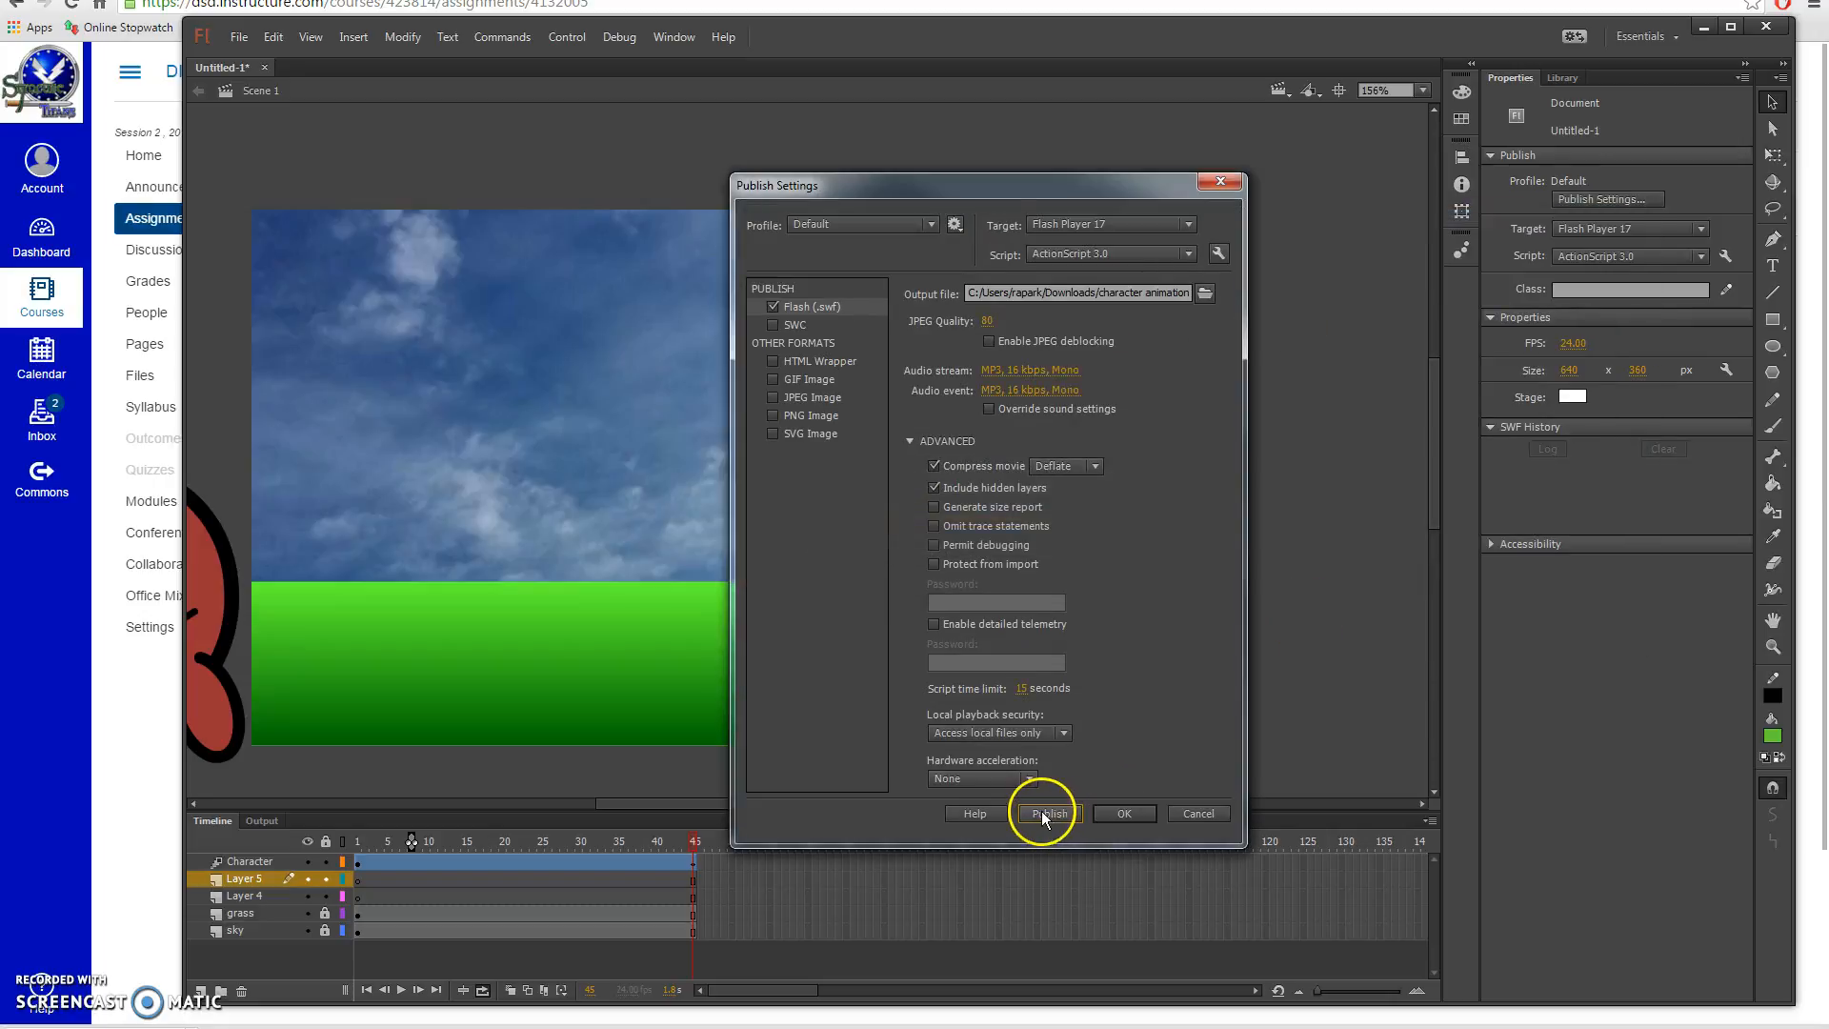